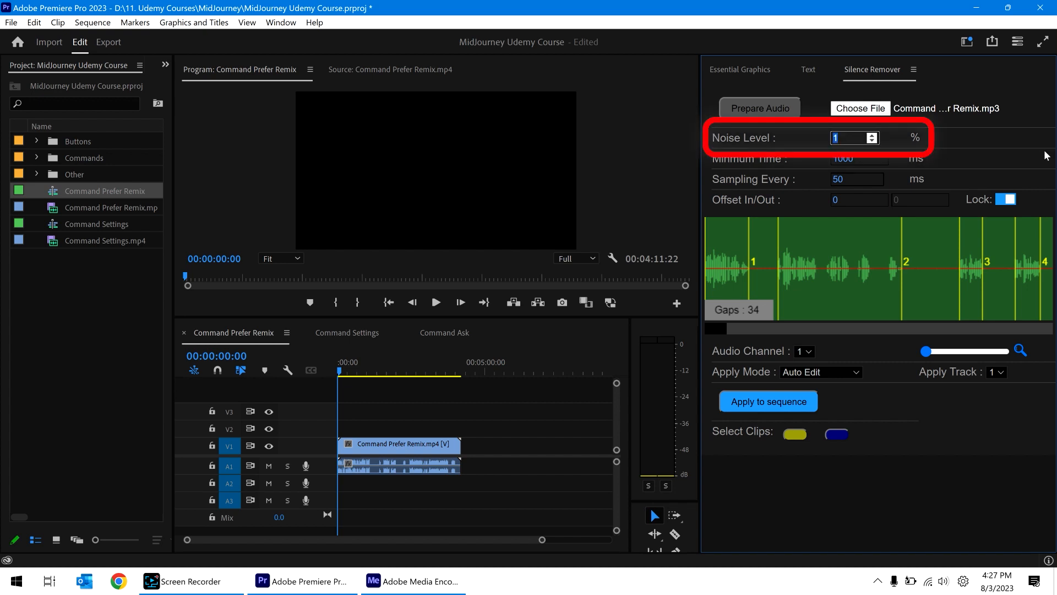
Set the Silence Remover noise level to 1.5%, try 2% for comparison, and restore 1.5%.
{"action": "type", "text": "1.5"}
{"action": "key", "text": "Tab"}
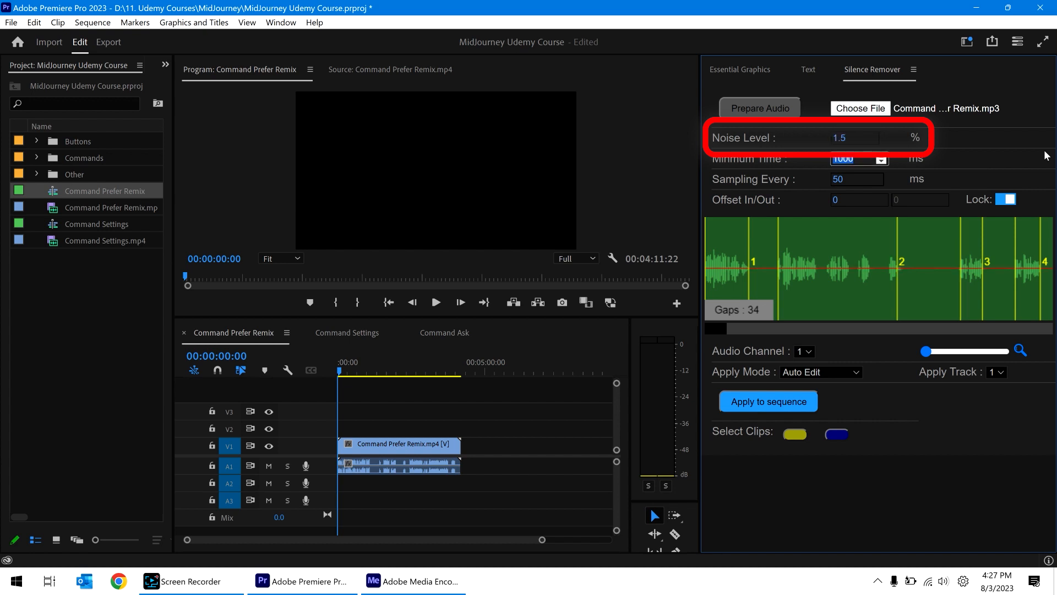
{"action": "double_click", "coordinate": [837, 139]}
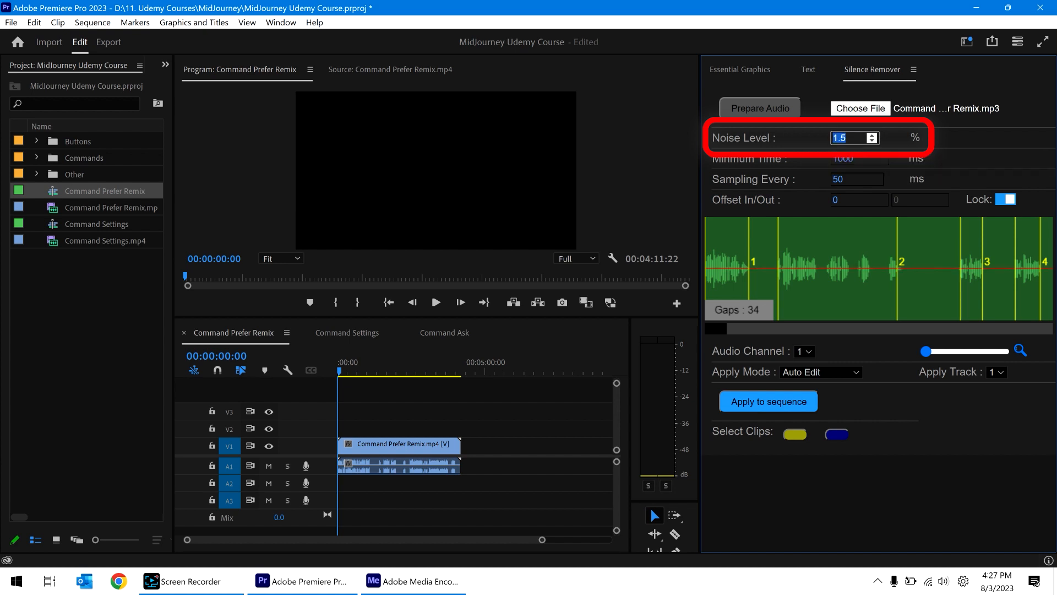
{"action": "type", "text": "2"}
{"action": "key", "text": "Tab"}
{"action": "double_click", "coordinate": [837, 138]}
{"action": "type", "text": "1.5"}
{"action": "key", "text": "Tab"}
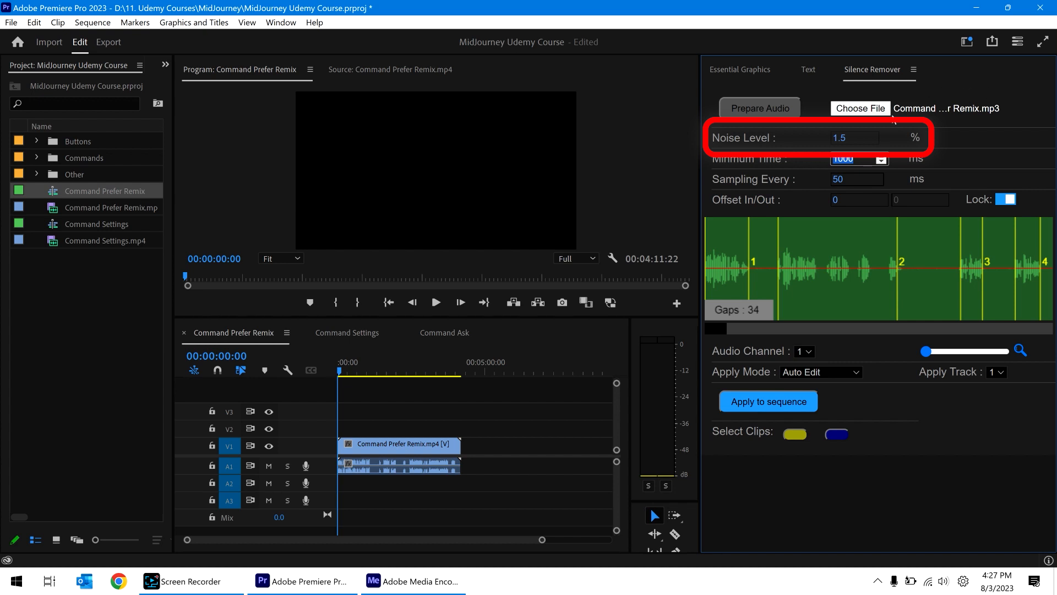
Set the minimum silence time to 300 ms.
{"action": "left_click", "coordinate": [851, 138]}
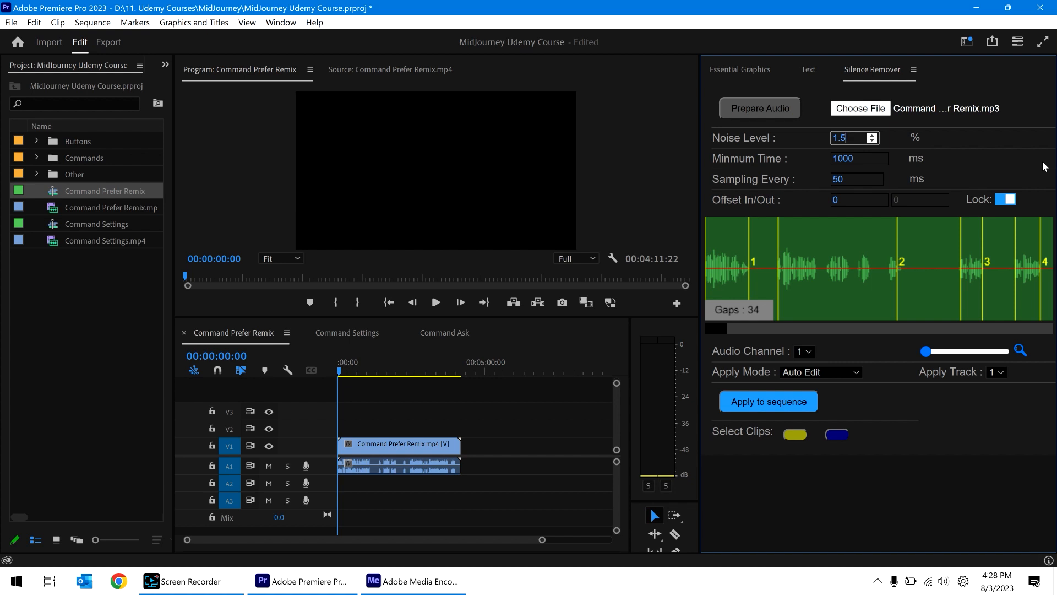
{"action": "key", "text": "Tab"}
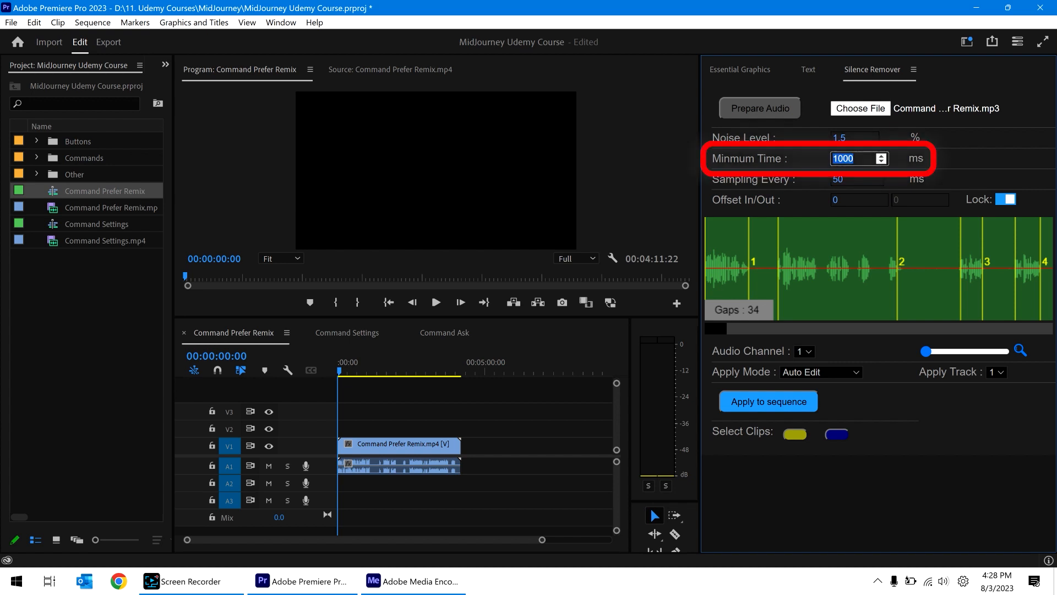
{"action": "type", "text": "300"}
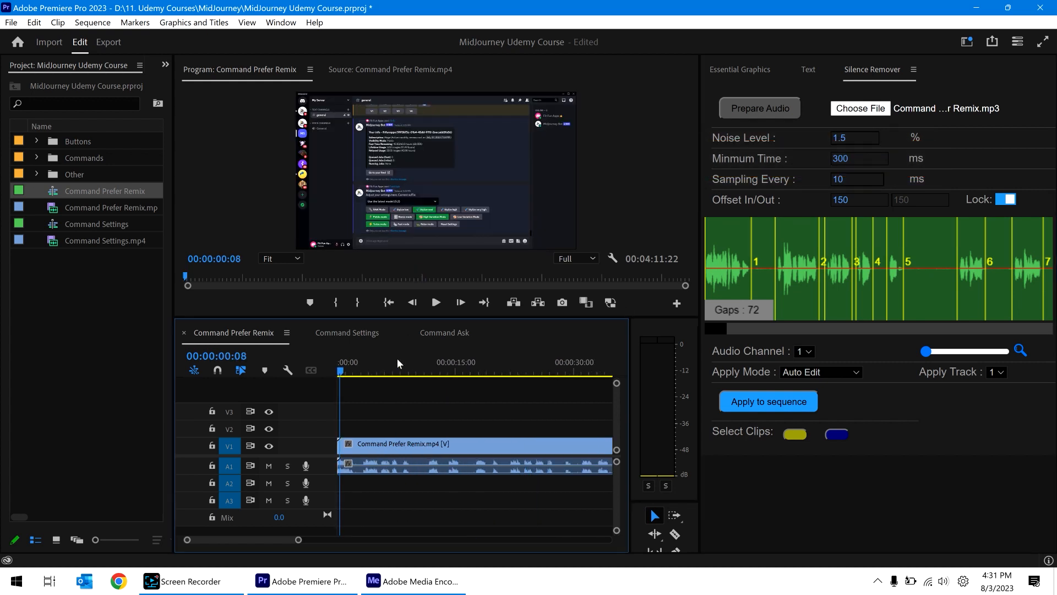
Play and zoom into the Command Prefer Remix sequence to examine its pauses, placing the playhead at the pause at 00:00:24:15.
{"action": "key", "text": "space"}
{"action": "left_click_drag", "start_coordinate": [398, 360], "coordinate": [436, 367]}
{"action": "key", "text": "equal"}
{"action": "key", "text": "equal"}
{"action": "key", "text": "equal"}
{"action": "scroll", "coordinate": [492, 444], "scroll_direction": "down", "scroll_amount": 1}
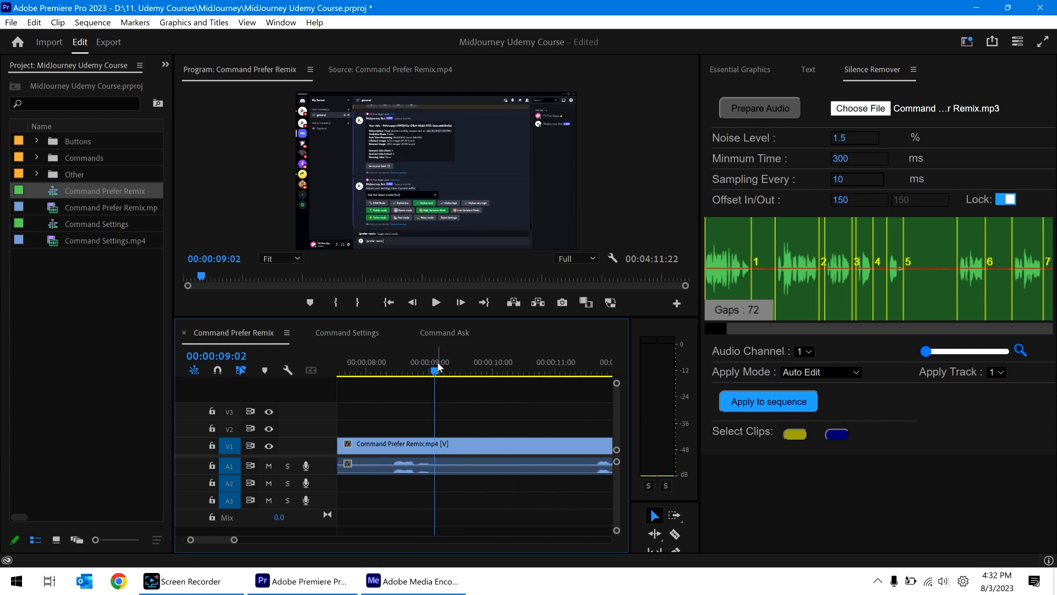
{"action": "scroll", "coordinate": [523, 400], "scroll_direction": "down", "scroll_amount": 4}
{"action": "scroll", "coordinate": [523, 399], "scroll_direction": "down", "scroll_amount": 1}
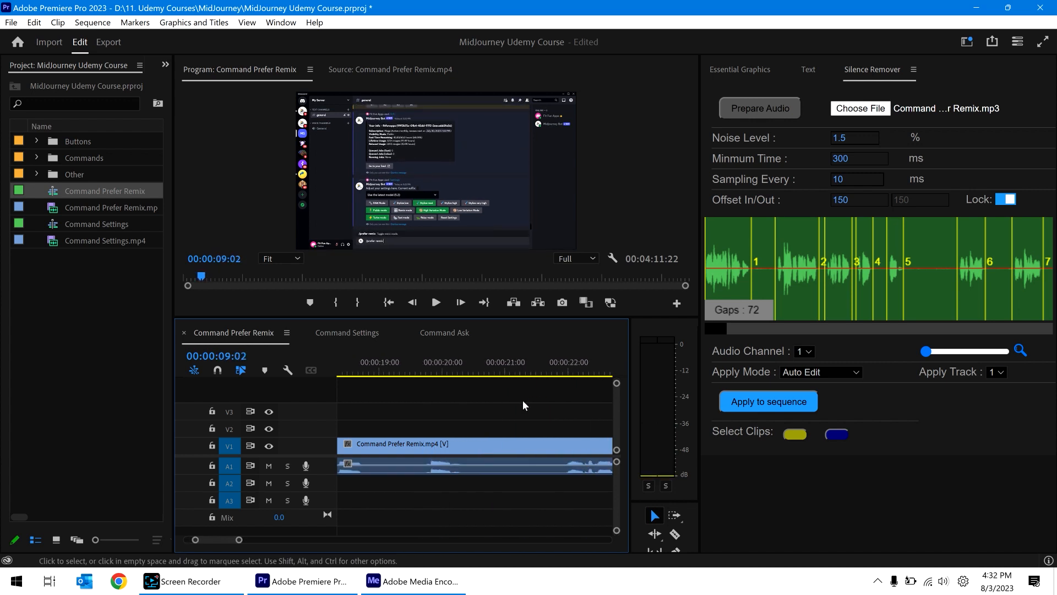
{"action": "scroll", "coordinate": [523, 400], "scroll_direction": "down", "scroll_amount": 3}
{"action": "mouse_move", "coordinate": [379, 357]}
{"action": "left_mouse_down"}
{"action": "mouse_move", "coordinate": [392, 373]}
{"action": "mouse_move", "coordinate": [418, 373]}
{"action": "mouse_move", "coordinate": [384, 372]}
{"action": "left_mouse_up"}
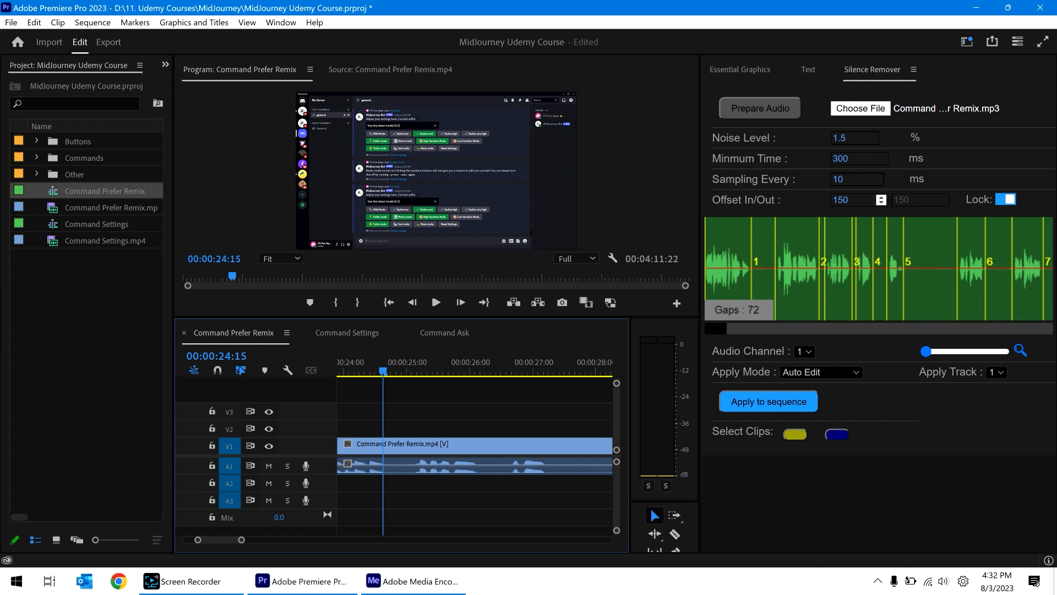
Switch to Calculator, compute 10 ÷ 24 to convert frames to seconds, and close it.
{"action": "type", "text": "10/24"}
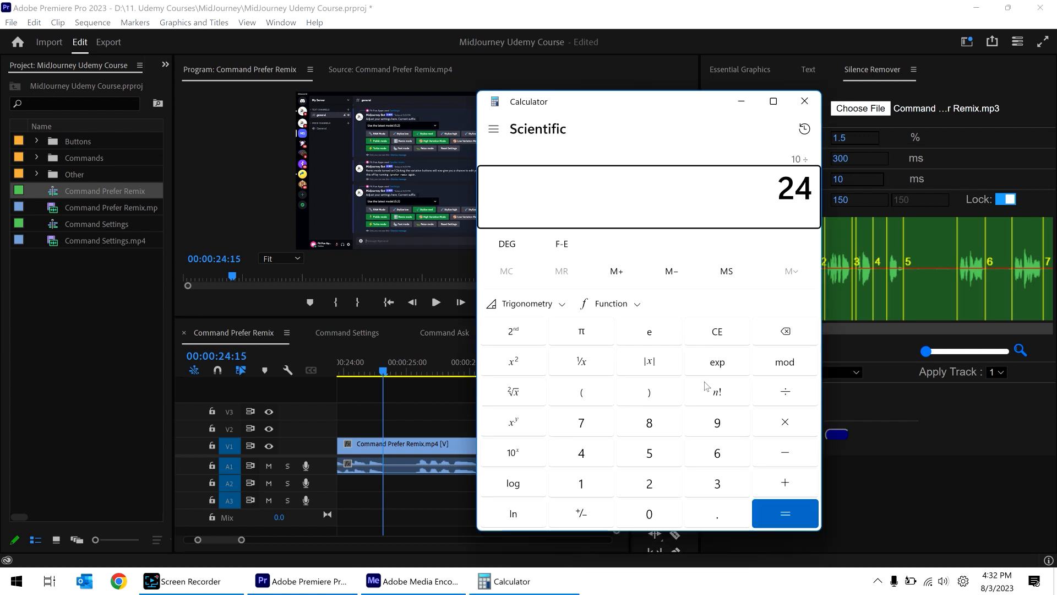
{"action": "key", "text": "Return"}
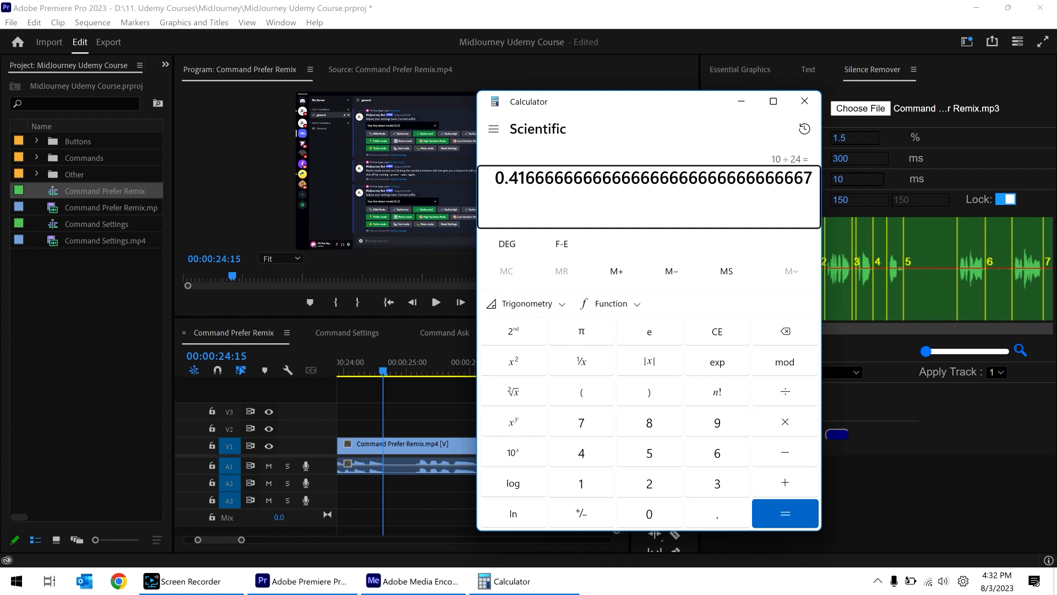
{"action": "left_click", "coordinate": [804, 101]}
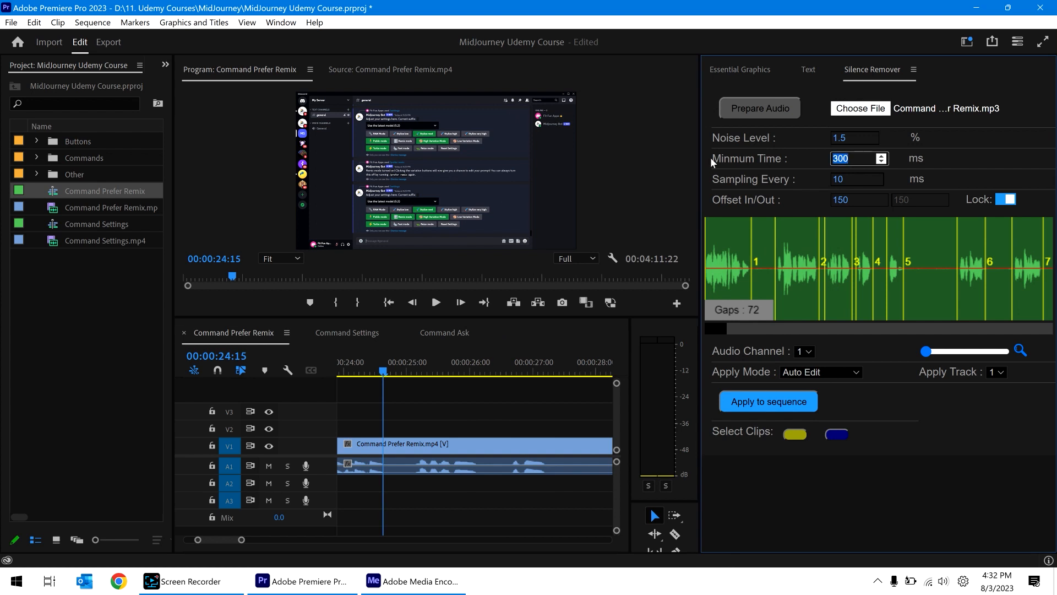
Set the minimum time to 425 ms, check the pause up to 00:00:25:00, and change the minimum time to 400 ms.
{"action": "type", "text": "425"}
{"action": "key", "text": "Tab"}
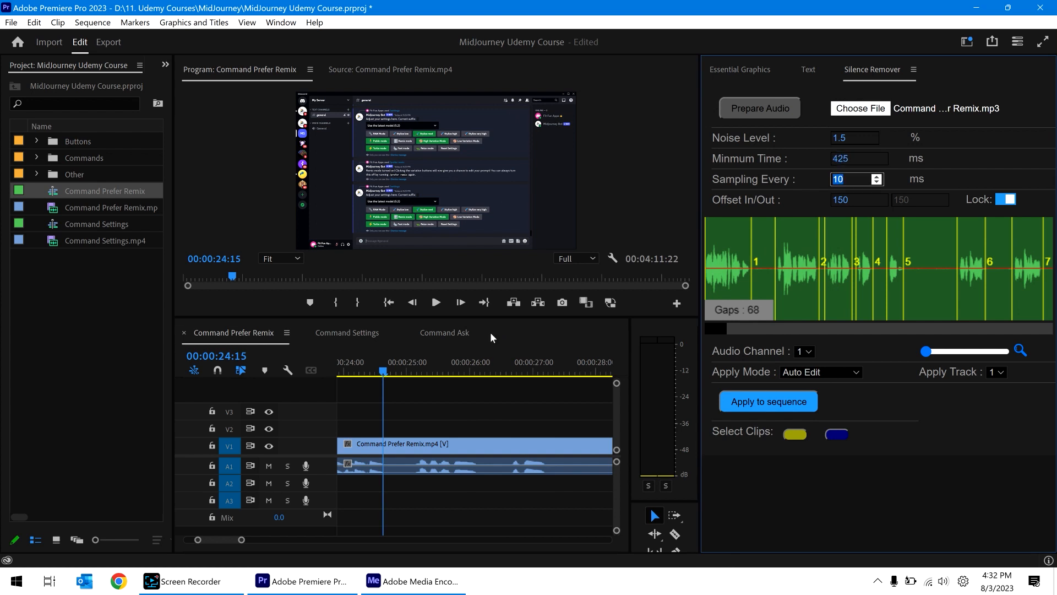
{"action": "left_click_drag", "start_coordinate": [385, 372], "coordinate": [409, 374]}
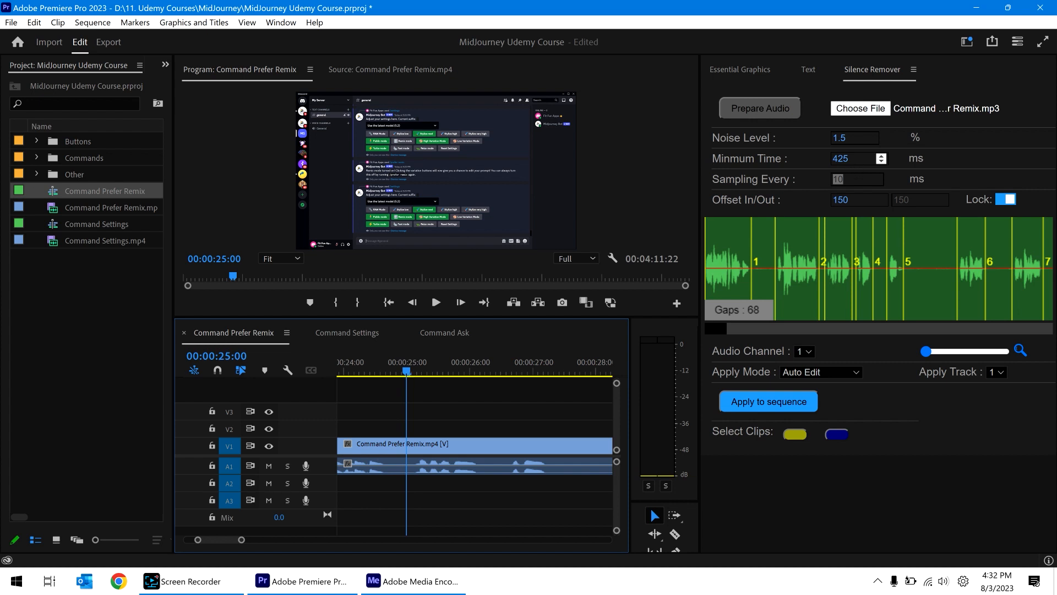
{"action": "left_click_drag", "start_coordinate": [853, 159], "coordinate": [795, 160]}
{"action": "type", "text": "400"}
{"action": "key", "text": "Tab"}
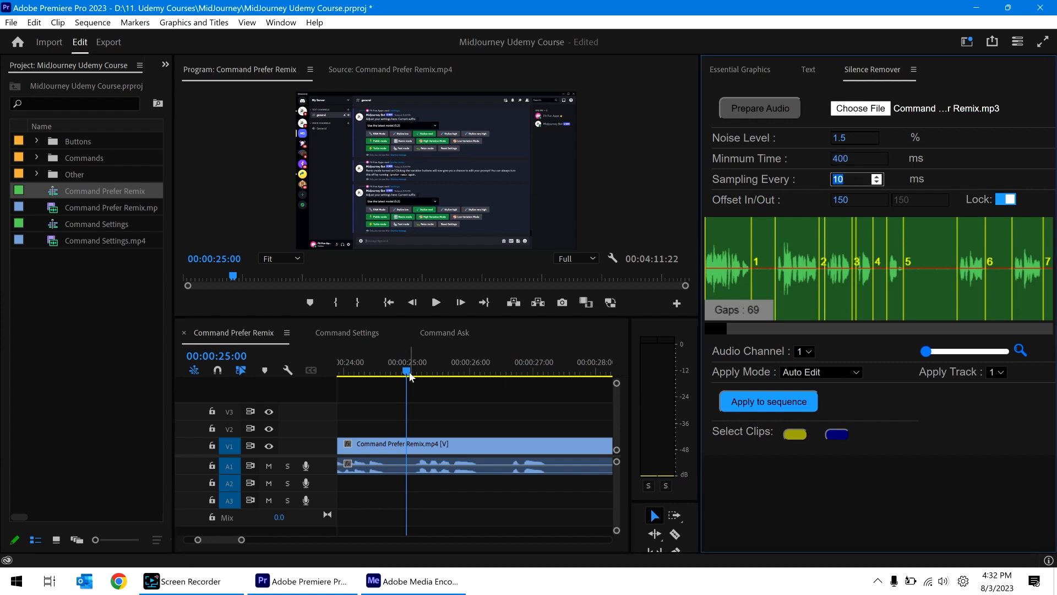
Examine both ends of the pause on the timeline, from 00:00:25:01 back to 00:00:24:15.
{"action": "mouse_move", "coordinate": [405, 372]}
{"action": "left_mouse_down"}
{"action": "mouse_move", "coordinate": [385, 373]}
{"action": "mouse_move", "coordinate": [410, 376]}
{"action": "left_mouse_up"}
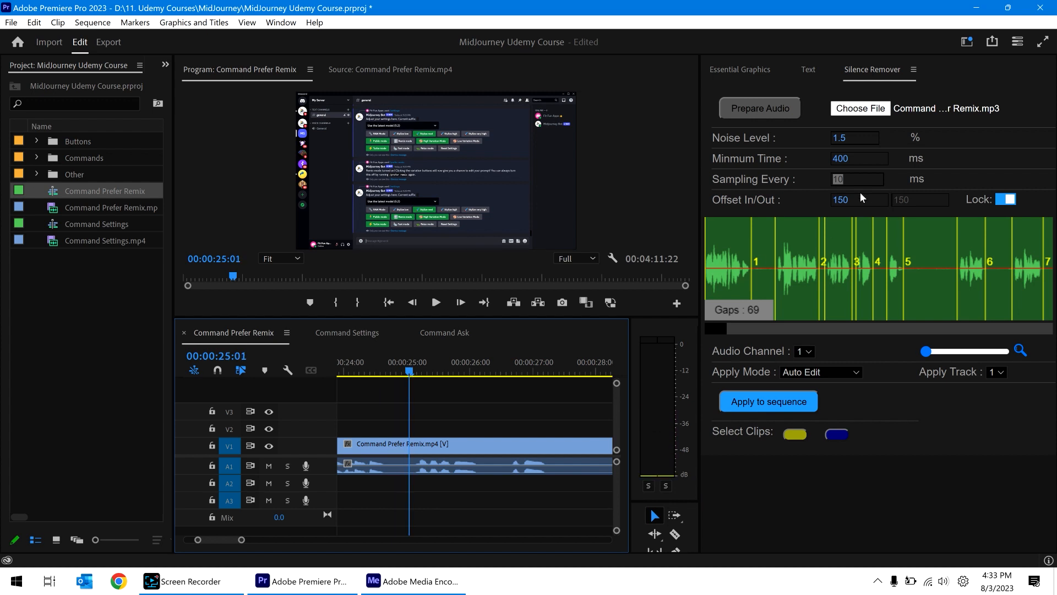
{"action": "left_click", "coordinate": [389, 363]}
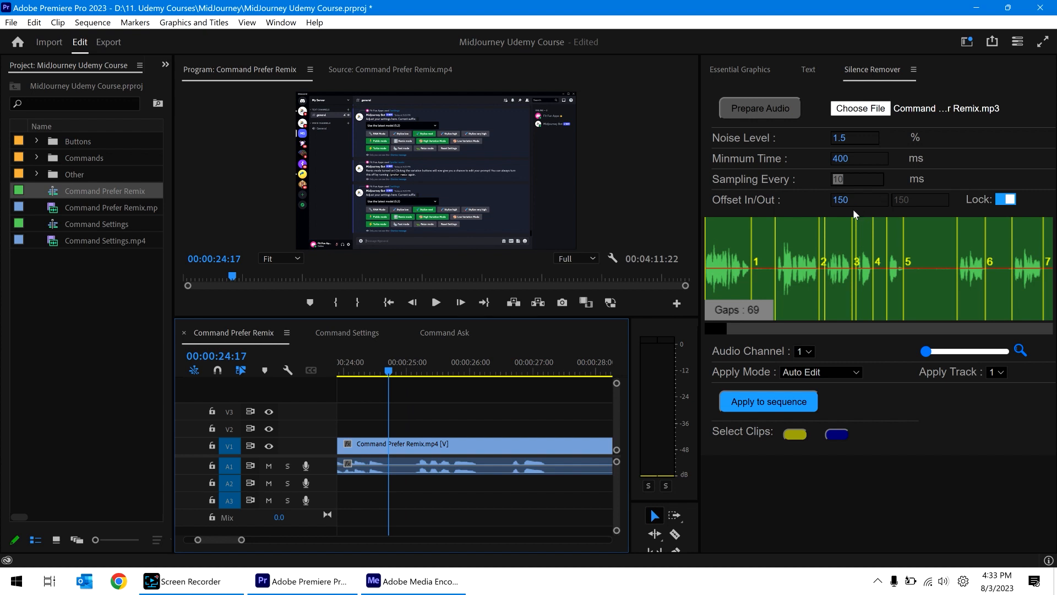
{"action": "left_click", "coordinate": [853, 209]}
{"action": "left_click", "coordinate": [392, 371]}
{"action": "key", "text": "Left"}
{"action": "key", "text": "Left"}
{"action": "key", "text": "Left"}
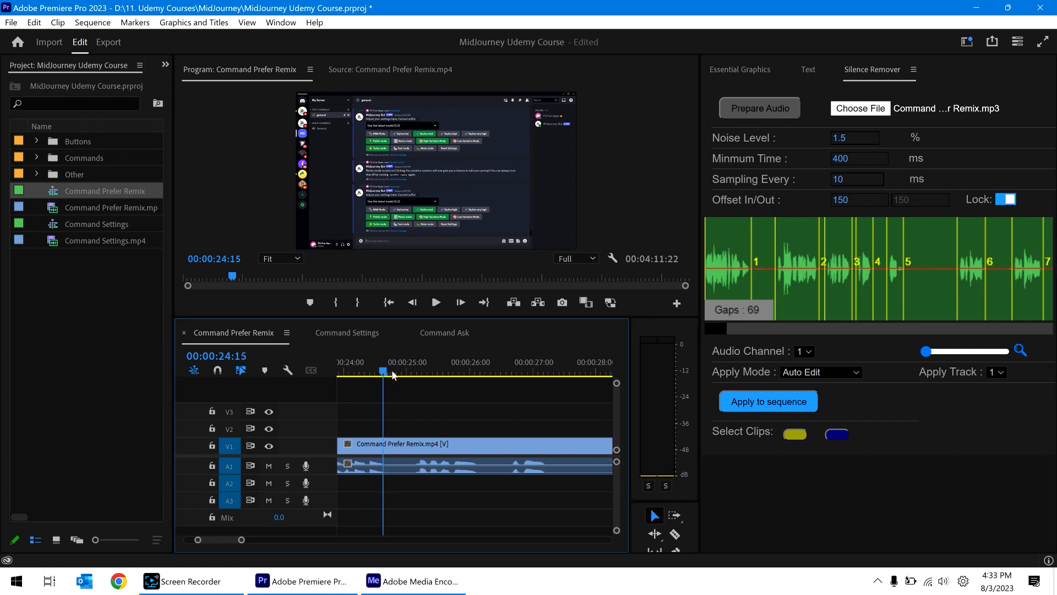
Split the Command Prefer Remix clip at 00:00:24:19 and 00:00:24:15 and select the short piece between the cuts.
{"action": "key", "text": "="}
{"action": "key", "text": "Left"}
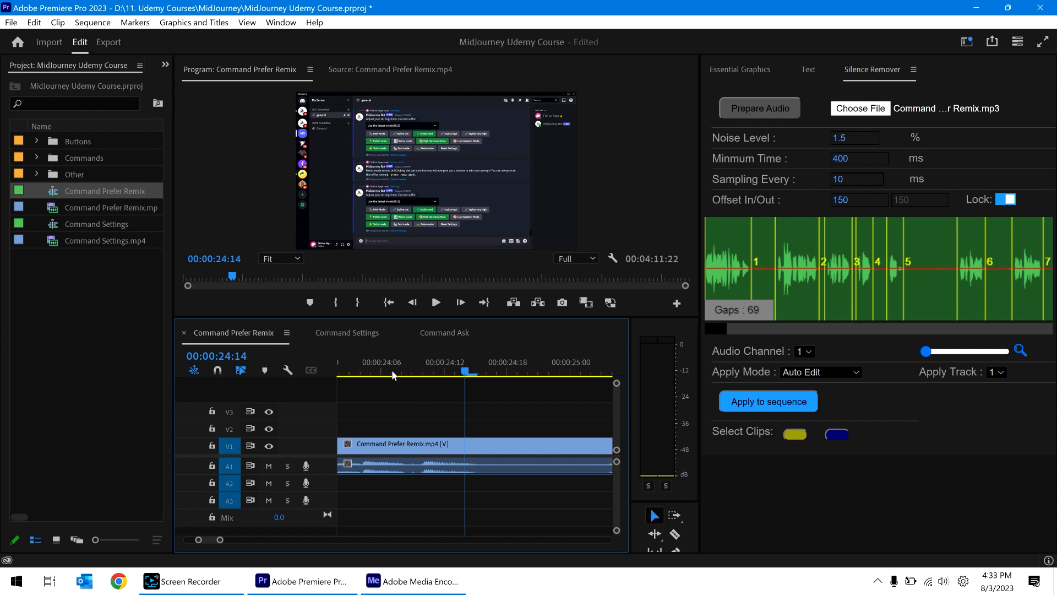
{"action": "key", "text": "Right"}
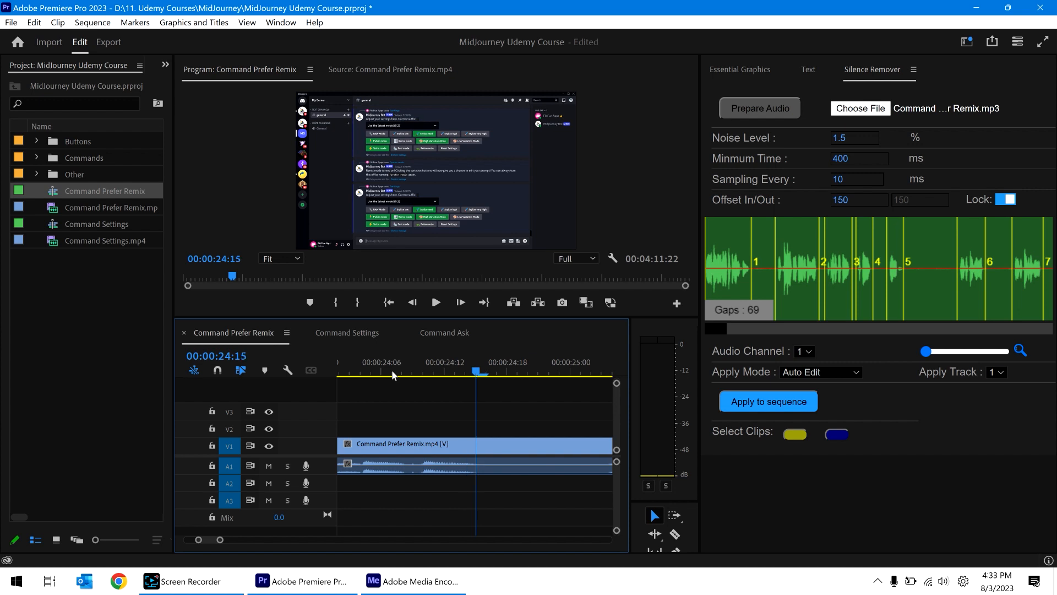
{"action": "key", "text": "Right"}
{"action": "key", "text": "Right"}
{"action": "key", "text": "Right"}
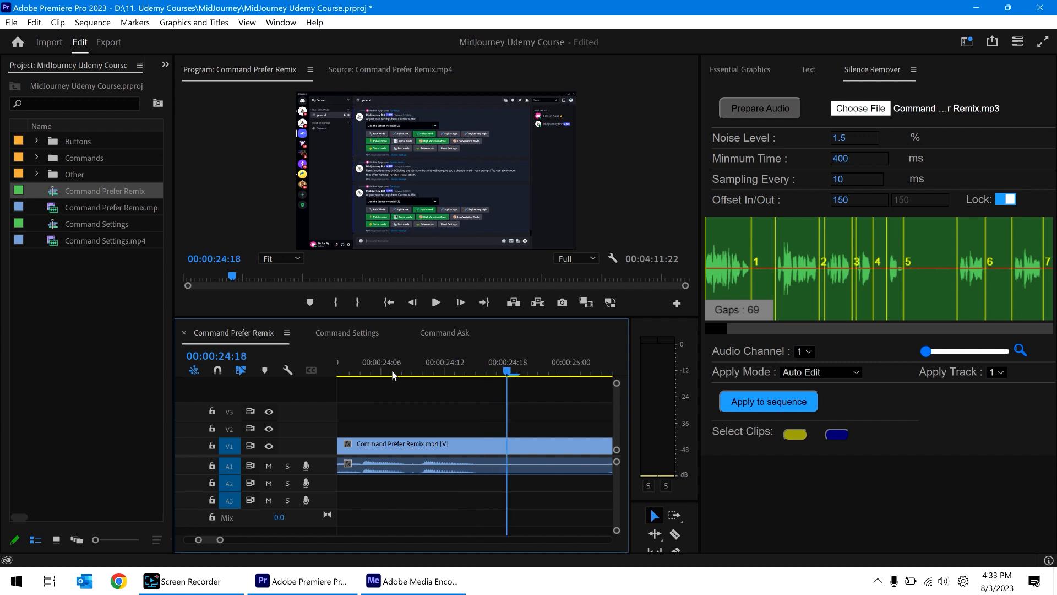
{"action": "key", "text": "Right"}
{"action": "key", "text": "ctrl+k"}
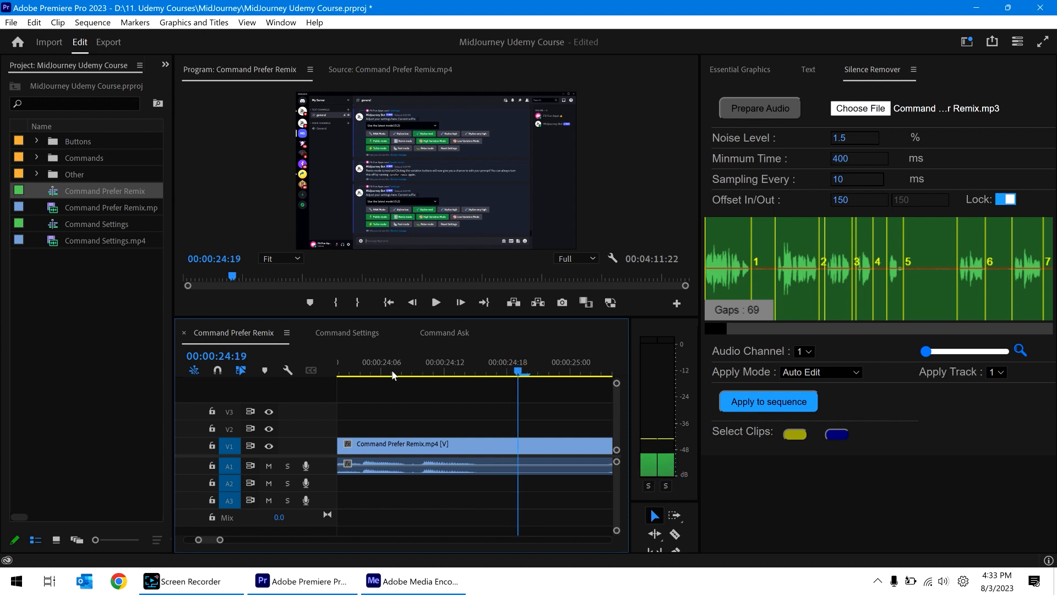
{"action": "key", "text": "Left"}
{"action": "key", "text": "Left"}
{"action": "key", "text": "Left"}
{"action": "key", "text": "Left"}
{"action": "key", "text": "ctrl+k"}
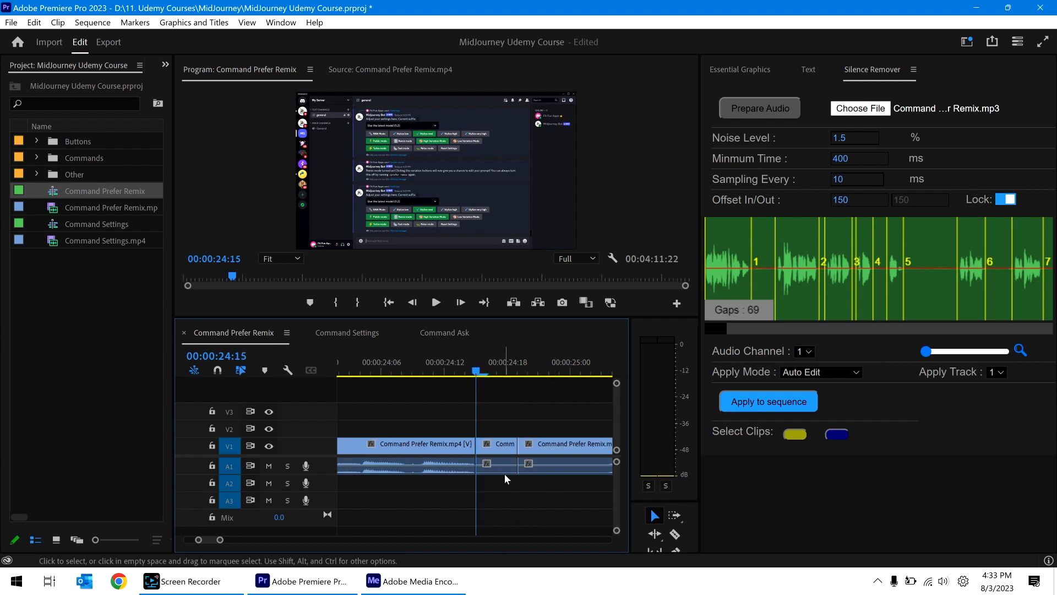
{"action": "left_click", "coordinate": [501, 452]}
Split the clip four frames before 00:00:25:05 and at 00:00:25:05, and select the short piece between the cuts.
{"action": "scroll", "coordinate": [443, 362], "scroll_direction": "right", "scroll_amount": 3}
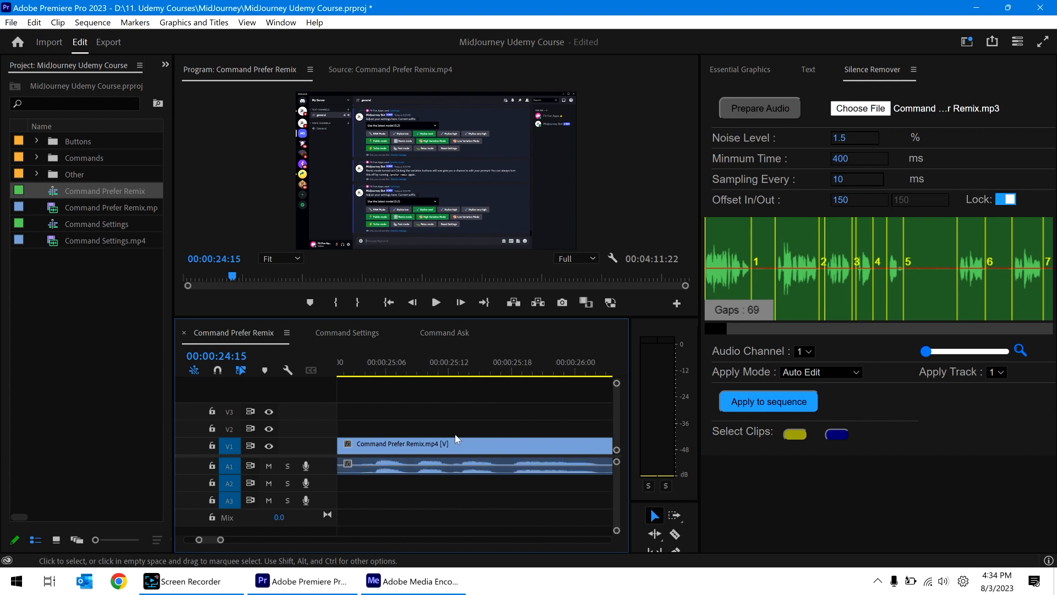
{"action": "left_click", "coordinate": [448, 355]}
{"action": "key", "text": "Right"}
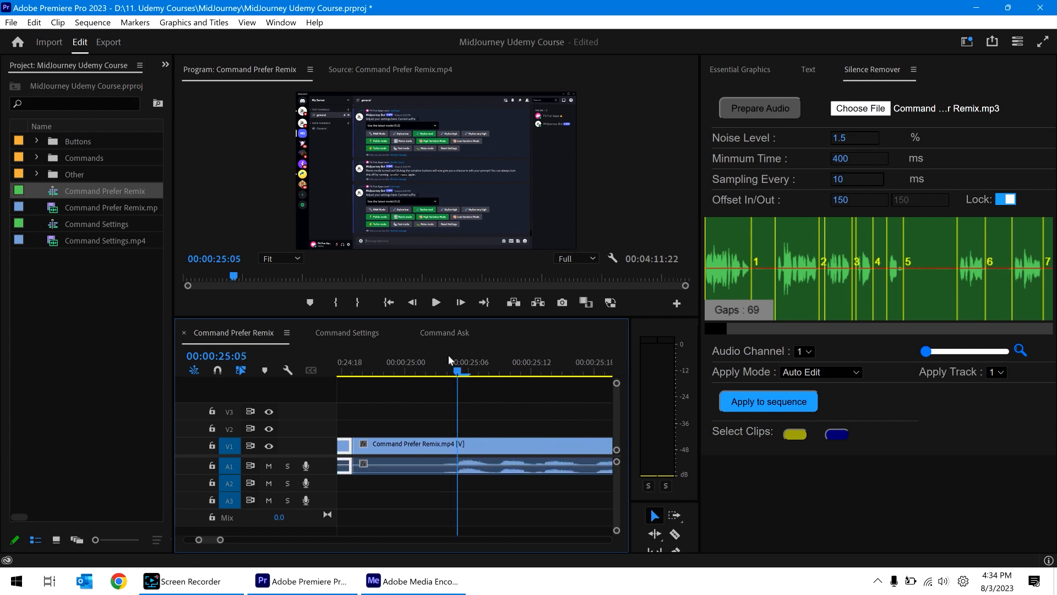
{"action": "key", "text": "Left"}
{"action": "key", "text": "Left"}
{"action": "key", "text": "Left"}
{"action": "key", "text": "Left"}
{"action": "key", "text": "ctrl+k"}
{"action": "key", "text": "Right"}
{"action": "key", "text": "Right"}
{"action": "key", "text": "Right"}
{"action": "key", "text": "Right"}
{"action": "key", "text": "ctrl+k"}
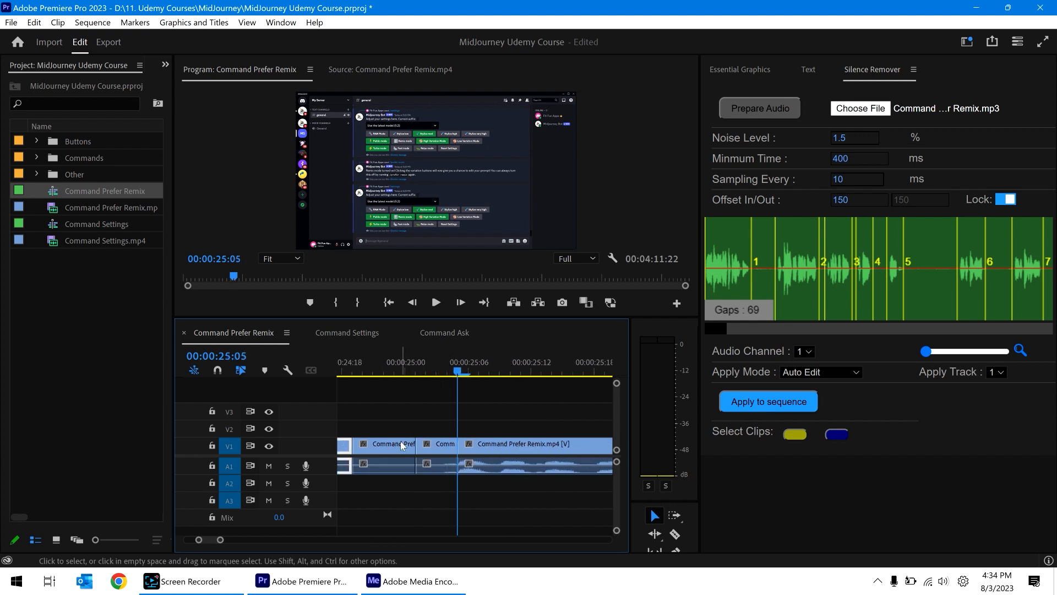
{"action": "left_click", "coordinate": [443, 449]}
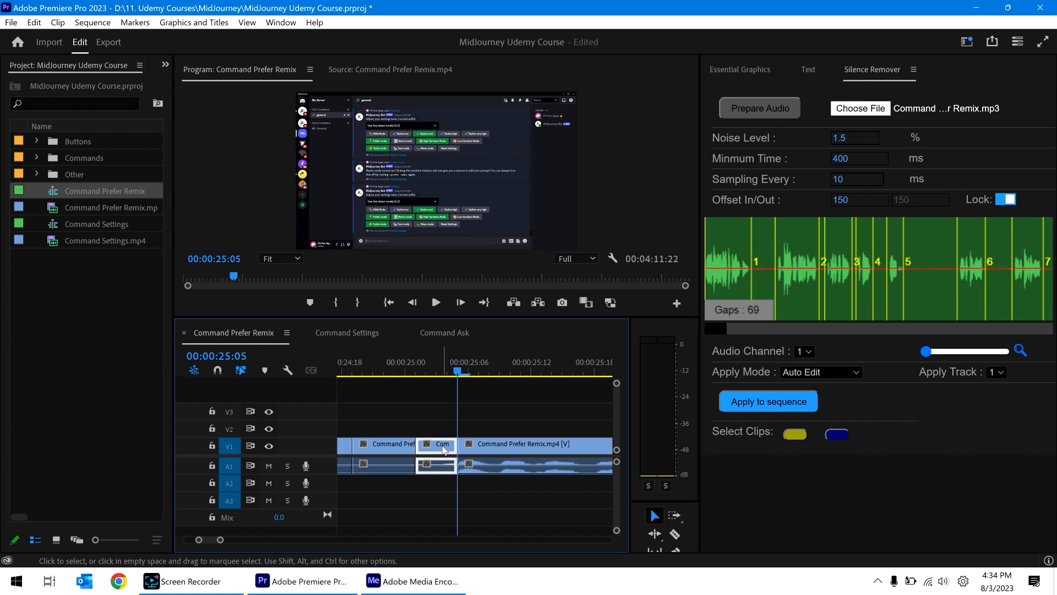
Examine the short piece after the first speech section and the silent piece following it, with the playhead at 00:00:24:19.
{"action": "left_click", "coordinate": [392, 361]}
{"action": "scroll", "coordinate": [398, 361], "scroll_direction": "up", "scroll_amount": 3}
{"action": "left_click", "coordinate": [400, 361]}
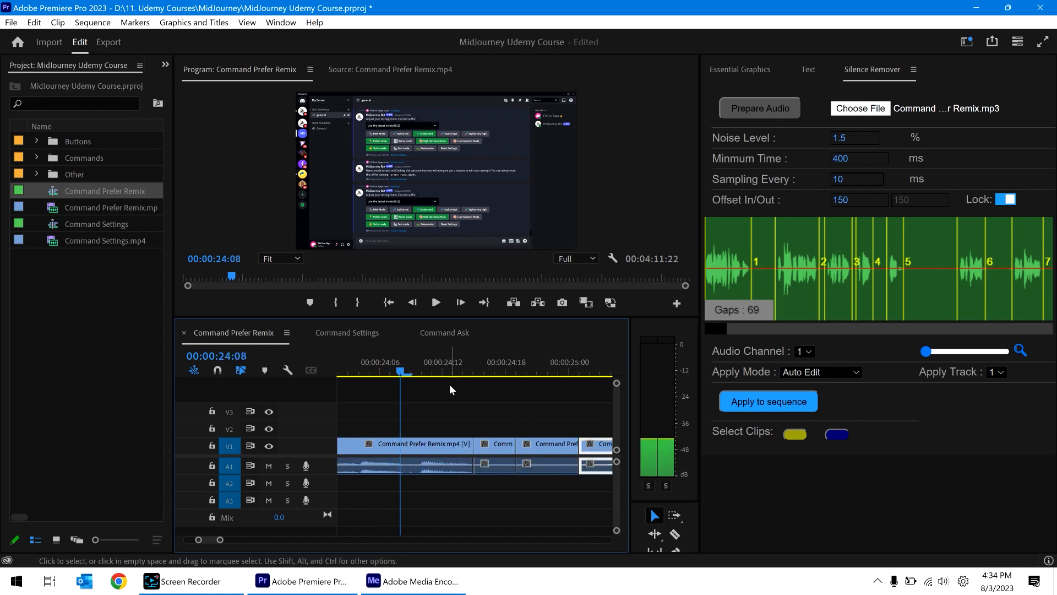
{"action": "left_click", "coordinate": [488, 446]}
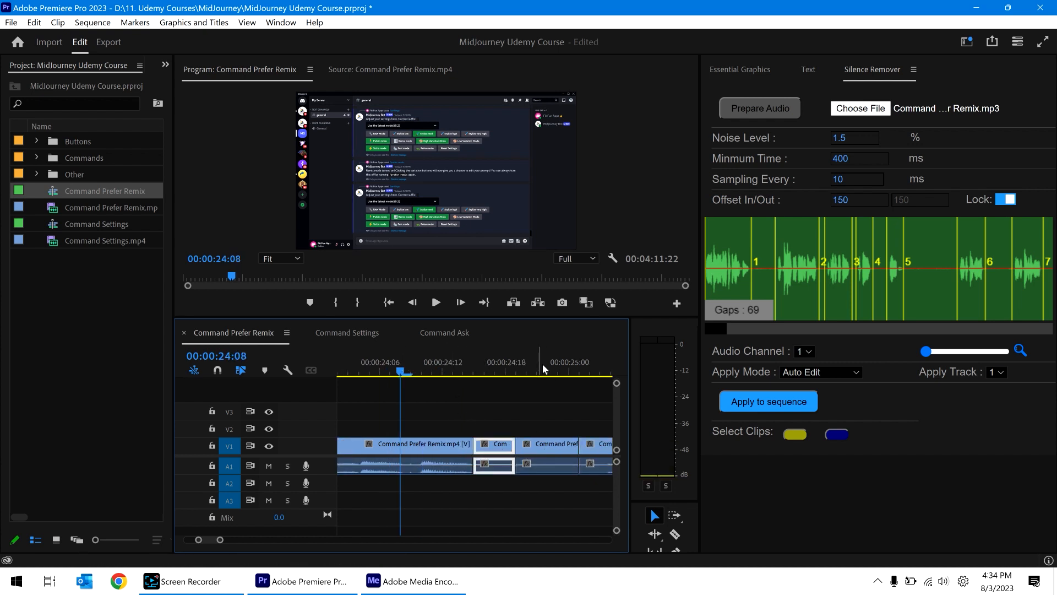
{"action": "left_click_drag", "start_coordinate": [542, 368], "coordinate": [516, 366]}
{"action": "left_click", "coordinate": [557, 464]}
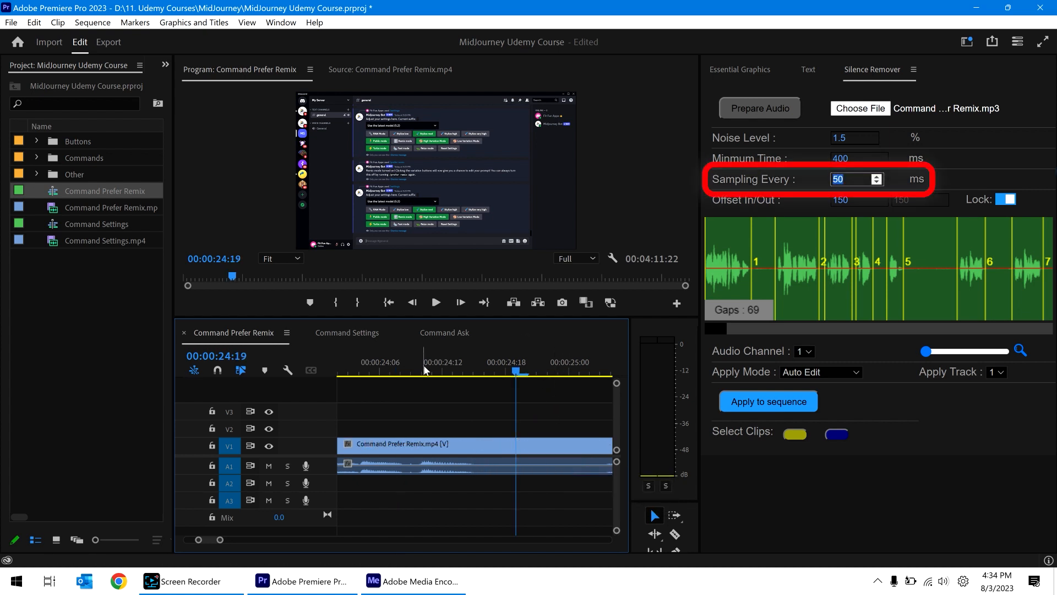
Set the sampling interval to 10 ms and check the waveform at 00:00:24:10, 00:00:24:13 and 00:00:24:17.
{"action": "type", "text": "10"}
{"action": "left_click", "coordinate": [425, 369]}
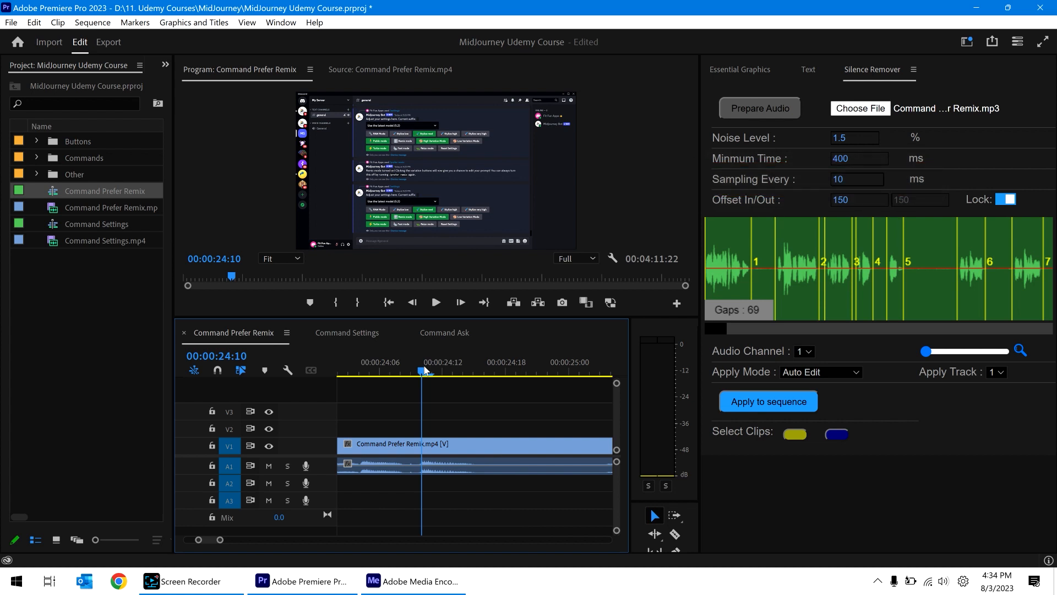
{"action": "left_click", "coordinate": [456, 370]}
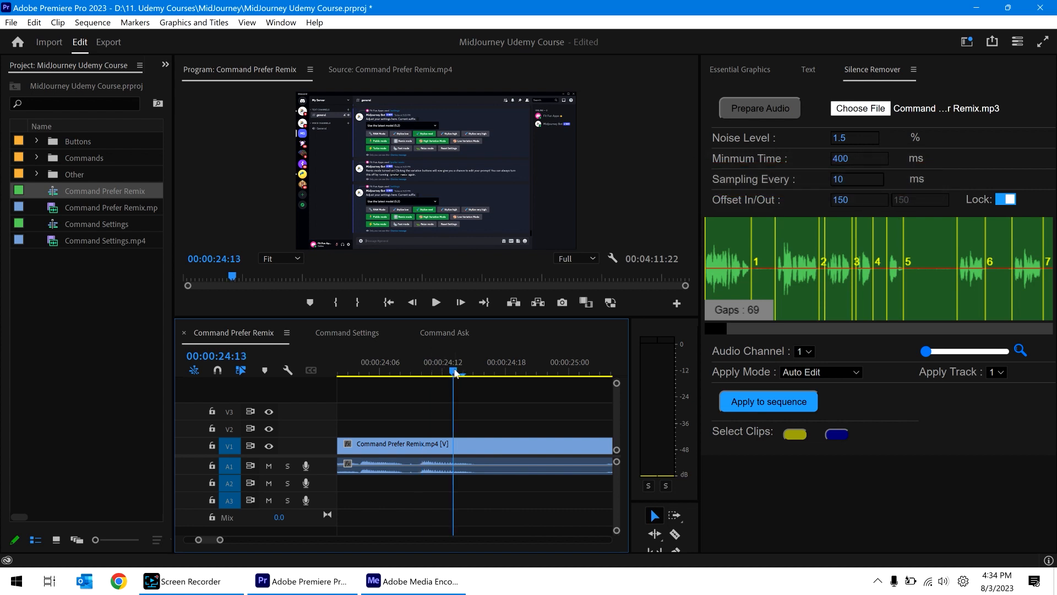
{"action": "left_click", "coordinate": [495, 370]}
Try a sampling interval of 50 ms and return it to 10 ms.
{"action": "left_click", "coordinate": [859, 180]}
{"action": "type", "text": "50"}
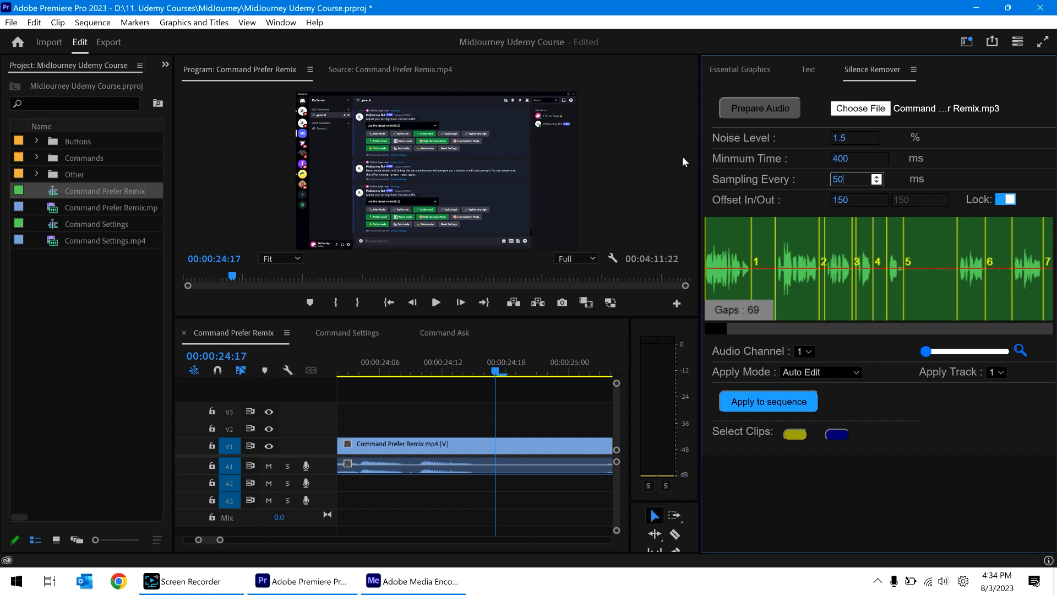
{"action": "key", "text": "Tab"}
{"action": "key", "text": "shift+Tab"}
{"action": "type", "text": "10"}
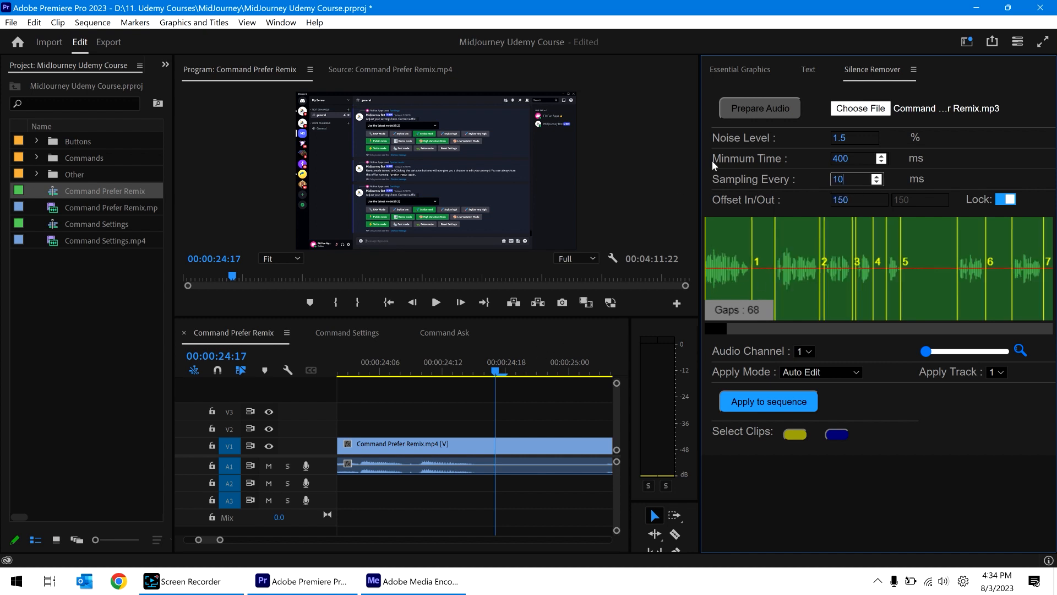
Step the playhead back six frames through the end of the speech before the pause to examine the sampling granularity.
{"action": "left_click", "coordinate": [485, 375]}
{"action": "key", "text": "Left"}
{"action": "key", "text": "Left"}
{"action": "key", "text": "Left"}
{"action": "key", "text": "Left"}
{"action": "key", "text": "Left"}
{"action": "key", "text": "Left"}
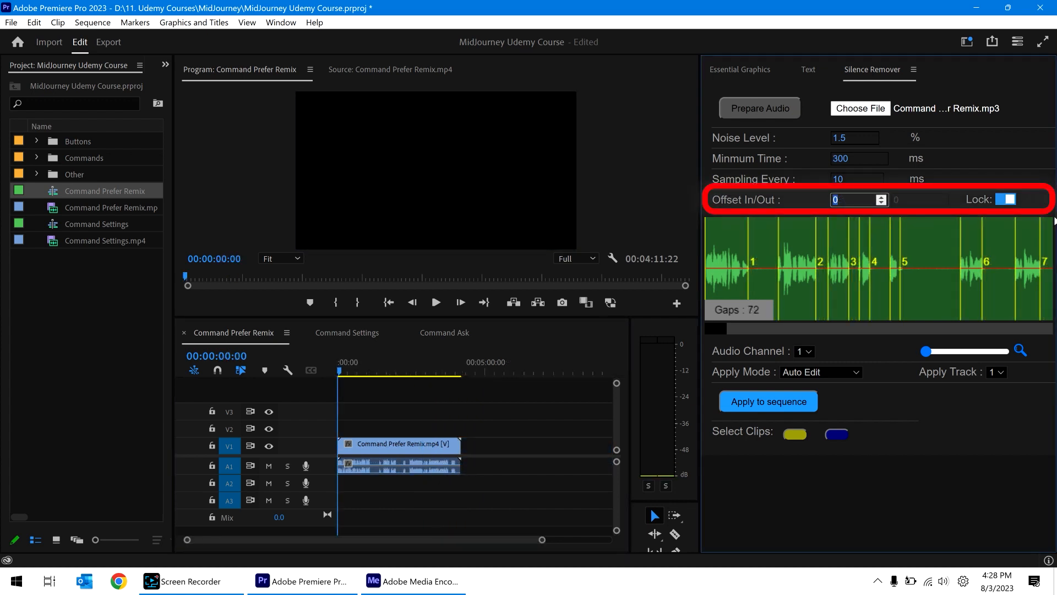
Try locked in/out offsets of 100 and 150, and return the offset to 100.
{"action": "type", "text": "150"}
{"action": "left_click", "coordinate": [929, 232]}
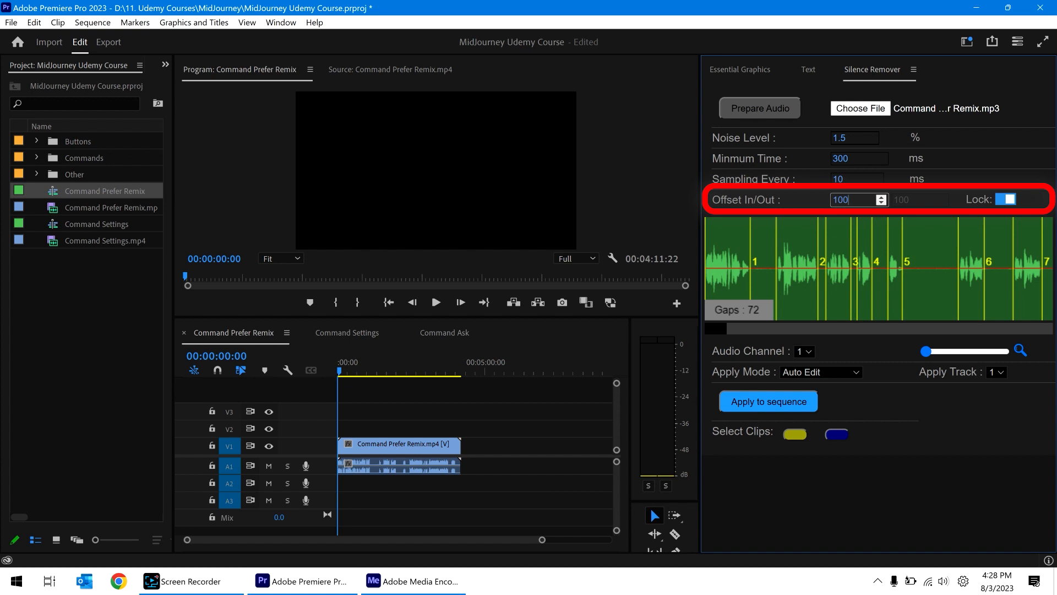
{"action": "double_click", "coordinate": [881, 199]}
{"action": "type", "text": "100"}
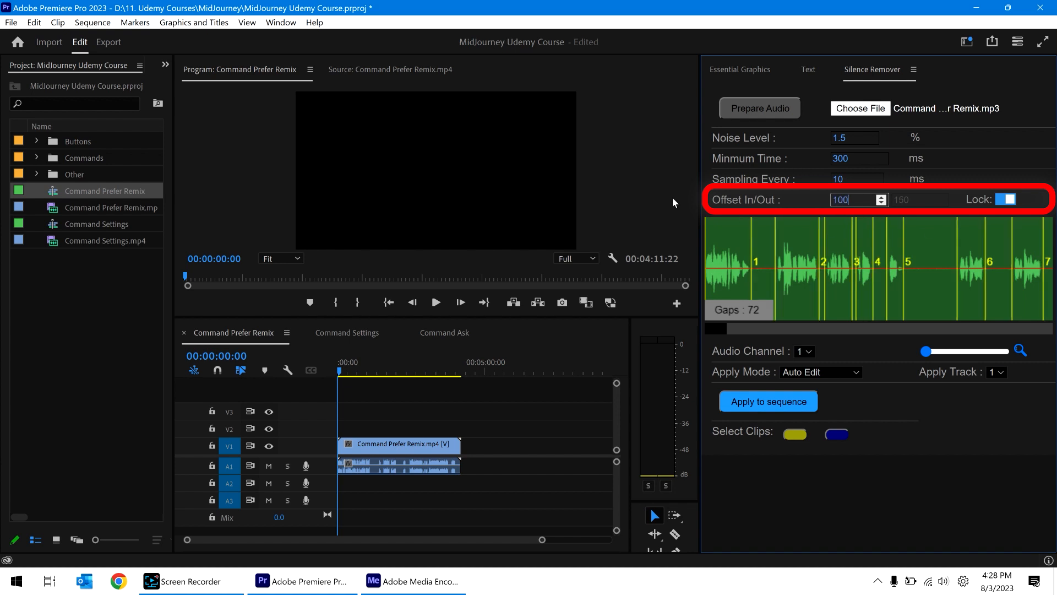
{"action": "key", "text": "Return"}
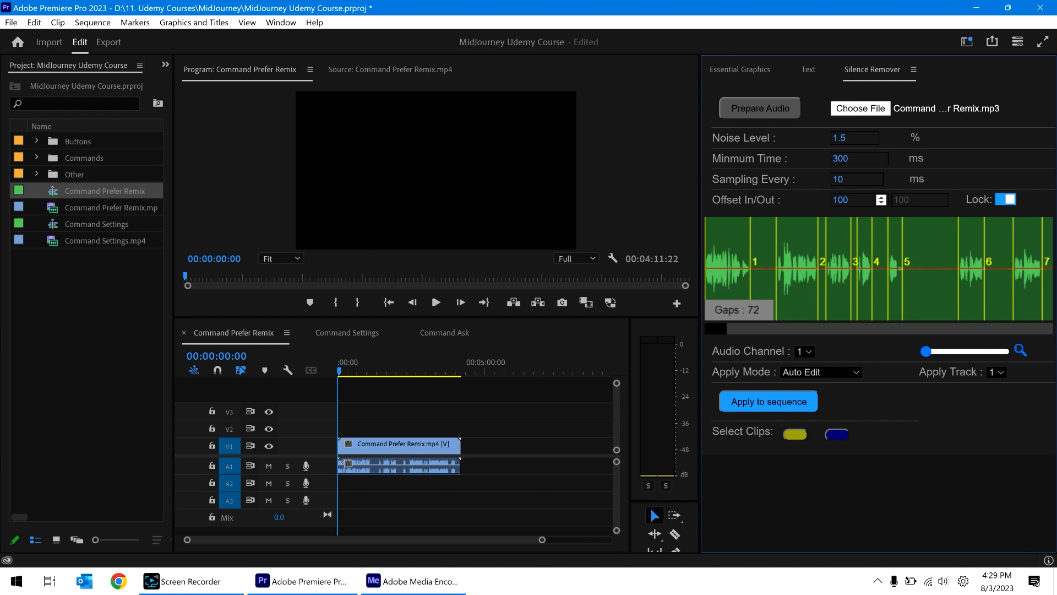
Set the locked in/out offset to 150.
{"action": "left_click", "coordinate": [855, 200]}
{"action": "left_click_drag", "start_coordinate": [852, 201], "coordinate": [819, 205]}
{"action": "type", "text": "150"}
{"action": "key", "text": "Return"}
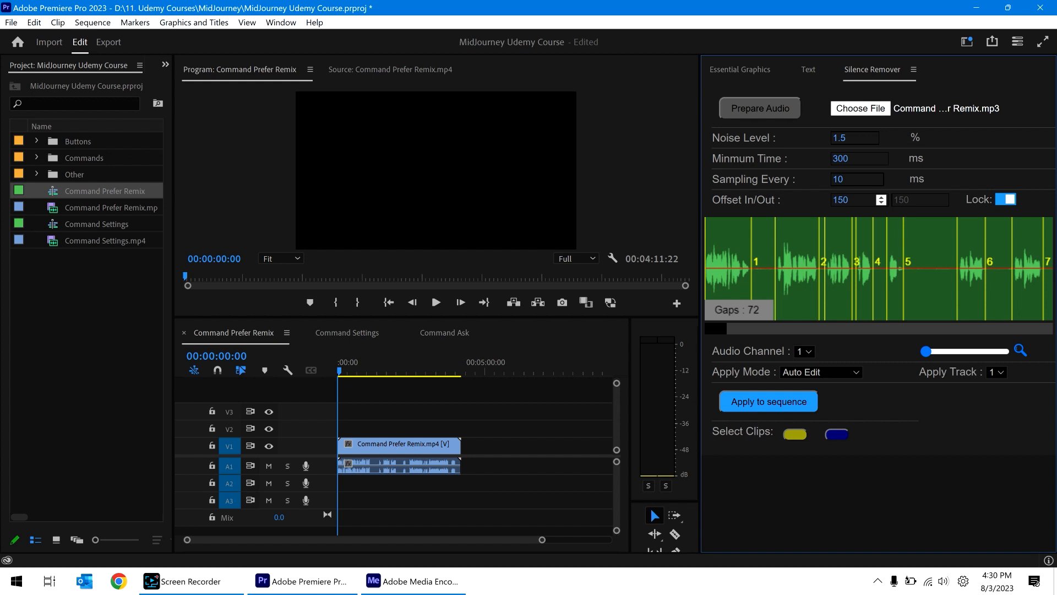
{"action": "left_click_drag", "start_coordinate": [850, 200], "coordinate": [837, 200]}
{"action": "left_click", "coordinate": [849, 199]}
{"action": "left_click_drag", "start_coordinate": [849, 200], "coordinate": [817, 200]}
{"action": "left_click", "coordinate": [850, 200]}
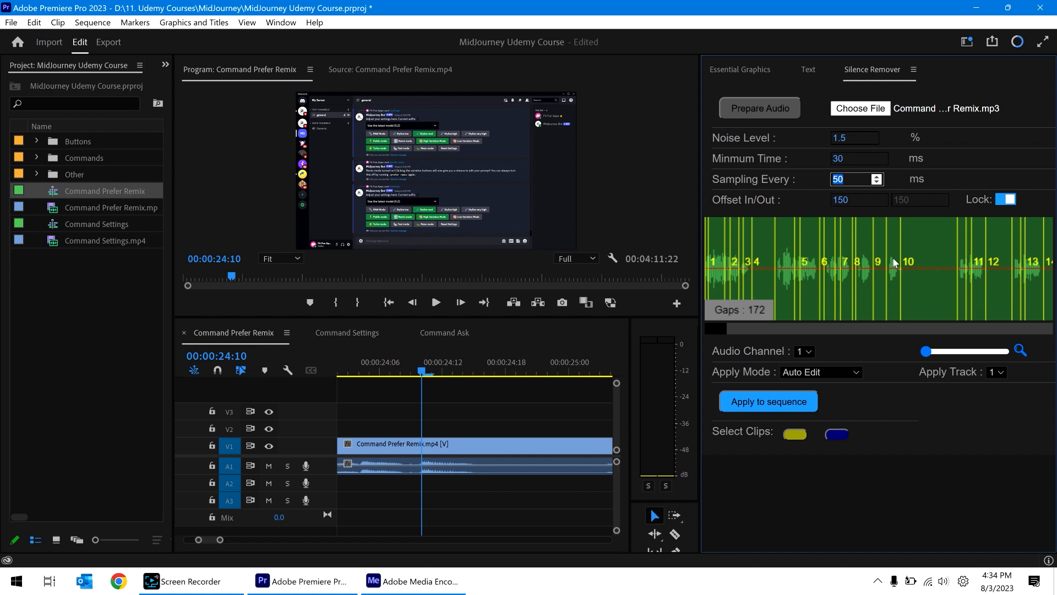
Fit the whole sequence in the timeline with the playhead at its start and view the Apply Mode options.
{"action": "left_click", "coordinate": [572, 481]}
{"action": "key", "text": "Home"}
{"action": "key", "text": "backslash"}
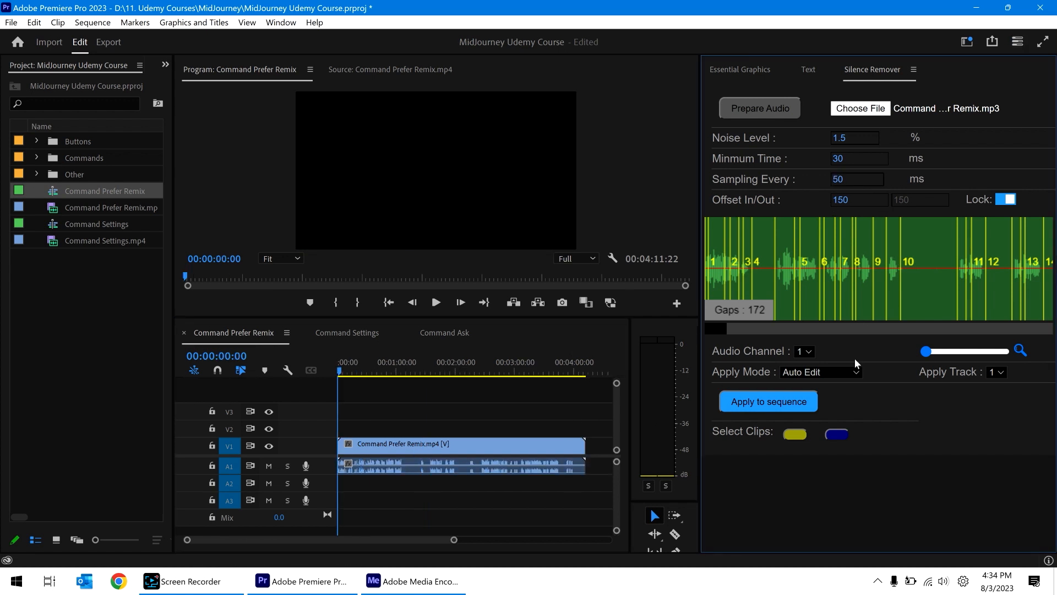
{"action": "left_click", "coordinate": [855, 373]}
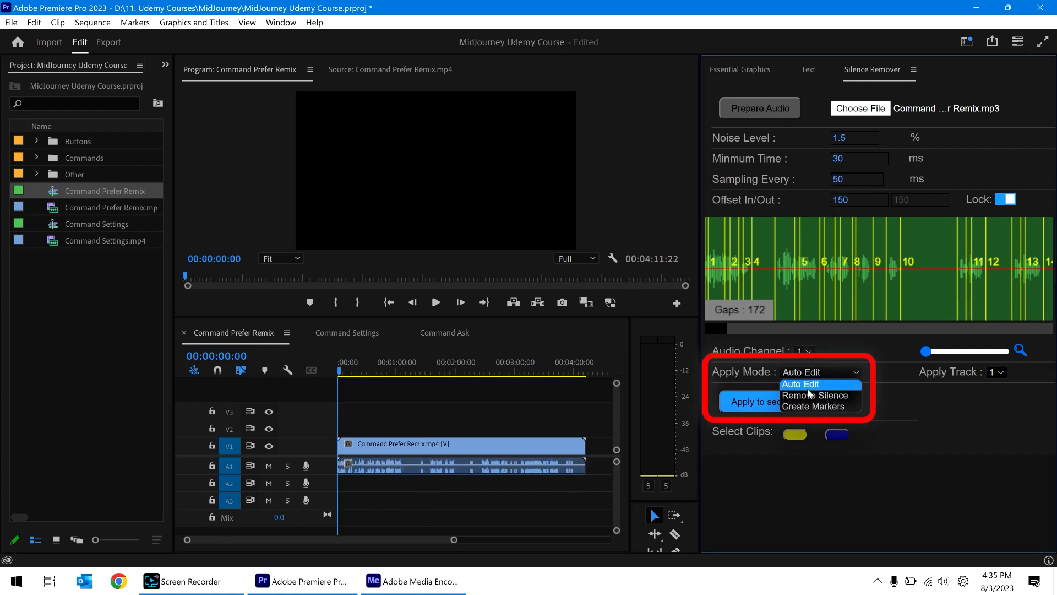
{"action": "left_click", "coordinate": [855, 372]}
{"action": "left_click", "coordinate": [853, 375]}
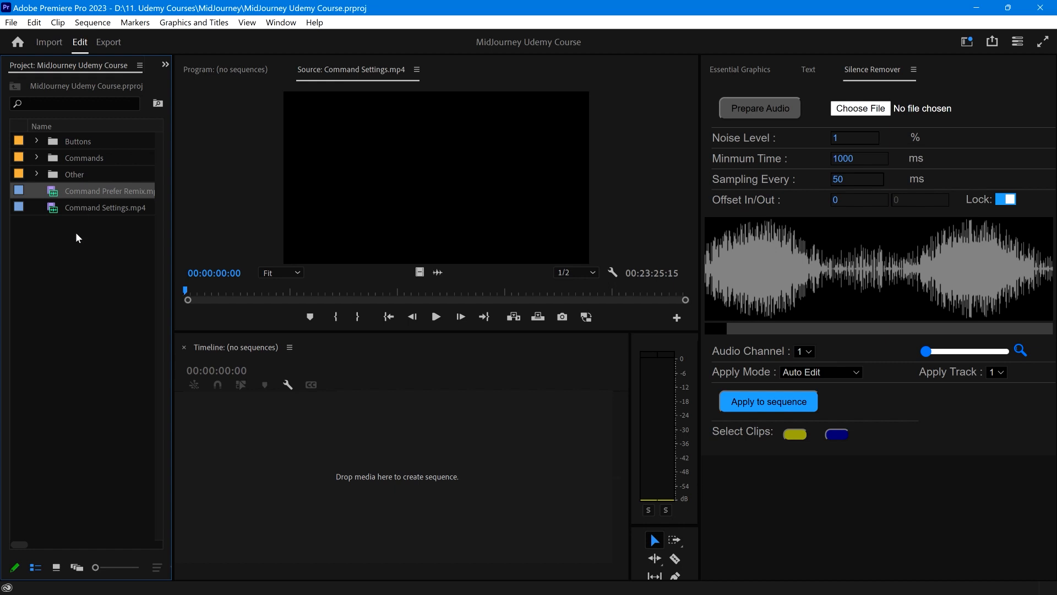
Create a new sequence from the Command Prefer Remix.mp4 clip and another from the Command Settings.mp4 clip.
{"action": "right_click", "coordinate": [76, 190]}
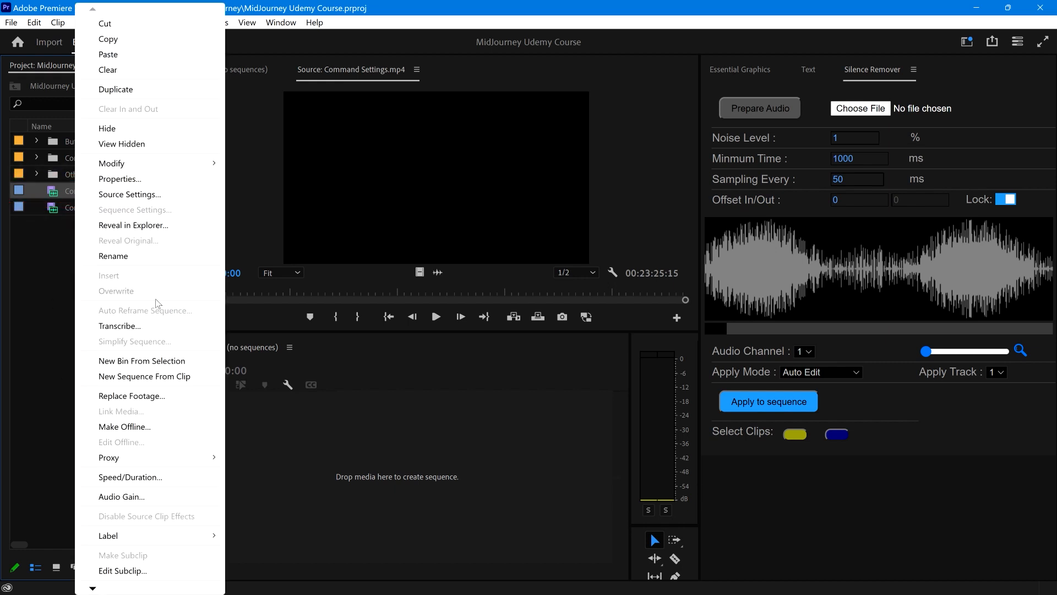
{"action": "left_click", "coordinate": [198, 378]}
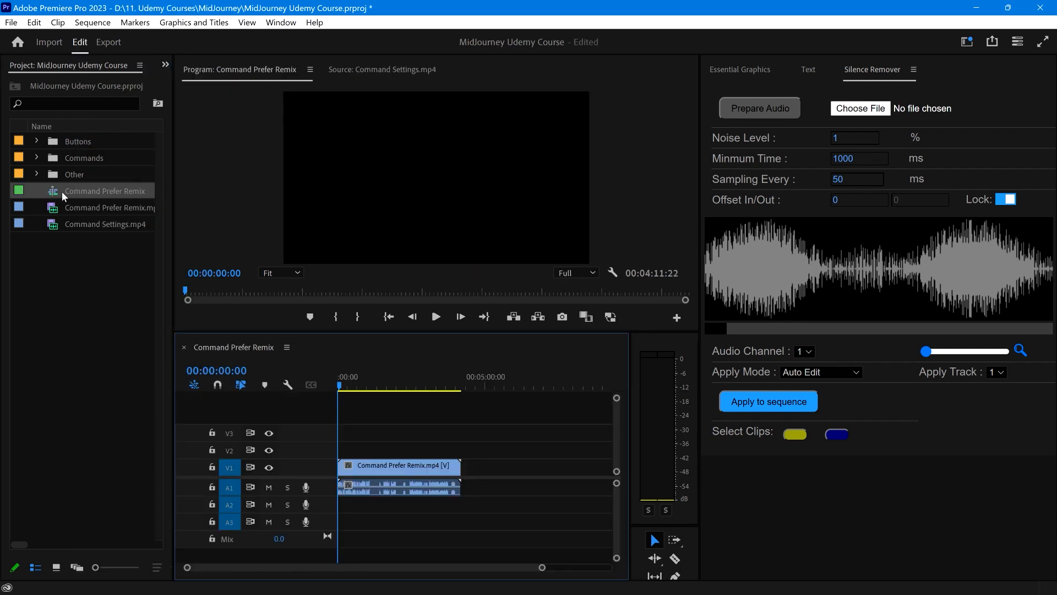
{"action": "right_click", "coordinate": [77, 230]}
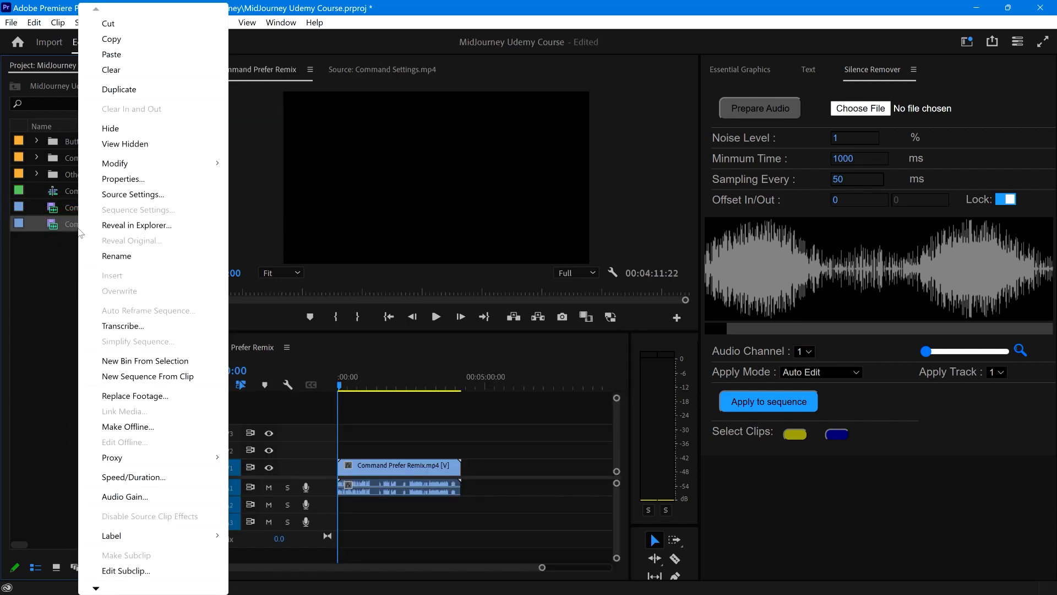
{"action": "left_click", "coordinate": [198, 376]}
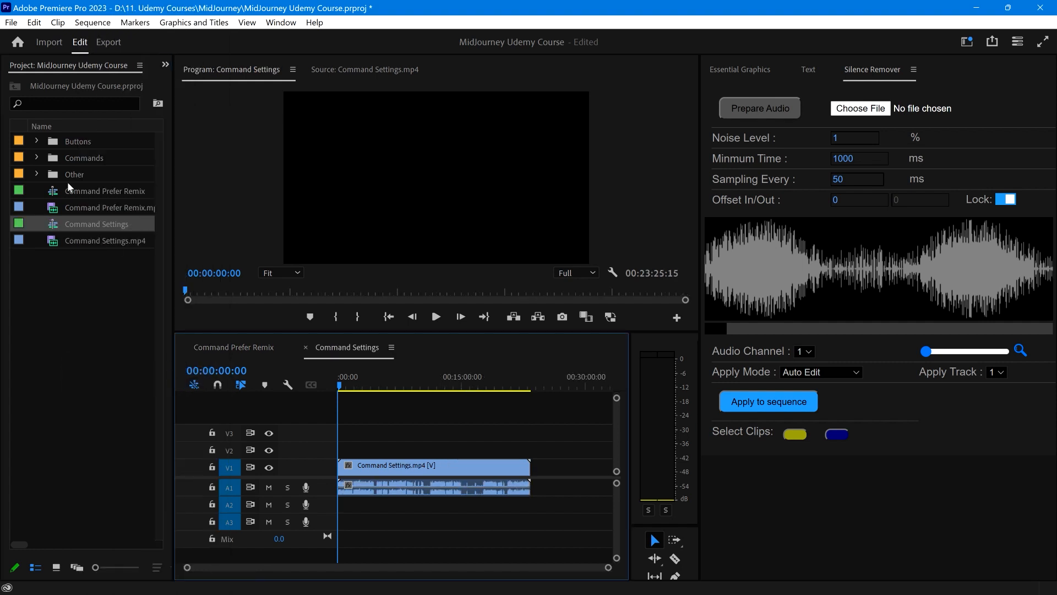
Look through the Buttons bin and open the Command Ask sequence from the Commands bin.
{"action": "left_click", "coordinate": [37, 141]}
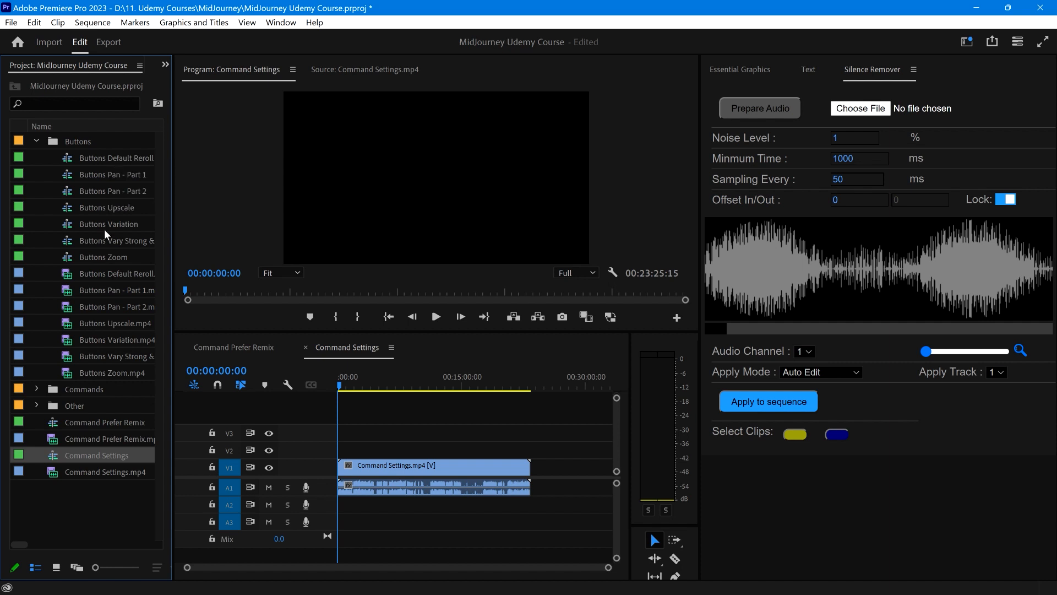
{"action": "left_click", "coordinate": [36, 141]}
{"action": "left_click", "coordinate": [37, 158]}
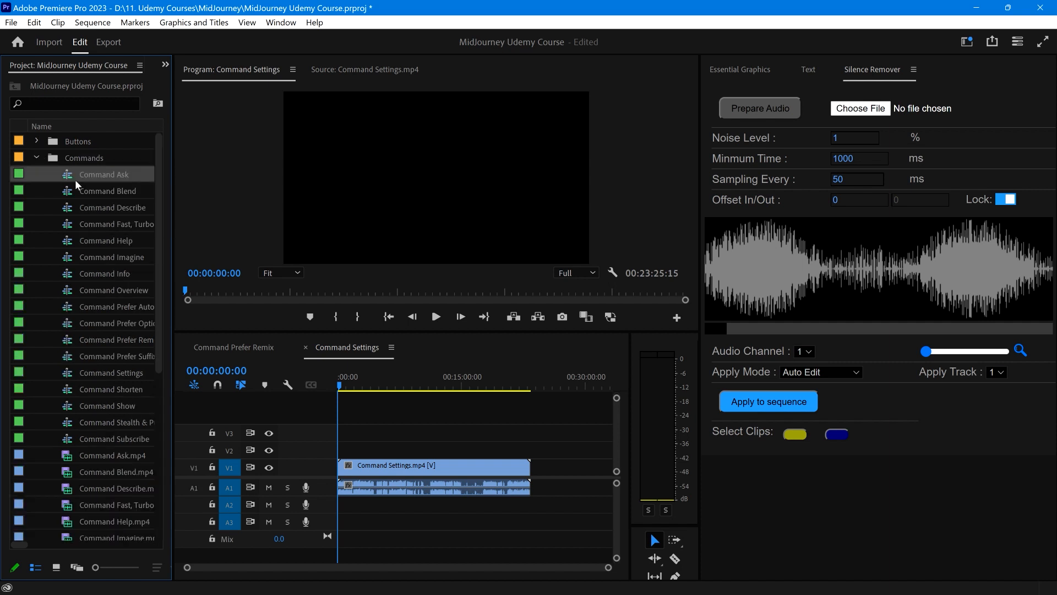
{"action": "double_click", "coordinate": [78, 177]}
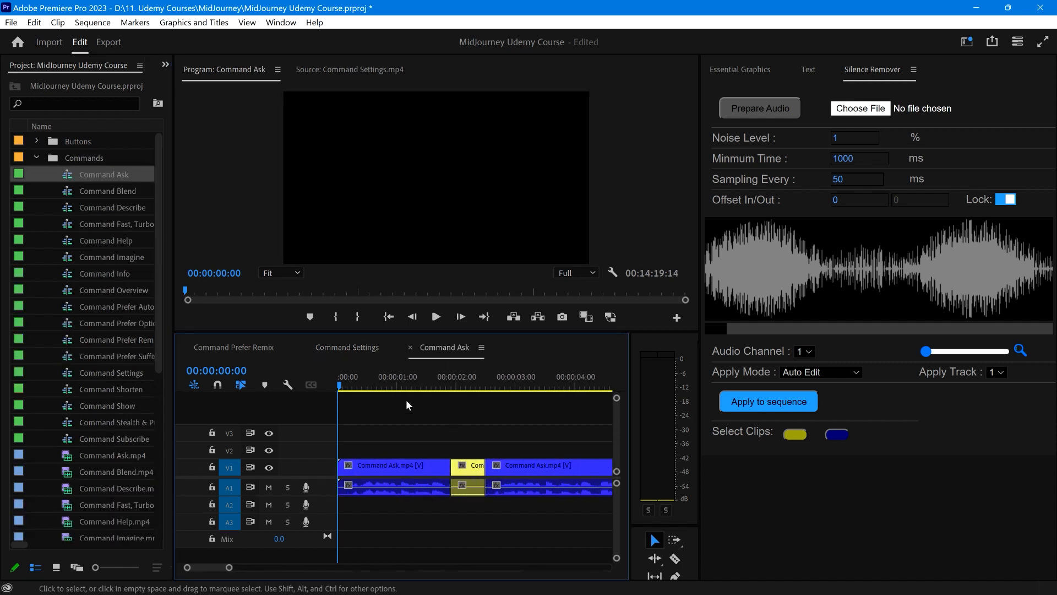
Scrub to 00:00:01:17, then play the Command Ask sequence from 00:00:00:17 to examine its blue and yellow pieces.
{"action": "left_click_drag", "start_coordinate": [365, 385], "coordinate": [439, 392]}
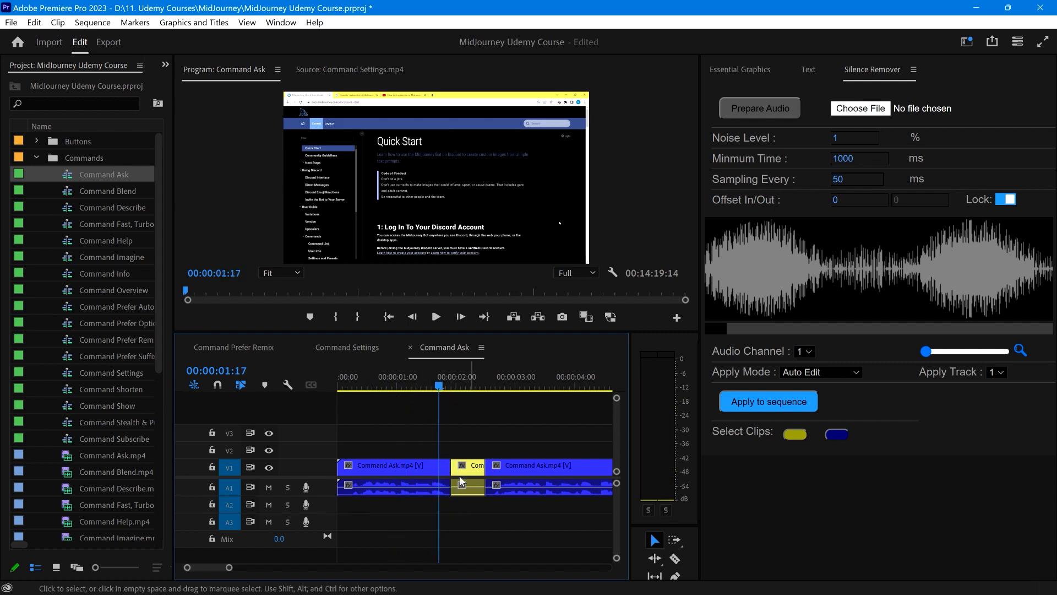
{"action": "left_click", "coordinate": [379, 380]}
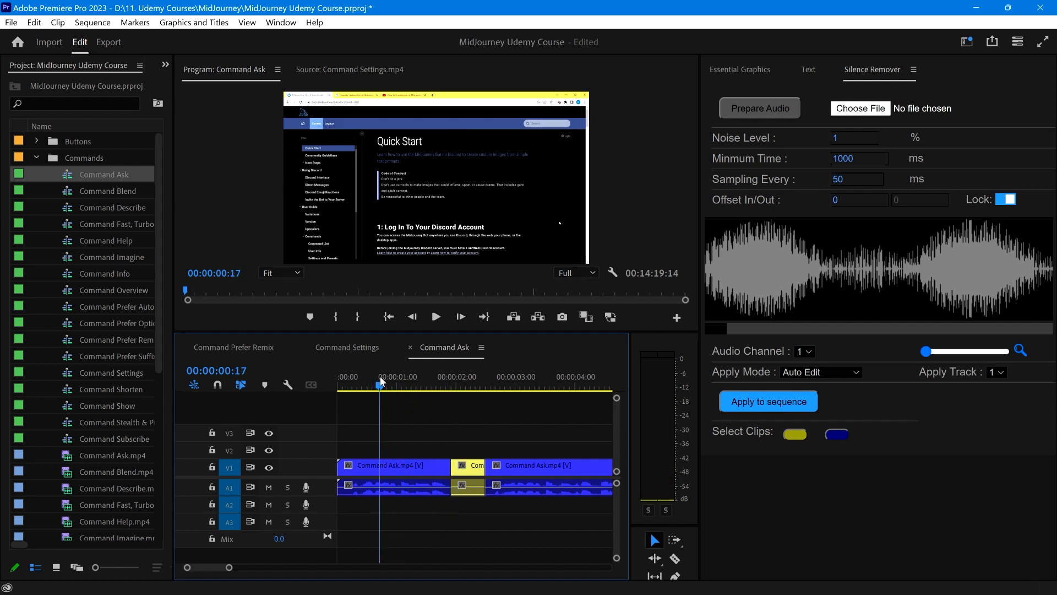
{"action": "key", "text": "space"}
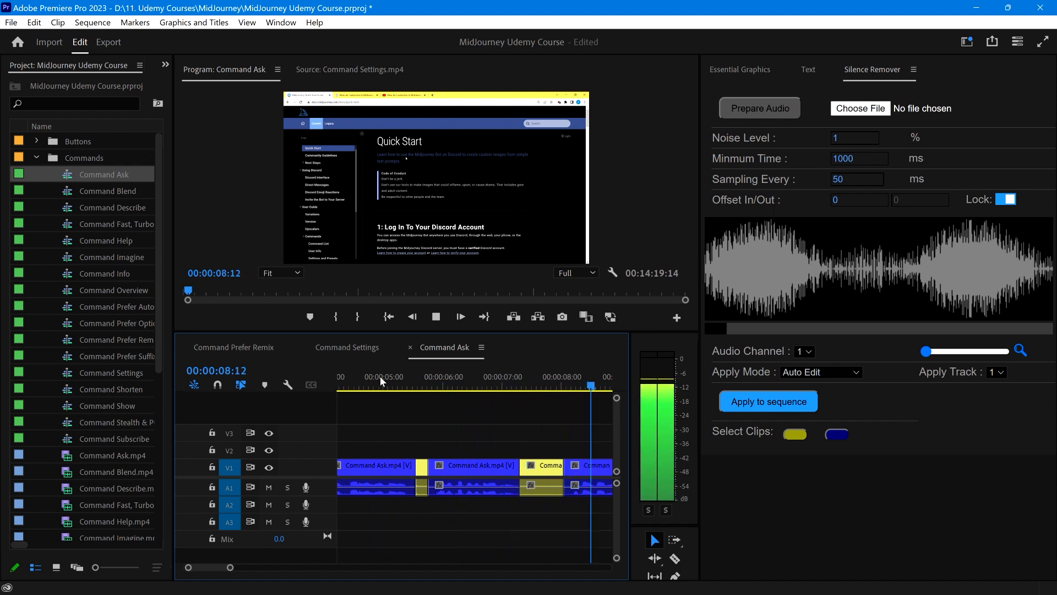
{"action": "key", "text": "space"}
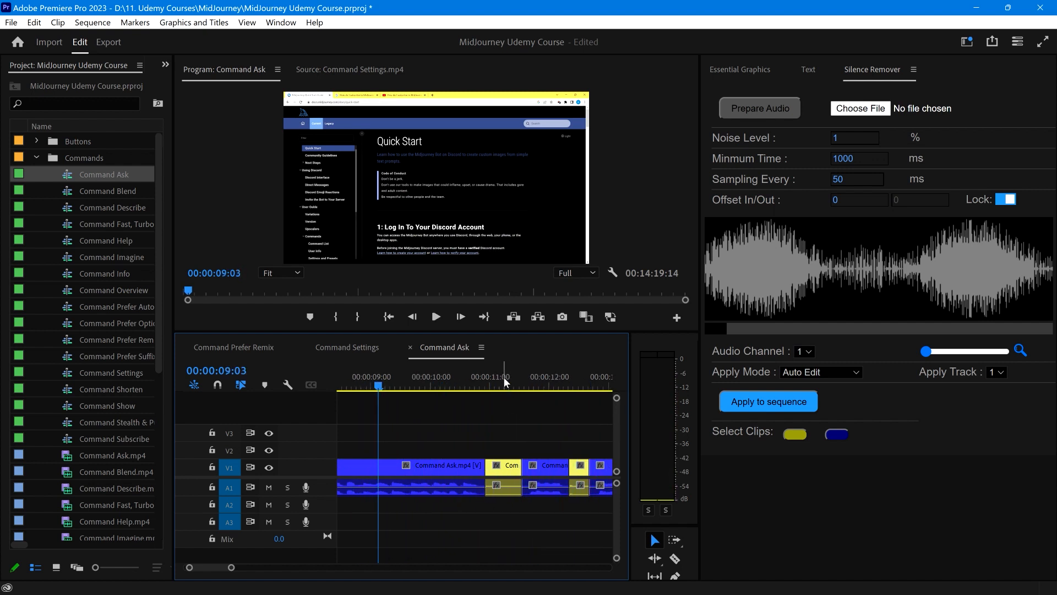
Move the playhead to 00:00:11:05 and survey the blue and yellow pieces across the Command Ask sequence.
{"action": "mouse_move", "coordinate": [504, 380]}
{"action": "left_mouse_down"}
{"action": "mouse_move", "coordinate": [512, 381]}
{"action": "mouse_move", "coordinate": [503, 381]}
{"action": "left_mouse_up"}
{"action": "key", "text": "minus"}
{"action": "key", "text": "minus"}
{"action": "key", "text": "minus"}
{"action": "key", "text": "minus"}
{"action": "key", "text": "minus"}
{"action": "key", "text": "minus"}
{"action": "key", "text": "minus"}
Collapse the Commands bin and open the Command Prefer Remix clip and its sequence.
{"action": "left_click", "coordinate": [37, 157]}
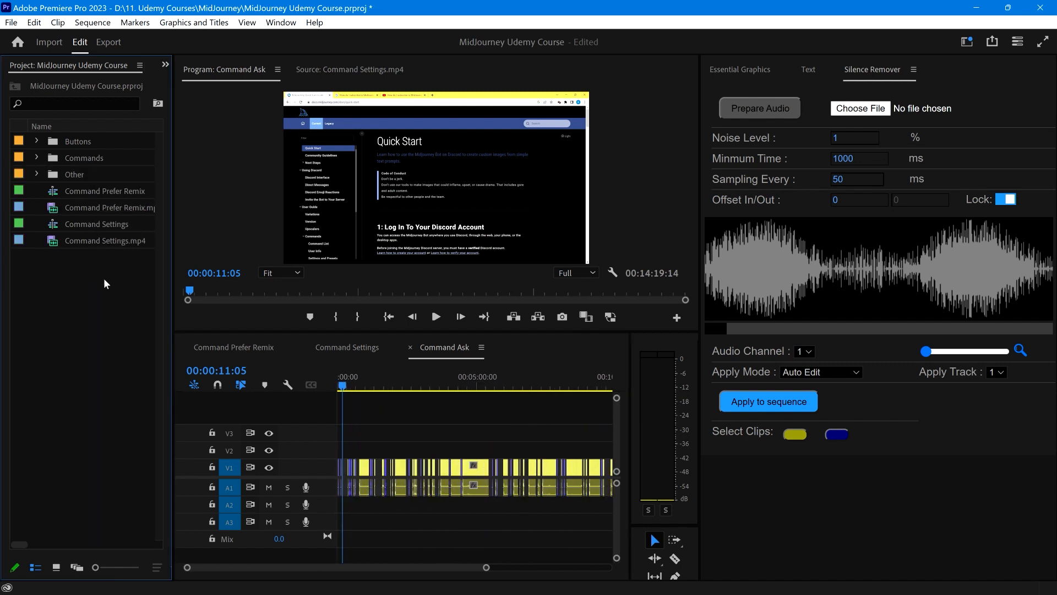
{"action": "double_click", "coordinate": [54, 204]}
{"action": "double_click", "coordinate": [54, 190]}
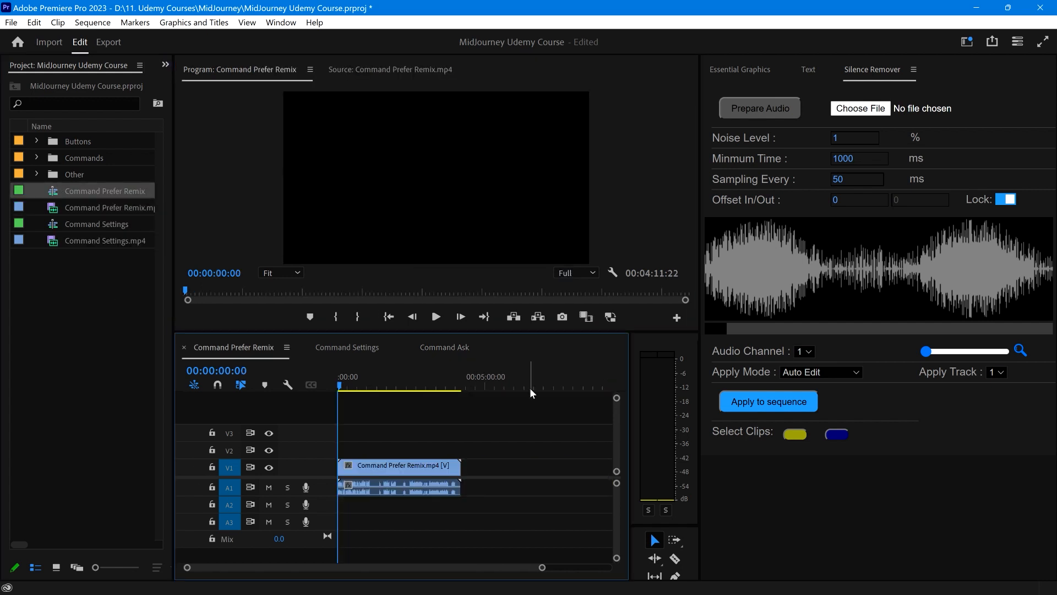
{"action": "left_click_drag", "start_coordinate": [484, 458], "coordinate": [523, 490]}
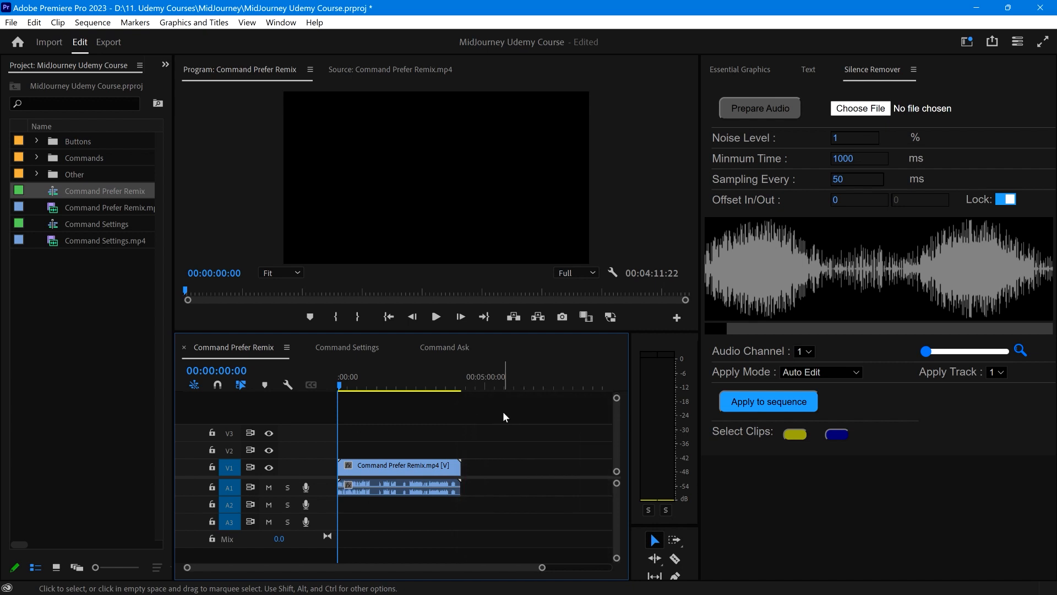
Prepare the Command Prefer Remix sequence's audio in Silence Remover, with the Desktop as the output directory.
{"action": "left_click", "coordinate": [760, 109]}
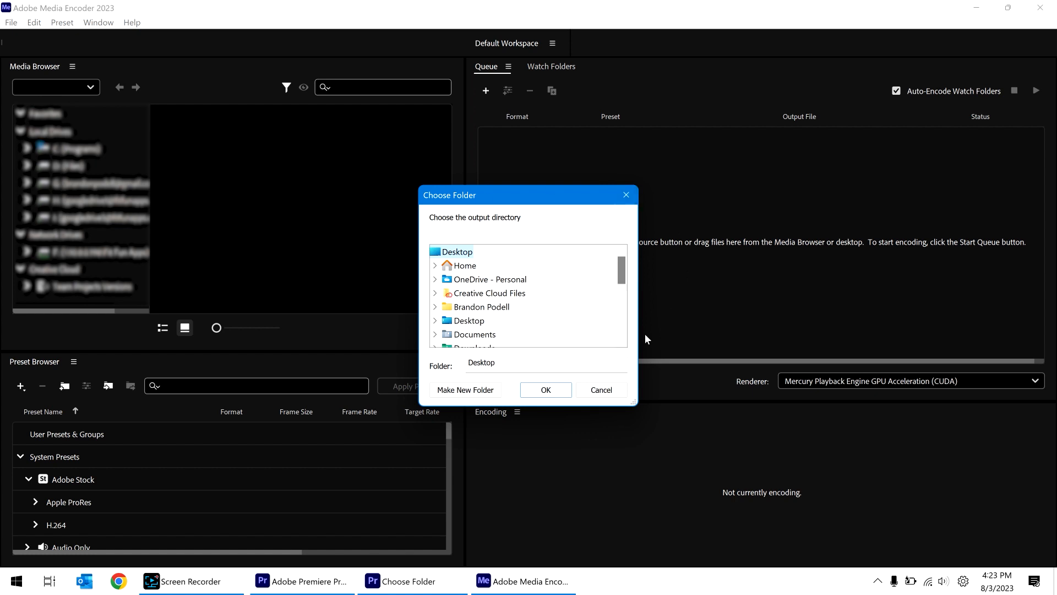
{"action": "left_click", "coordinate": [303, 581]}
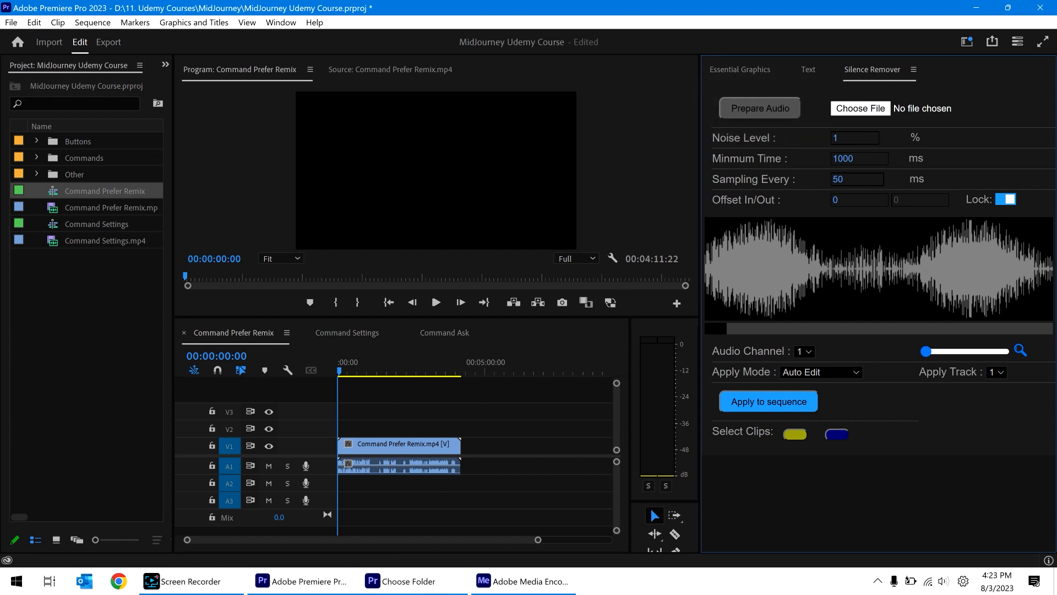
{"action": "left_click", "coordinate": [496, 576]}
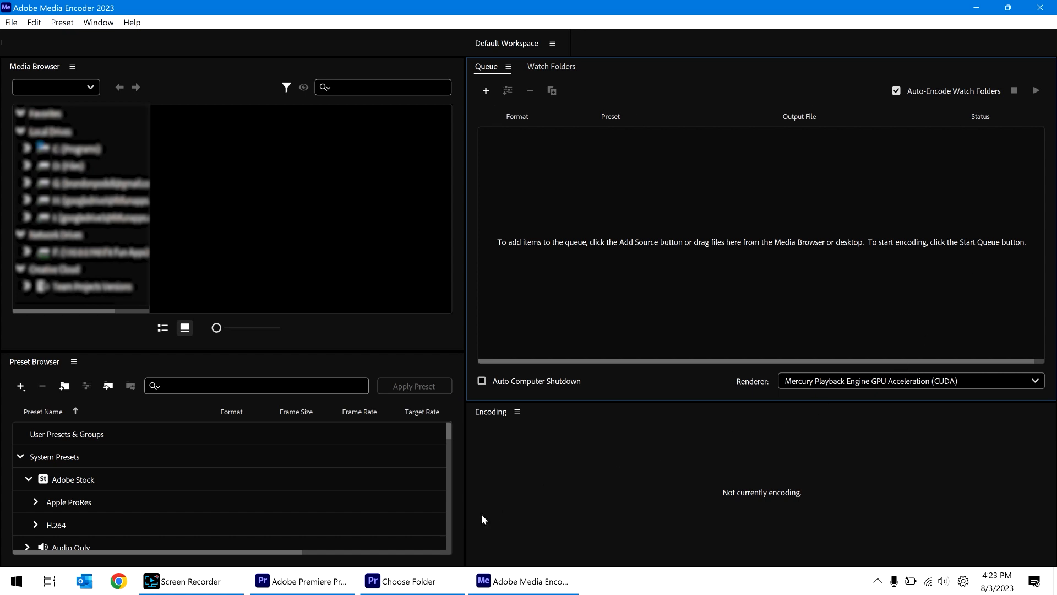
{"action": "left_click", "coordinate": [447, 581]}
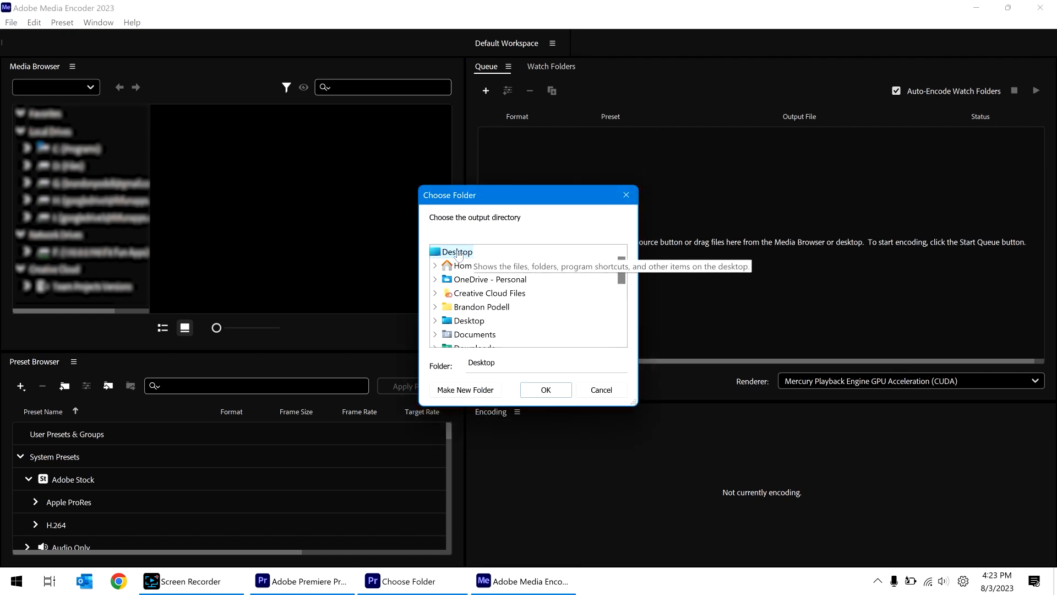
{"action": "left_click", "coordinate": [533, 392]}
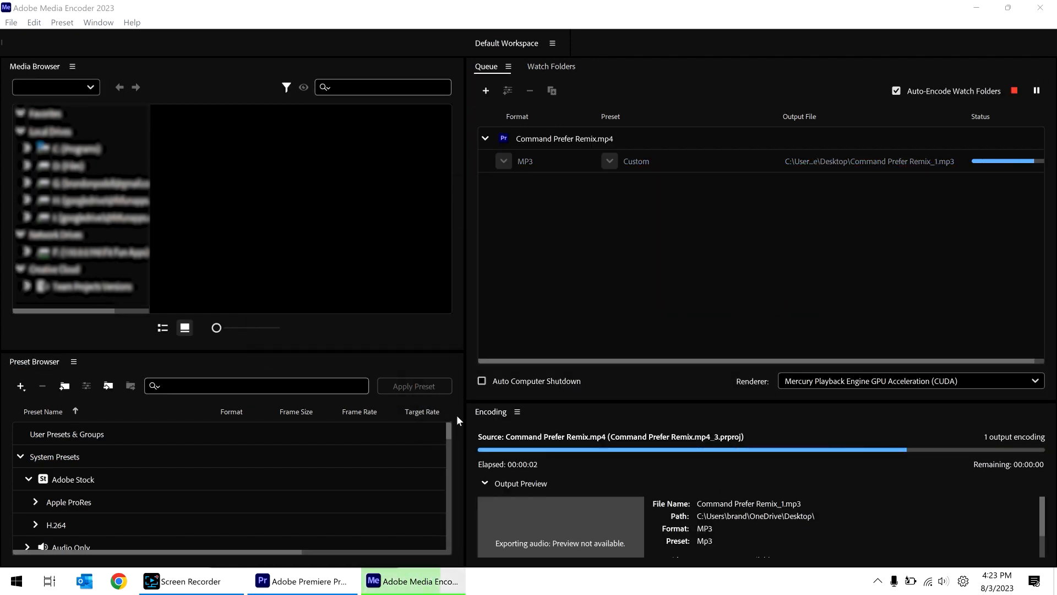
Return to Premiere Pro, open the Command Settings sequence and prepare its audio with the Desktop as the output directory.
{"action": "left_click", "coordinate": [317, 588]}
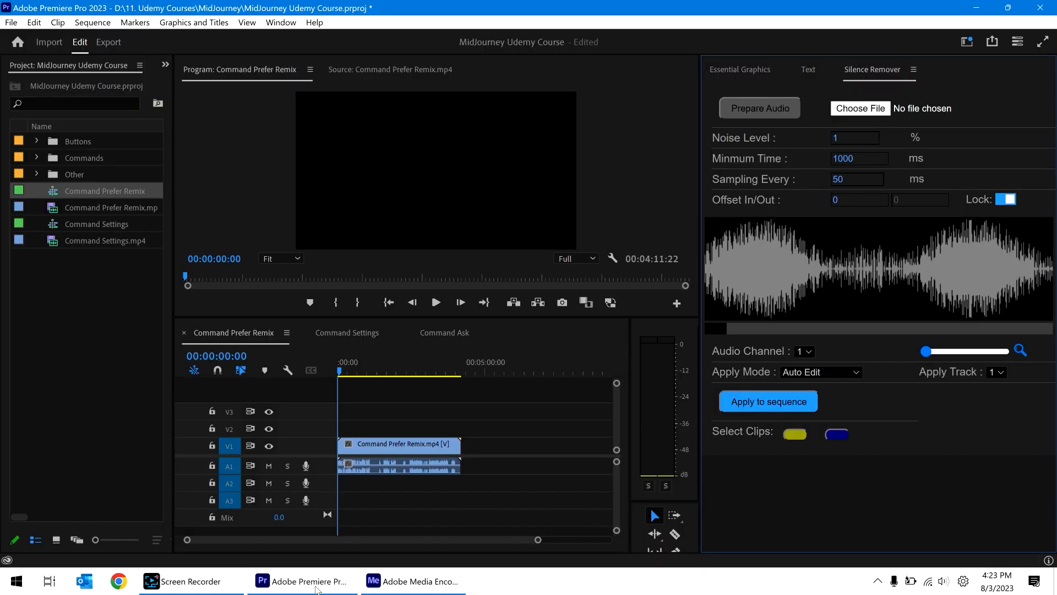
{"action": "double_click", "coordinate": [66, 223]}
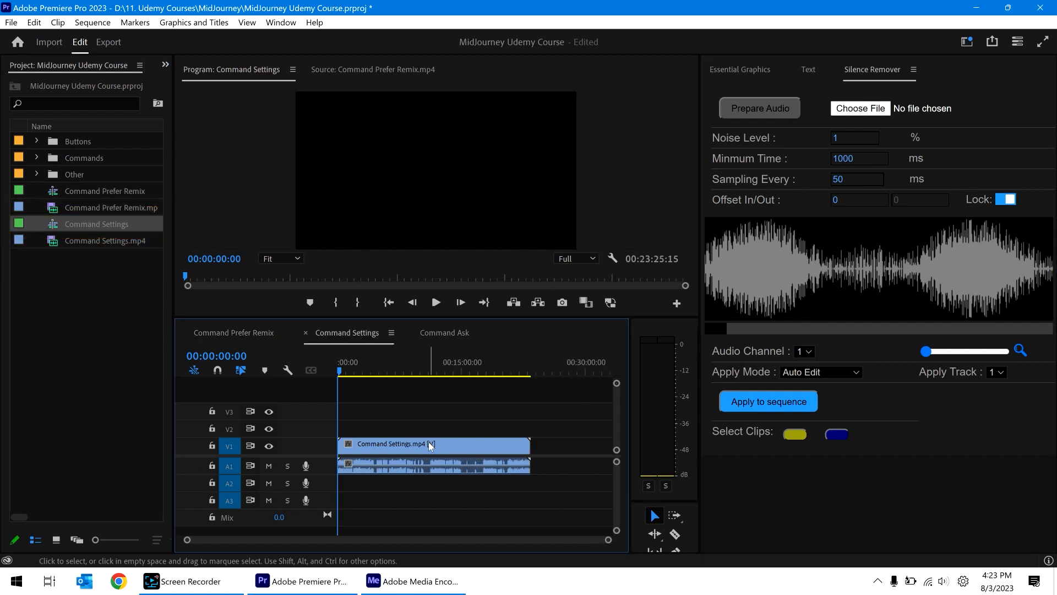
{"action": "left_click", "coordinate": [779, 111]}
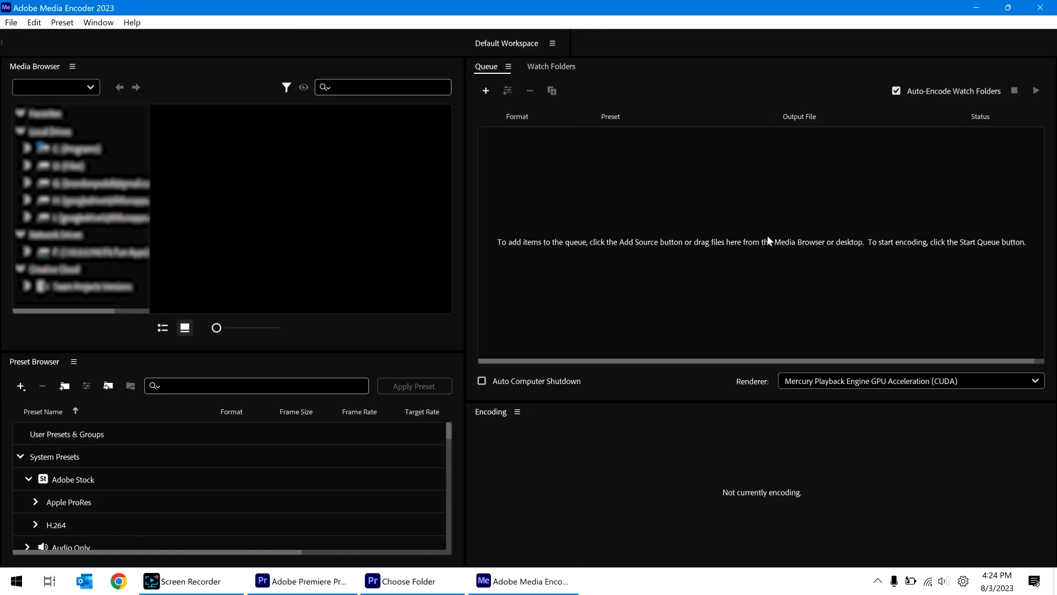
{"action": "left_click", "coordinate": [456, 589]}
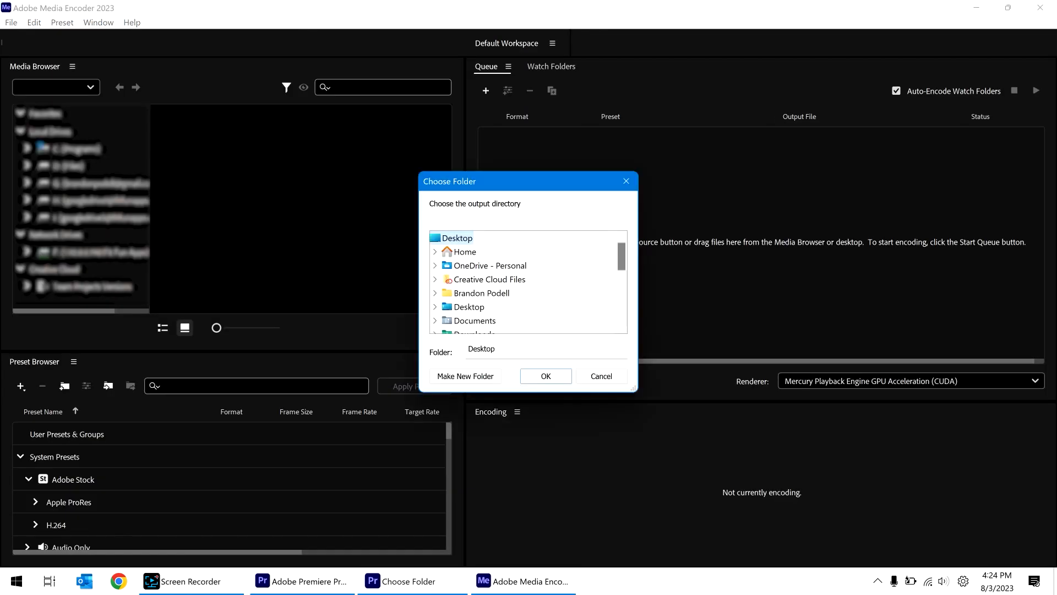
{"action": "left_click", "coordinate": [546, 379]}
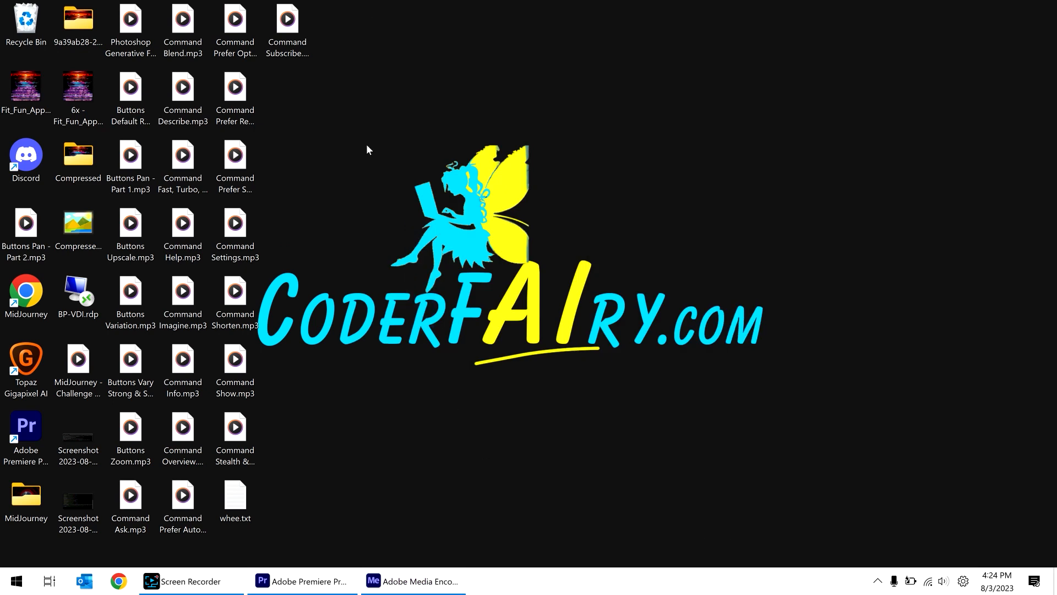
Move the selected group of MP3 files and whee.txt to the middle of the Windows desktop and open the Command Fast, Turbo MP3.
{"action": "left_click_drag", "start_coordinate": [366, 5], "coordinate": [139, 532]}
{"action": "left_click", "coordinate": [77, 366], "text": "ctrl"}
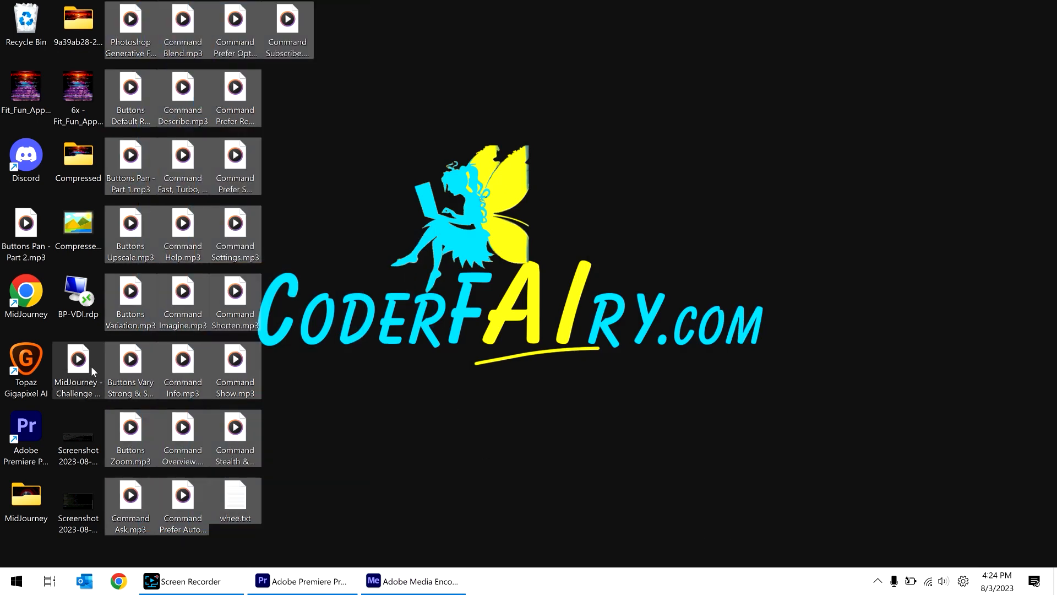
{"action": "left_click_drag", "start_coordinate": [124, 231], "coordinate": [490, 231]}
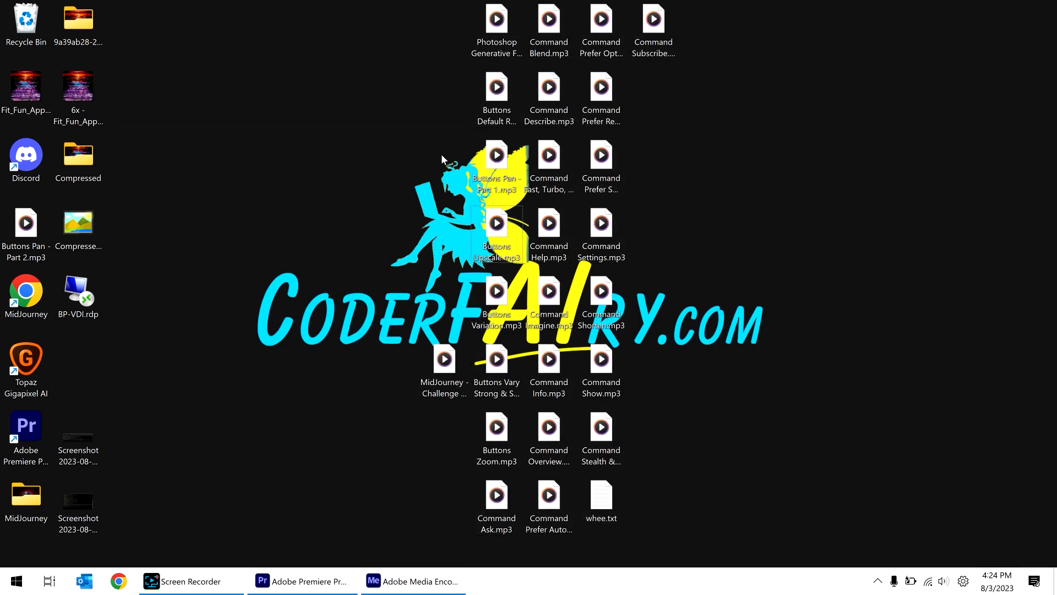
{"action": "double_click", "coordinate": [565, 195]}
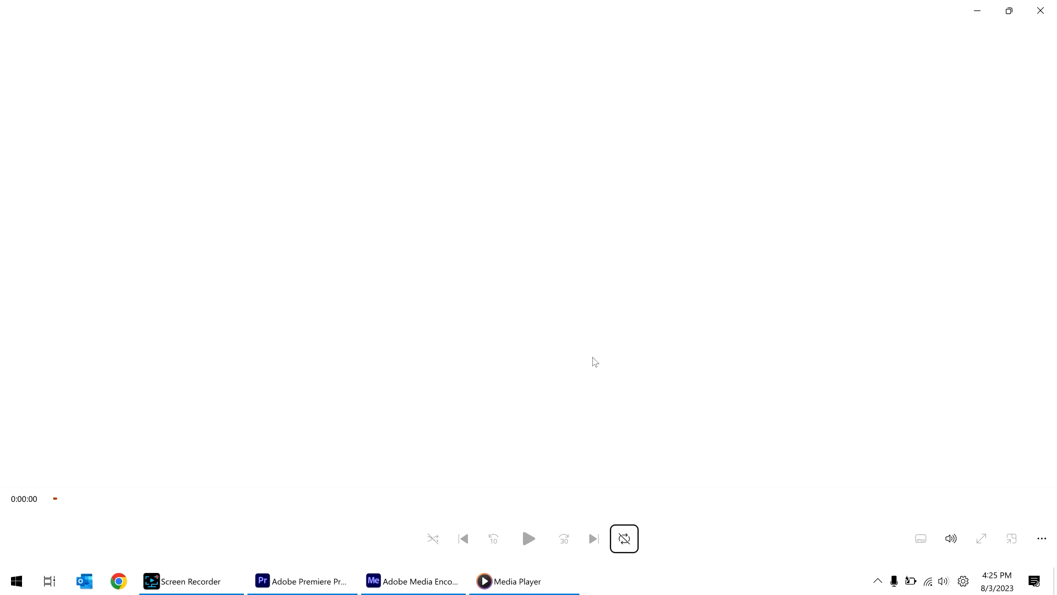
Sample a further point of the opened MP3, close the media player and open the Command Prefer Remix sequence.
{"action": "left_click", "coordinate": [378, 498]}
{"action": "left_click", "coordinate": [1040, 11]}
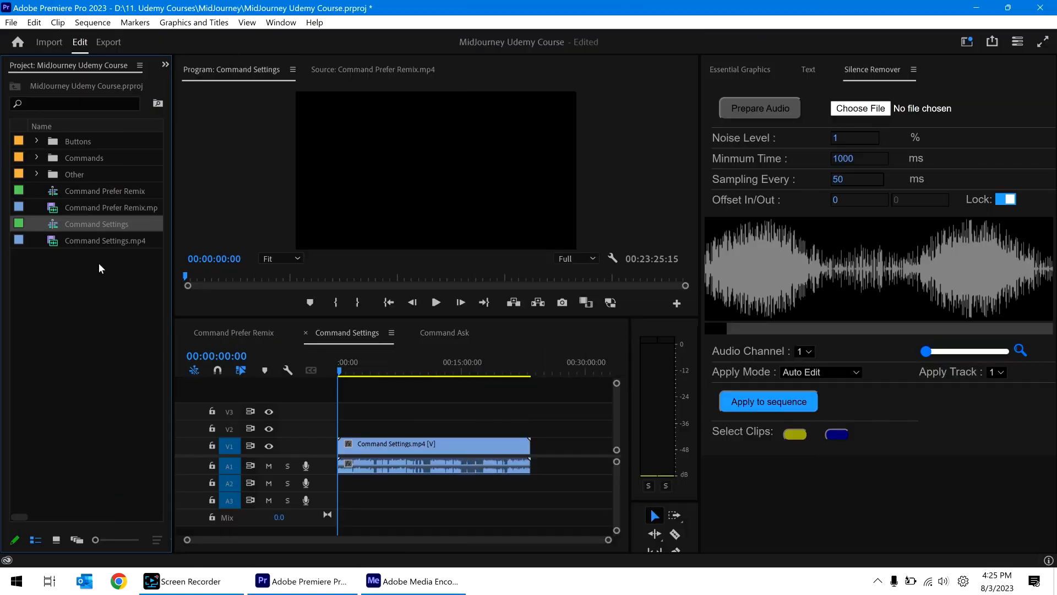
{"action": "double_click", "coordinate": [55, 192]}
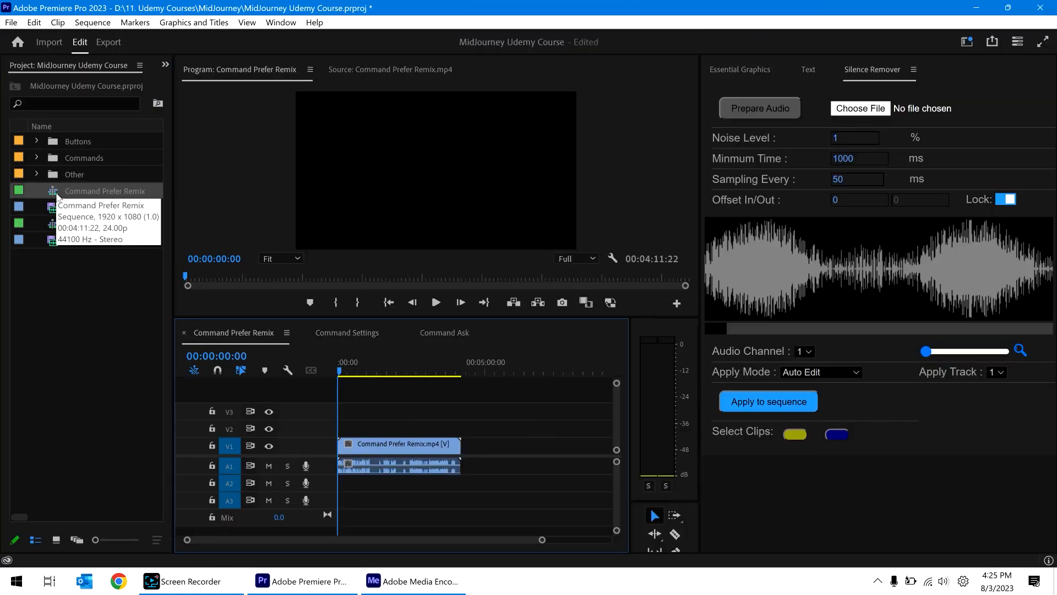
{"action": "left_click_drag", "start_coordinate": [390, 369], "coordinate": [333, 361]}
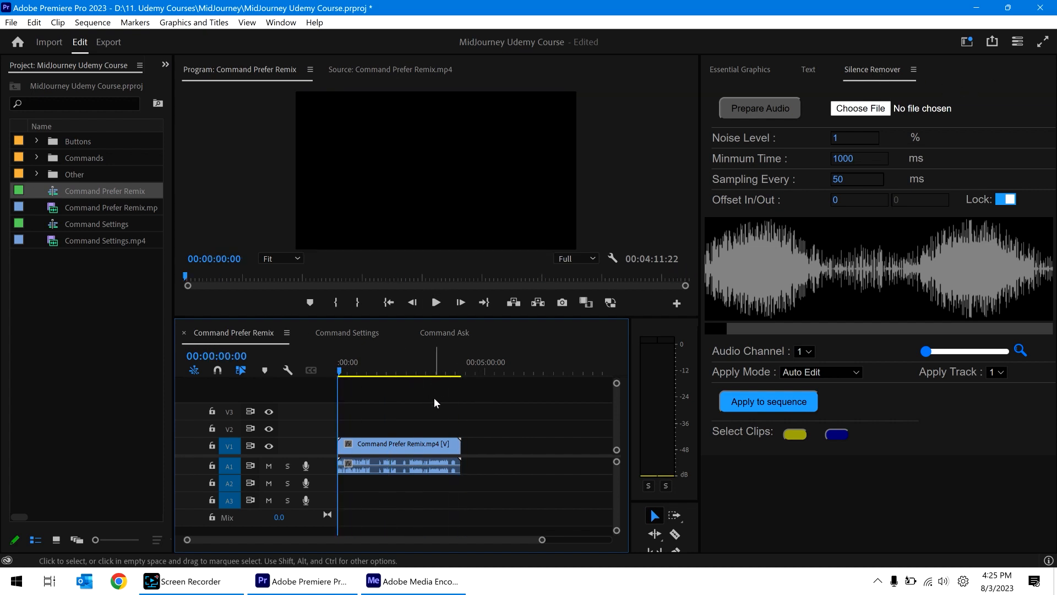
Try trimming the start of the Command Prefer Remix clip to 00:01:54:11, restore its full length and return the playhead to the start.
{"action": "left_click", "coordinate": [395, 362]}
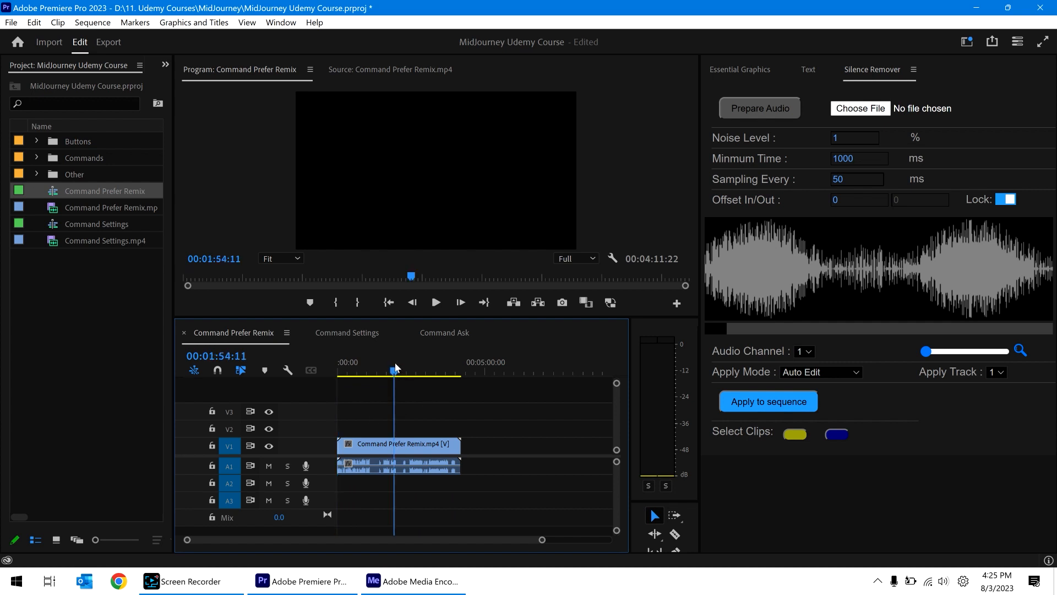
{"action": "left_click_drag", "start_coordinate": [342, 446], "coordinate": [392, 446]}
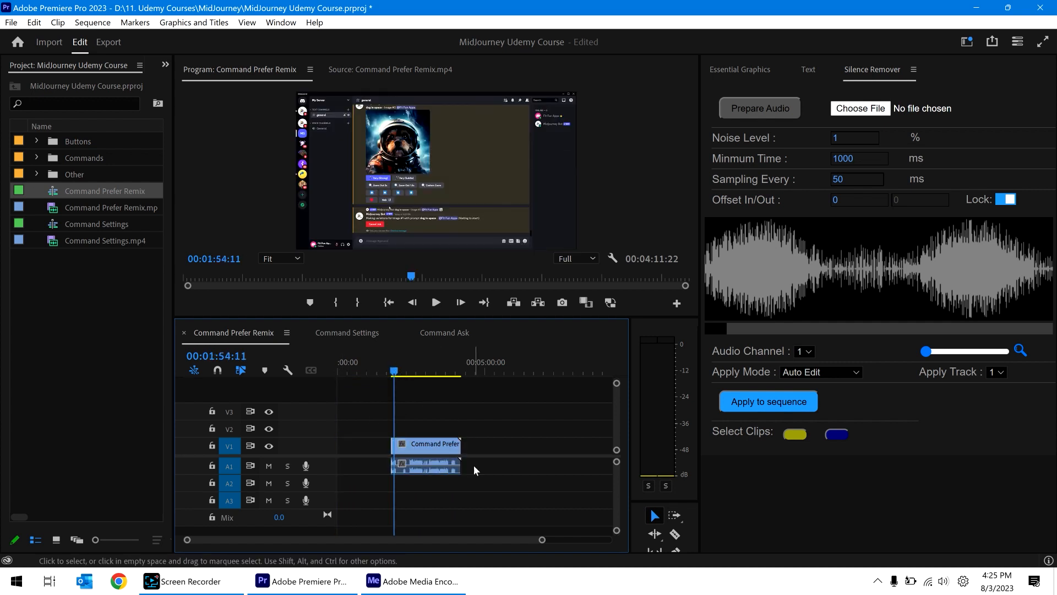
{"action": "left_click_drag", "start_coordinate": [405, 441], "coordinate": [350, 442]}
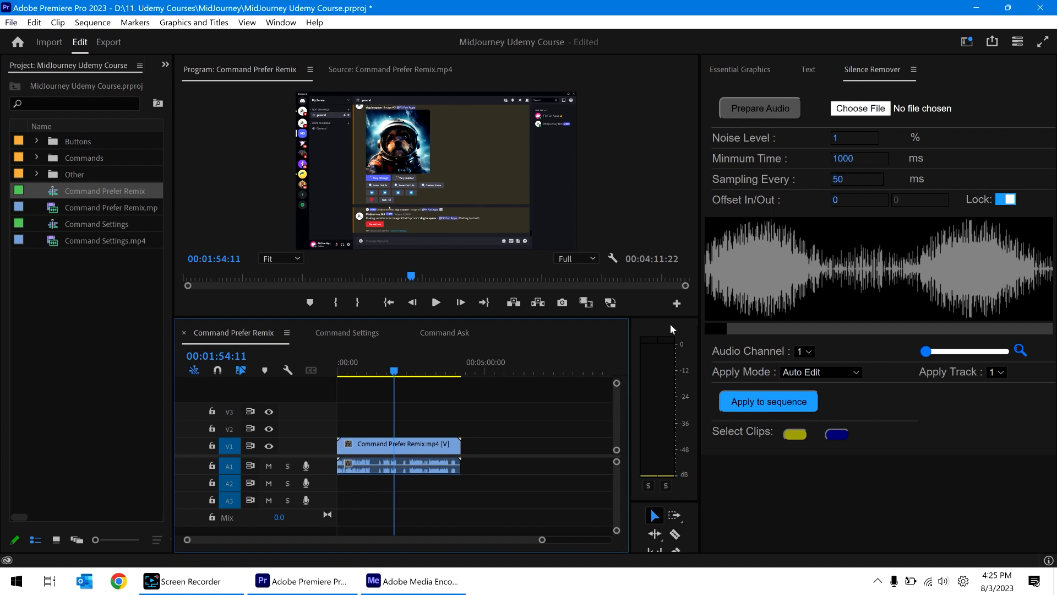
{"action": "key", "text": "Home"}
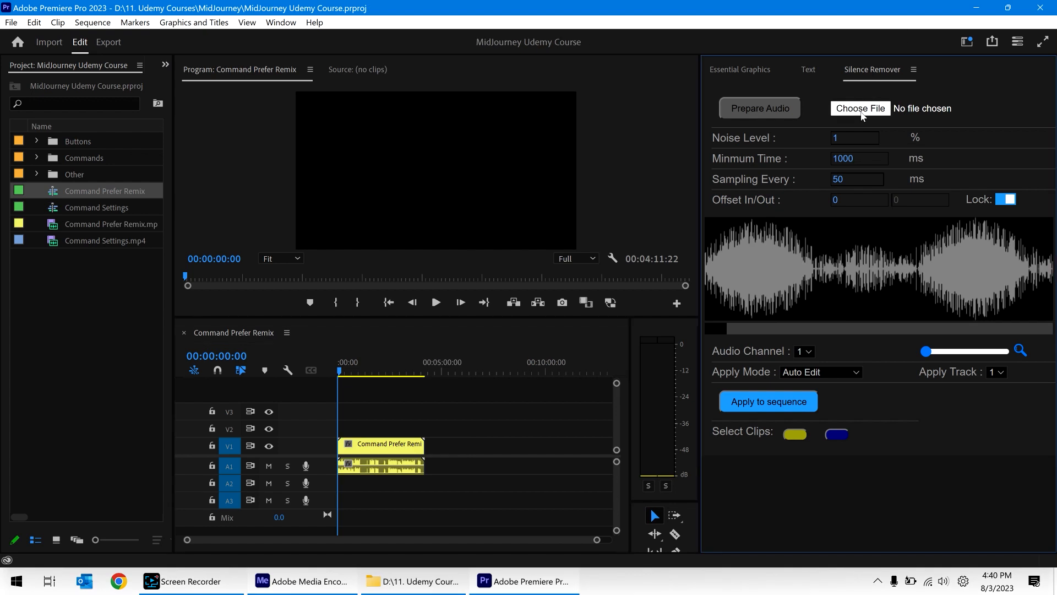
Load Command Prefer Remix.mp3 from the Desktop into Silence Remover.
{"action": "left_click", "coordinate": [861, 112]}
{"action": "left_click", "coordinate": [333, 161]}
{"action": "type", "text": "command p"}
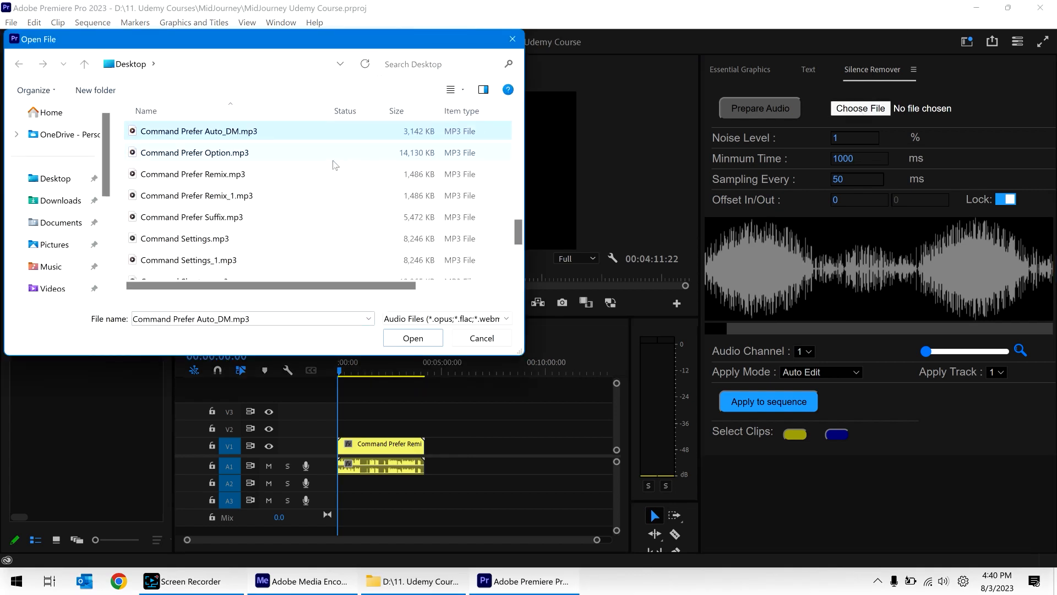
{"action": "type", "text": "refer r"}
{"action": "left_click", "coordinate": [496, 443]}
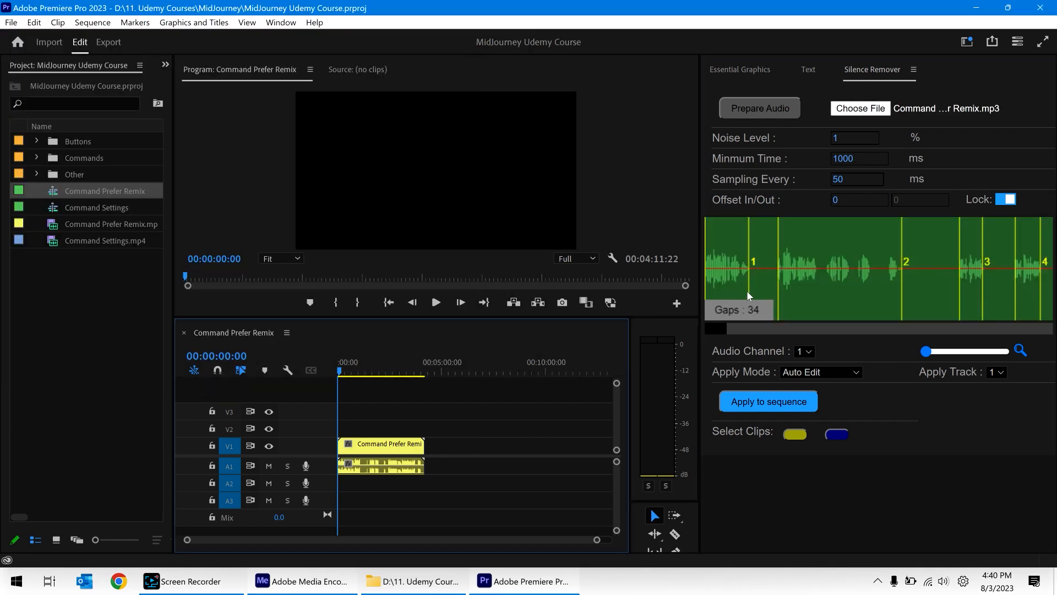
Set the noise level to 1.5 %, the minimum time to 300 ms and the locked in/out offset to 150.
{"action": "left_click", "coordinate": [867, 137]}
{"action": "type", "text": ".5"}
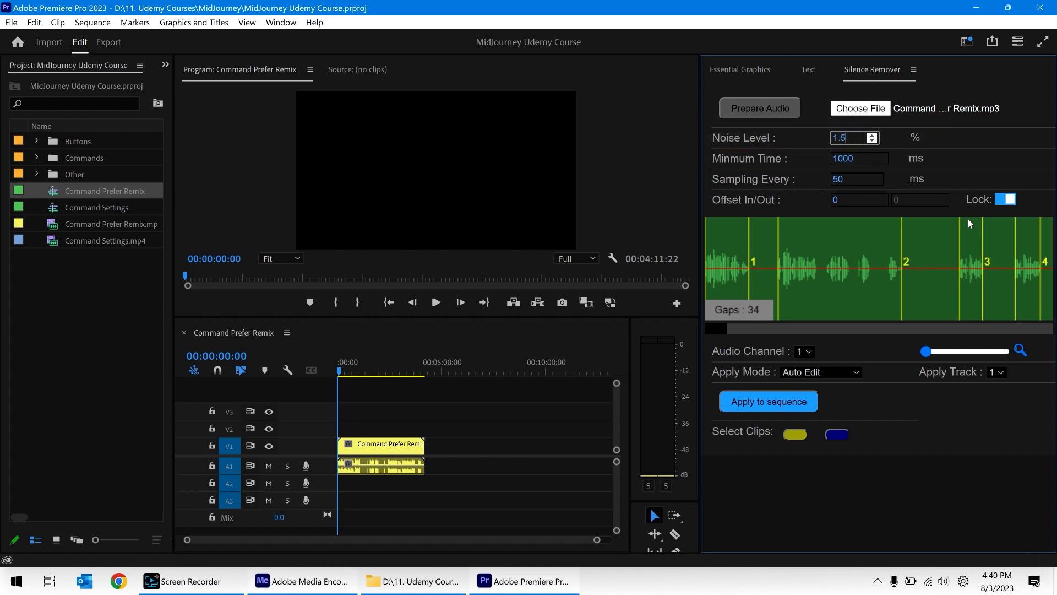
{"action": "key", "text": "Tab"}
{"action": "type", "text": "300"}
{"action": "key", "text": "Tab"}
{"action": "key", "text": "Tab"}
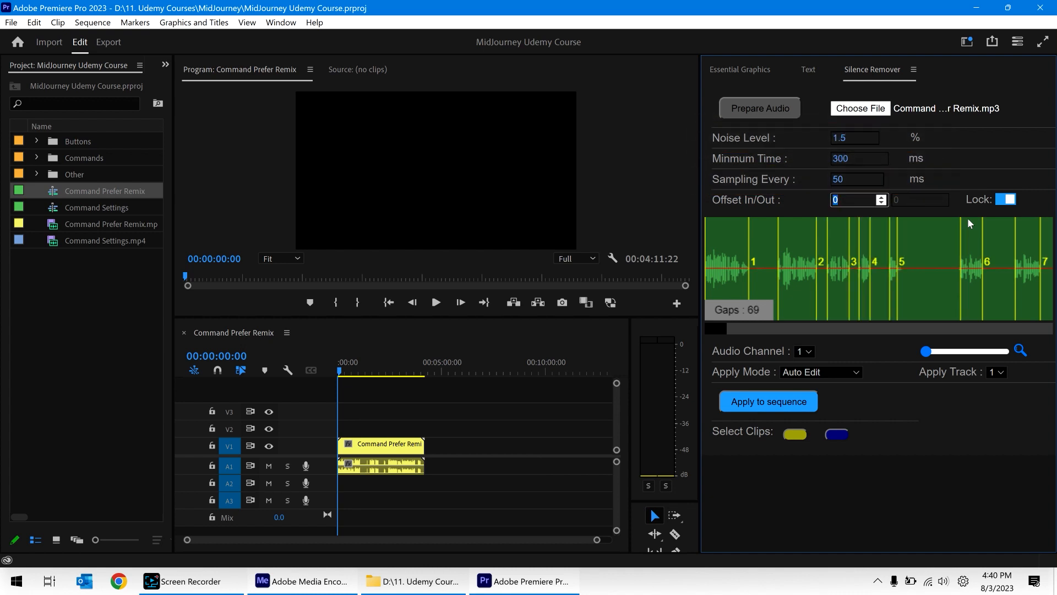
{"action": "type", "text": "150"}
{"action": "key", "text": "Tab"}
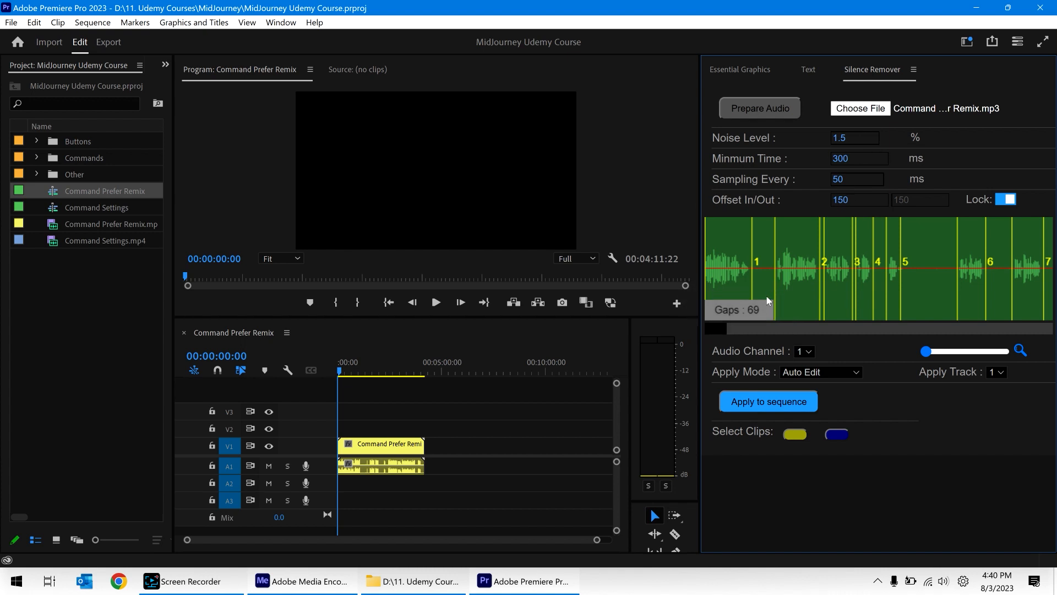
Apply the silence cuts to the Command Prefer Remix sequence in Auto Edit mode and dismiss the finish alert.
{"action": "left_click", "coordinate": [764, 408]}
{"action": "left_click", "coordinate": [630, 183]}
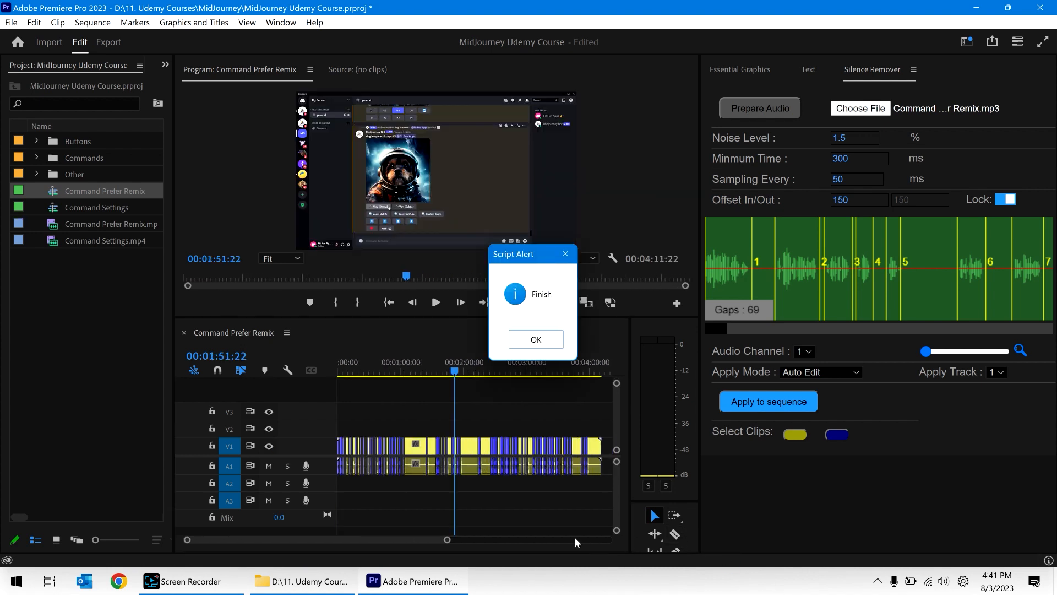
{"action": "left_click", "coordinate": [536, 339]}
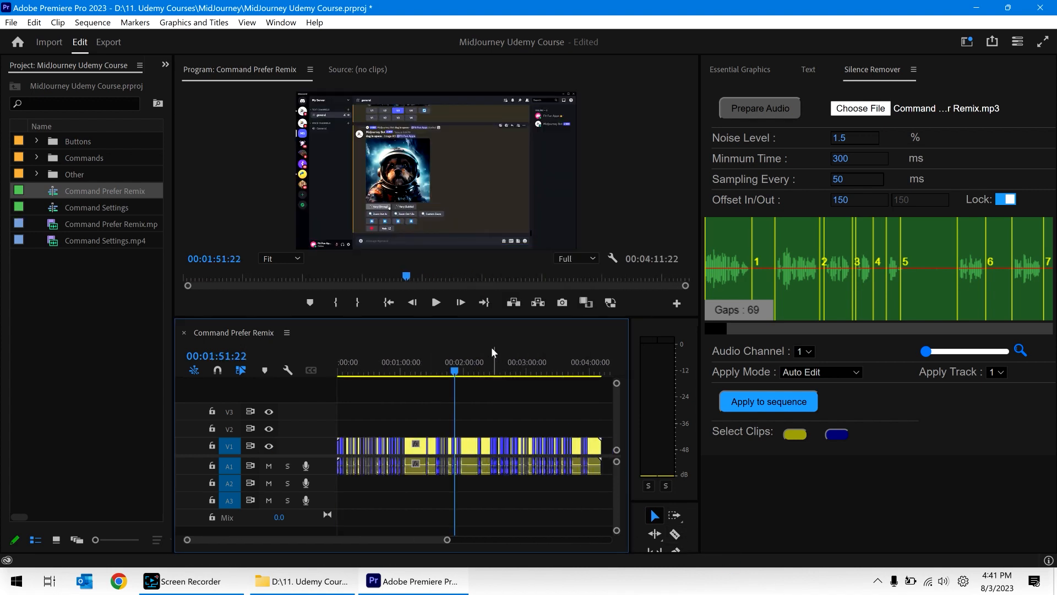
Widen the timeline, examine the cuts around 00:01:51:22 up close and play the sequence through to 00:01:56:23.
{"action": "key", "text": "equal"}
{"action": "key", "text": "equal"}
{"action": "key", "text": "equal"}
{"action": "key", "text": "equal"}
{"action": "key", "text": "equal"}
{"action": "key", "text": "equal"}
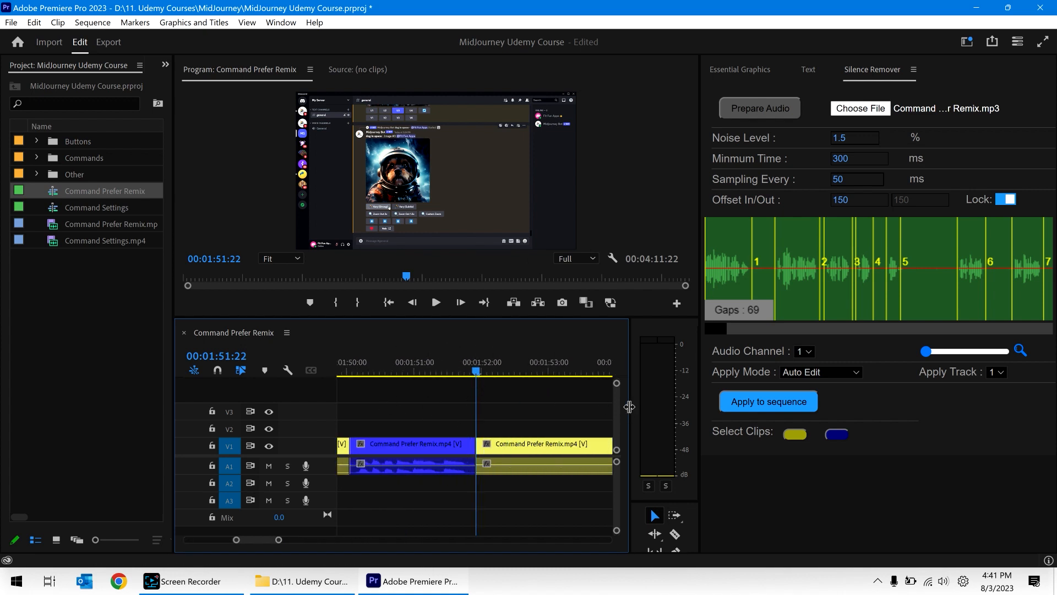
{"action": "left_click_drag", "start_coordinate": [634, 406], "coordinate": [660, 407]}
{"action": "scroll", "coordinate": [431, 439], "scroll_direction": "up", "scroll_amount": 5}
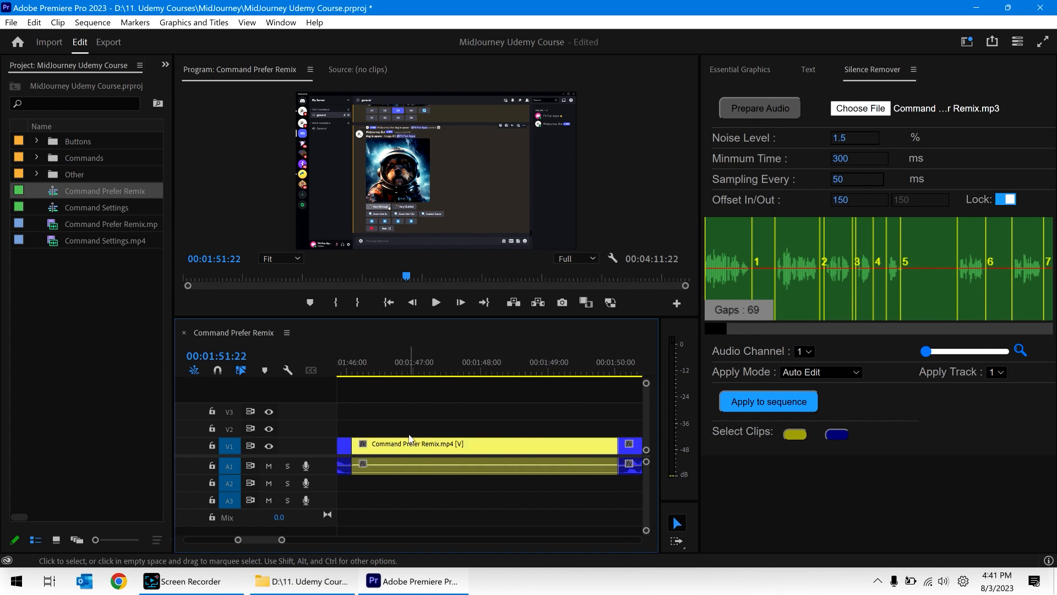
{"action": "key", "text": "minus"}
{"action": "key", "text": "minus"}
{"action": "left_click", "coordinate": [368, 361]}
{"action": "key", "text": "space"}
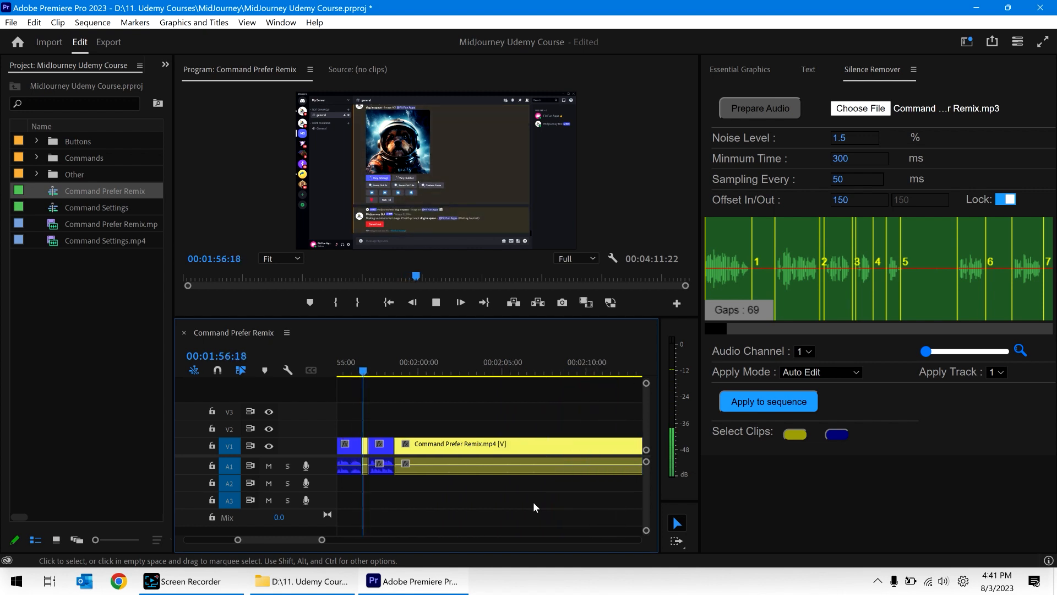
{"action": "key", "text": "space"}
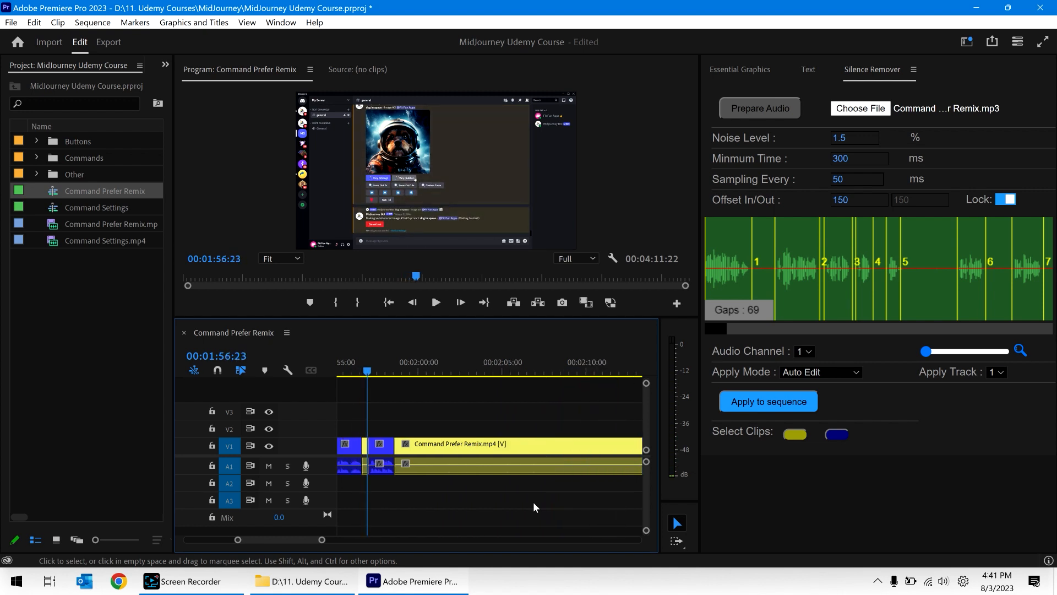
Open the Command Settings sequence and load Command Settings.mp3 from the Desktop into Silence Remover.
{"action": "double_click", "coordinate": [56, 209]}
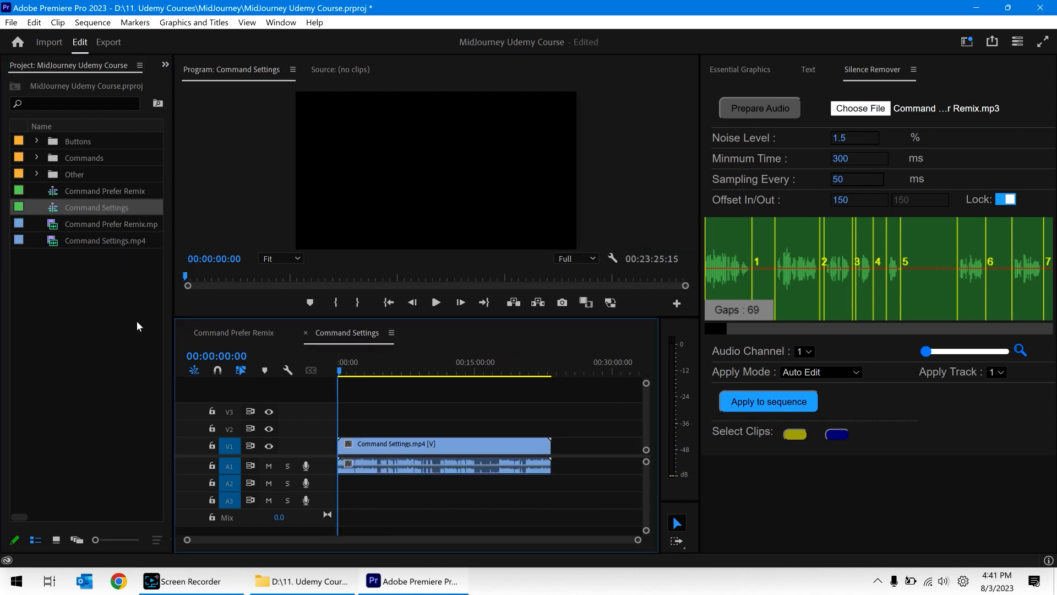
{"action": "left_click", "coordinate": [875, 112]}
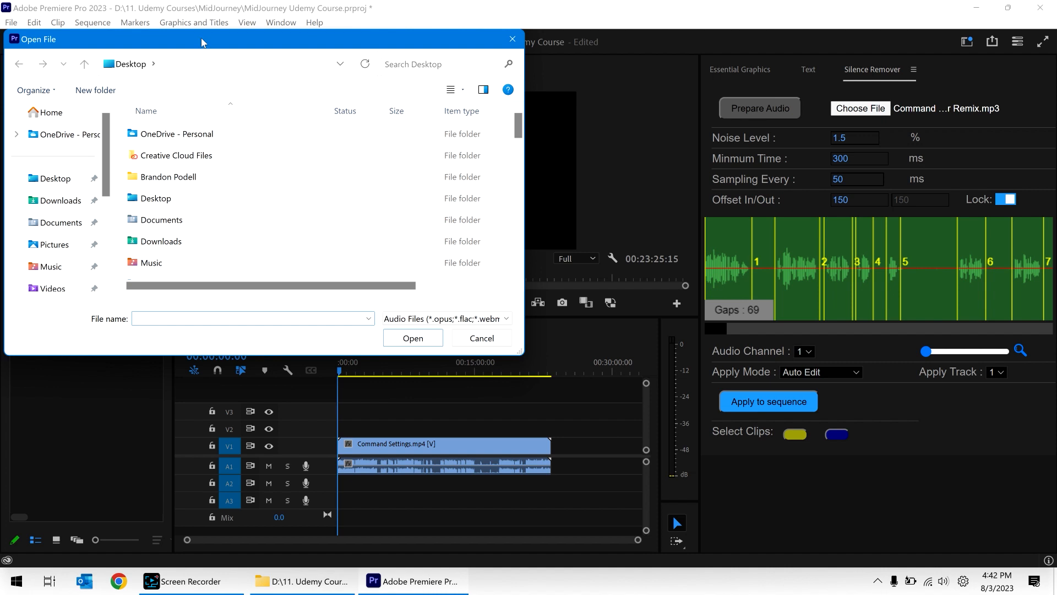
{"action": "left_click_drag", "start_coordinate": [202, 39], "coordinate": [481, 21]}
{"action": "key", "text": "c"}
{"action": "key", "text": "c"}
{"action": "key", "text": "c"}
{"action": "key", "text": "c"}
{"action": "key", "text": "c"}
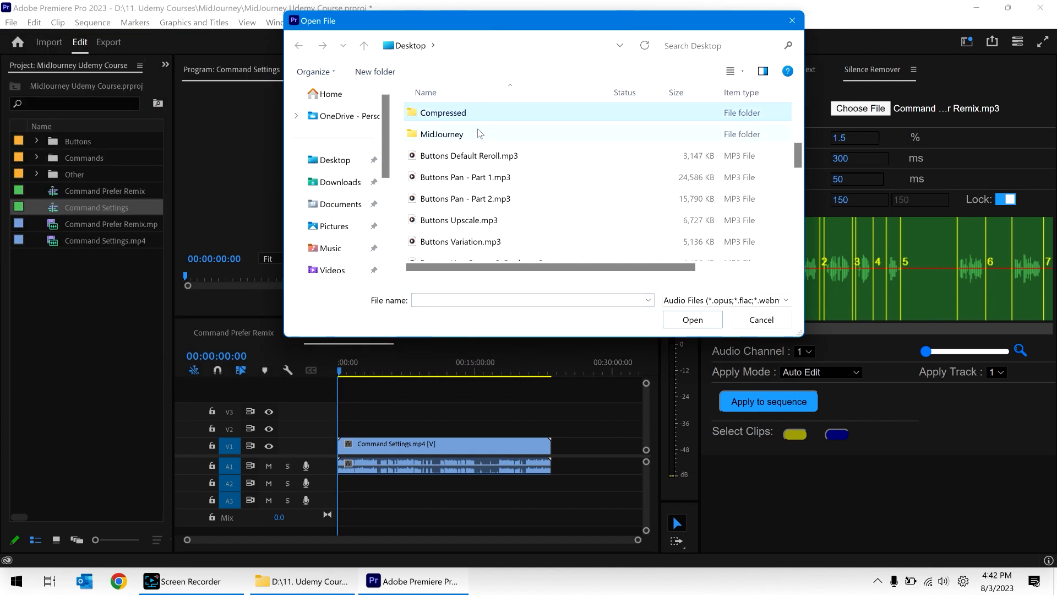
{"action": "key", "text": "c"}
{"action": "key", "text": "c"}
{"action": "key", "text": "c"}
{"action": "key", "text": "c"}
{"action": "key", "text": "c"}
{"action": "key", "text": "c"}
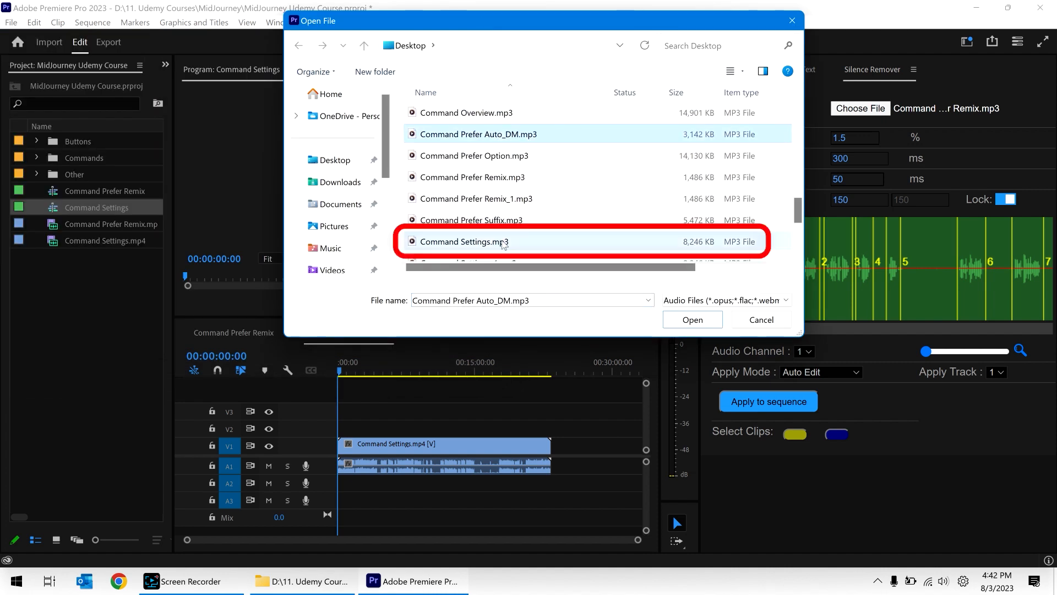
{"action": "double_click", "coordinate": [502, 240]}
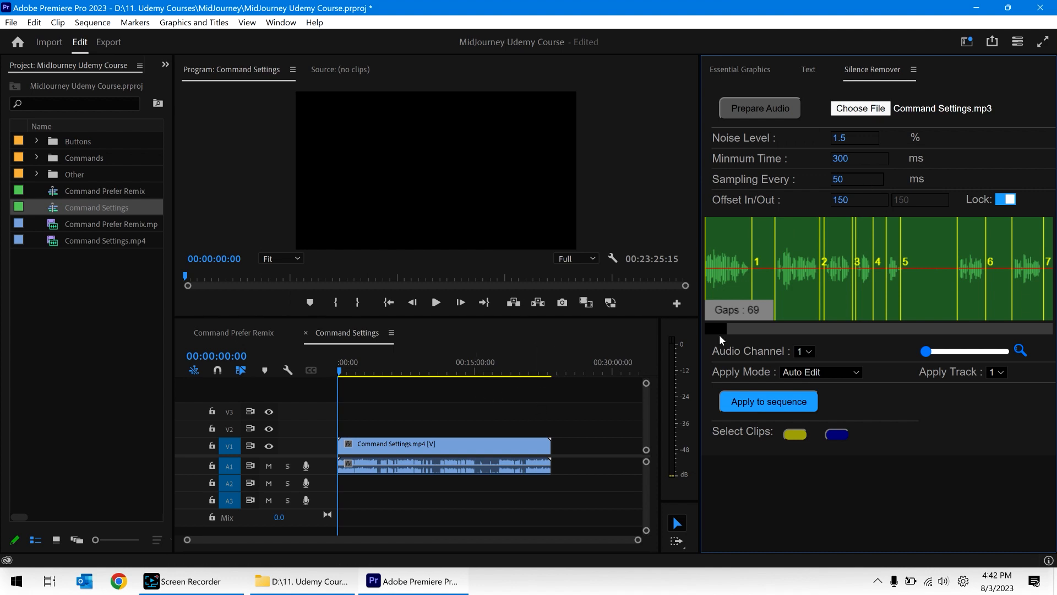
Apply the silence cuts to the Command Settings sequence in Auto Edit mode and dismiss the finish alert.
{"action": "left_click", "coordinate": [800, 410]}
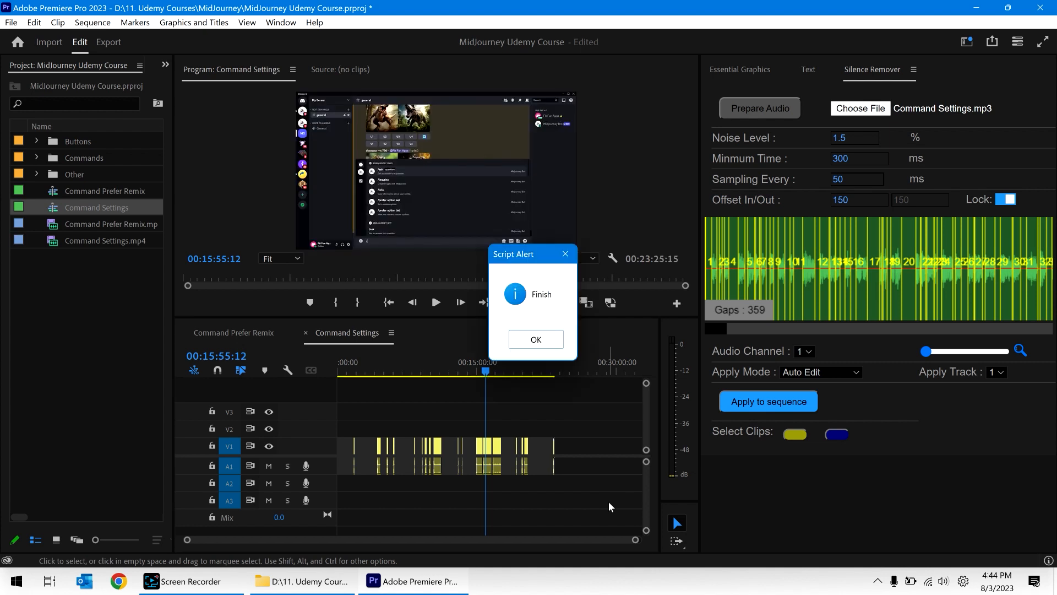
{"action": "left_click", "coordinate": [534, 339]}
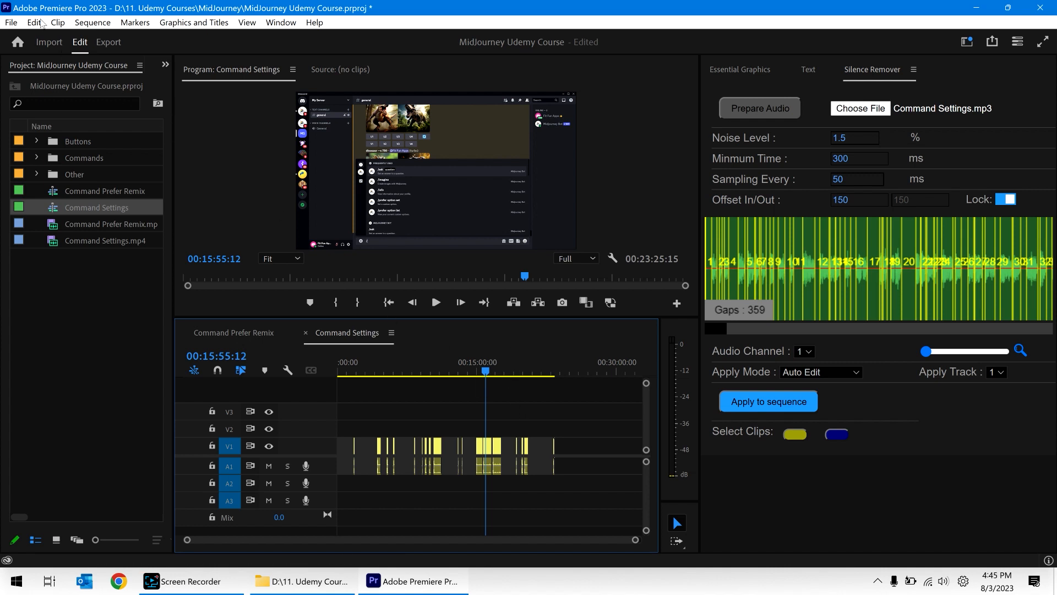
Open the keyboard shortcut settings and examine the commands assigned to Z, D, C, Q, W, G, V and S.
{"action": "left_click", "coordinate": [31, 23]}
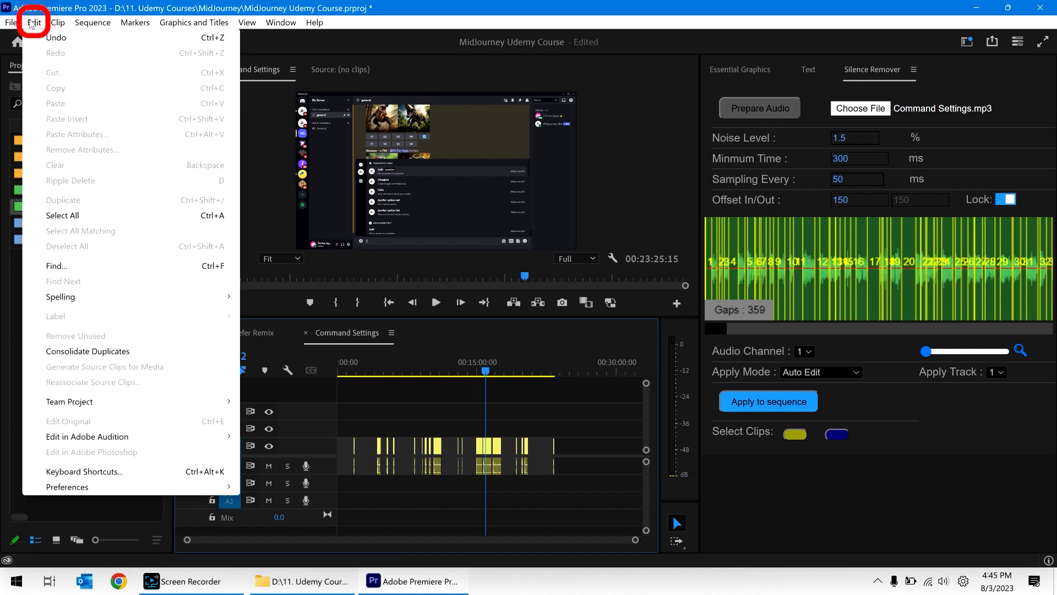
{"action": "left_click", "coordinate": [88, 471]}
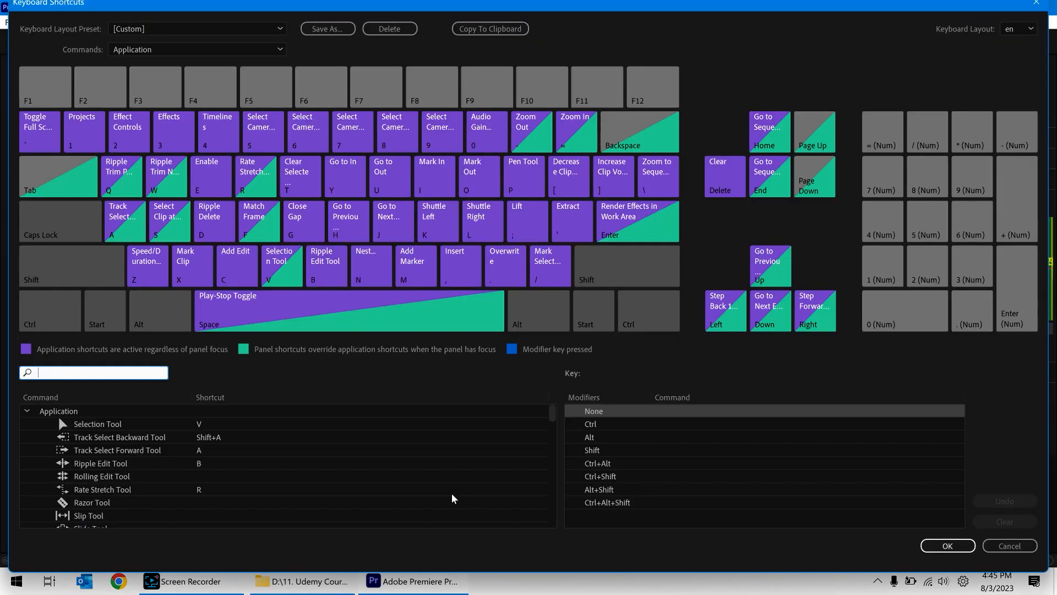
{"action": "left_click", "coordinate": [147, 280]}
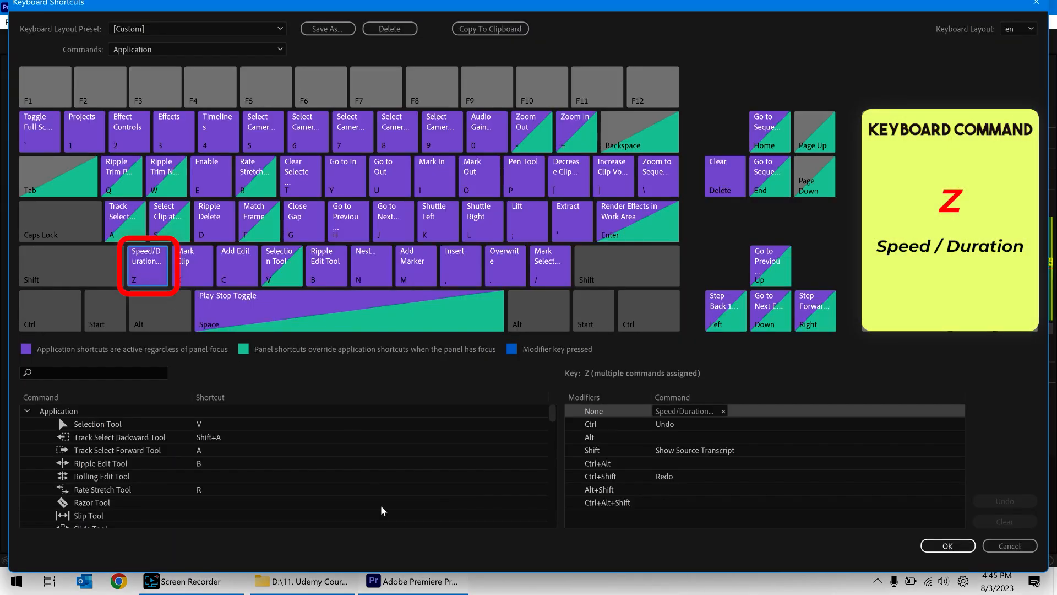
{"action": "left_click", "coordinate": [208, 234]}
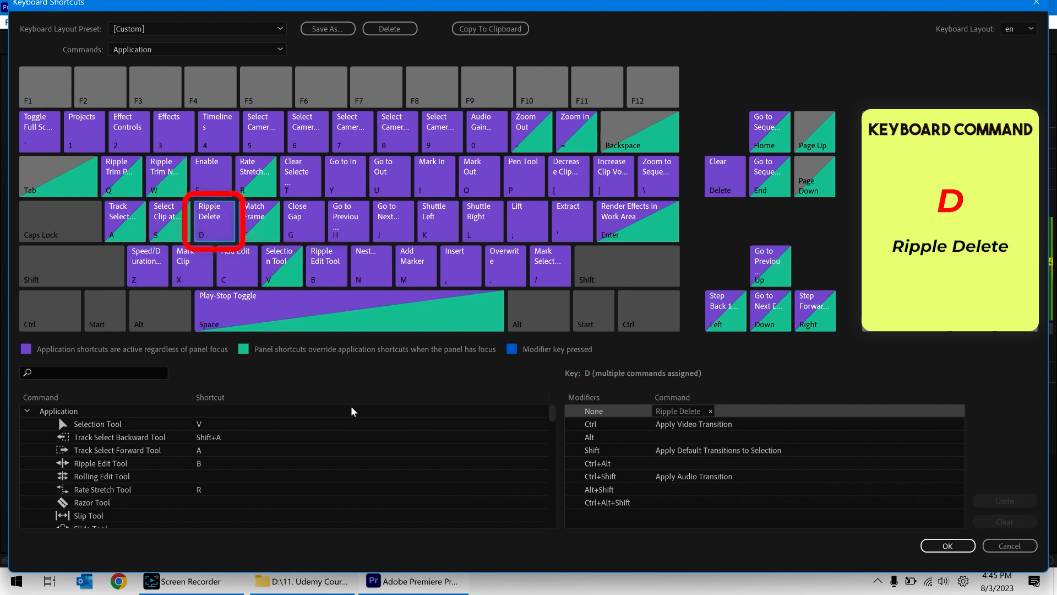
{"action": "left_click", "coordinate": [235, 274]}
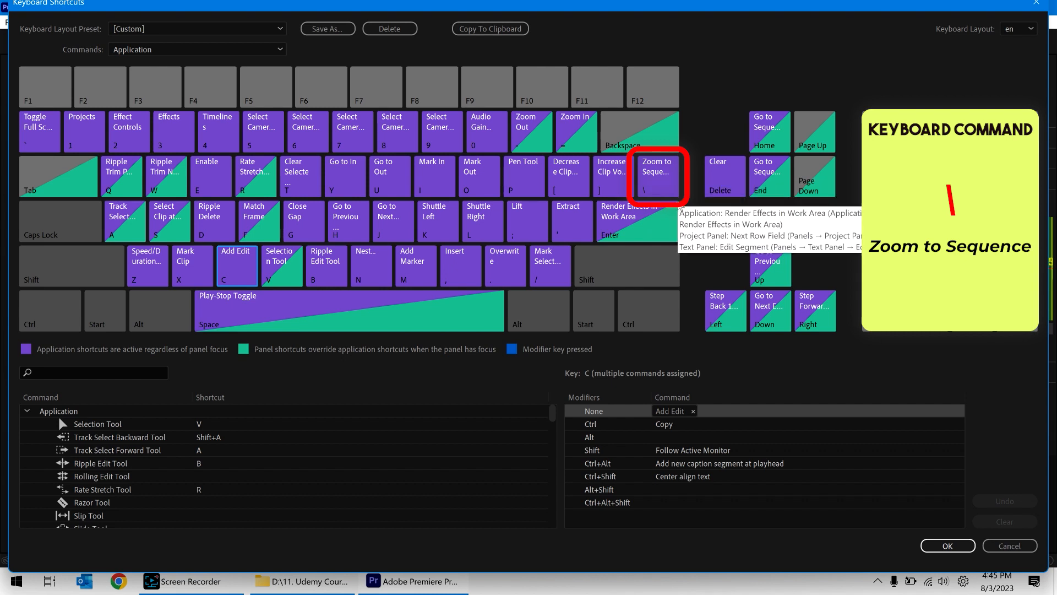
{"action": "left_click", "coordinate": [130, 190]}
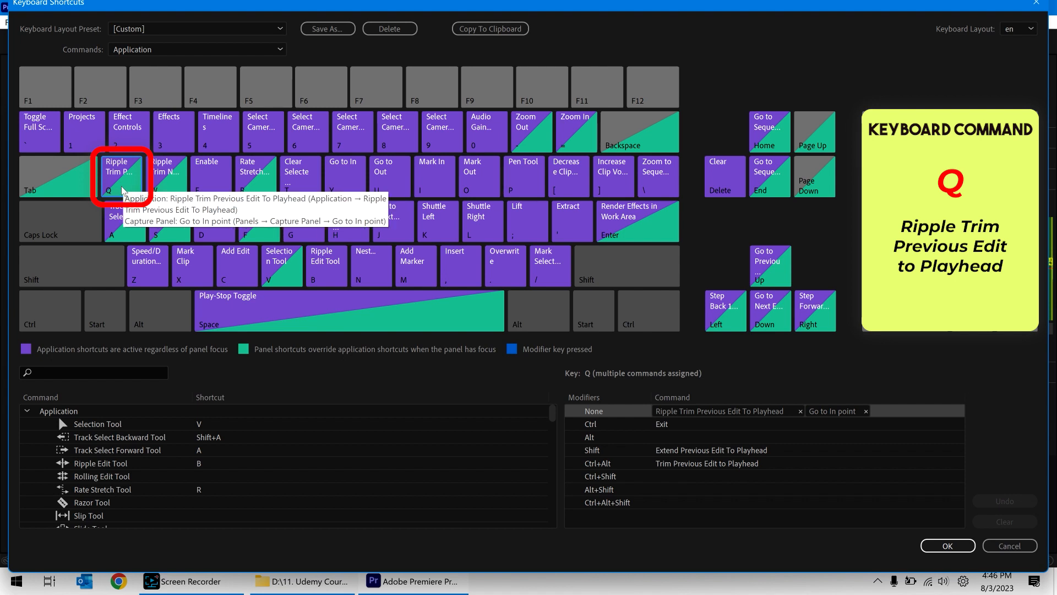
{"action": "left_click", "coordinate": [160, 187]}
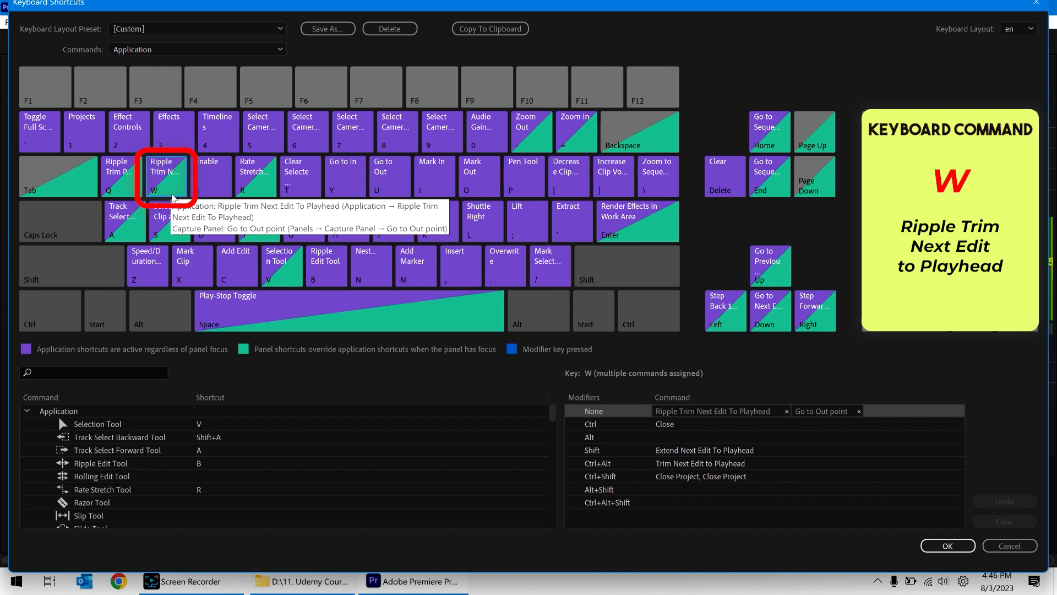
{"action": "left_click", "coordinate": [301, 222]}
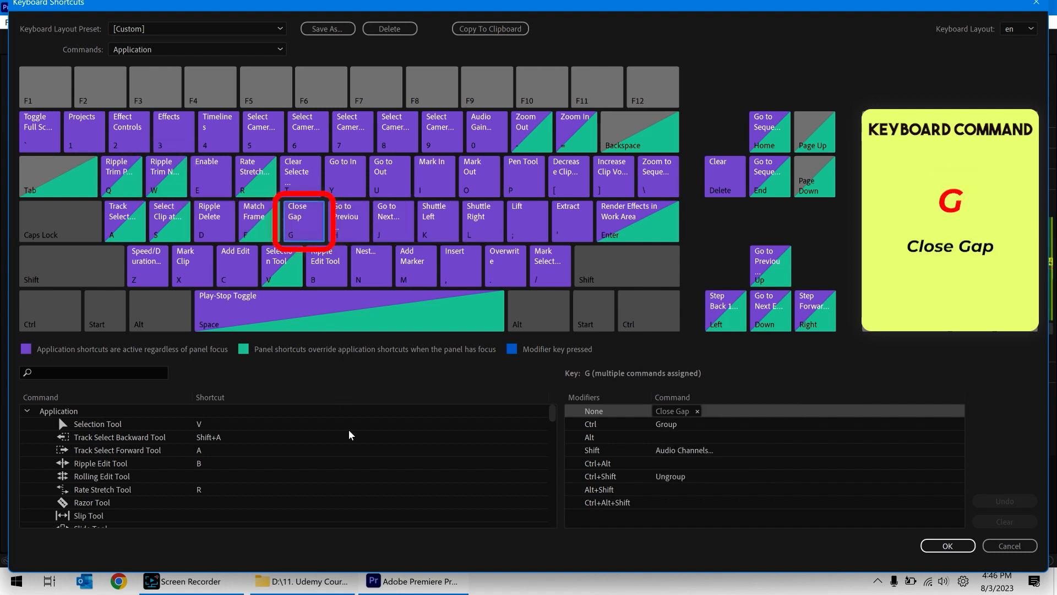
{"action": "left_click", "coordinate": [280, 279]}
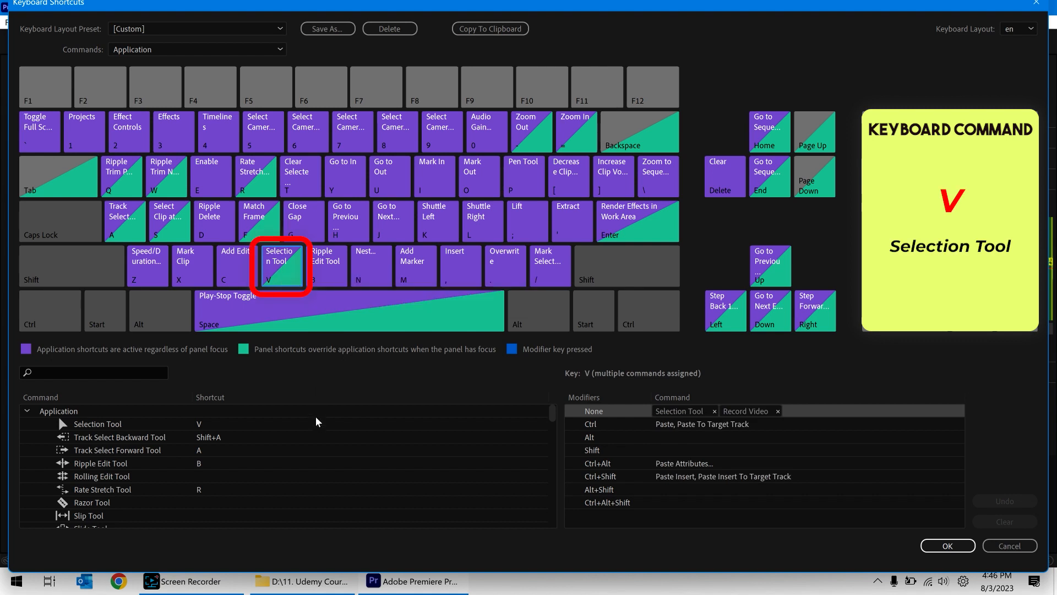
{"action": "left_click", "coordinate": [168, 223]}
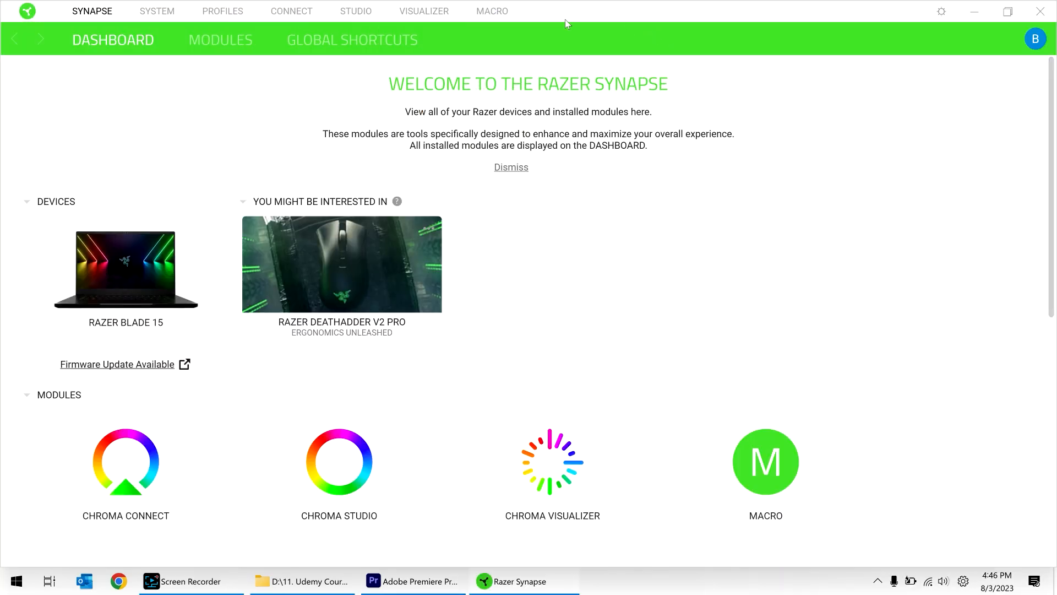
Open the macro list and examine the key sequences and key binds of the Premiere Speed 100% to 500% and Ripple Delete macros.
{"action": "left_click", "coordinate": [503, 15]}
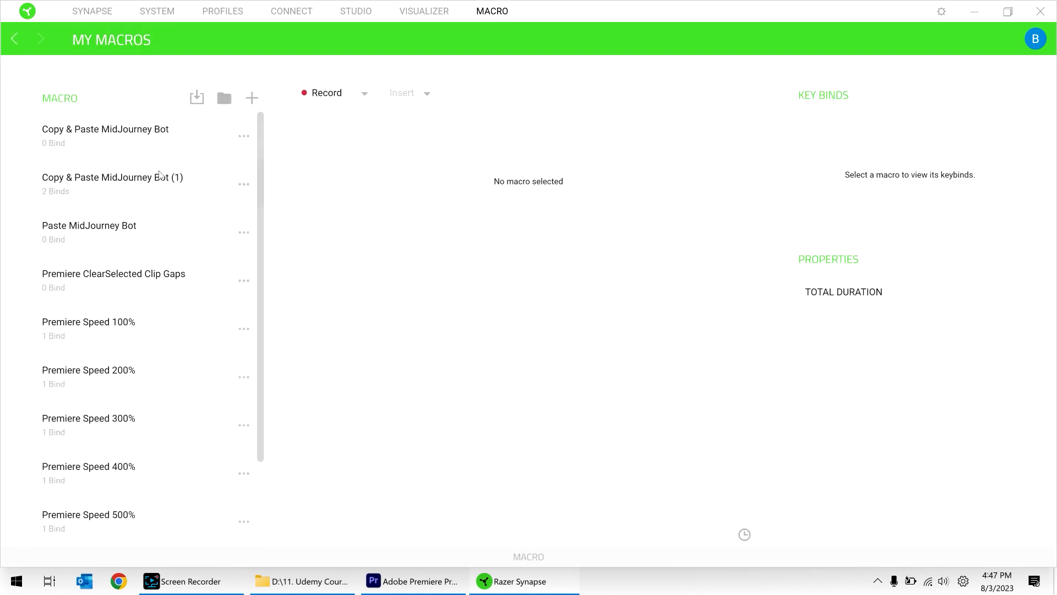
{"action": "scroll", "coordinate": [160, 174], "scroll_direction": "down", "scroll_amount": 2}
{"action": "scroll", "coordinate": [160, 174], "scroll_direction": "up", "scroll_amount": 2}
{"action": "left_click", "coordinate": [88, 322]}
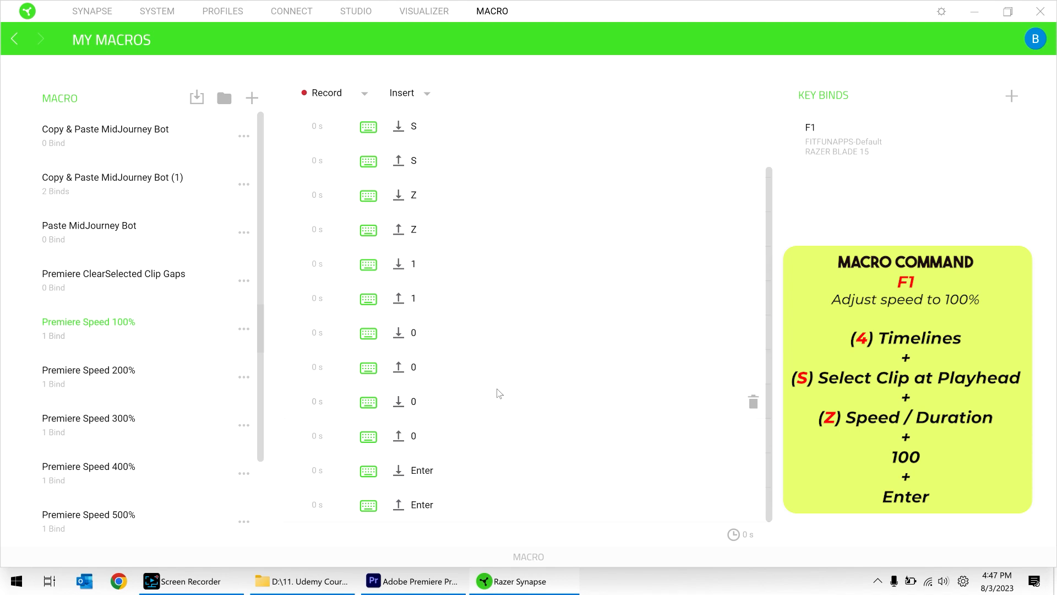
{"action": "left_click", "coordinate": [154, 376]}
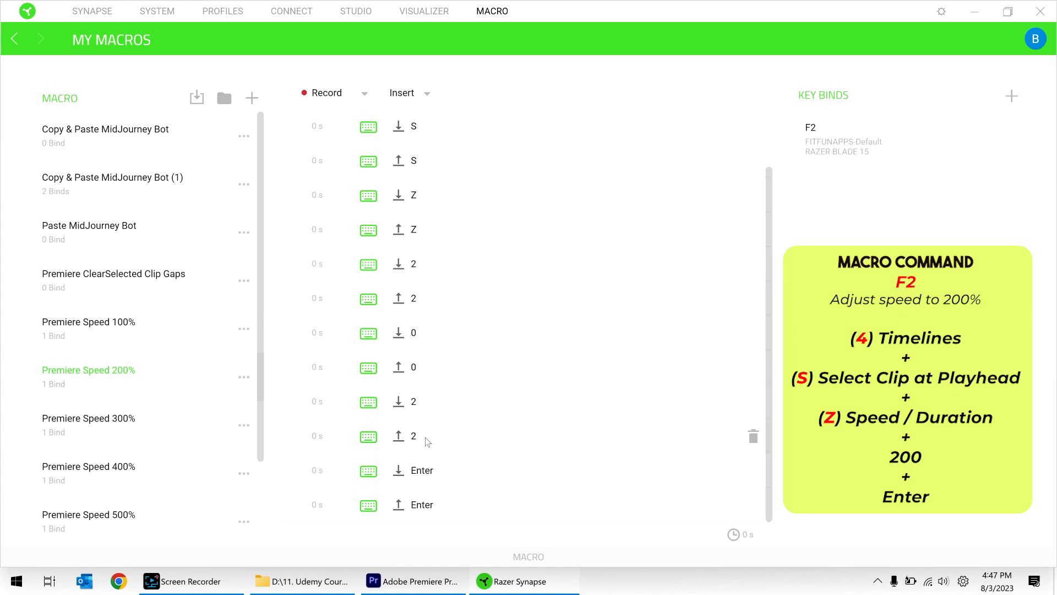
{"action": "left_click", "coordinate": [149, 436]}
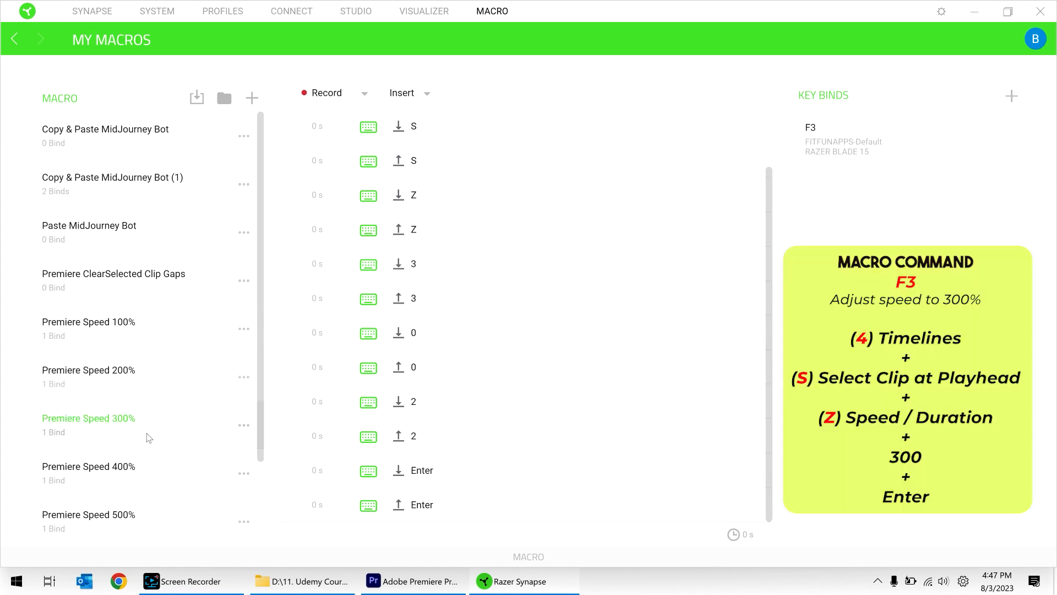
{"action": "left_click", "coordinate": [149, 475]}
{"action": "left_click", "coordinate": [174, 519]}
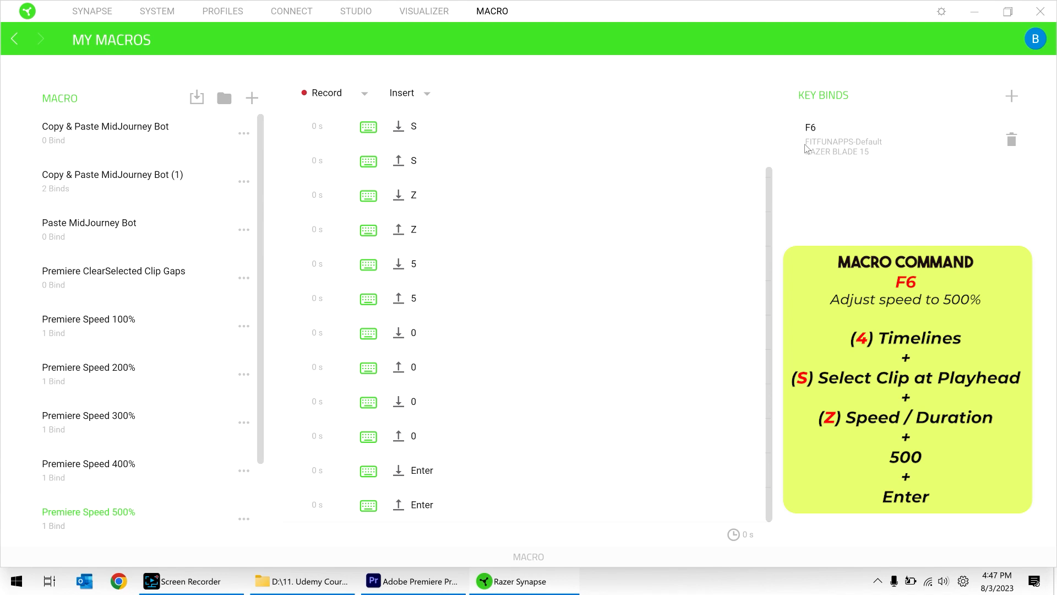
{"action": "scroll", "coordinate": [203, 330], "scroll_direction": "down", "scroll_amount": 2}
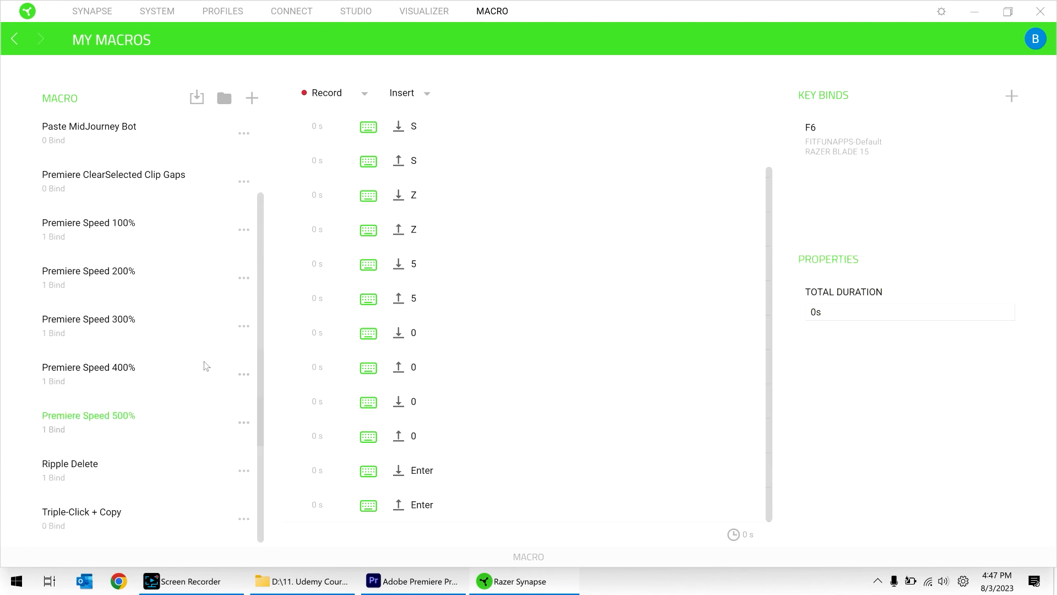
{"action": "left_click", "coordinate": [179, 477]}
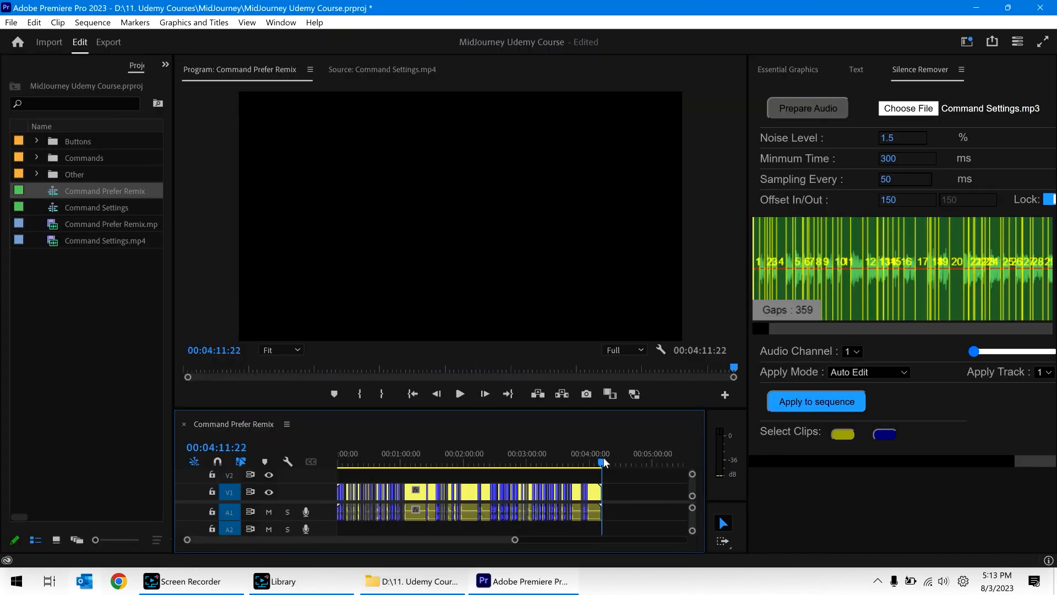
Select every clip in the yellow label group and move them all up to V2, with their audio on A2.
{"action": "key", "text": "="}
{"action": "key", "text": "="}
{"action": "key", "text": "="}
{"action": "key", "text": "="}
{"action": "key", "text": "="}
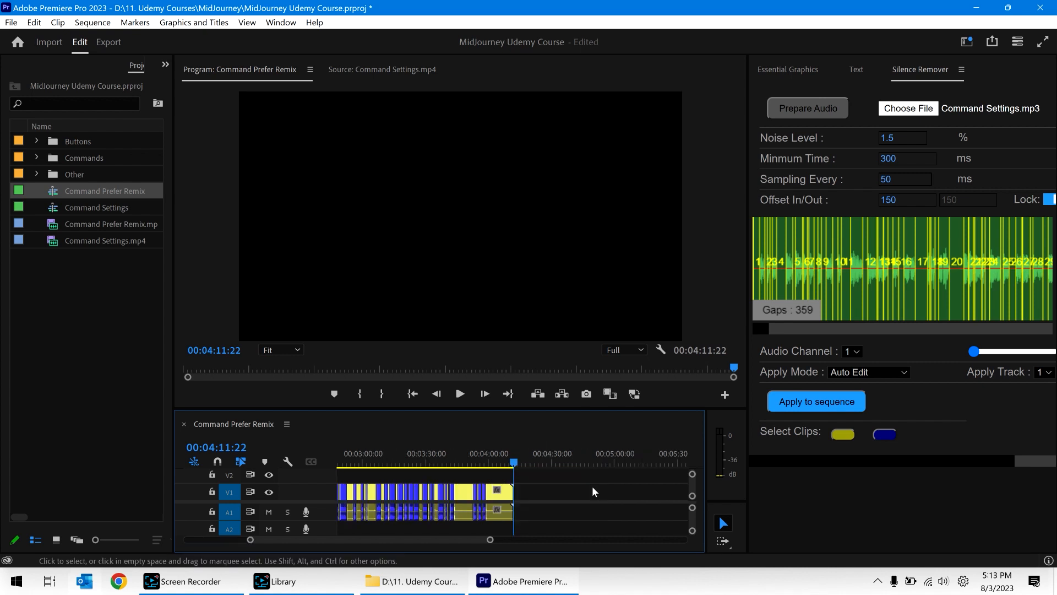
{"action": "scroll", "coordinate": [593, 485], "scroll_direction": "up", "scroll_amount": 5}
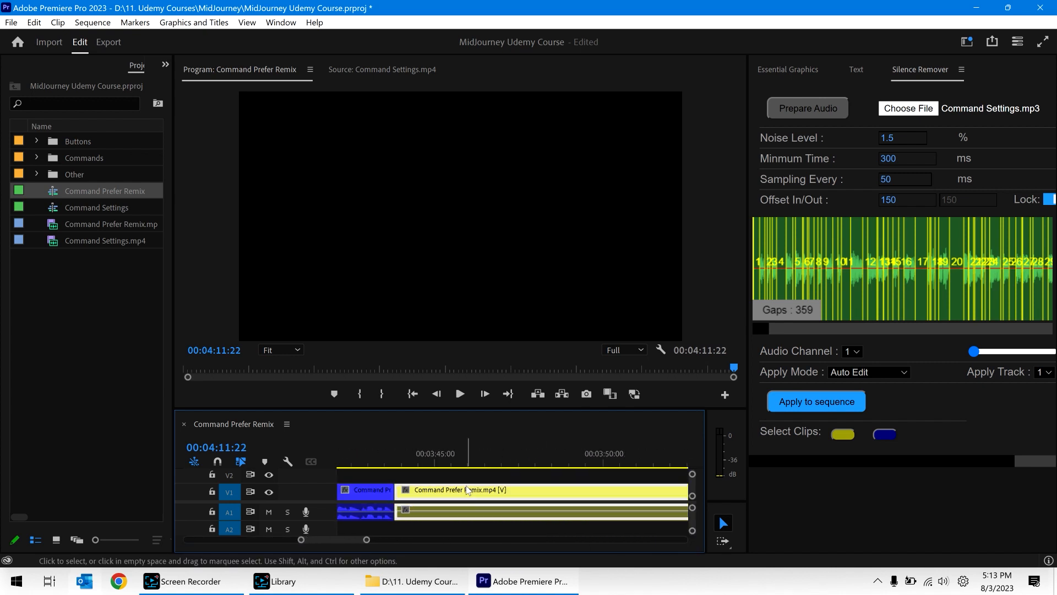
{"action": "right_click", "coordinate": [468, 489]}
{"action": "mouse_move", "coordinate": [491, 392]}
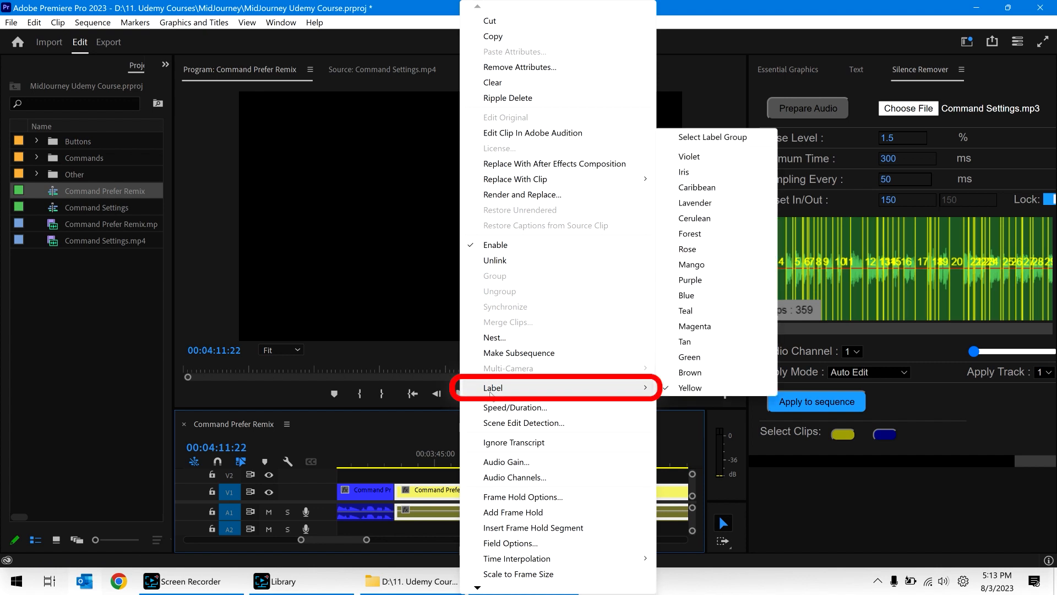
{"action": "left_click", "coordinate": [727, 141]}
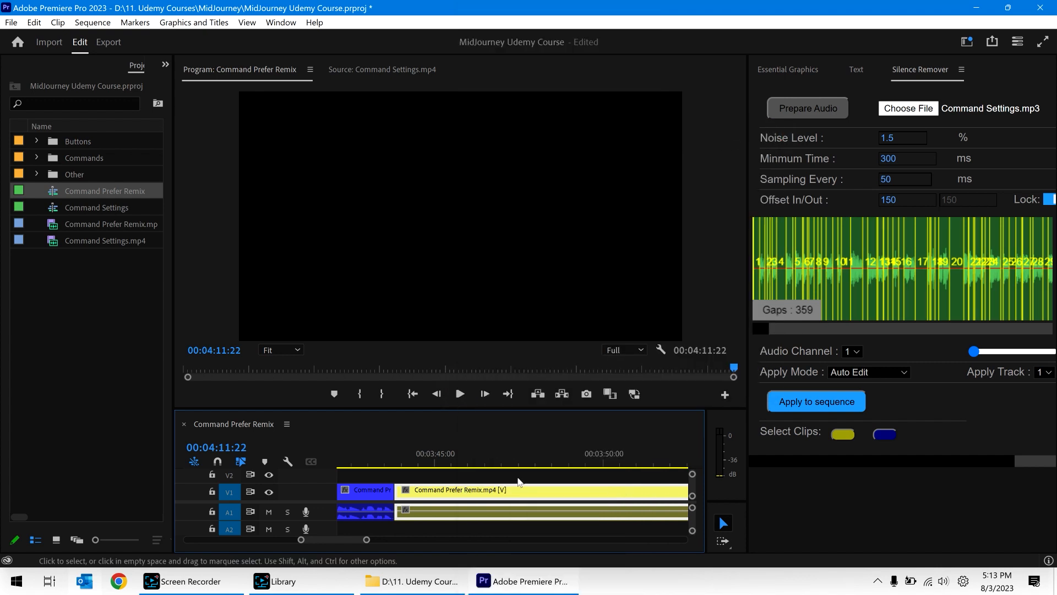
{"action": "left_click_drag", "start_coordinate": [511, 490], "coordinate": [514, 531]}
{"action": "key", "text": "backslash"}
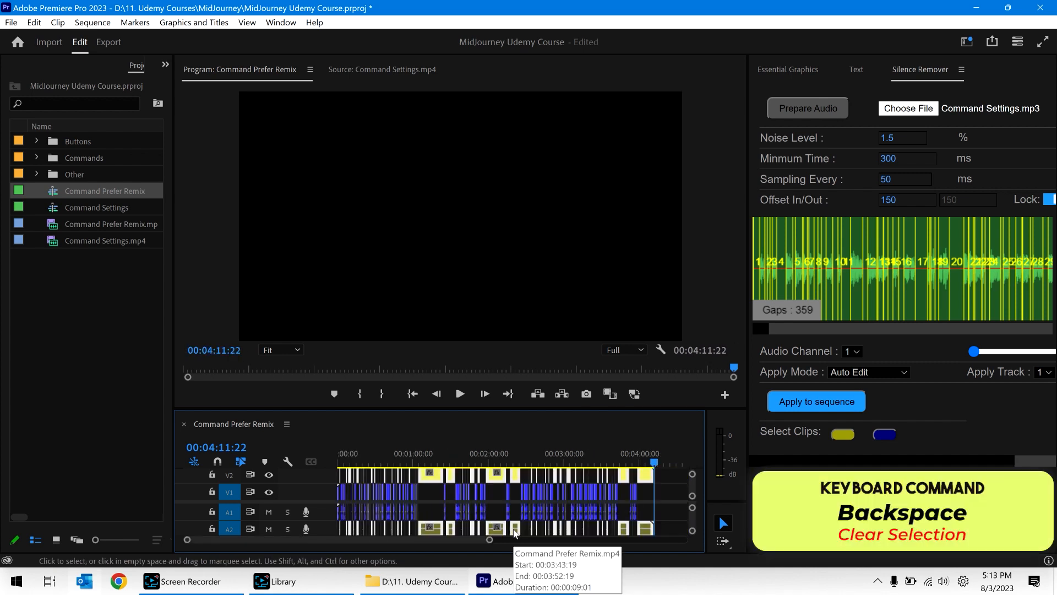
{"action": "left_click", "coordinate": [670, 513]}
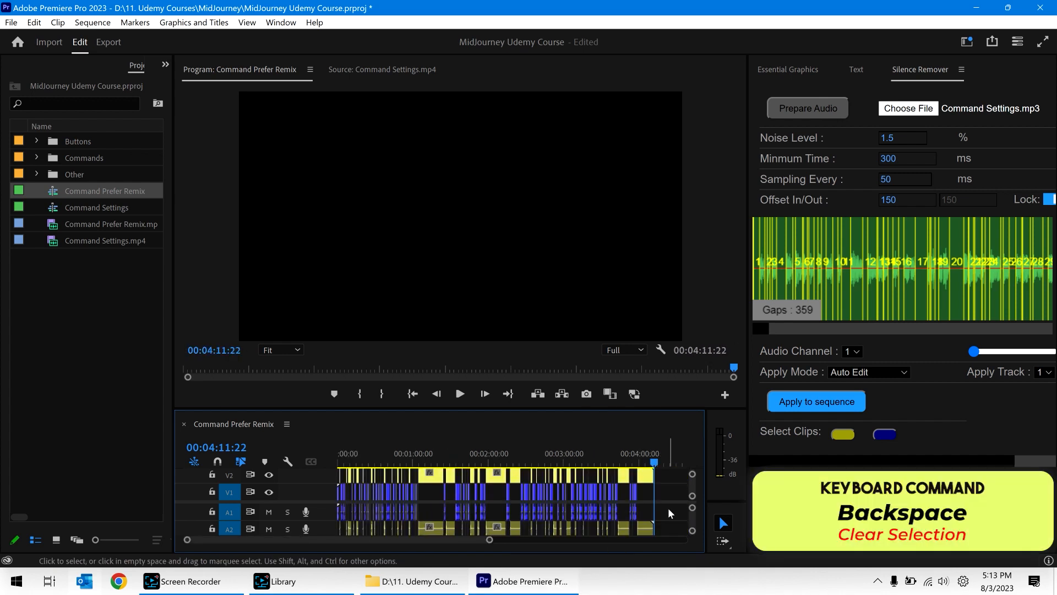
Unlink video and audio for all clips in the sequence and delete all the audio clips on A2.
{"action": "key", "text": "ctrl+a"}
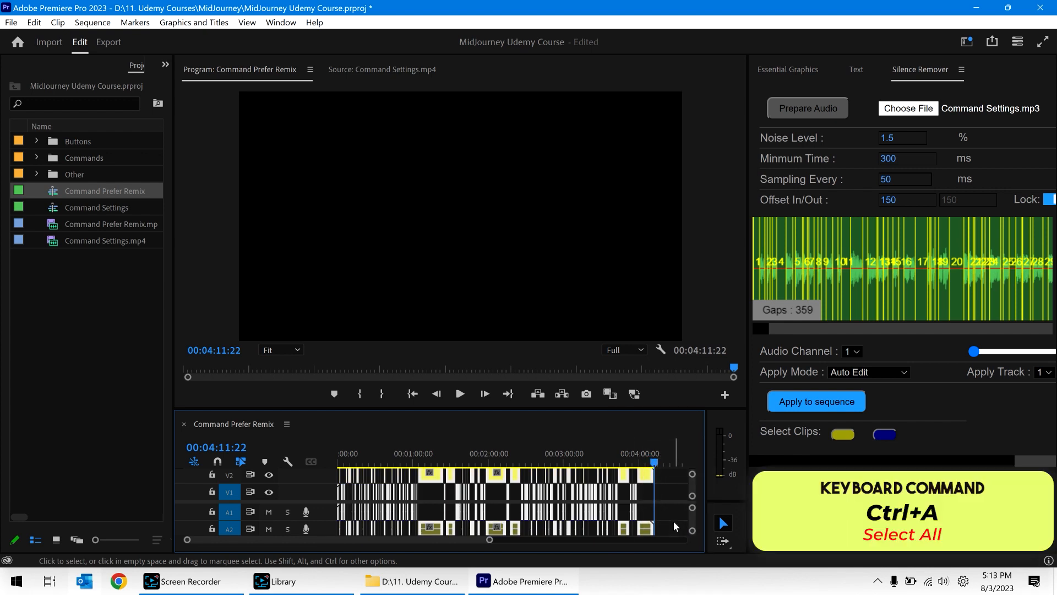
{"action": "key", "text": "ctrl+l"}
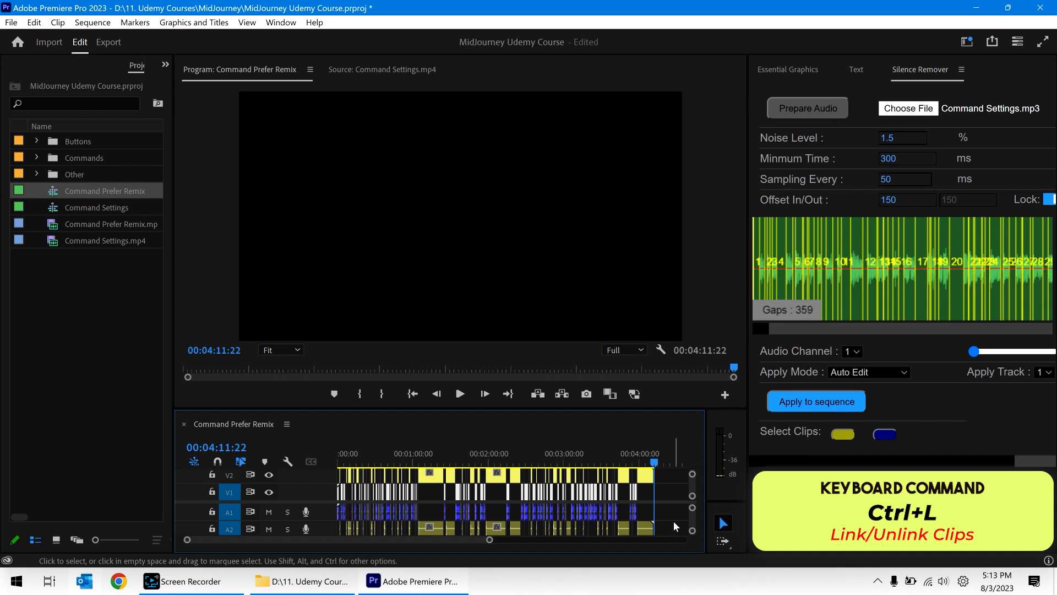
{"action": "left_click", "coordinate": [673, 520]}
{"action": "left_click_drag", "start_coordinate": [657, 528], "coordinate": [324, 530]}
{"action": "key", "text": "Delete"}
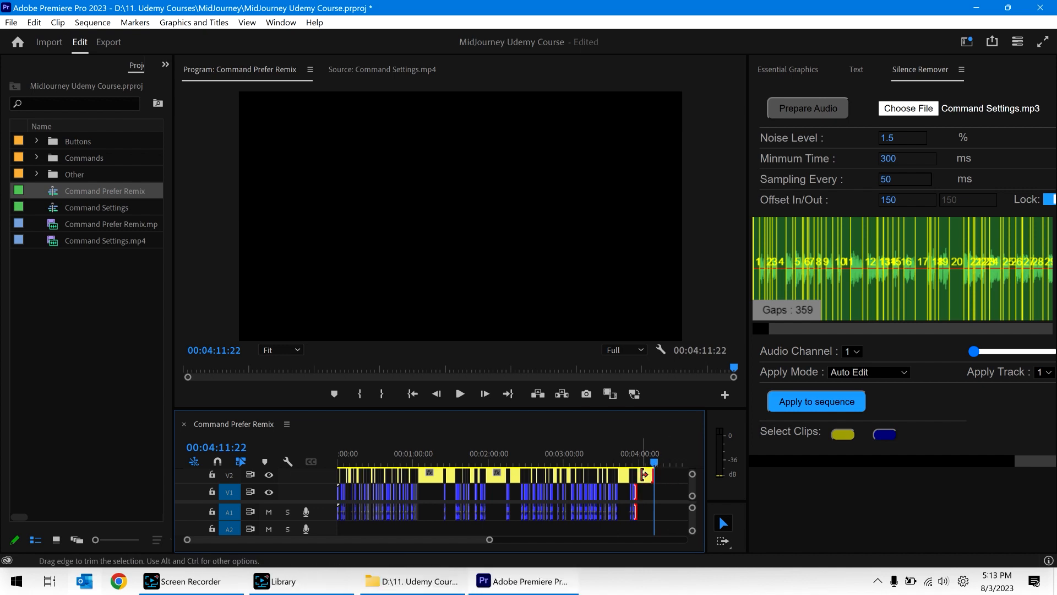
{"action": "right_click", "coordinate": [645, 478]}
{"action": "key", "text": "Escape"}
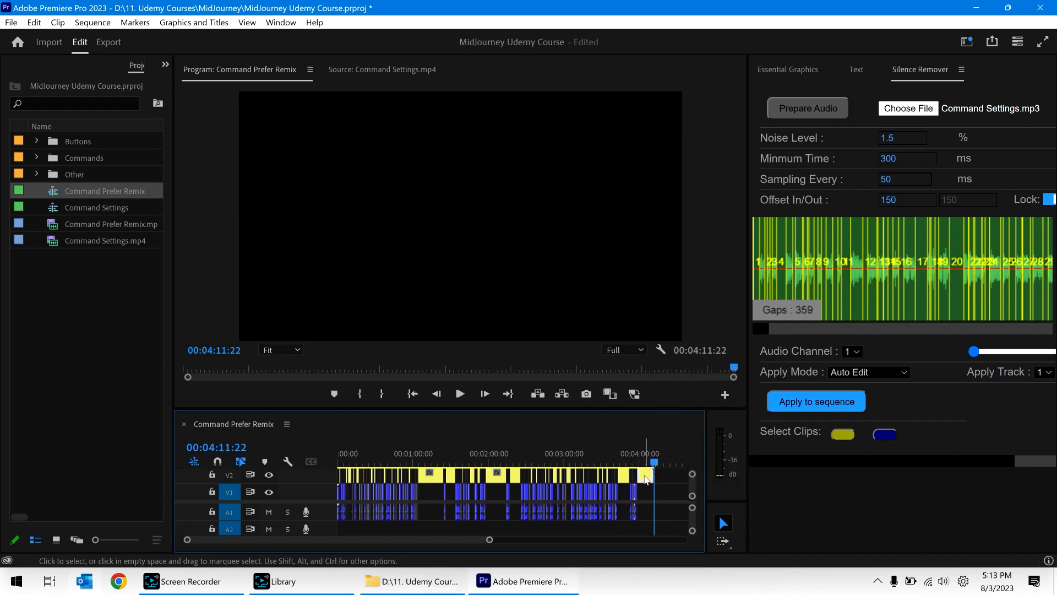
{"action": "right_click", "coordinate": [645, 477]}
{"action": "mouse_move", "coordinate": [685, 405]}
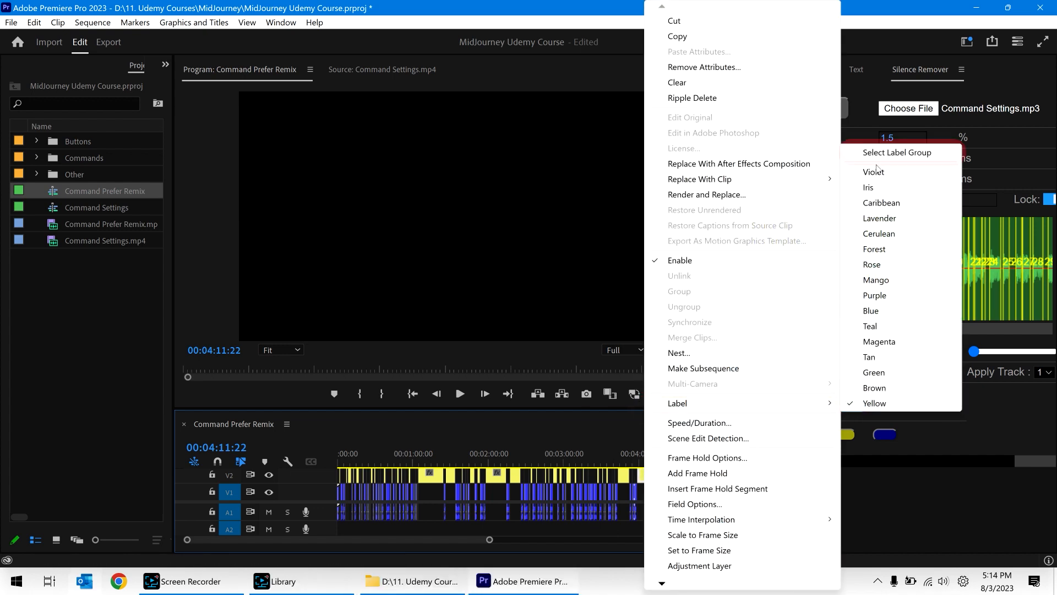
{"action": "left_click", "coordinate": [623, 539]}
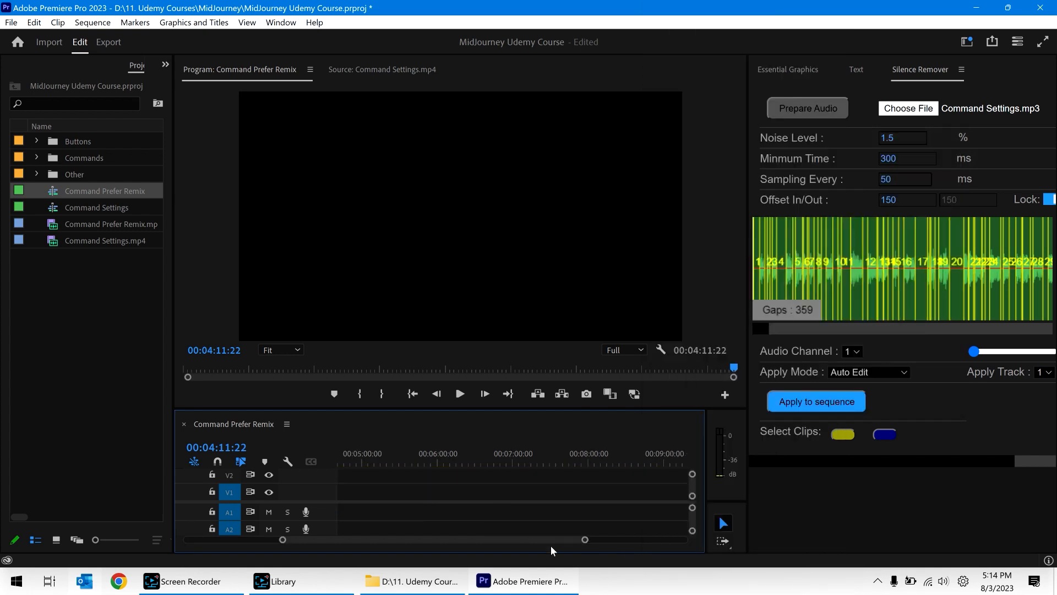
{"action": "left_click_drag", "start_coordinate": [551, 537], "coordinate": [272, 543]}
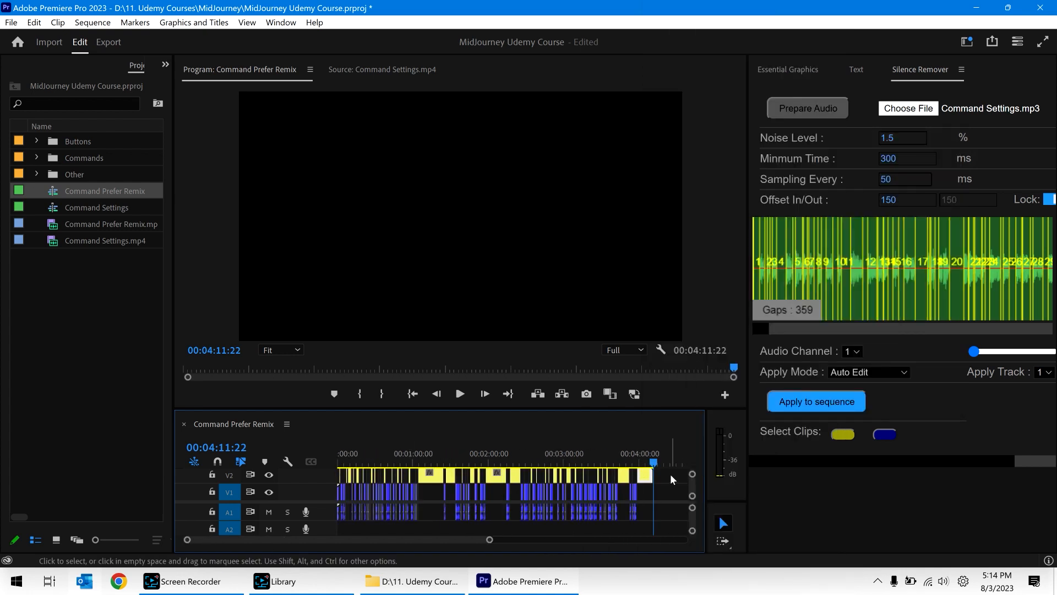
Set the speed of all yellow clips on V2 to 200% and close the gaps in the sequence.
{"action": "left_click_drag", "start_coordinate": [672, 477], "coordinate": [322, 472]}
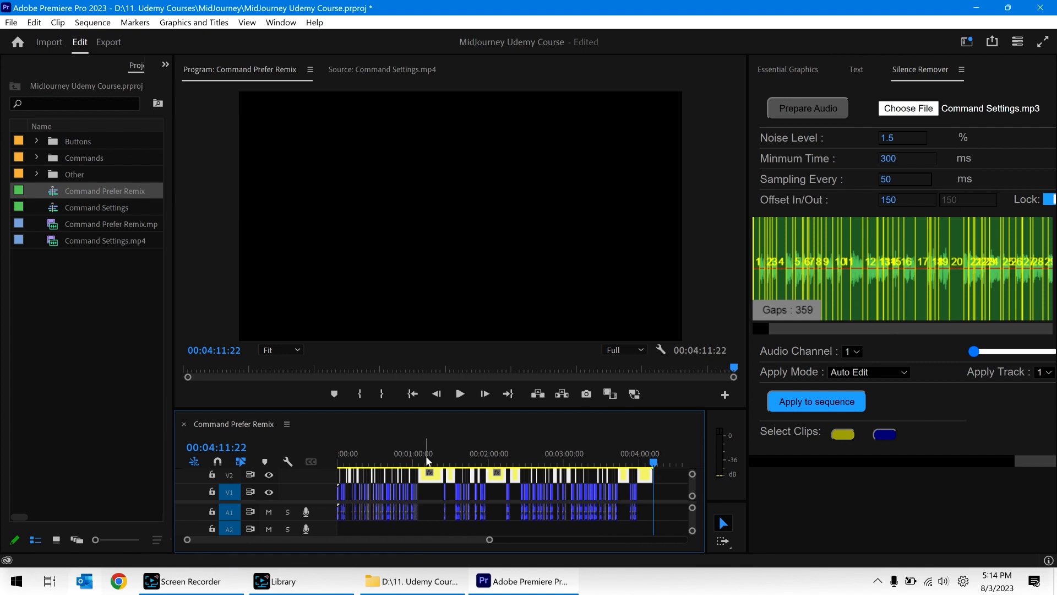
{"action": "type", "text": "z"}
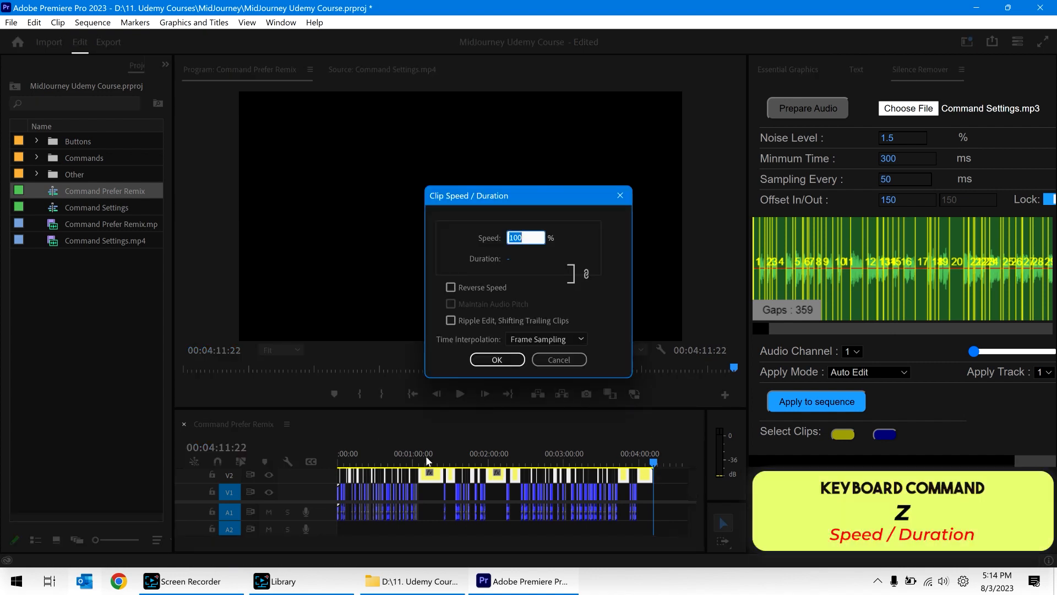
{"action": "type", "text": "200"}
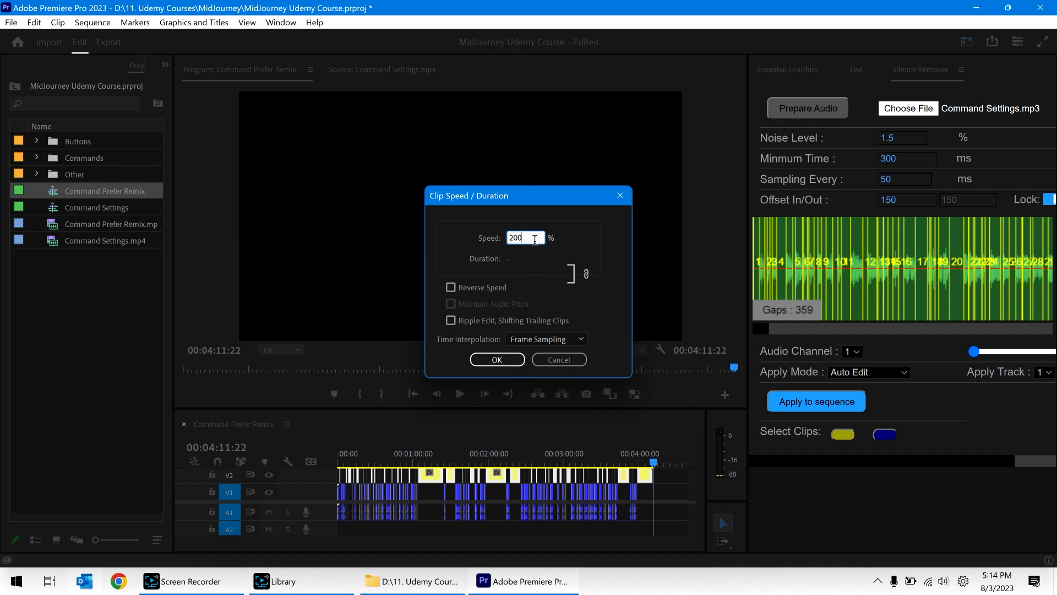
{"action": "key", "text": "Return"}
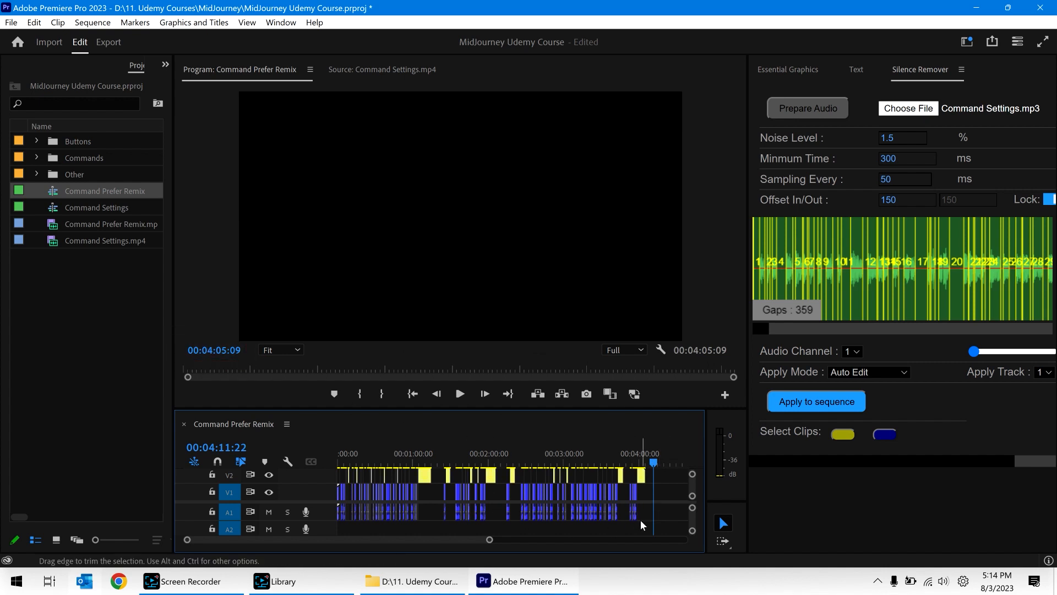
{"action": "key", "text": "g"}
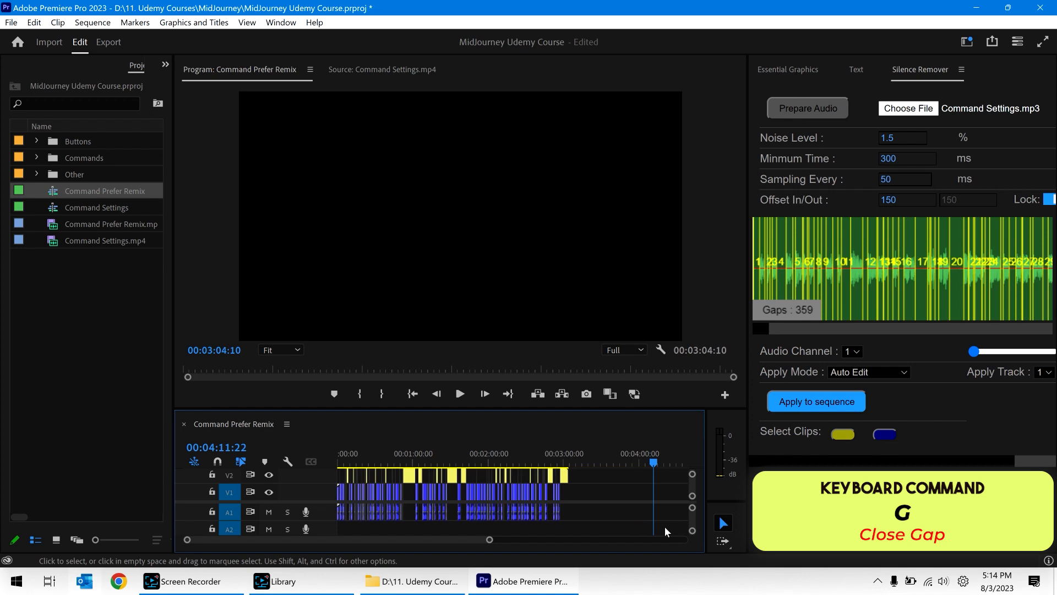
Return to the start of the Command Prefer Remix sequence and play its opening up close to 00:00:02:14.
{"action": "key", "text": "Up"}
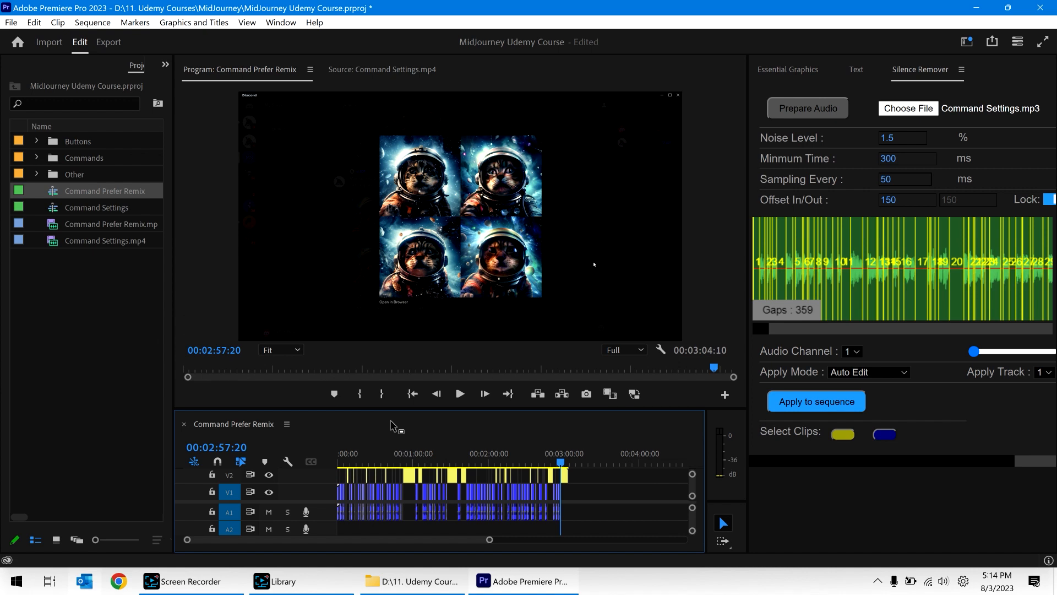
{"action": "key", "text": "Home"}
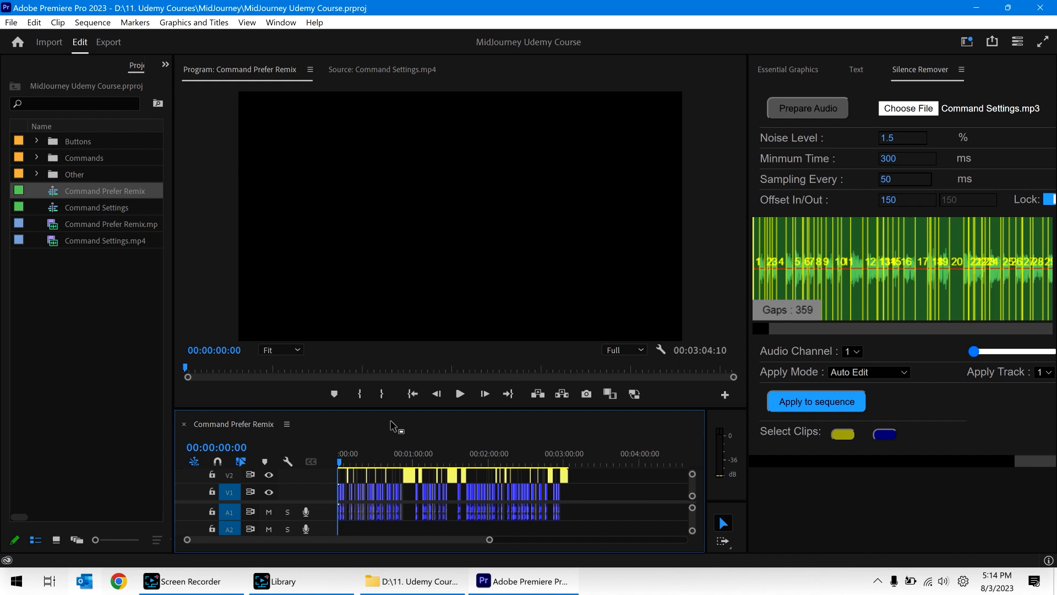
{"action": "key", "text": "equal"}
{"action": "key", "text": "equal"}
{"action": "key", "text": "equal"}
{"action": "key", "text": "equal"}
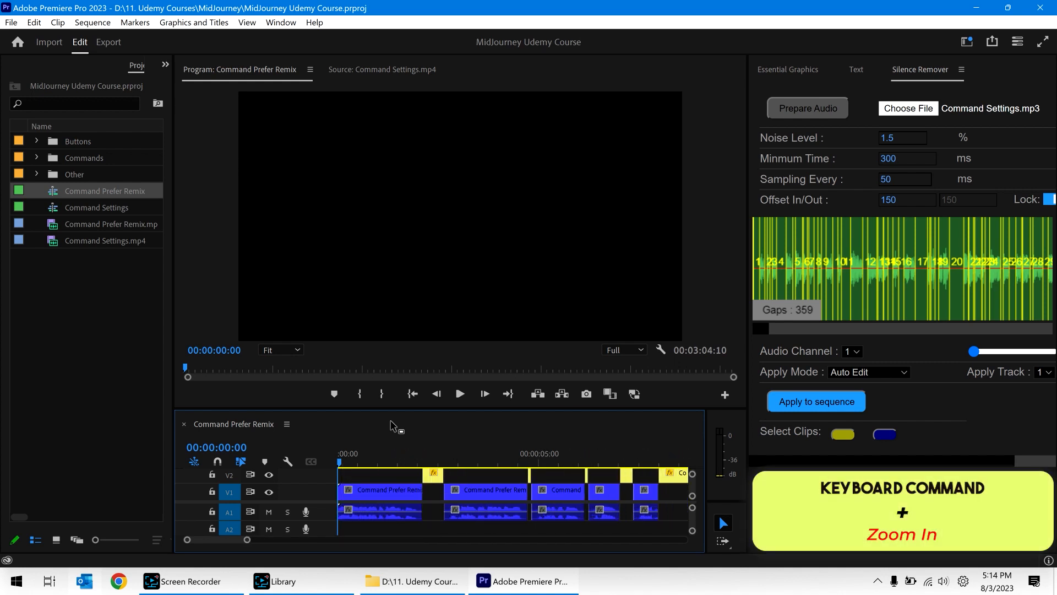
{"action": "key", "text": "space"}
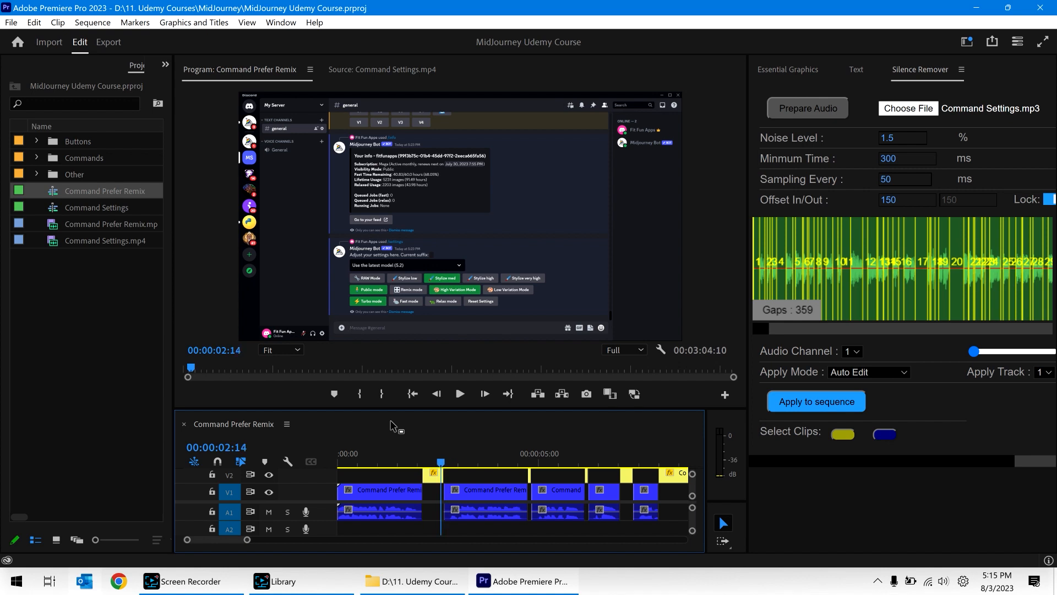
Target track V2 and ripple delete the short yellow clip at 00:00:05:14.
{"action": "key", "text": "Left"}
{"action": "key", "text": "Left"}
{"action": "key", "text": "Left"}
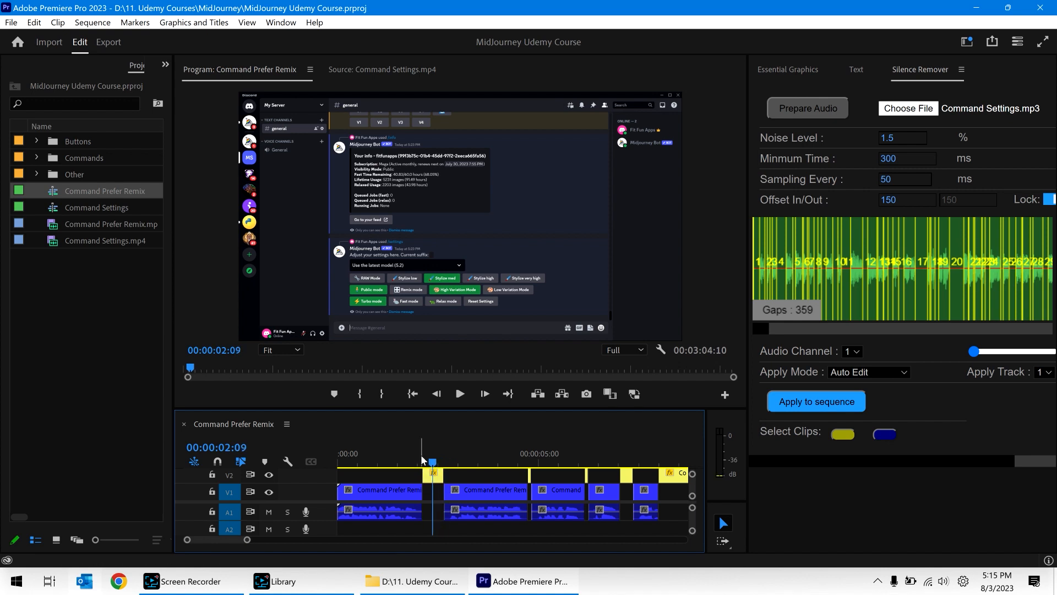
{"action": "key", "text": "F7"}
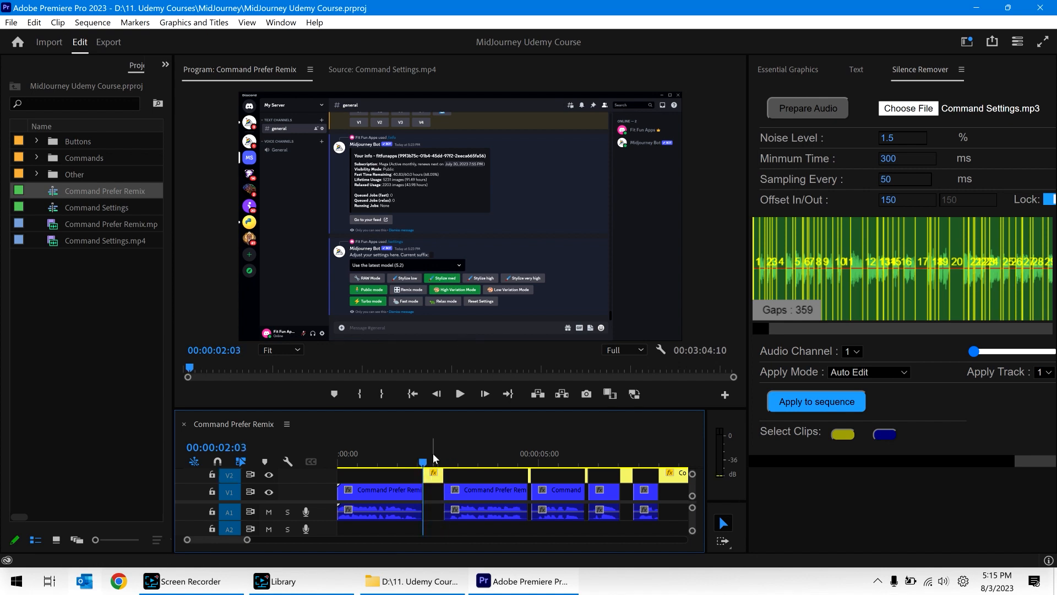
{"action": "key", "text": "space"}
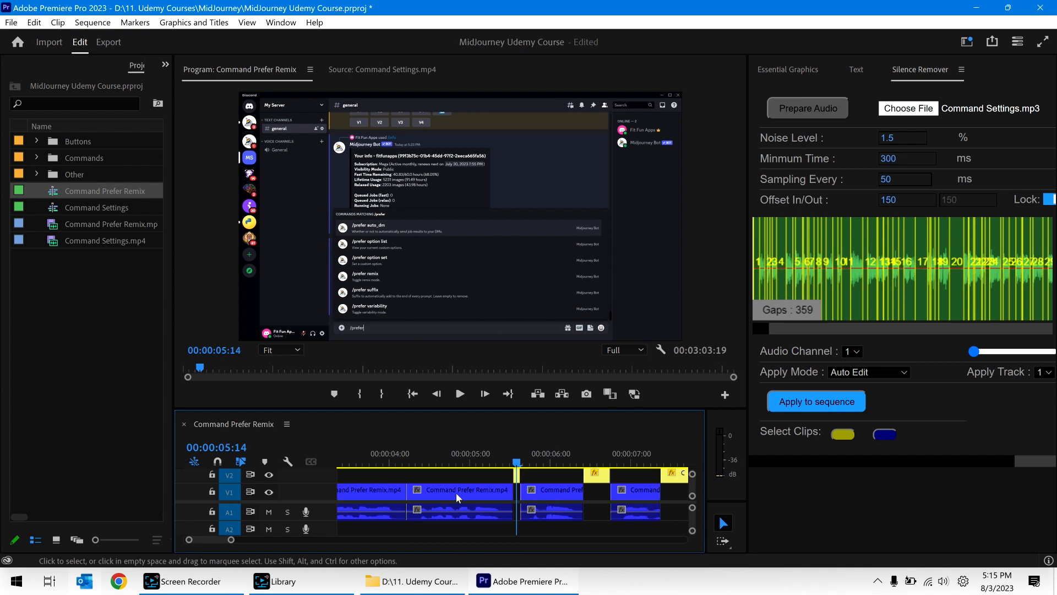
{"action": "key", "text": "shift+Delete"}
Scrub back and forth frame by frame through the yellow clip starting at 00:00:06:08 to check its content.
{"action": "key", "text": "Down"}
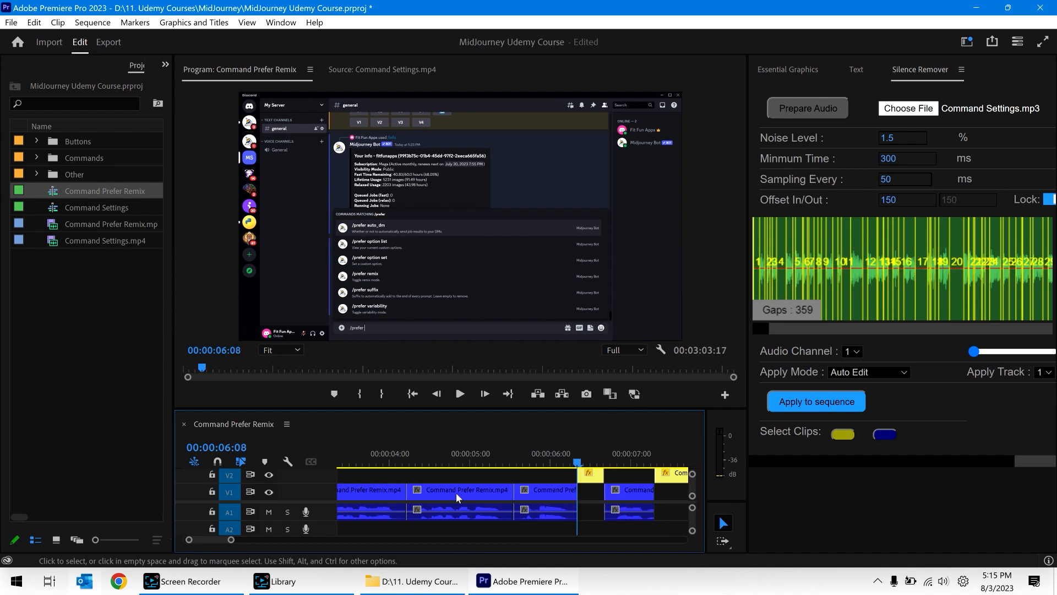
{"action": "key", "text": "Right"}
{"action": "key", "text": "Right"}
{"action": "key", "text": "Right"}
{"action": "key", "text": "Right"}
{"action": "key", "text": "Right"}
{"action": "key", "text": "Right"}
{"action": "key", "text": "Right"}
{"action": "key", "text": "Left"}
{"action": "key", "text": "Left"}
{"action": "key", "text": "Left"}
{"action": "key", "text": "Left"}
{"action": "key", "text": "Left"}
{"action": "key", "text": "Right"}
{"action": "key", "text": "Right"}
{"action": "key", "text": "Right"}
{"action": "key", "text": "Right"}
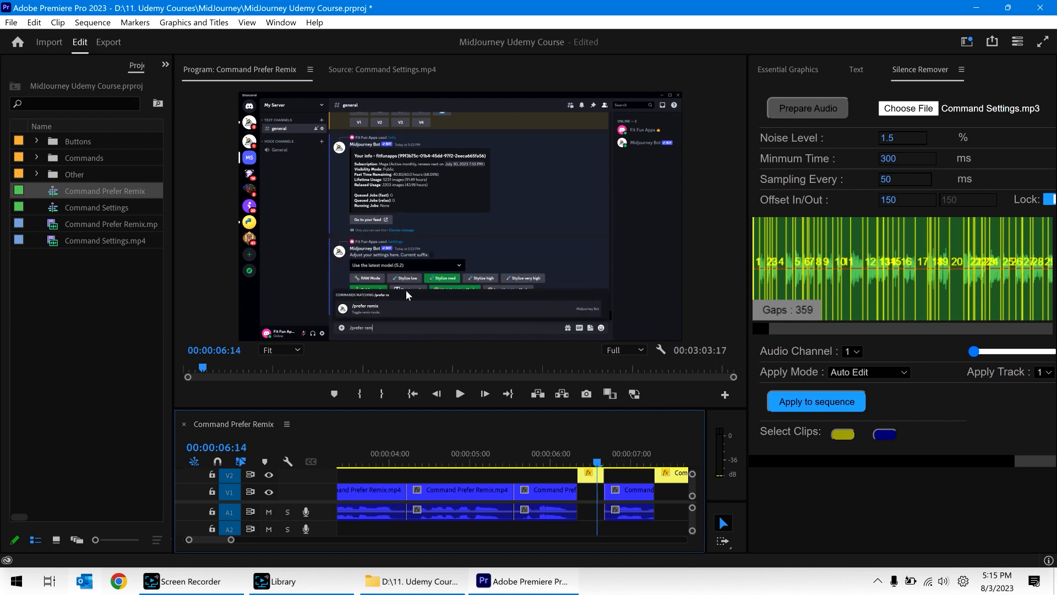
Play the sequence full screen from the start of the yellow clip at 00:00:06:08.
{"action": "key", "text": "Up"}
{"action": "key", "text": "ctrl+grave"}
{"action": "key", "text": "space"}
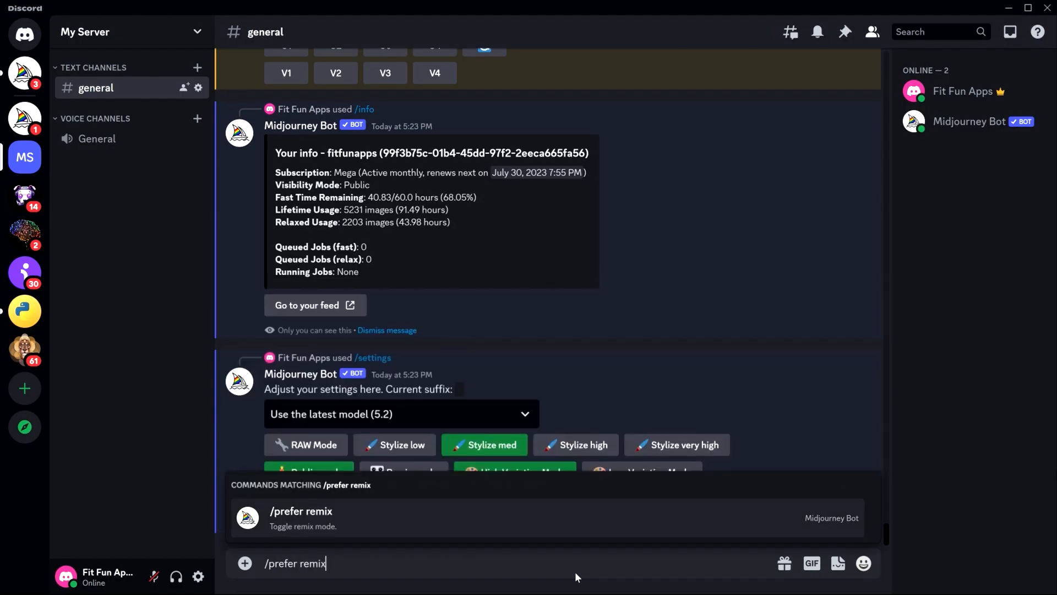
Leave full-screen playback and ripple delete the yellow clip starting at 00:00:09:22.
{"action": "key", "text": "ctrl+grave"}
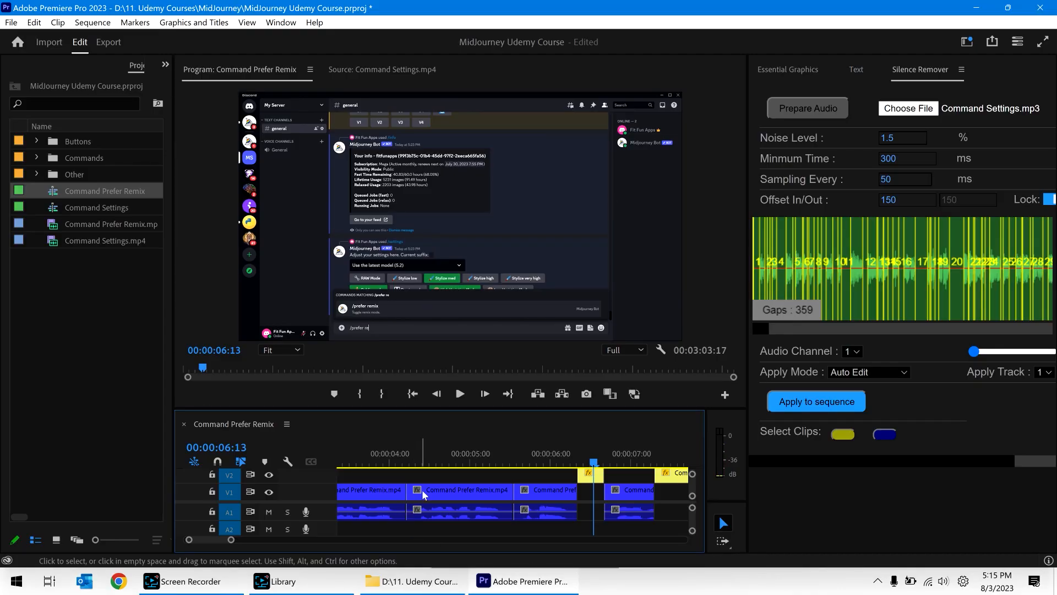
{"action": "scroll", "coordinate": [426, 449], "scroll_direction": "down", "scroll_amount": 2}
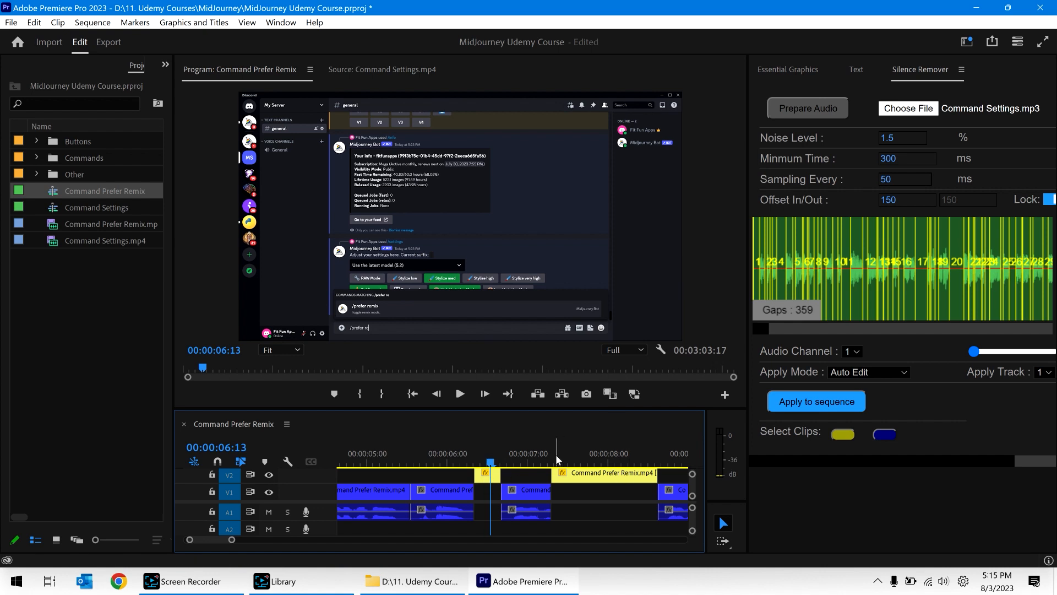
{"action": "left_click_drag", "start_coordinate": [556, 454], "coordinate": [576, 447]}
{"action": "scroll", "coordinate": [576, 447], "scroll_direction": "down", "scroll_amount": 4}
{"action": "left_click", "coordinate": [480, 438]}
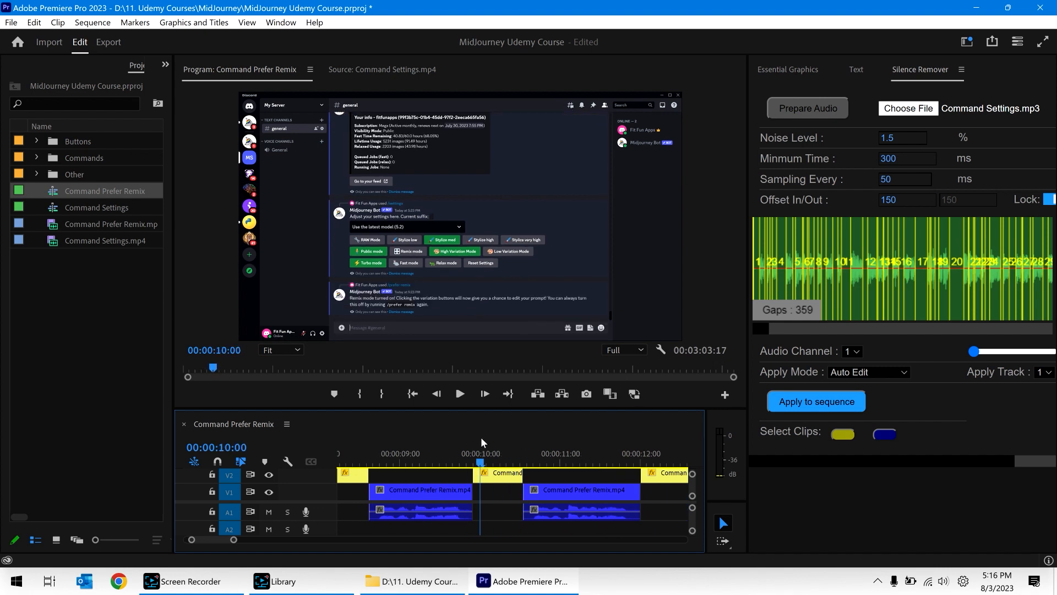
{"action": "key", "text": "F7"}
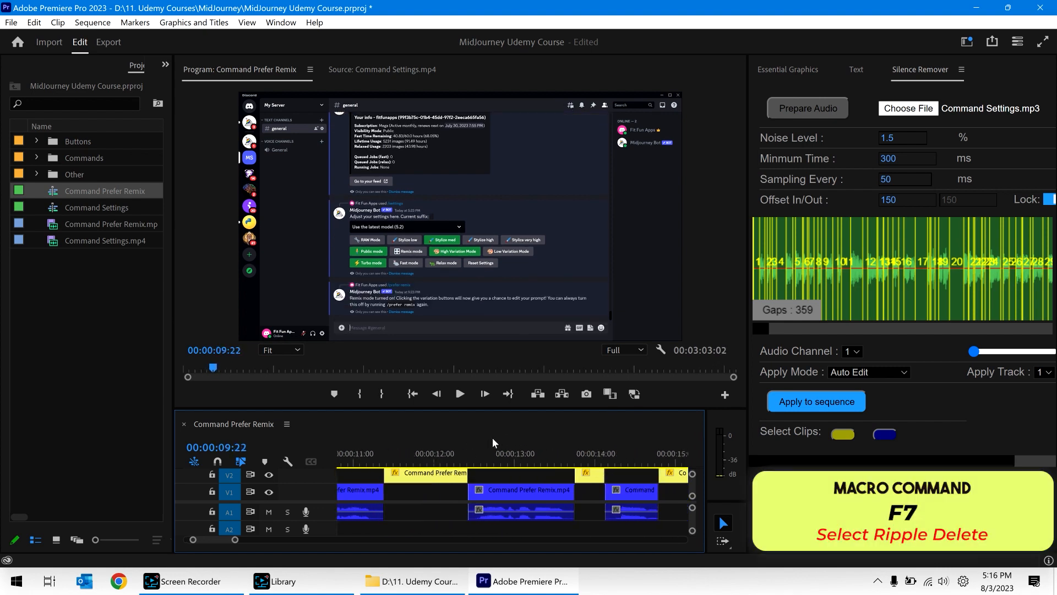
Shrink the Silence Remover and project areas to give the program monitor and timeline more width.
{"action": "scroll", "coordinate": [493, 439], "scroll_direction": "up", "scroll_amount": 1}
{"action": "left_click_drag", "start_coordinate": [747, 424], "coordinate": [1019, 407]}
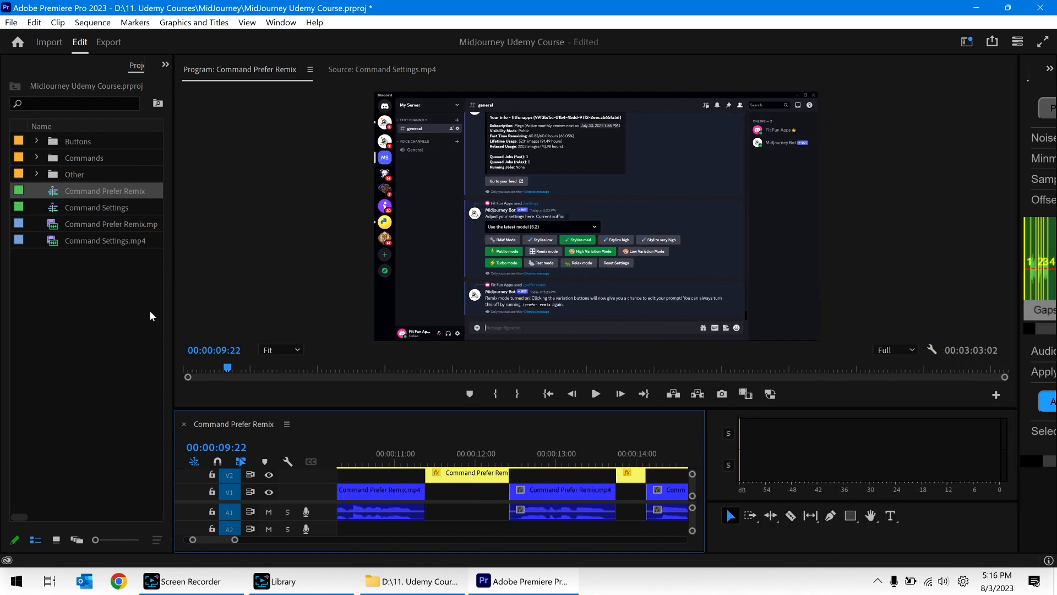
{"action": "left_click_drag", "start_coordinate": [171, 315], "coordinate": [40, 315]}
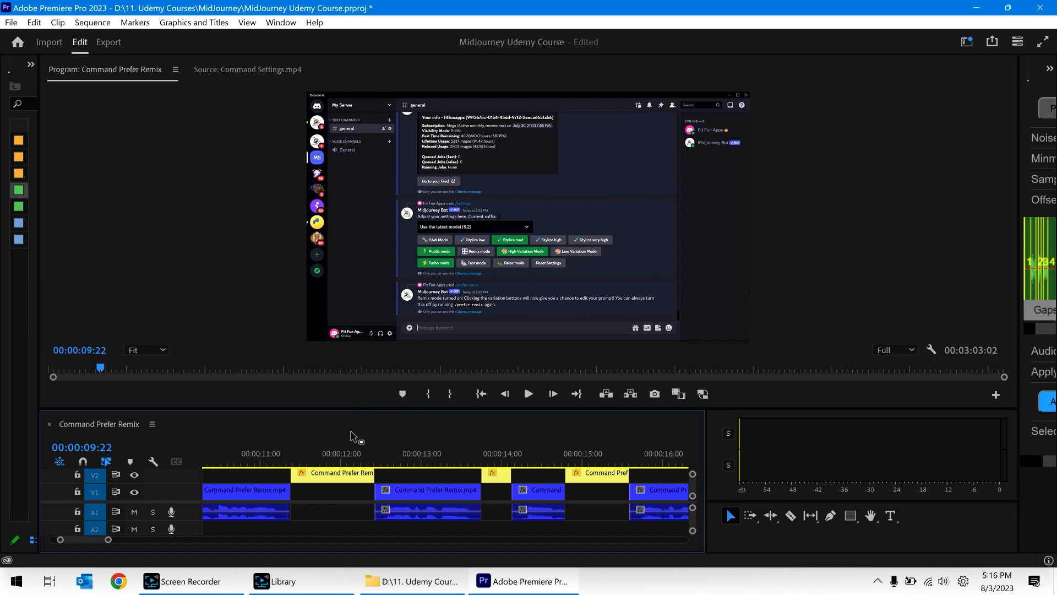
Ripple delete the yellow clips near 00:00:11:10 and at 00:00:12:17.
{"action": "mouse_move", "coordinate": [354, 456]}
{"action": "left_mouse_down"}
{"action": "mouse_move", "coordinate": [301, 457]}
{"action": "mouse_move", "coordinate": [396, 454]}
{"action": "mouse_move", "coordinate": [315, 444]}
{"action": "mouse_move", "coordinate": [366, 449]}
{"action": "mouse_move", "coordinate": [337, 451]}
{"action": "left_mouse_up"}
{"action": "key", "text": "shift+Delete"}
{"action": "left_click", "coordinate": [407, 457]}
{"action": "key", "text": "shift+Delete"}
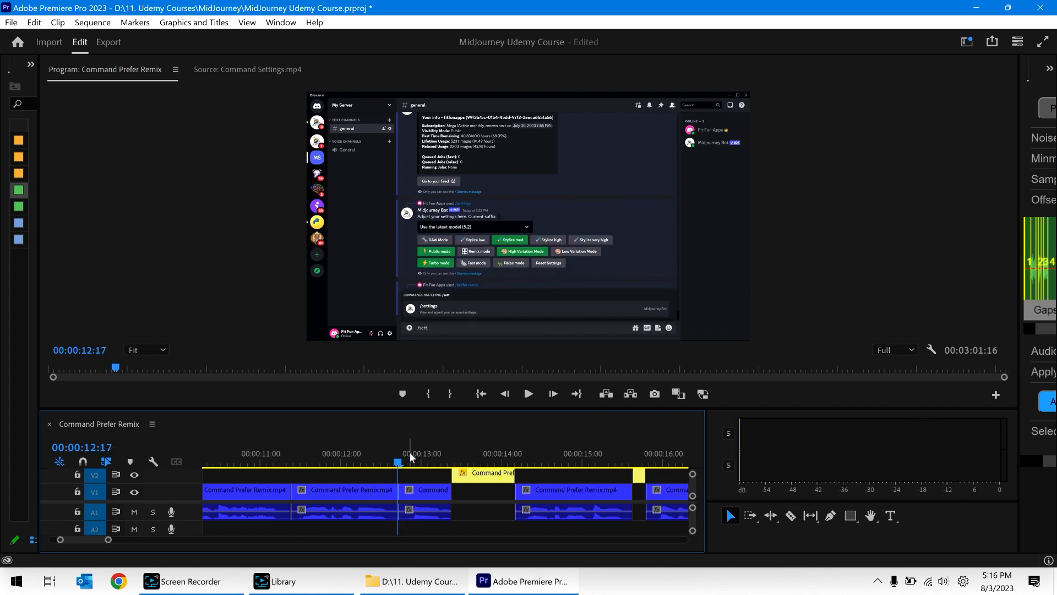
Ripple delete the very short yellow clips at 00:00:15:15 and 00:00:16:19.
{"action": "left_click_drag", "start_coordinate": [454, 453], "coordinate": [636, 466]}
{"action": "key", "text": "shift+Delete"}
{"action": "scroll", "coordinate": [637, 471], "scroll_direction": "down", "scroll_amount": 7}
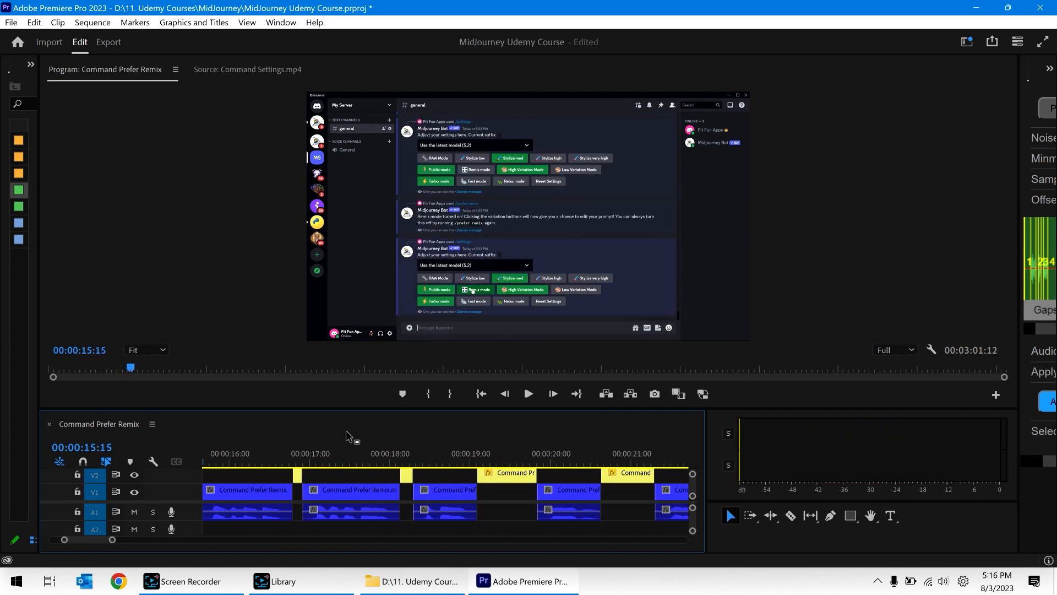
{"action": "left_click_drag", "start_coordinate": [302, 451], "coordinate": [298, 452]}
{"action": "key", "text": "shift+Delete"}
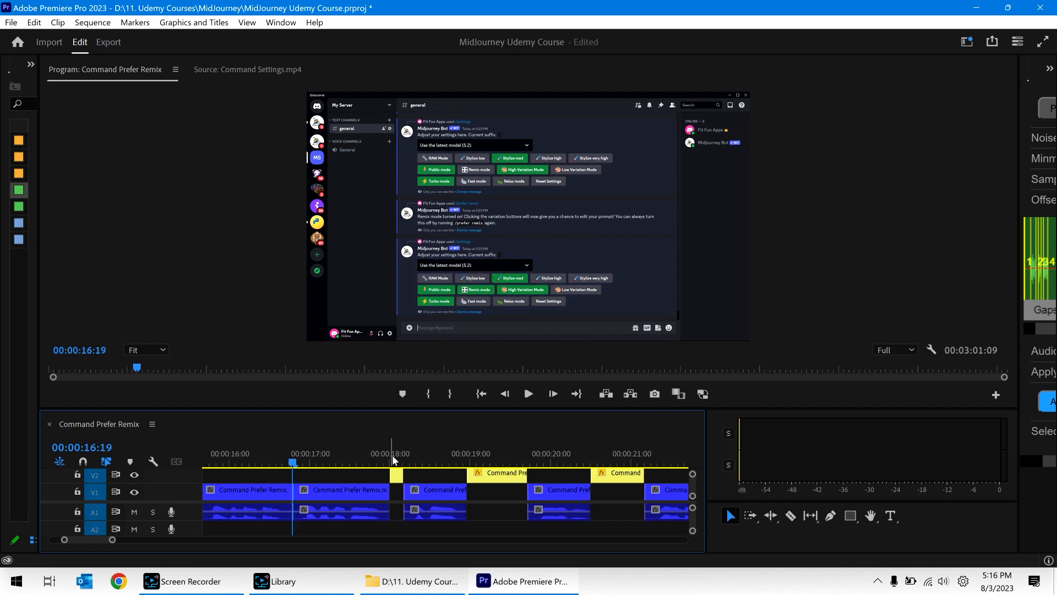
Ripple delete the yellow clips near 00:00:37:07, 00:00:39:07, 00:00:40:00 and at 00:00:44:15.
{"action": "left_click_drag", "start_coordinate": [393, 461], "coordinate": [609, 461]}
{"action": "scroll", "coordinate": [611, 456], "scroll_direction": "down", "scroll_amount": 4}
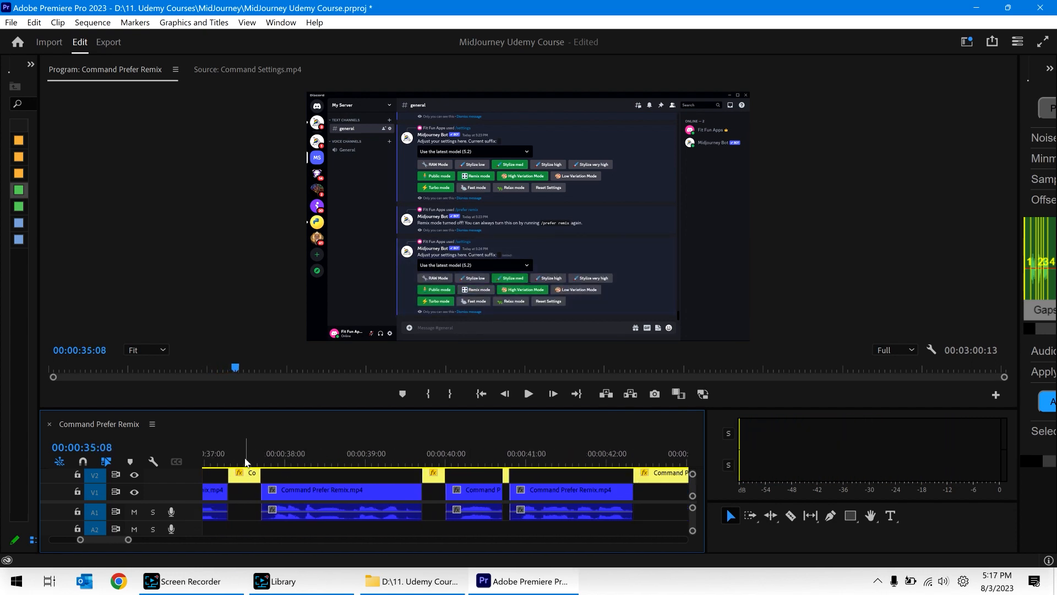
{"action": "left_click_drag", "start_coordinate": [246, 459], "coordinate": [251, 452]}
{"action": "key", "text": "shift+Delete"}
{"action": "left_click", "coordinate": [399, 456]}
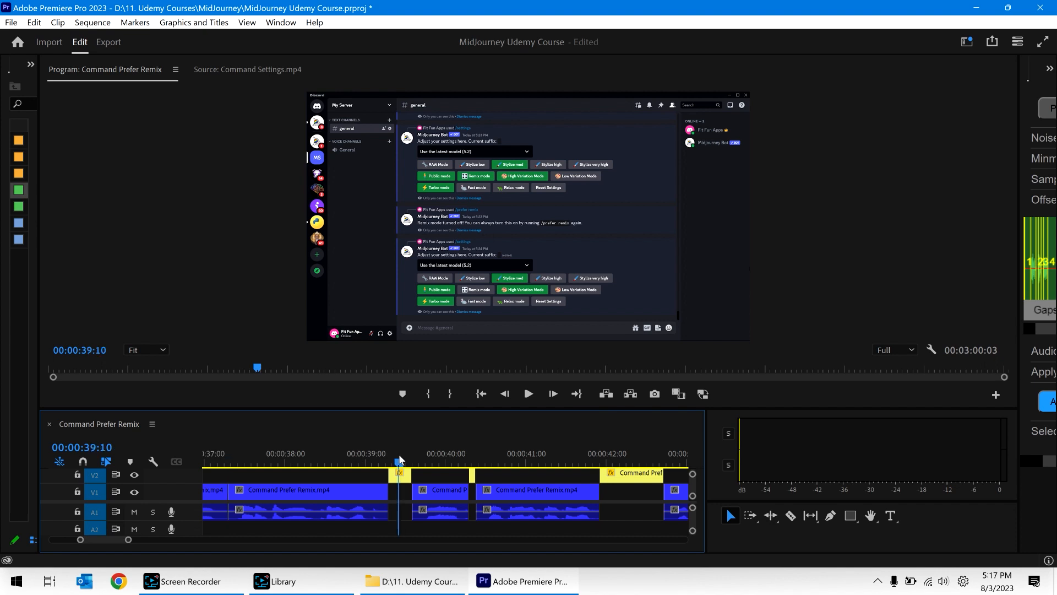
{"action": "key", "text": "shift+Delete"}
{"action": "left_click", "coordinate": [452, 466]}
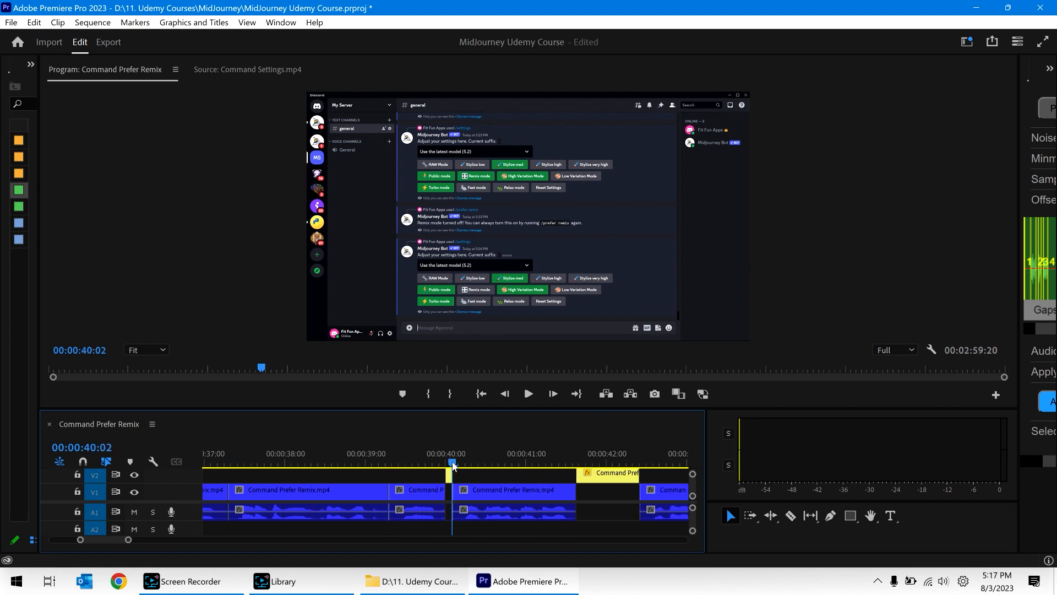
{"action": "key", "text": "shift+Delete"}
{"action": "left_click_drag", "start_coordinate": [449, 462], "coordinate": [481, 454]}
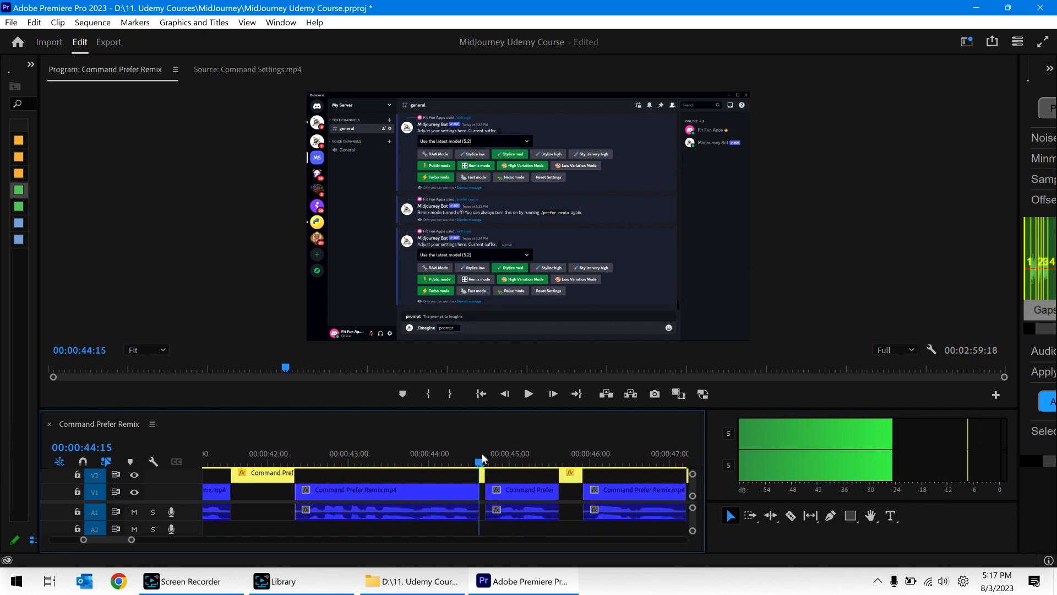
{"action": "key", "text": "shift+Delete"}
Return the playhead to the start of the Command Prefer Remix sequence and save the project.
{"action": "left_click_drag", "start_coordinate": [561, 459], "coordinate": [279, 474]}
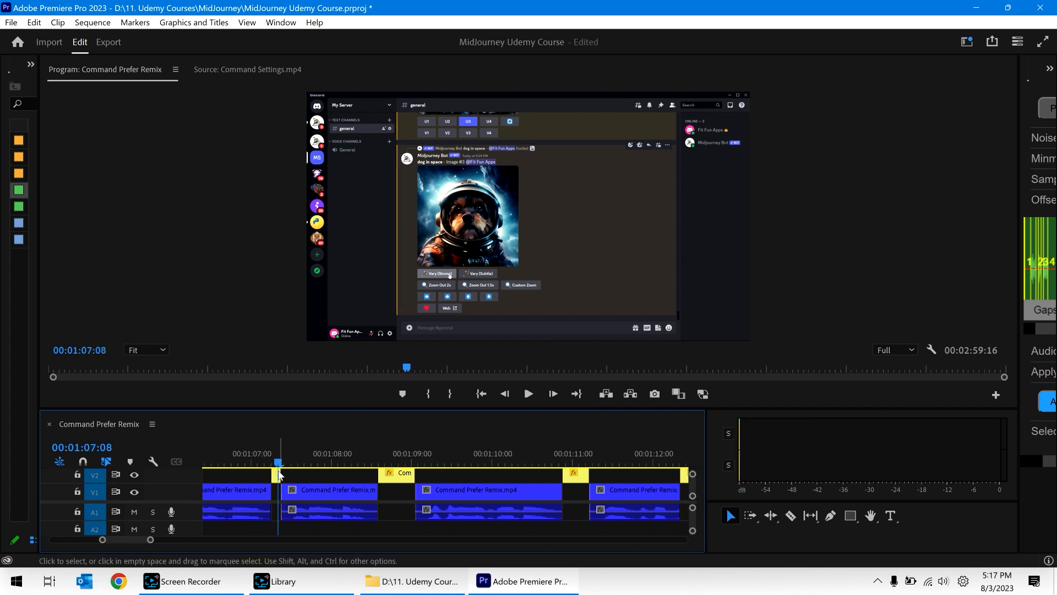
{"action": "scroll", "coordinate": [279, 470], "scroll_direction": "up", "scroll_amount": 4}
{"action": "scroll", "coordinate": [279, 472], "scroll_direction": "up", "scroll_amount": 2}
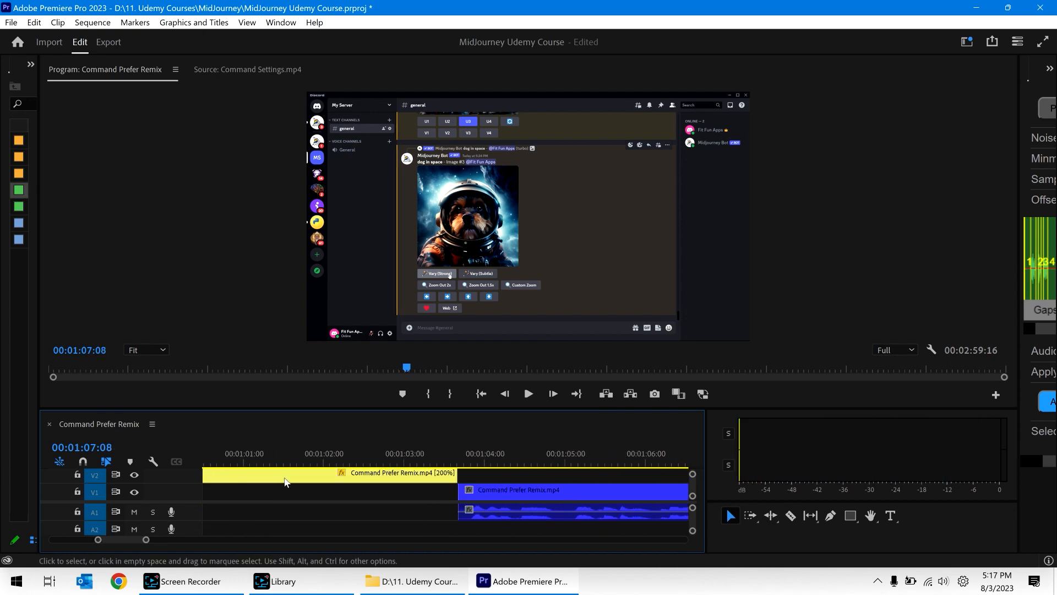
{"action": "key", "text": "Home"}
{"action": "scroll", "coordinate": [362, 505], "scroll_direction": "down", "scroll_amount": 4}
{"action": "scroll", "coordinate": [361, 503], "scroll_direction": "down", "scroll_amount": 1}
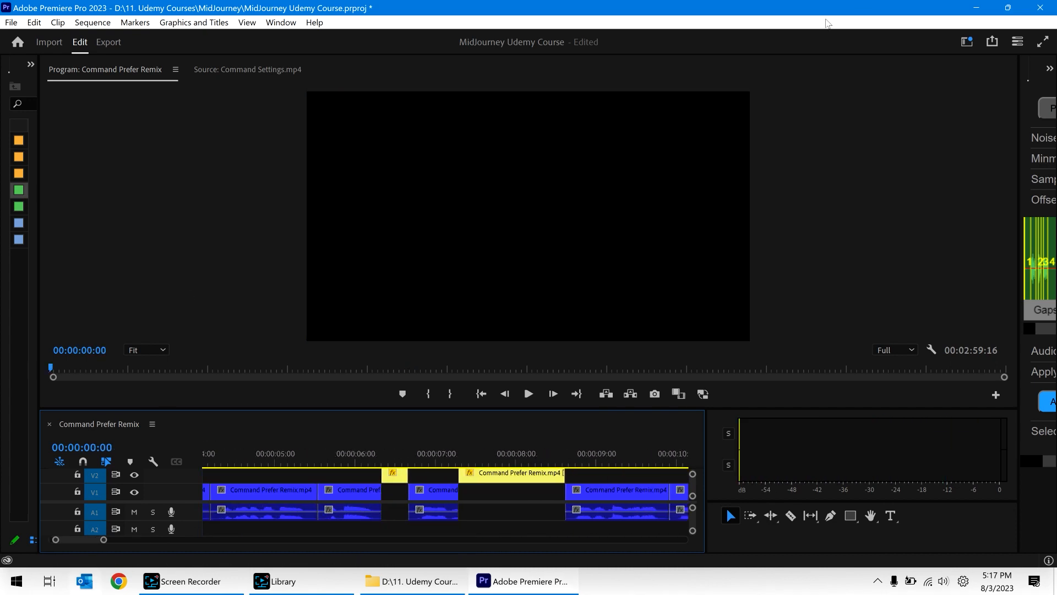
{"action": "key", "text": "ctrl+s"}
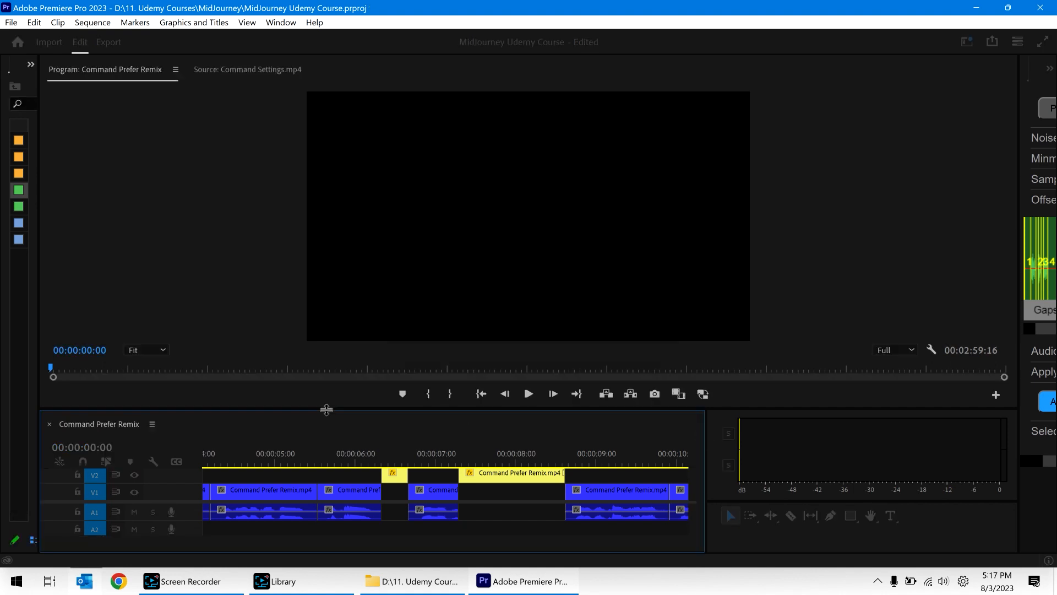
Play into the short yellow clip starting at 00:00:06:08 and check its Speed/Duration settings.
{"action": "left_click", "coordinate": [368, 453]}
{"action": "key", "text": "space"}
{"action": "left_click", "coordinate": [396, 458]}
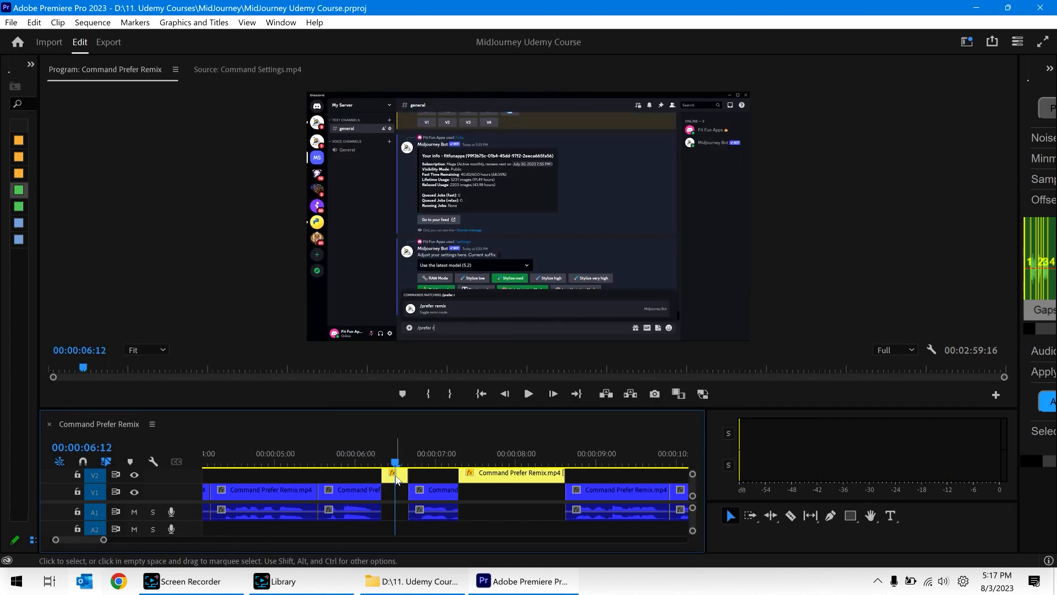
{"action": "key", "text": "ctrl+r"}
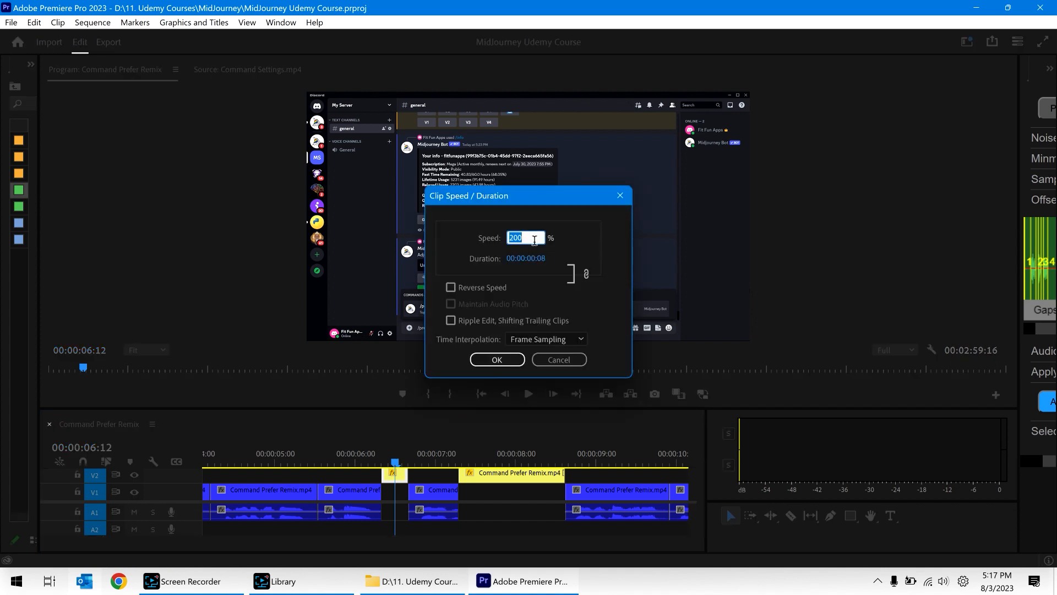
{"action": "key", "text": "Return"}
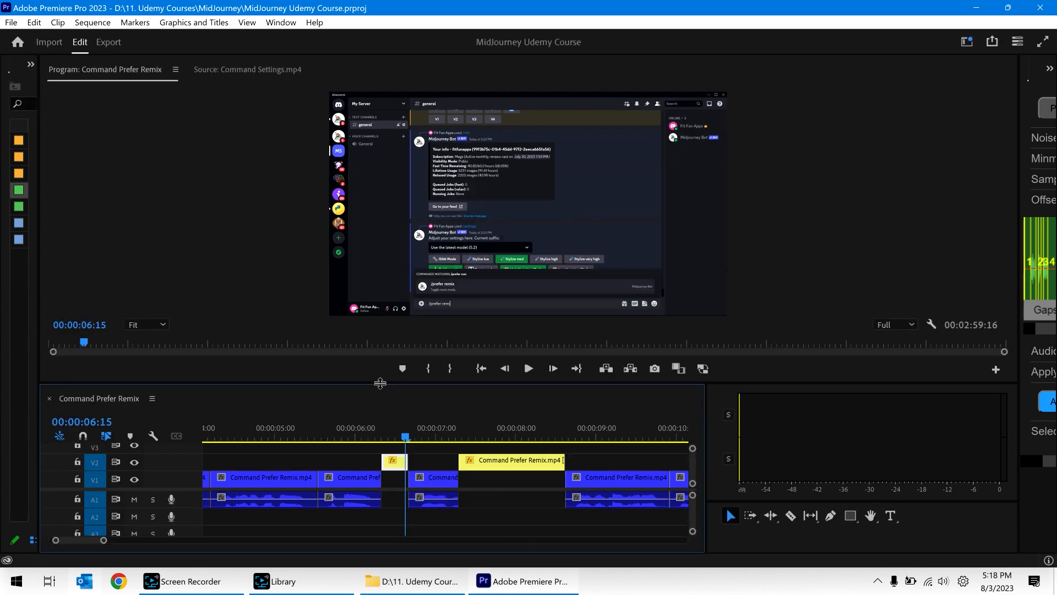
Step back and forth frame by frame through the yellow clip starting at 00:00:06:08 to examine the typed command.
{"action": "key", "text": "Left"}
{"action": "key", "text": "Left"}
{"action": "key", "text": "Left"}
{"action": "key", "text": "Left"}
{"action": "key", "text": "Left"}
{"action": "key", "text": "Right"}
{"action": "key", "text": "Left"}
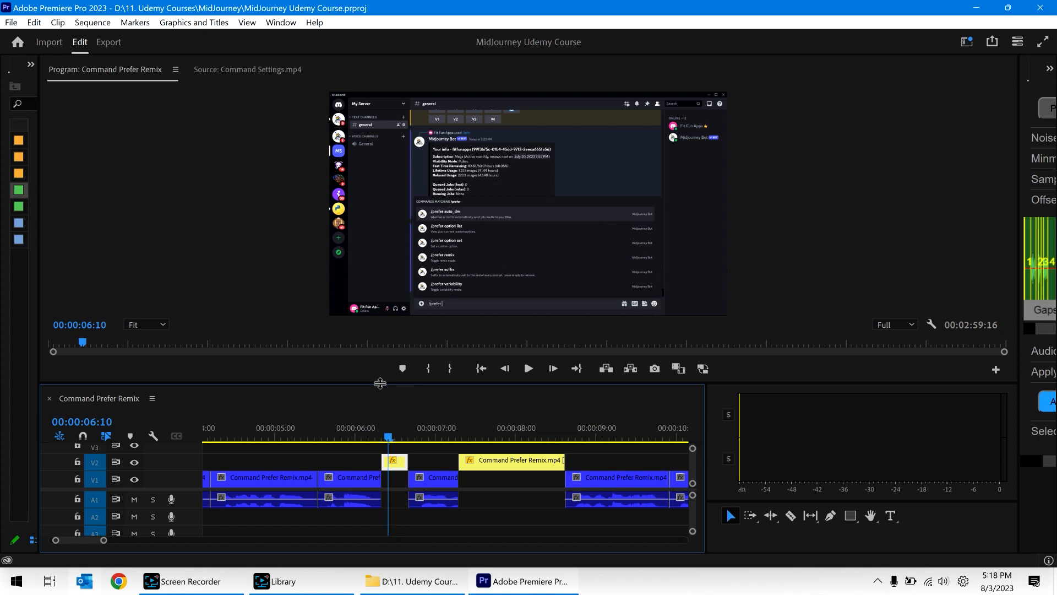
{"action": "key", "text": "Right"}
{"action": "key", "text": "Left"}
{"action": "key", "text": "Left"}
{"action": "key", "text": "Left"}
{"action": "key", "text": "Right"}
{"action": "key", "text": "Right"}
{"action": "key", "text": "Right"}
{"action": "key", "text": "Right"}
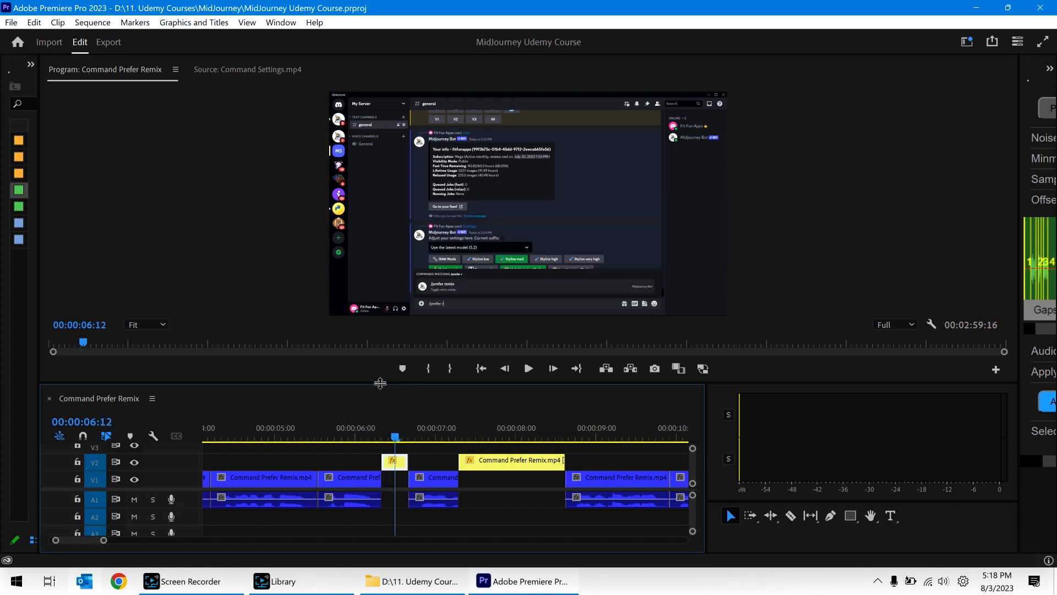
{"action": "key", "text": "Left"}
{"action": "key", "text": "Left"}
{"action": "key", "text": "Left"}
{"action": "key", "text": "Left"}
{"action": "key", "text": "Right"}
{"action": "key", "text": "Right"}
{"action": "key", "text": "Right"}
{"action": "key", "text": "Right"}
Try speeding up the yellow clip starting at 00:00:06:08 with the trailing clips shifted, and undo the change.
{"action": "key", "text": "w"}
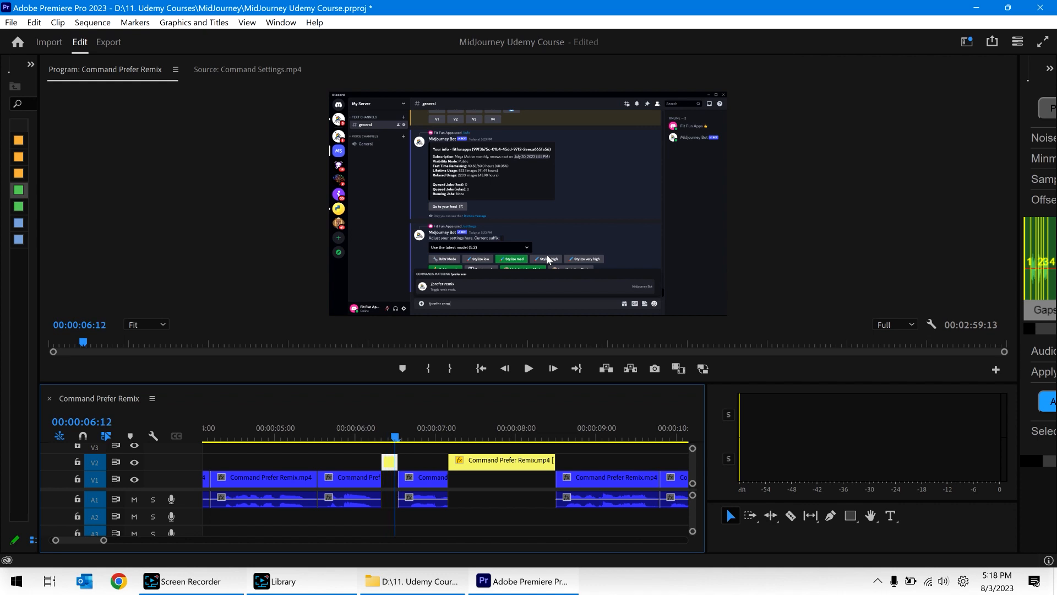
{"action": "key", "text": "ctrl+z"}
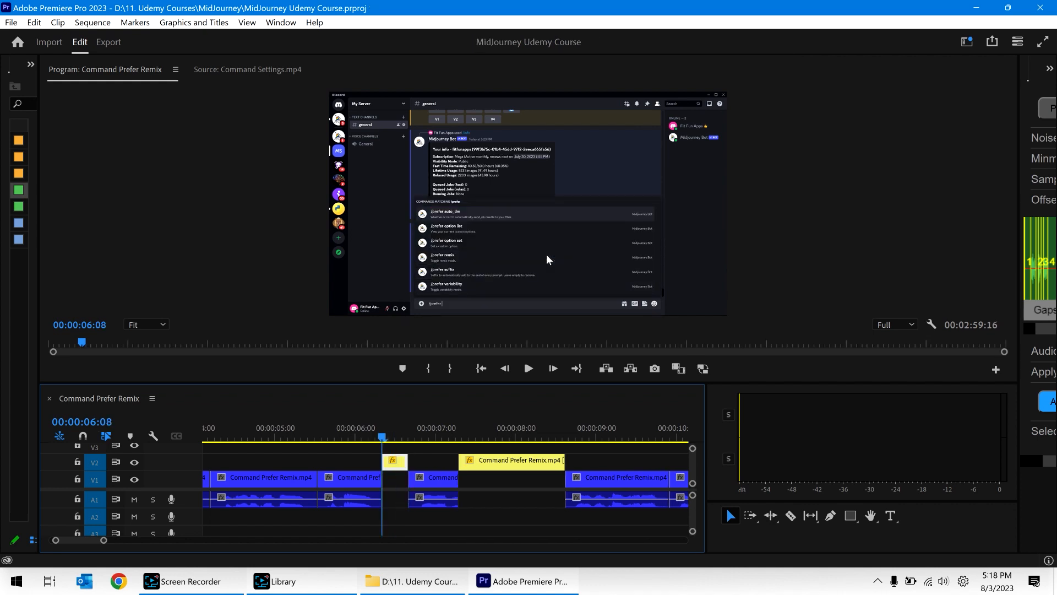
Compare the frames of the restored yellow clip between 00:00:06:08 and 00:00:06:15 to judge how fast the text appears.
{"action": "key", "text": "Right"}
{"action": "key", "text": "Right"}
{"action": "key", "text": "Right"}
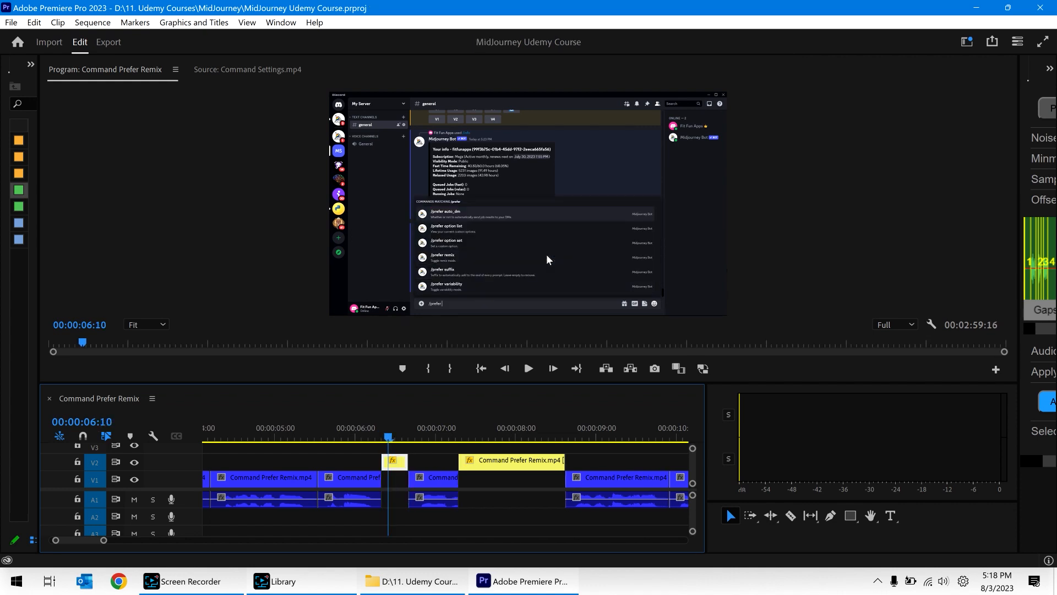
{"action": "key", "text": "Left"}
{"action": "key", "text": "Left"}
{"action": "key", "text": "Left"}
{"action": "key", "text": "Right"}
{"action": "key", "text": "Right"}
{"action": "key", "text": "Right"}
{"action": "key", "text": "Right"}
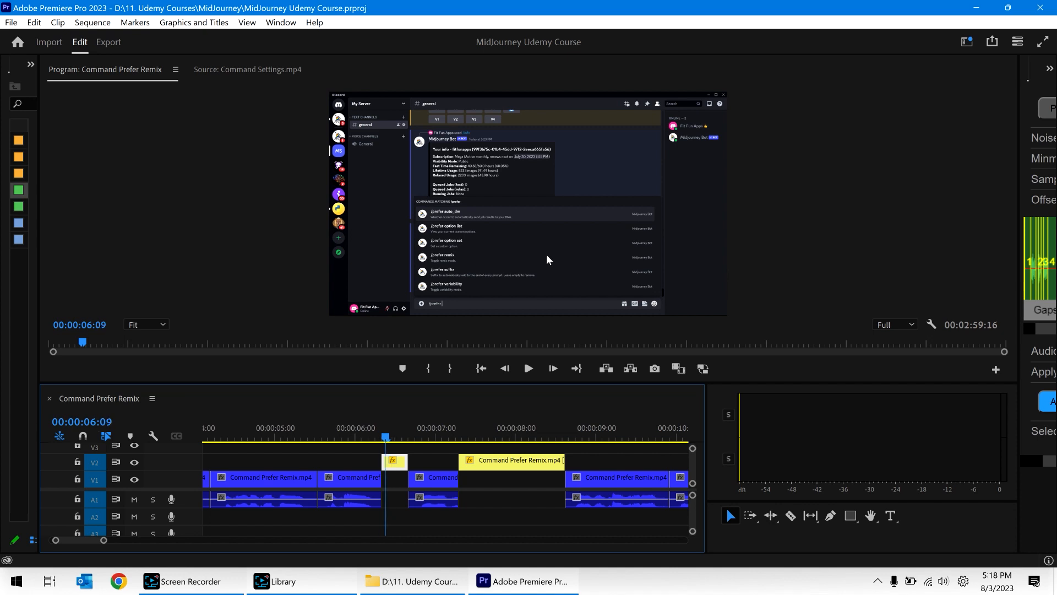
{"action": "key", "text": "Left"}
{"action": "key", "text": "Left"}
{"action": "key", "text": "Left"}
{"action": "key", "text": "Left"}
{"action": "key", "text": "Right"}
{"action": "key", "text": "Right"}
{"action": "key", "text": "Right"}
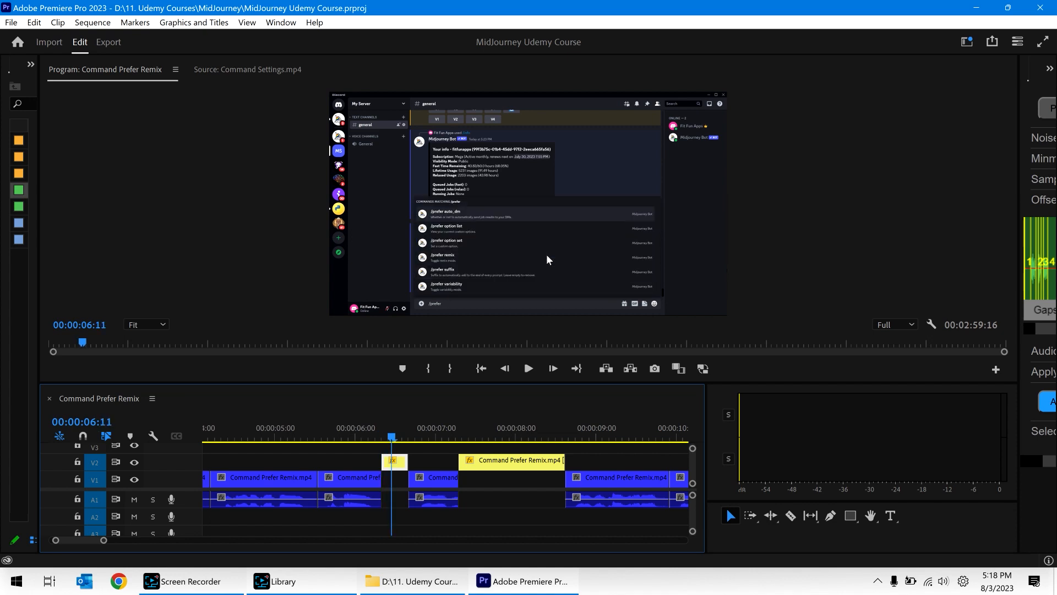
{"action": "key", "text": "Left"}
{"action": "key", "text": "Right"}
{"action": "key", "text": "Right"}
{"action": "key", "text": "Right"}
{"action": "key", "text": "Right"}
{"action": "key", "text": "Left"}
{"action": "key", "text": "Left"}
{"action": "key", "text": "Left"}
{"action": "key", "text": "Left"}
{"action": "key", "text": "Left"}
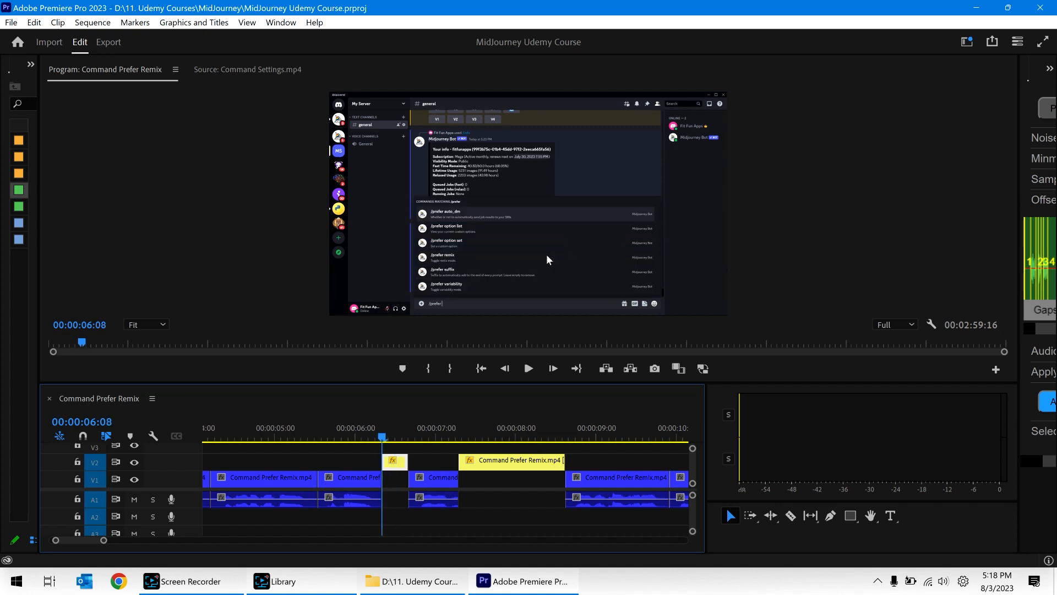
{"action": "key", "text": "Right"}
{"action": "key", "text": "Right"}
{"action": "key", "text": "Right"}
{"action": "key", "text": "Right"}
{"action": "key", "text": "Right"}
{"action": "key", "text": "Right"}
{"action": "key", "text": "Right"}
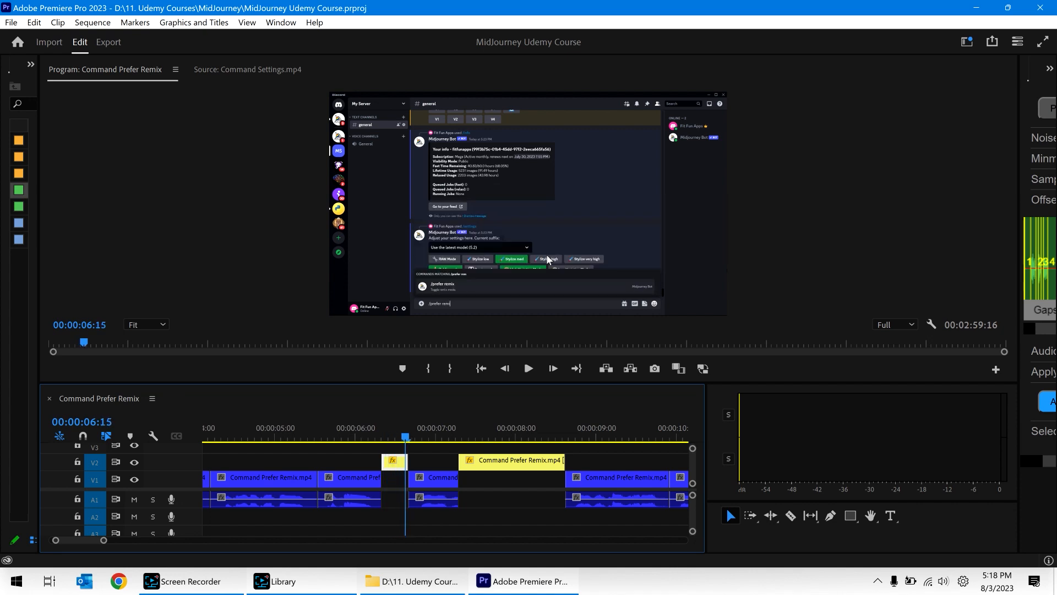
{"action": "key", "text": "Left"}
{"action": "key", "text": "Left"}
{"action": "key", "text": "Left"}
{"action": "key", "text": "Left"}
{"action": "key", "text": "Left"}
{"action": "key", "text": "Left"}
{"action": "key", "text": "Left"}
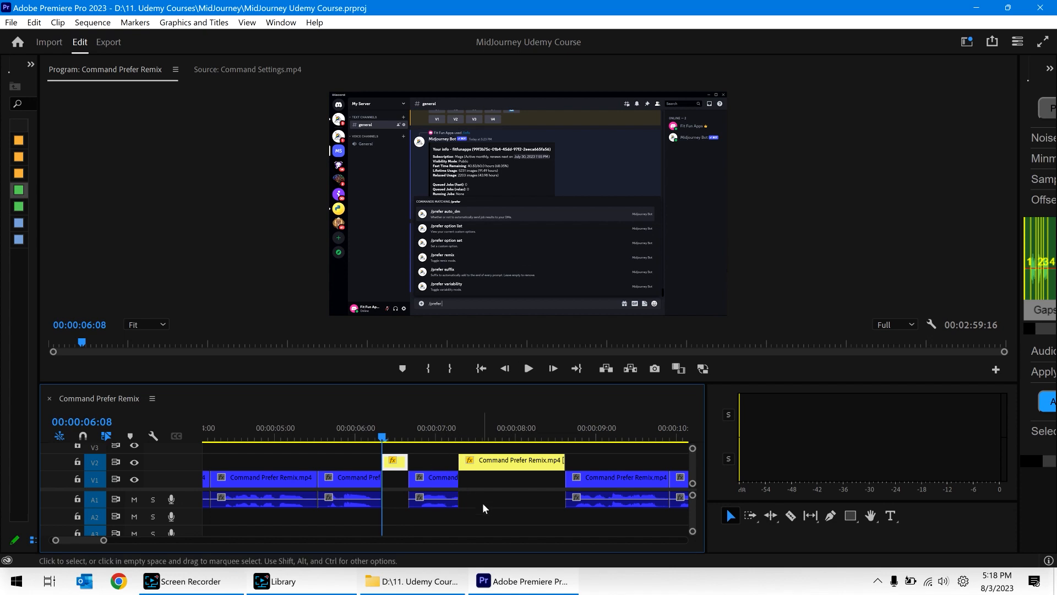
Speed up the yellow clip starting at 00:00:06:08 without shifting the trailing clips, and check its frames.
{"action": "key", "text": "ctrl+z"}
{"action": "key", "text": "Right"}
{"action": "key", "text": "Right"}
{"action": "key", "text": "Right"}
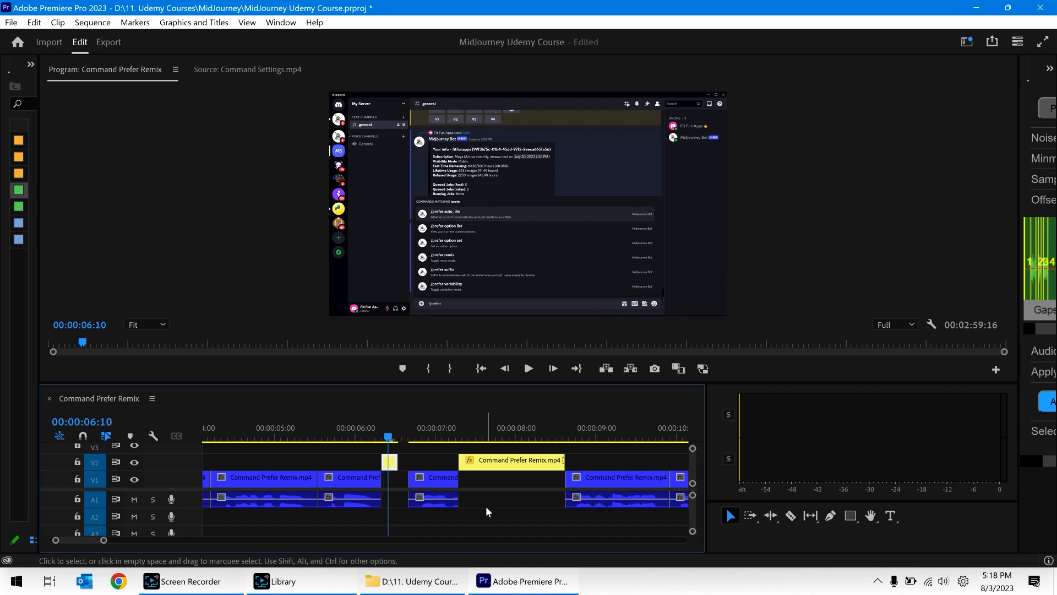
{"action": "key", "text": "Left"}
{"action": "key", "text": "Left"}
{"action": "key", "text": "Right"}
{"action": "key", "text": "Right"}
{"action": "key", "text": "Right"}
{"action": "key", "text": "Right"}
{"action": "key", "text": "Right"}
{"action": "key", "text": "Right"}
{"action": "key", "text": "Right"}
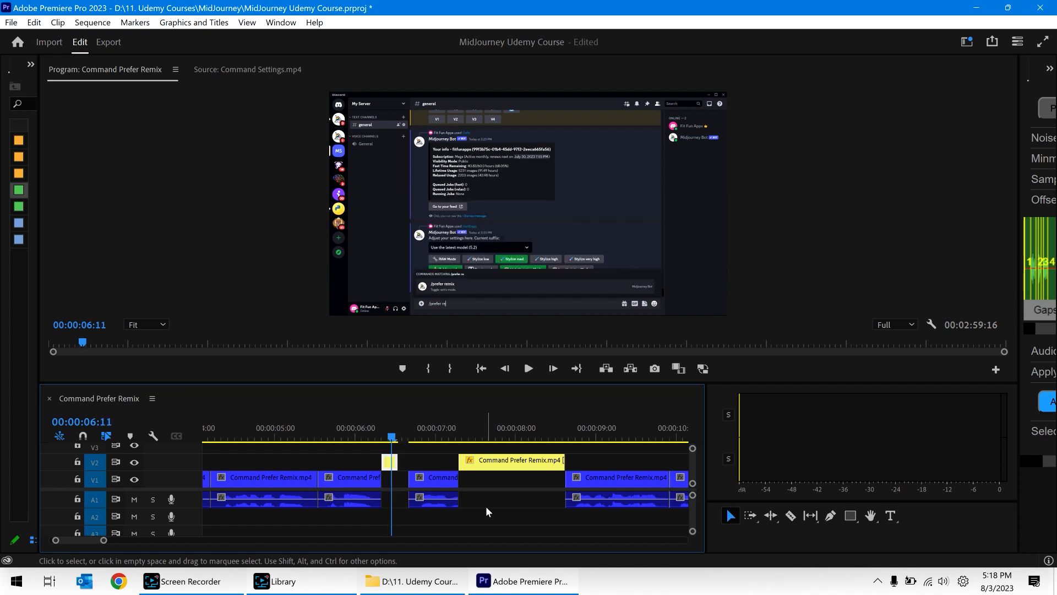
Step frame by frame through the yellow clip starting at 00:00:07:07 up to 00:00:08:10 to examine how the chat response appears.
{"action": "key", "text": "Down"}
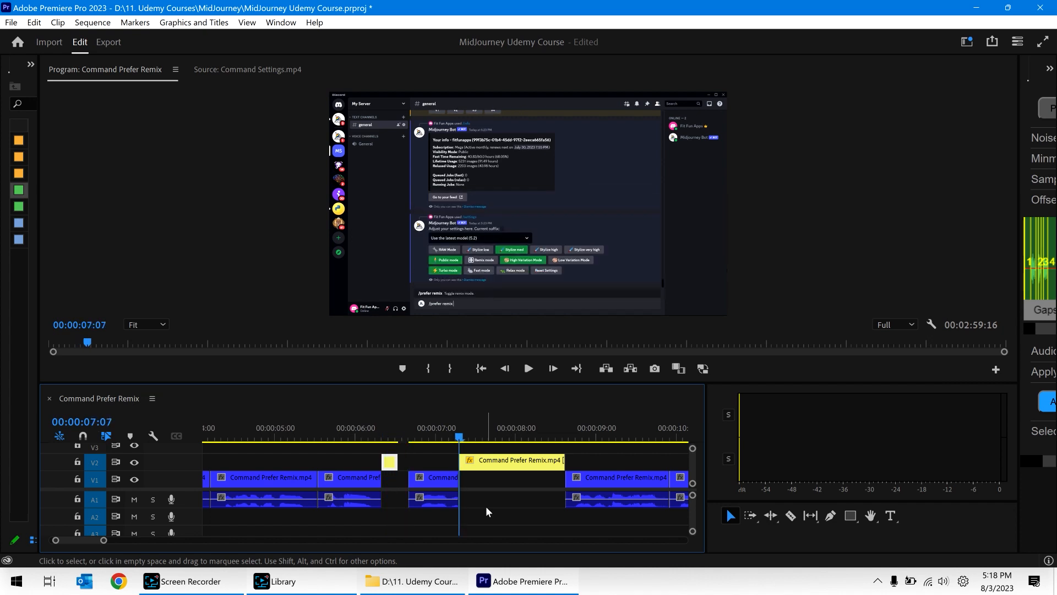
{"action": "key", "text": "Right"}
{"action": "key", "text": "Right"}
{"action": "key", "text": "Right"}
{"action": "key", "text": "Right"}
{"action": "key", "text": "Right"}
{"action": "key", "text": "Right"}
{"action": "key", "text": "Right"}
{"action": "key", "text": "Right"}
{"action": "key", "text": "Right"}
{"action": "key", "text": "Right"}
{"action": "key", "text": "Right"}
{"action": "key", "text": "Right"}
{"action": "key", "text": "Right"}
{"action": "key", "text": "Right"}
{"action": "key", "text": "Right"}
{"action": "key", "text": "Right"}
{"action": "key", "text": "Right"}
{"action": "key", "text": "Right"}
{"action": "key", "text": "Right"}
{"action": "key", "text": "Right"}
{"action": "key", "text": "Right"}
{"action": "key", "text": "Right"}
{"action": "key", "text": "Right"}
{"action": "key", "text": "Right"}
{"action": "key", "text": "Right"}
{"action": "key", "text": "Right"}
{"action": "key", "text": "Right"}
{"action": "key", "text": "Right"}
{"action": "key", "text": "Right"}
{"action": "key", "text": "Right"}
{"action": "key", "text": "Right"}
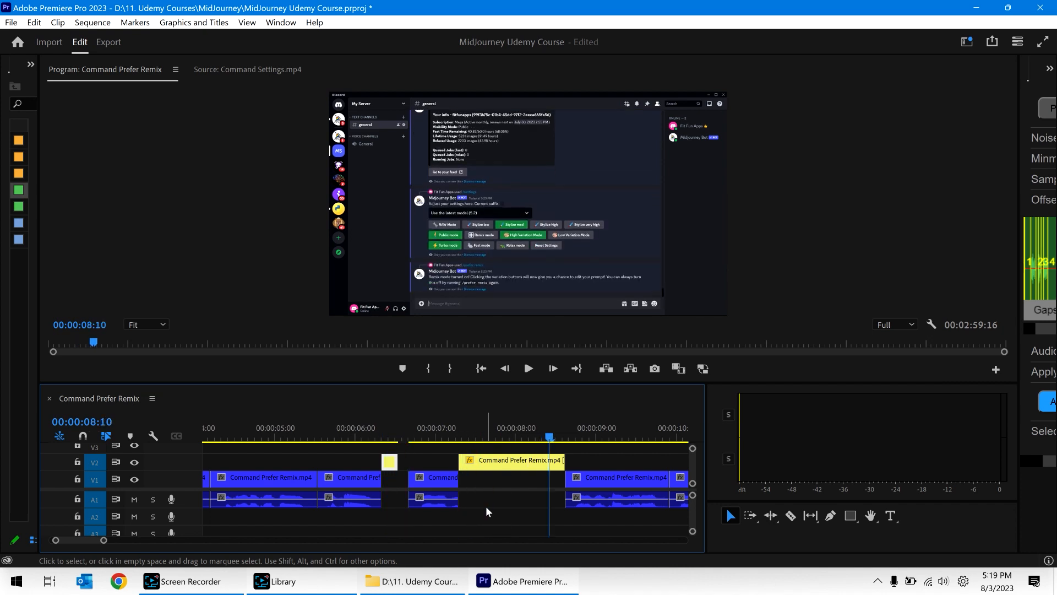
Go back and forth through the yellow clip between 00:00:08:10 and 00:00:07:10 to judge how much of its motion is needed.
{"action": "key", "text": "Left"}
{"action": "key", "text": "Left"}
{"action": "key", "text": "Left"}
{"action": "key", "text": "Left"}
{"action": "key", "text": "Left"}
{"action": "key", "text": "Left"}
{"action": "key", "text": "Right"}
{"action": "key", "text": "Right"}
{"action": "key", "text": "Right"}
{"action": "key", "text": "Right"}
{"action": "key", "text": "Right"}
{"action": "key", "text": "Left"}
{"action": "key", "text": "Left"}
{"action": "key", "text": "Left"}
{"action": "key", "text": "Left"}
{"action": "key", "text": "Left"}
{"action": "key", "text": "Left"}
{"action": "key", "text": "Left"}
{"action": "key", "text": "Left"}
{"action": "key", "text": "Left"}
{"action": "key", "text": "Left"}
{"action": "key", "text": "Left"}
{"action": "key", "text": "Left"}
{"action": "key", "text": "Left"}
{"action": "key", "text": "Left"}
{"action": "key", "text": "Left"}
{"action": "key", "text": "Left"}
{"action": "key", "text": "Left"}
{"action": "key", "text": "Left"}
{"action": "key", "text": "Left"}
{"action": "key", "text": "Left"}
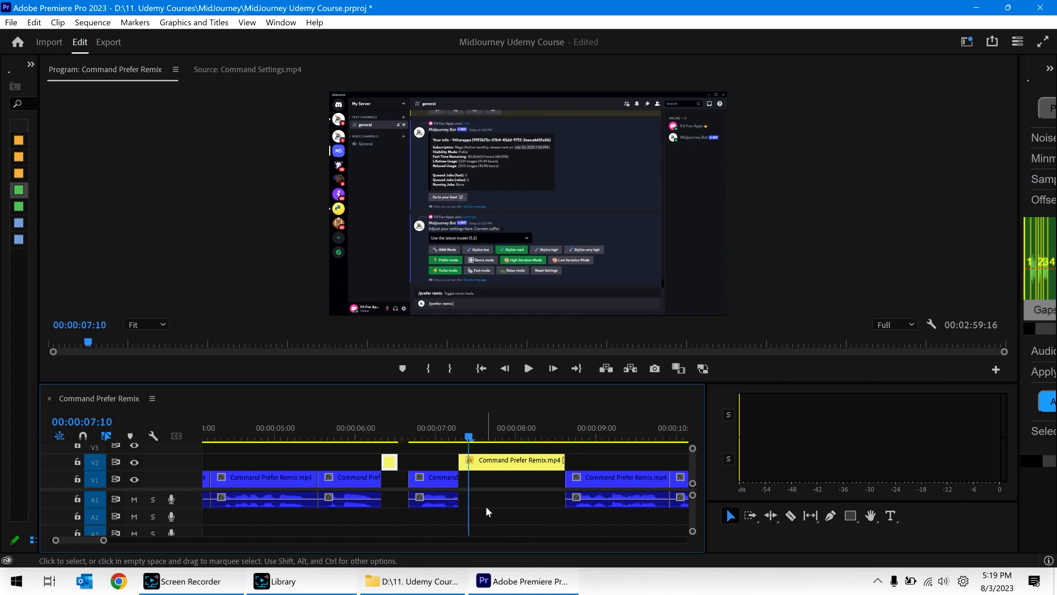
Speed up the yellow clip starting at 00:00:07:07 without shifting the trailing clips, and return to its start.
{"action": "key", "text": "Right"}
{"action": "key", "text": "F6"}
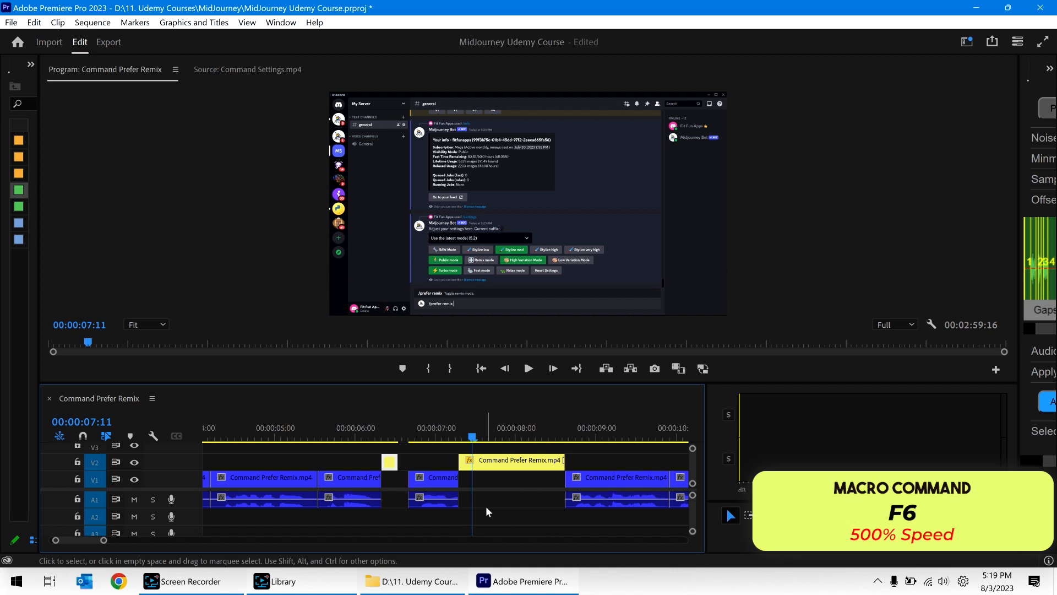
{"action": "key", "text": "Left"}
{"action": "key", "text": "Left"}
{"action": "key", "text": "Left"}
{"action": "key", "text": "Left"}
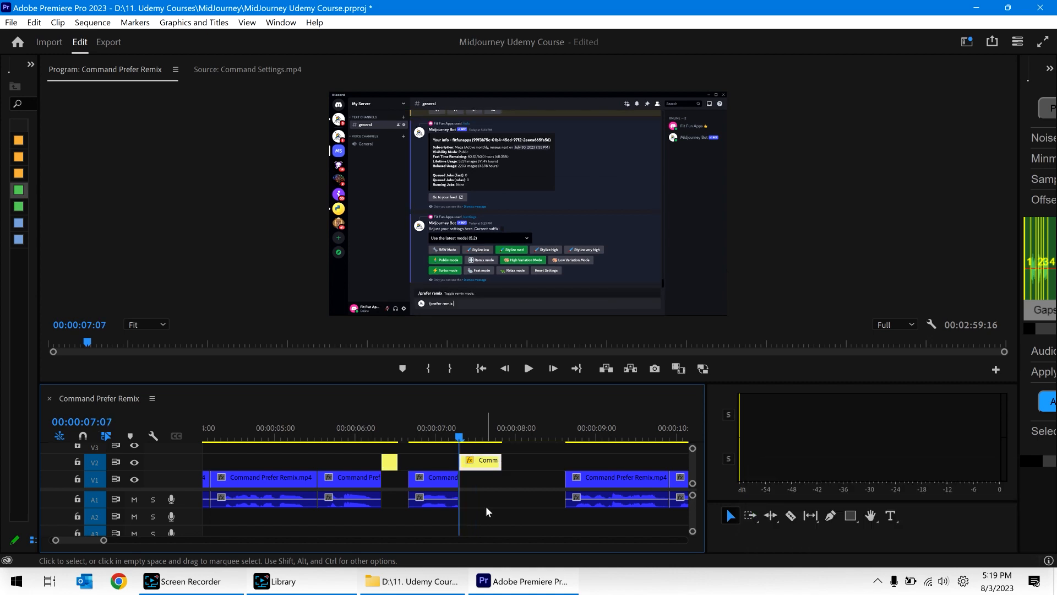
Play the sped-up yellow clip from 00:00:07:07 and step back through its frames to 00:00:07:02 to check the pace.
{"action": "key", "text": "space"}
{"action": "key", "text": "space"}
{"action": "key", "text": "Left"}
{"action": "key", "text": "Left"}
{"action": "key", "text": "Left"}
{"action": "key", "text": "Left"}
{"action": "key", "text": "Left"}
{"action": "key", "text": "Left"}
{"action": "key", "text": "Left"}
{"action": "key", "text": "Left"}
{"action": "key", "text": "Left"}
{"action": "key", "text": "Left"}
{"action": "key", "text": "Left"}
{"action": "key", "text": "Left"}
{"action": "key", "text": "Left"}
{"action": "key", "text": "Left"}
{"action": "key", "text": "Left"}
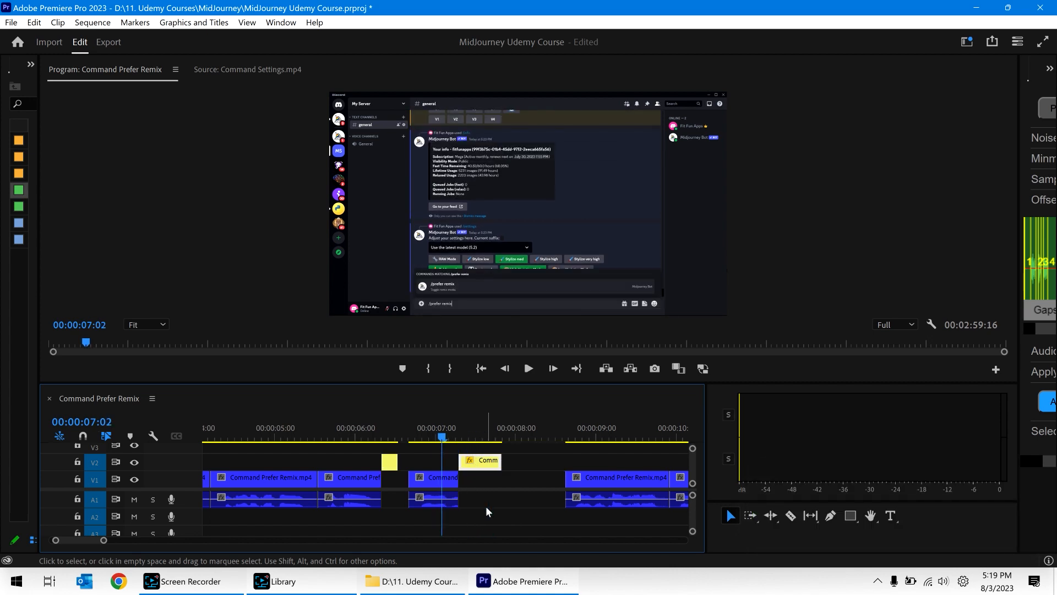
Inspect the yellow clip starting at 00:00:13:09 and speed it up without shifting the trailing clips.
{"action": "key", "text": "Down"}
{"action": "key", "text": "Down"}
{"action": "key", "text": "Down"}
{"action": "key", "text": "Down"}
{"action": "key", "text": "Down"}
{"action": "key", "text": "Down"}
{"action": "key", "text": "Down"}
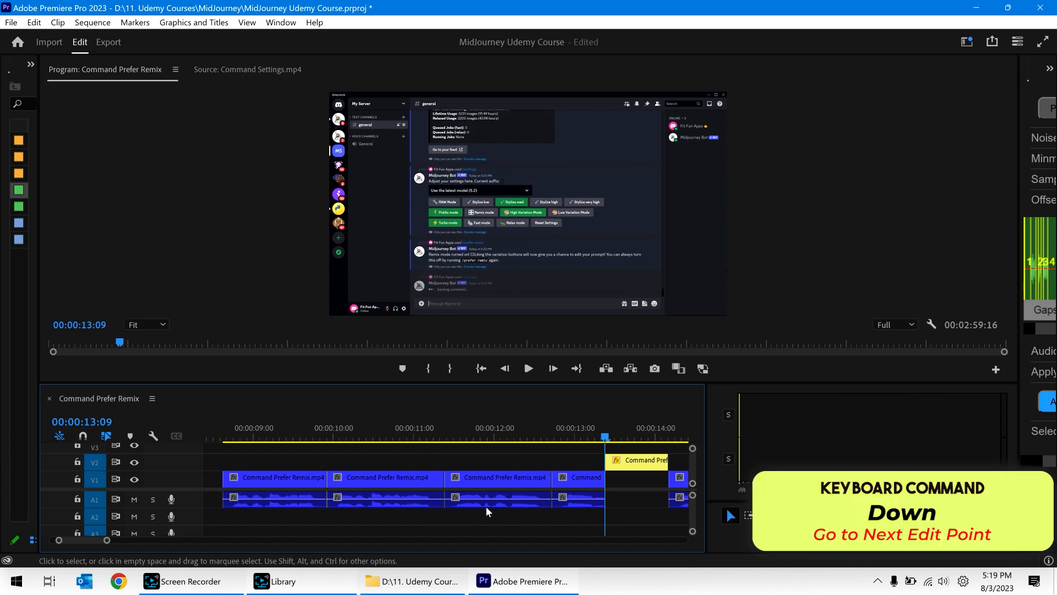
{"action": "key", "text": "Right"}
{"action": "key", "text": "Right"}
{"action": "key", "text": "Right"}
{"action": "key", "text": "Right"}
{"action": "key", "text": "Right"}
{"action": "key", "text": "Right"}
{"action": "key", "text": "Right"}
{"action": "key", "text": "Right"}
{"action": "key", "text": "Right"}
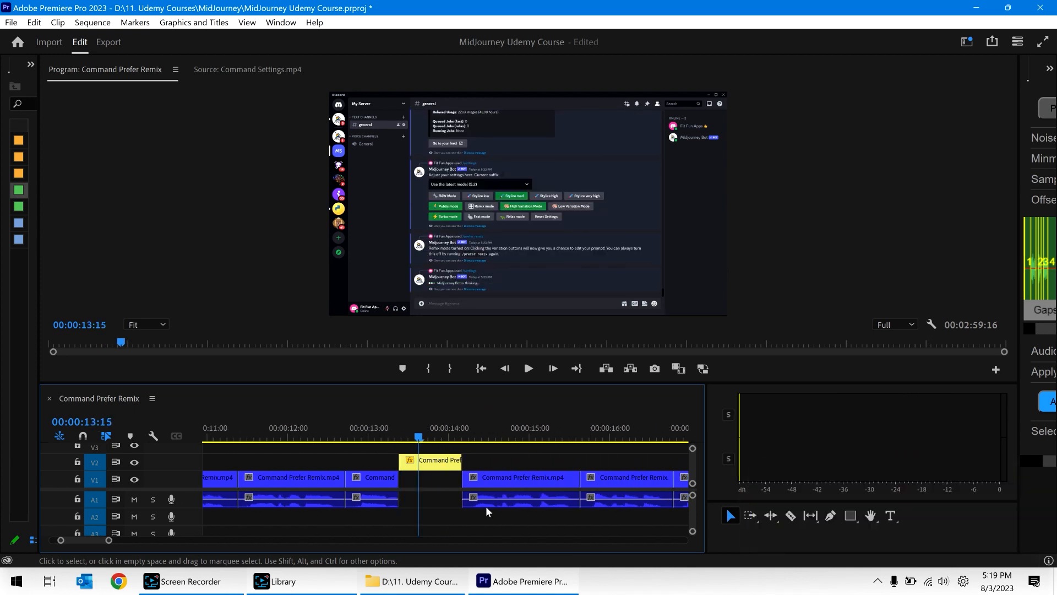
{"action": "key", "text": "ctrl+z"}
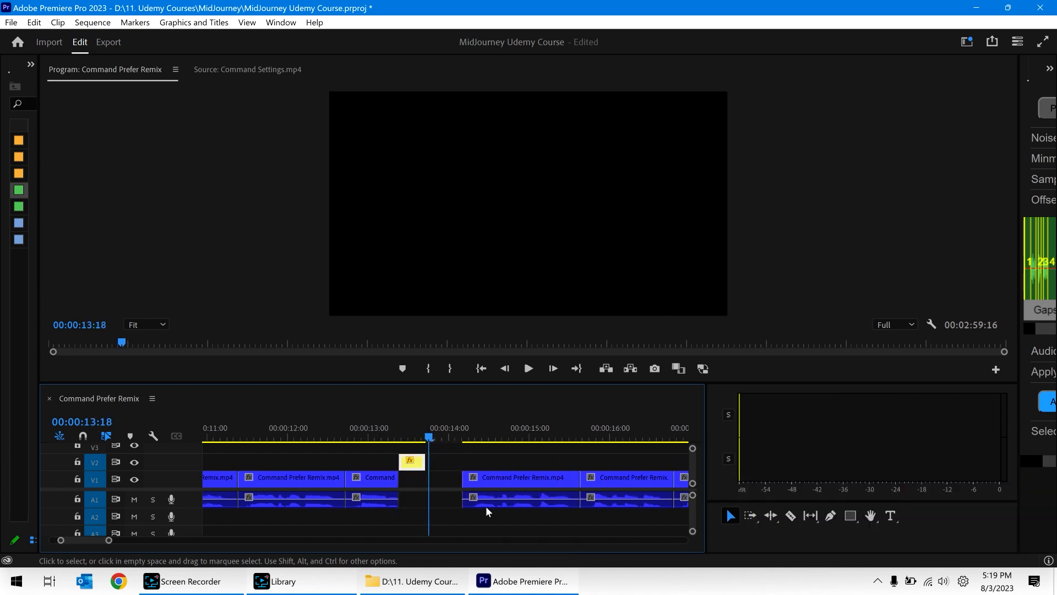
Check the frames around the start of the sped-up yellow clip at 00:00:13:09.
{"action": "key", "text": "Left"}
{"action": "key", "text": "Left"}
{"action": "key", "text": "Left"}
{"action": "key", "text": "Left"}
{"action": "key", "text": "Left"}
{"action": "key", "text": "Left"}
{"action": "key", "text": "Left"}
{"action": "key", "text": "Left"}
{"action": "key", "text": "Left"}
{"action": "key", "text": "Left"}
{"action": "key", "text": "Left"}
{"action": "key", "text": "Left"}
{"action": "key", "text": "Right"}
{"action": "key", "text": "Right"}
{"action": "key", "text": "Right"}
{"action": "key", "text": "Right"}
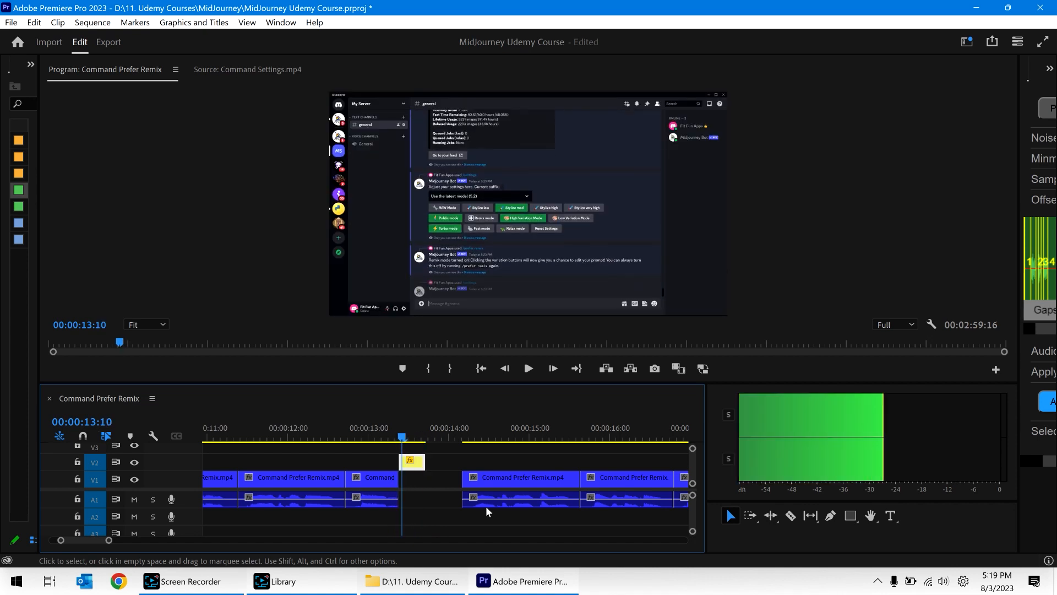
Speed up the short yellow clip at 00:00:18:00 without shifting the trailing clips, and check its frames up to 00:00:18:04.
{"action": "key", "text": "Down"}
{"action": "key", "text": "Down"}
{"action": "key", "text": "Down"}
{"action": "key", "text": "Down"}
{"action": "key", "text": "Down"}
{"action": "key", "text": "Right"}
{"action": "key", "text": "Left"}
{"action": "key", "text": "Right"}
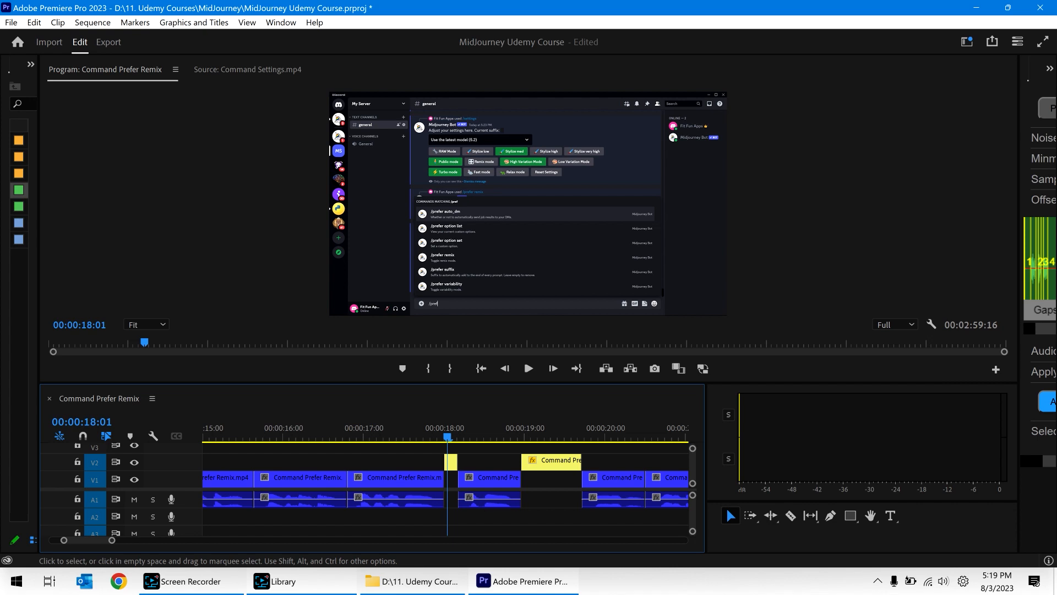
{"action": "key", "text": "ctrl+z"}
{"action": "key", "text": "Right"}
{"action": "key", "text": "Right"}
{"action": "key", "text": "Right"}
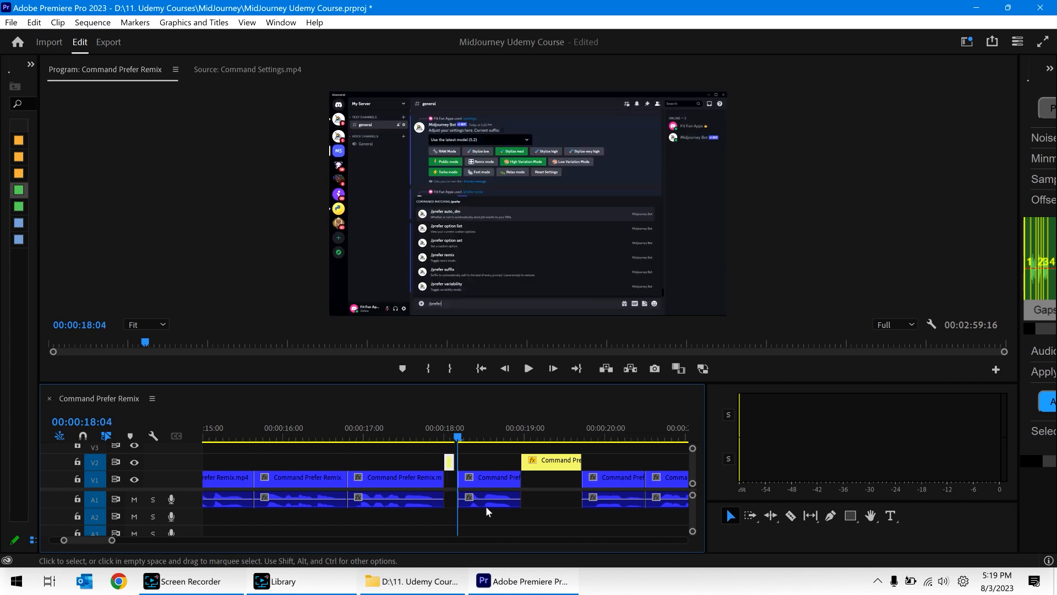
Review the yellow clip starting just before 00:00:19:00 and set its speed to 150% without shifting the trailing clips.
{"action": "key", "text": "Down"}
{"action": "key", "text": "Right"}
{"action": "key", "text": "Right"}
{"action": "key", "text": "Right"}
{"action": "key", "text": "Right"}
{"action": "key", "text": "Right"}
{"action": "key", "text": "Right"}
{"action": "key", "text": "Right"}
{"action": "key", "text": "Right"}
{"action": "key", "text": "Right"}
{"action": "key", "text": "Right"}
{"action": "key", "text": "Right"}
{"action": "key", "text": "Right"}
{"action": "key", "text": "Right"}
{"action": "key", "text": "Right"}
{"action": "key", "text": "Right"}
{"action": "key", "text": "Right"}
{"action": "key", "text": "Right"}
{"action": "key", "text": "Left"}
{"action": "key", "text": "Left"}
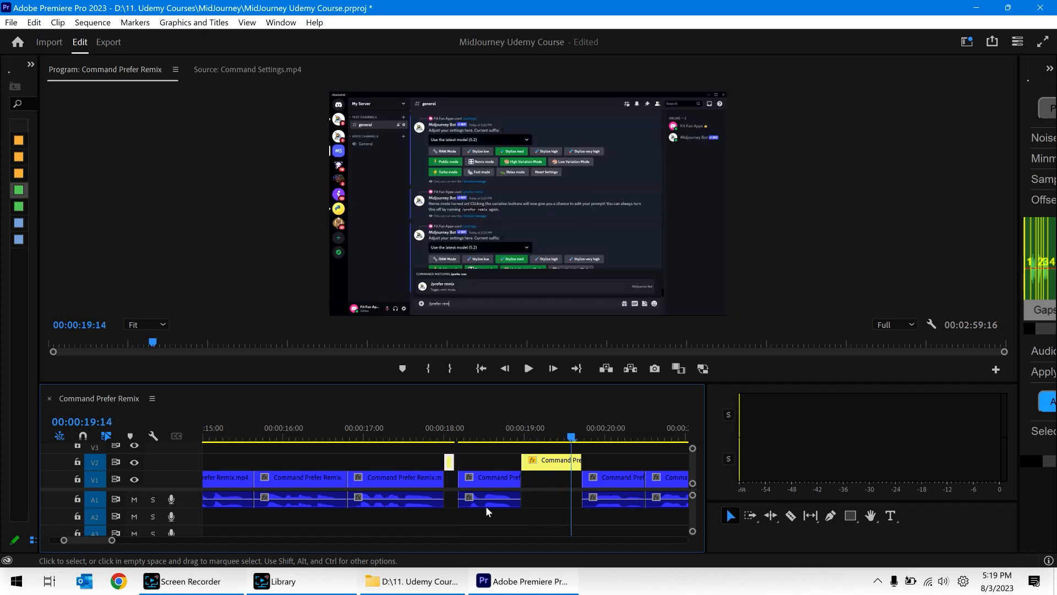
{"action": "key", "text": "d"}
{"action": "key", "text": "ctrl+r"}
{"action": "type", "text": "150"}
{"action": "key", "text": "Return"}
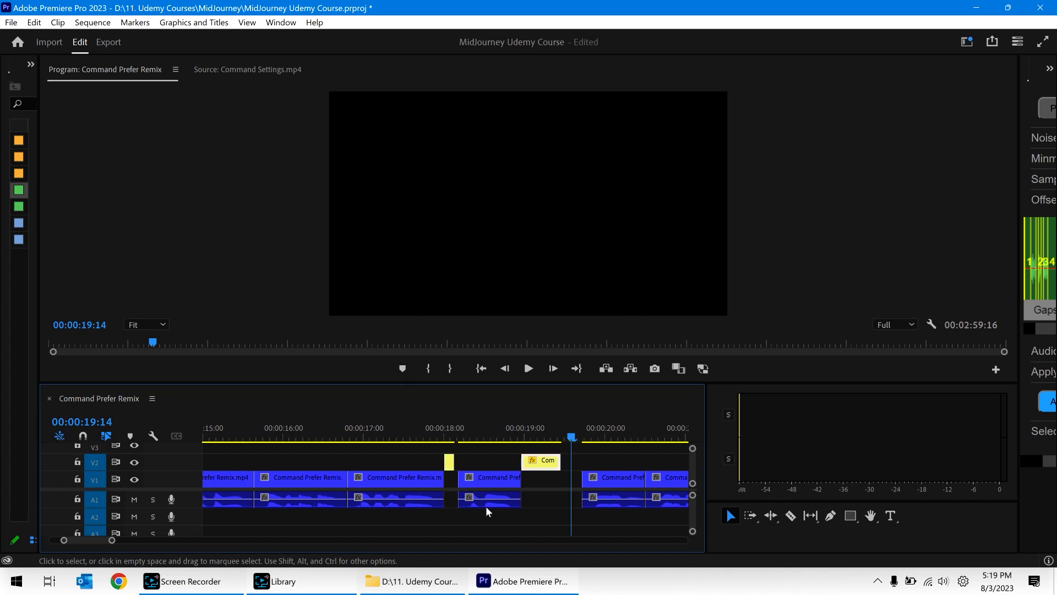
Step back through the yellow clip starting just before 00:00:19:00 and set its speed to 200% without shifting the trailing clips.
{"action": "key", "text": "Left"}
{"action": "key", "text": "Left"}
{"action": "key", "text": "Left"}
{"action": "key", "text": "Left"}
{"action": "key", "text": "Left"}
{"action": "key", "text": "Left"}
{"action": "key", "text": "Left"}
{"action": "key", "text": "Left"}
{"action": "key", "text": "Left"}
{"action": "key", "text": "Left"}
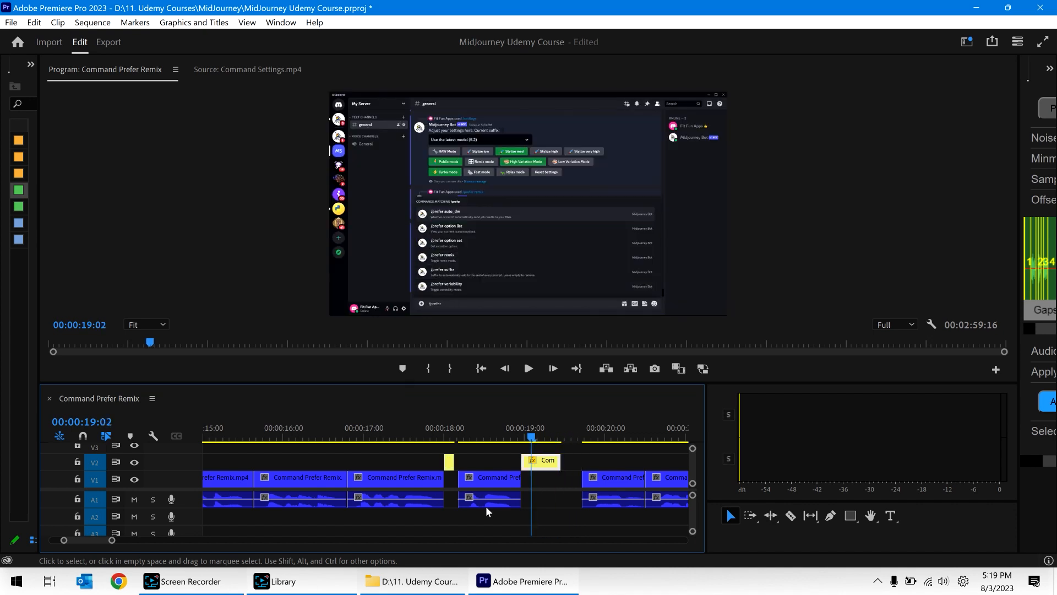
{"action": "key", "text": "Left"}
{"action": "key", "text": "Left"}
{"action": "key", "text": "Left"}
{"action": "key", "text": "Left"}
{"action": "key", "text": "Right"}
{"action": "key", "text": "Right"}
{"action": "key", "text": "Right"}
{"action": "key", "text": "ctrl+r"}
{"action": "type", "text": "200"}
{"action": "key", "text": "Return"}
Check the last frames of the sped-up clip near 00:00:19:00 and play the sequence on through the following yellow clips.
{"action": "key", "text": "Left"}
{"action": "key", "text": "Left"}
{"action": "key", "text": "Left"}
{"action": "key", "text": "Left"}
{"action": "key", "text": "space"}
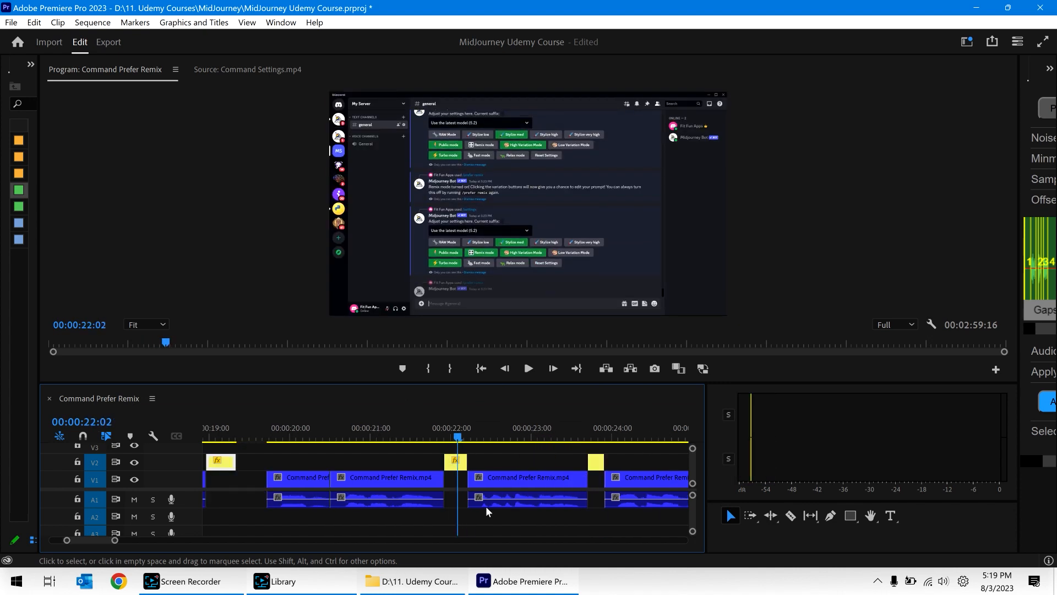
{"action": "key", "text": "space"}
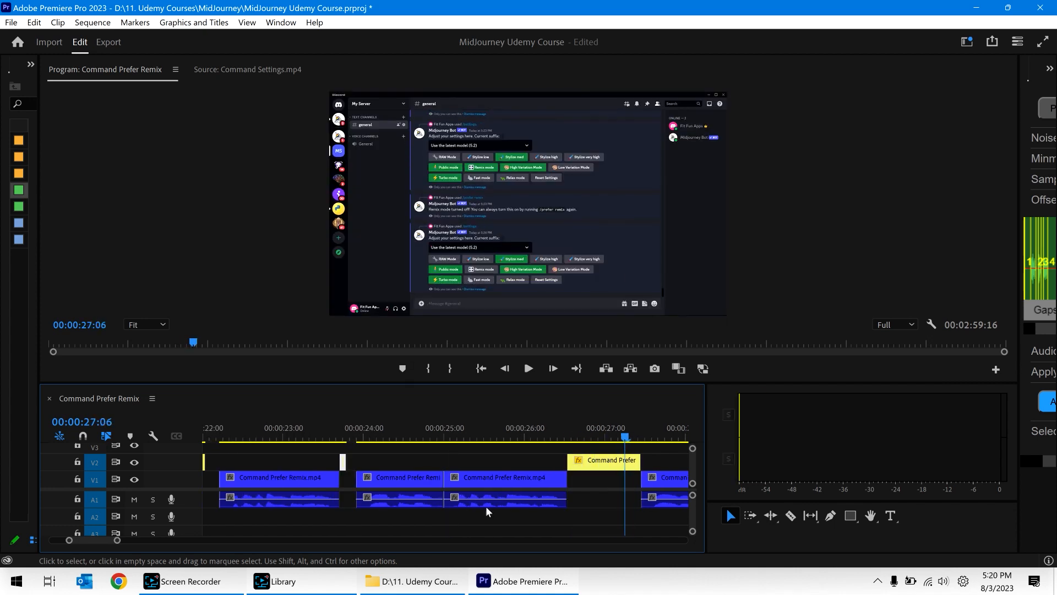
Speed up the yellow clip starting around 00:00:26:12 without shifting the trailing clips, and return the playhead near its start.
{"action": "key", "text": "ctrl+r"}
{"action": "mouse_move", "coordinate": [583, 434]}
{"action": "left_mouse_down"}
{"action": "mouse_move", "coordinate": [571, 433]}
{"action": "mouse_move", "coordinate": [602, 437]}
{"action": "mouse_move", "coordinate": [573, 435]}
{"action": "left_mouse_up"}
{"action": "key", "text": "Right"}
{"action": "key", "text": "Right"}
{"action": "key", "text": "Right"}
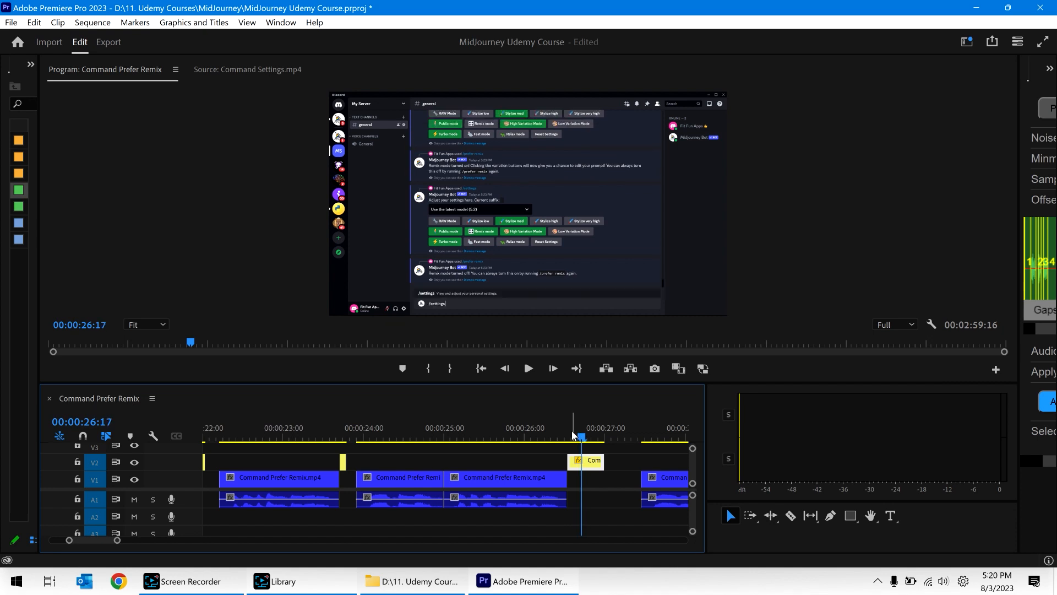
Step through the frames of the sped-up yellow clip from 00:00:26:17 to 00:00:27:01.
{"action": "key", "text": "Right"}
{"action": "key", "text": "Right"}
{"action": "key", "text": "Right"}
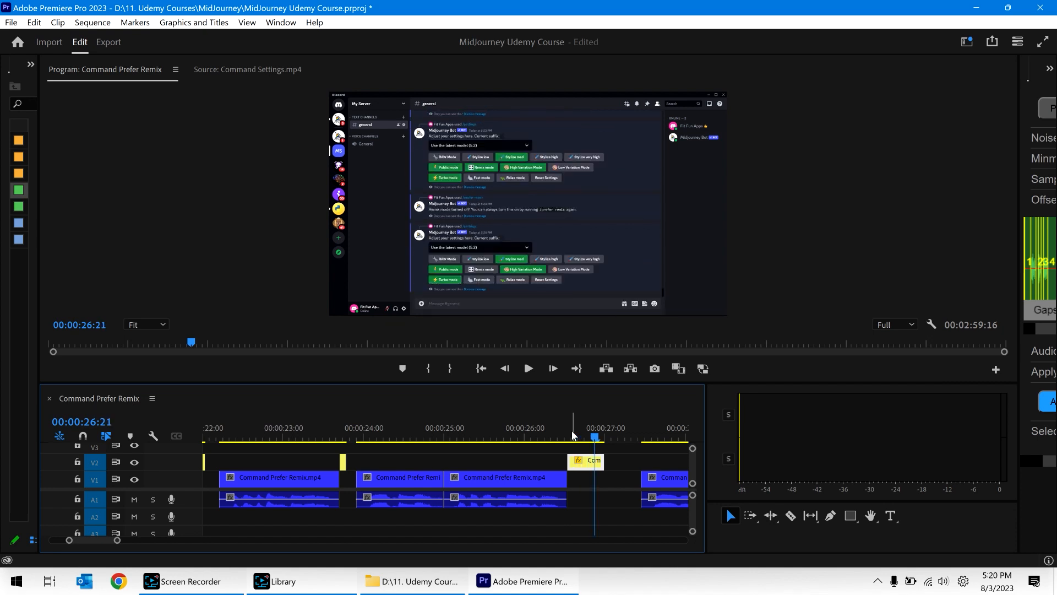
{"action": "key", "text": "Right"}
{"action": "key", "text": "Right"}
{"action": "key", "text": "Right"}
{"action": "key", "text": "Right"}
{"action": "key", "text": "Right"}
{"action": "key", "text": "Right"}
{"action": "key", "text": "Right"}
{"action": "key", "text": "Right"}
{"action": "key", "text": "Right"}
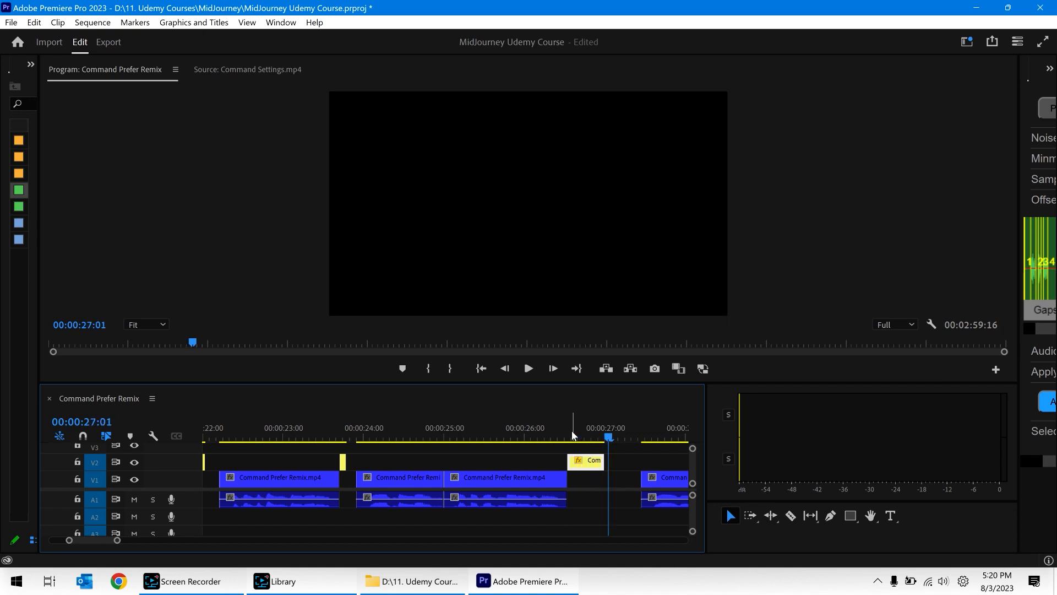
Review the yellow clip starting at 00:00:31:05 up to 00:00:31:15 and speed it up without shifting the trailing clips.
{"action": "left_click", "coordinate": [561, 436]}
{"action": "key", "text": "Down"}
{"action": "key", "text": "Down"}
{"action": "key", "text": "Down"}
{"action": "key", "text": "Down"}
{"action": "key", "text": "Down"}
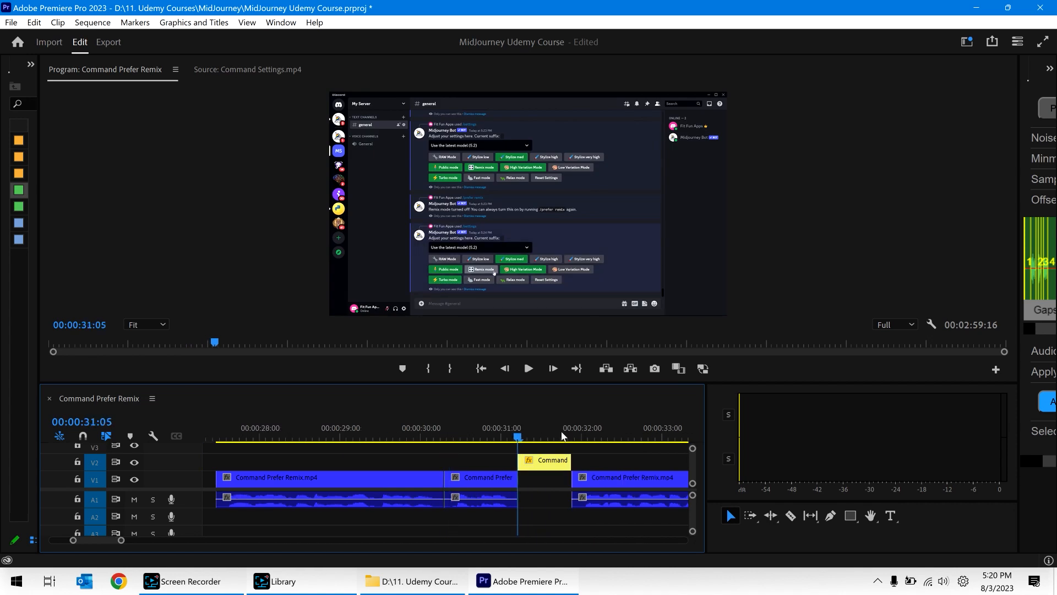
{"action": "key", "text": "Right"}
{"action": "key", "text": "Right"}
{"action": "key", "text": "Right"}
{"action": "key", "text": "Right"}
{"action": "key", "text": "Right"}
{"action": "key", "text": "Right"}
{"action": "key", "text": "Right"}
{"action": "key", "text": "Right"}
{"action": "key", "text": "Right"}
{"action": "key", "text": "Right"}
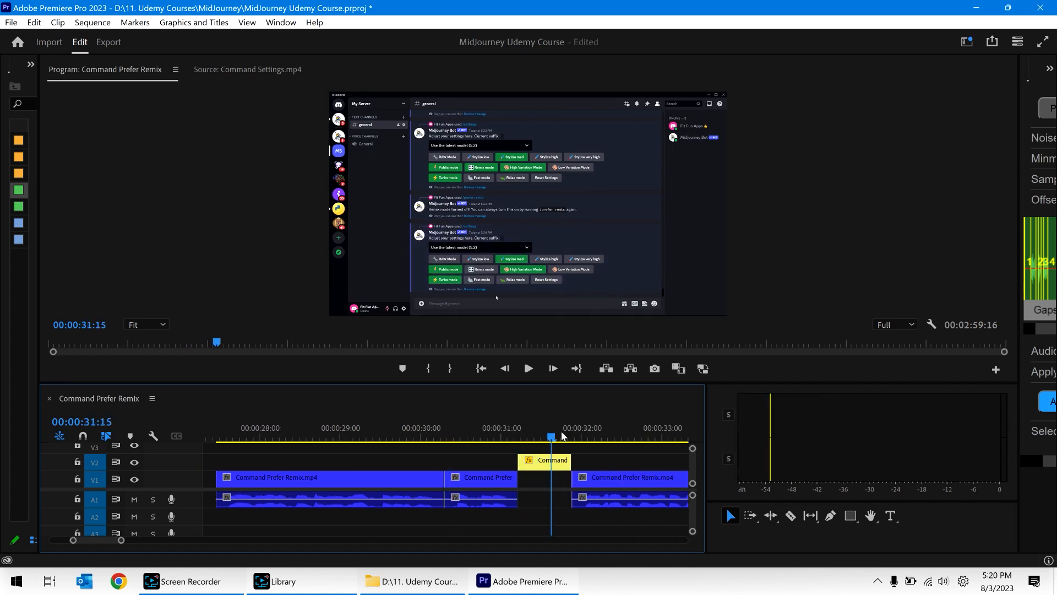
{"action": "key", "text": "ctrl+z"}
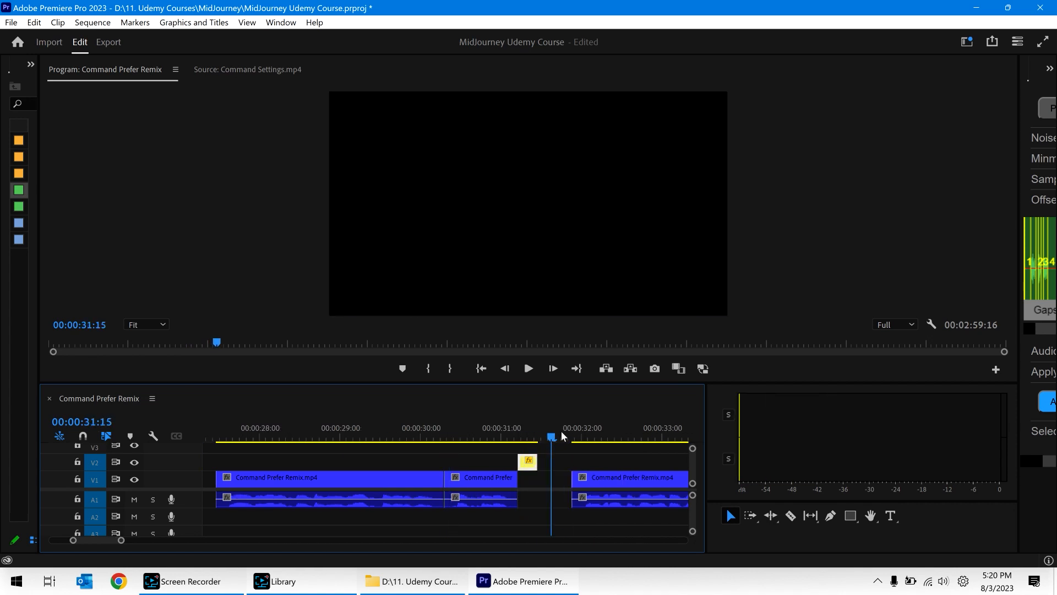
Check the frames of the sped-up yellow clip between 00:00:31:05 and 00:00:31:10.
{"action": "key", "text": "Up"}
{"action": "key", "text": "Up"}
{"action": "key", "text": "Right"}
{"action": "key", "text": "Right"}
{"action": "key", "text": "Right"}
{"action": "key", "text": "Right"}
{"action": "key", "text": "Right"}
{"action": "key", "text": "Right"}
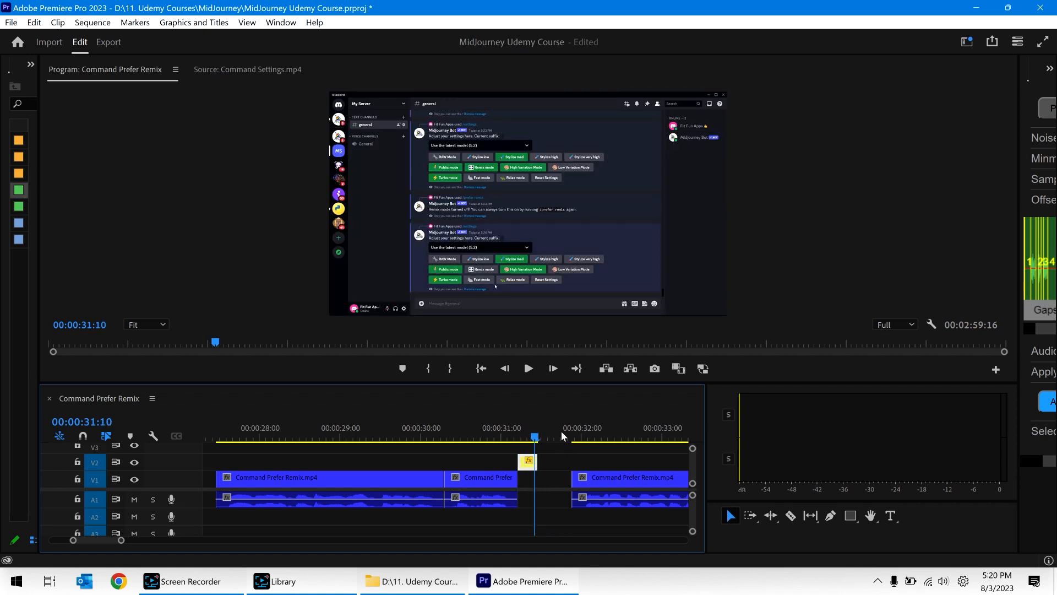
{"action": "key", "text": "Left"}
{"action": "key", "text": "Left"}
{"action": "key", "text": "Left"}
{"action": "key", "text": "Right"}
{"action": "key", "text": "Left"}
{"action": "key", "text": "Left"}
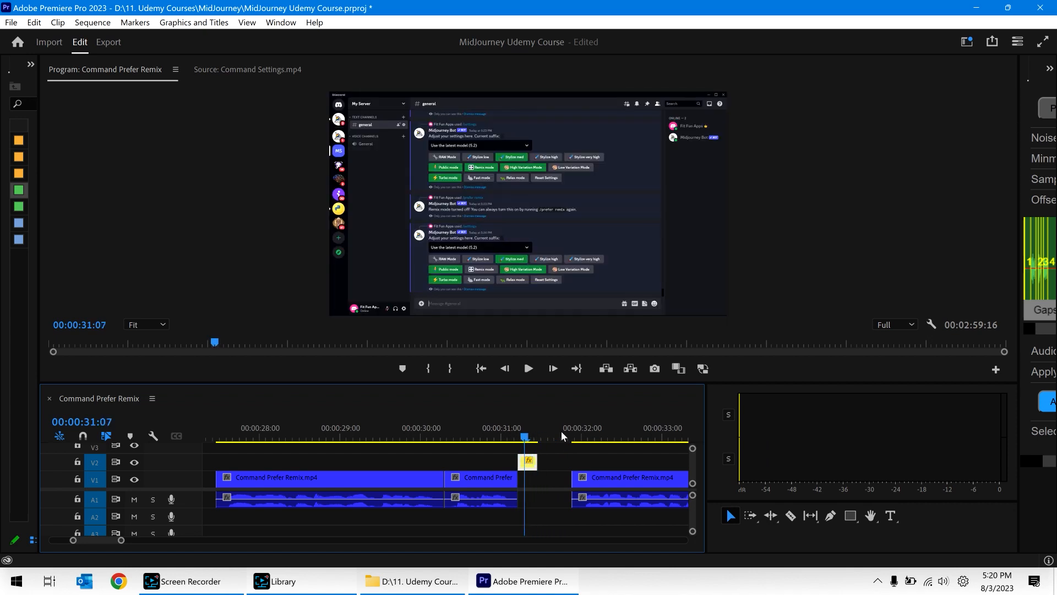
{"action": "key", "text": "Right"}
Review the short yellow clip ending near 00:00:33:20 and speed it up without shifting the trailing clips.
{"action": "key", "text": "Down"}
{"action": "key", "text": "Down"}
{"action": "key", "text": "Down"}
{"action": "key", "text": "Right"}
{"action": "key", "text": "Right"}
{"action": "key", "text": "Right"}
{"action": "key", "text": "Right"}
{"action": "key", "text": "Right"}
{"action": "key", "text": "Left"}
{"action": "key", "text": "Left"}
{"action": "key", "text": "ctrl+alt+w"}
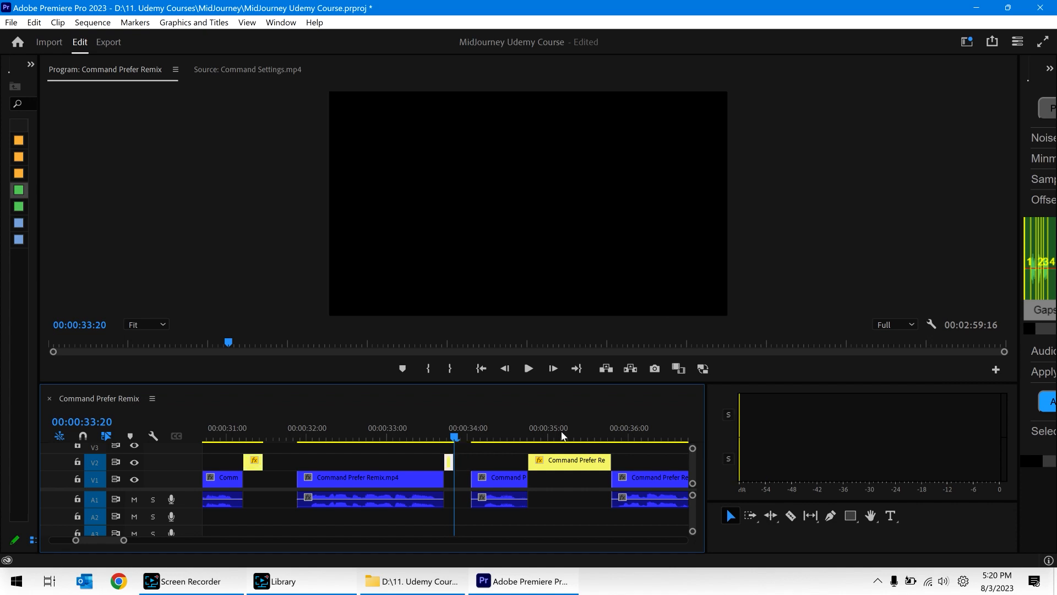
Examine the frames of the yellow clip starting between 00:00:34:00 and 00:00:35:00 for on-screen changes, ending at 00:00:35:02.
{"action": "key", "text": "Down"}
{"action": "key", "text": "Down"}
{"action": "key", "text": "Right"}
{"action": "key", "text": "Right"}
{"action": "key", "text": "Right"}
{"action": "key", "text": "Right"}
{"action": "key", "text": "Right"}
{"action": "key", "text": "Right"}
{"action": "key", "text": "Right"}
{"action": "key", "text": "Right"}
{"action": "key", "text": "Right"}
{"action": "key", "text": "Right"}
{"action": "key", "text": "Right"}
{"action": "key", "text": "Right"}
{"action": "key", "text": "Right"}
{"action": "key", "text": "Right"}
{"action": "key", "text": "Right"}
{"action": "key", "text": "Right"}
{"action": "key", "text": "Right"}
{"action": "key", "text": "Left"}
{"action": "key", "text": "Left"}
{"action": "key", "text": "Left"}
{"action": "key", "text": "Left"}
{"action": "key", "text": "Left"}
{"action": "key", "text": "Left"}
{"action": "key", "text": "Left"}
{"action": "key", "text": "Left"}
{"action": "key", "text": "Left"}
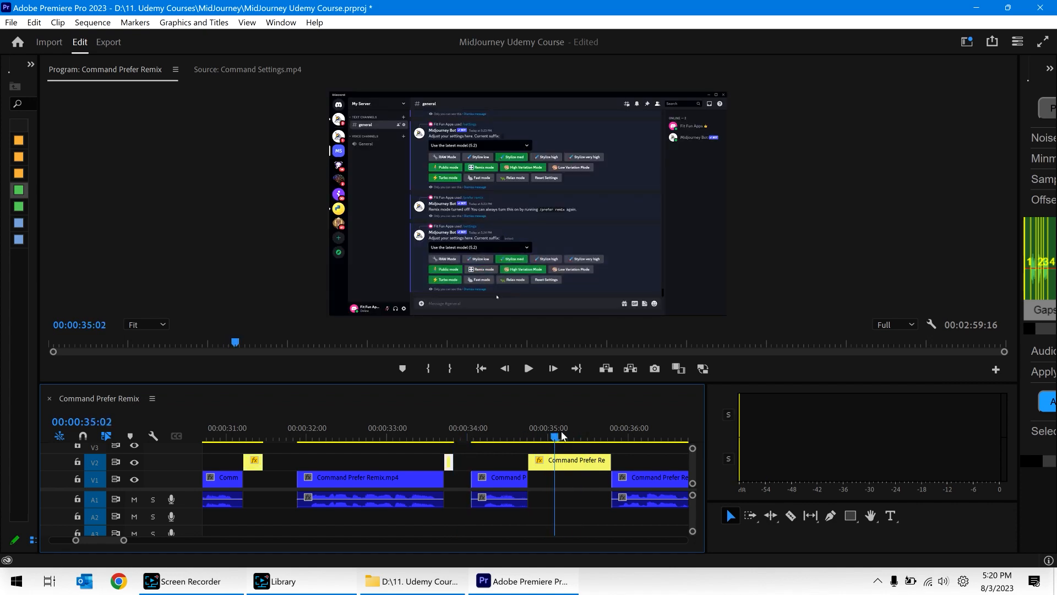
Review the frames after 00:00:35:02 in the same yellow clip and speed the clip up without shifting the trailing clips.
{"action": "key", "text": "Right"}
{"action": "key", "text": "Right"}
{"action": "key", "text": "Right"}
{"action": "key", "text": "Right"}
{"action": "key", "text": "Right"}
{"action": "key", "text": "Right"}
{"action": "key", "text": "Right"}
{"action": "key", "text": "Right"}
{"action": "key", "text": "Right"}
{"action": "key", "text": "Right"}
{"action": "key", "text": "Right"}
{"action": "key", "text": "Left"}
{"action": "key", "text": "Left"}
{"action": "key", "text": "Left"}
{"action": "key", "text": "Left"}
{"action": "key", "text": "Left"}
{"action": "key", "text": "Left"}
{"action": "key", "text": "Left"}
{"action": "key", "text": "Left"}
{"action": "key", "text": "Left"}
{"action": "key", "text": "ctrl+alt+w"}
Check the frames of the sped-up yellow clip around 00:00:35:00 back and forth up to its end at 00:00:35:04.
{"action": "key", "text": "Left"}
{"action": "key", "text": "Left"}
{"action": "key", "text": "Left"}
{"action": "key", "text": "Left"}
{"action": "key", "text": "Left"}
{"action": "key", "text": "Left"}
{"action": "key", "text": "Right"}
{"action": "key", "text": "Right"}
{"action": "key", "text": "Right"}
{"action": "key", "text": "Right"}
{"action": "key", "text": "Right"}
{"action": "key", "text": "Right"}
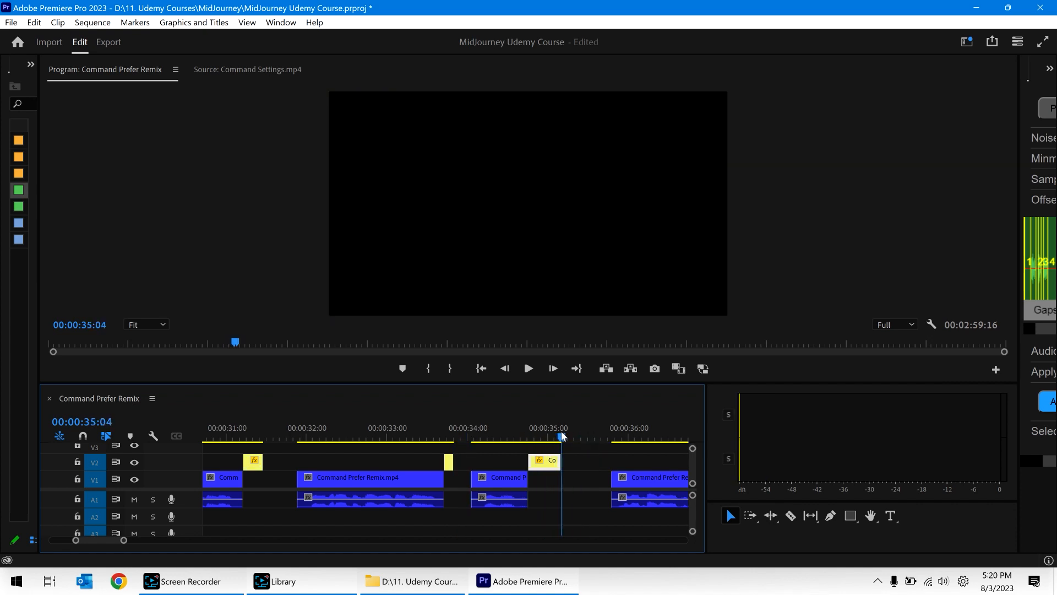
{"action": "key", "text": "Left"}
{"action": "key", "text": "Left"}
{"action": "key", "text": "Left"}
{"action": "key", "text": "Left"}
{"action": "key", "text": "Left"}
{"action": "key", "text": "Left"}
{"action": "key", "text": "Left"}
{"action": "key", "text": "Left"}
{"action": "key", "text": "Left"}
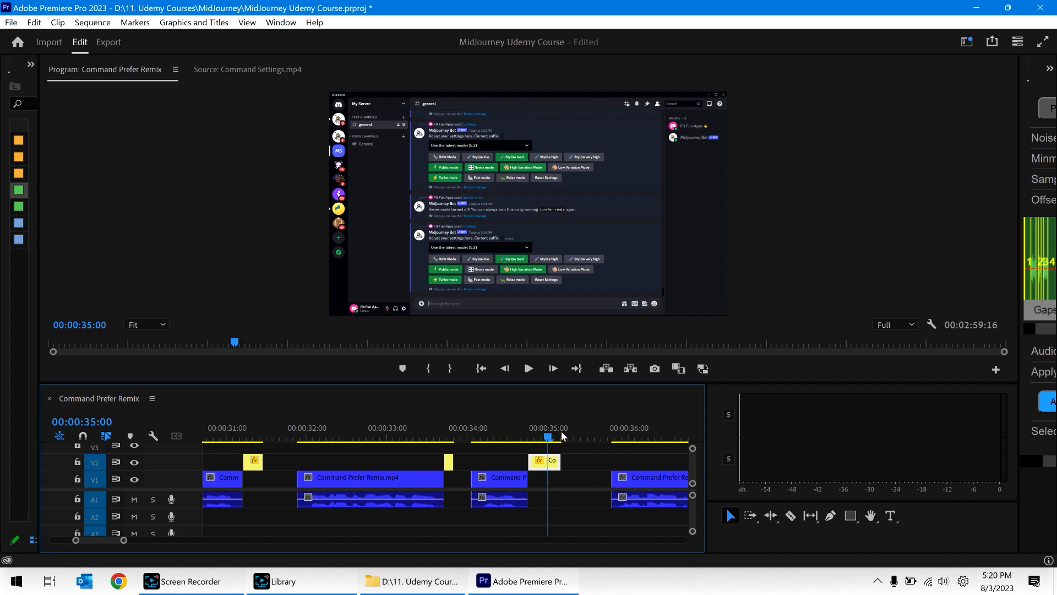
Review the sped-up yellow clip's frames between 00:00:34:18 and 00:00:35:02 back and forth for on-screen changes.
{"action": "key", "text": "Right"}
{"action": "key", "text": "Right"}
{"action": "key", "text": "Right"}
{"action": "key", "text": "Right"}
{"action": "key", "text": "Right"}
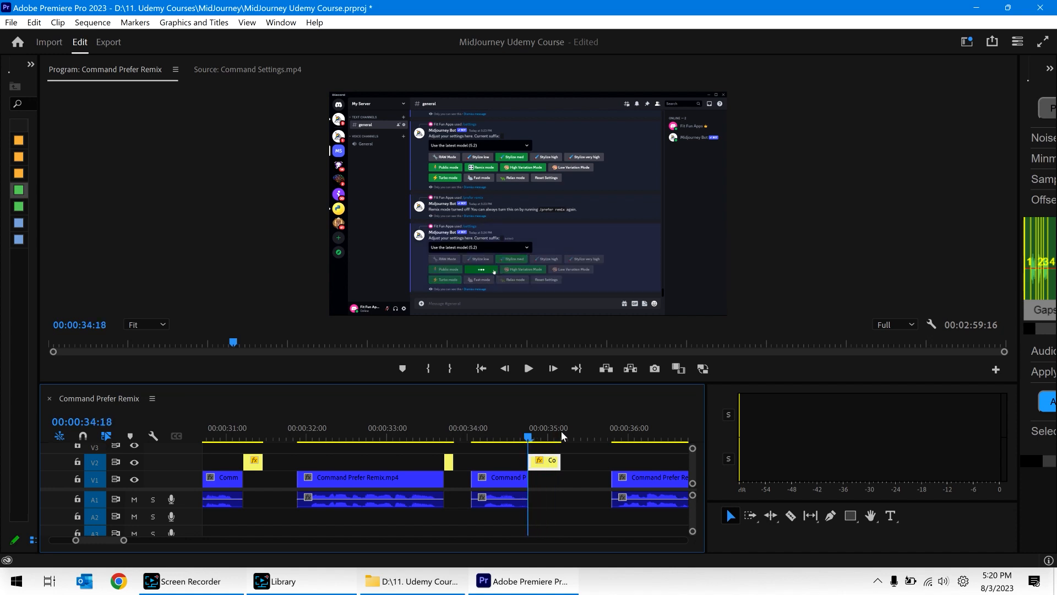
{"action": "key", "text": "Right"}
{"action": "key", "text": "Right"}
{"action": "key", "text": "Right"}
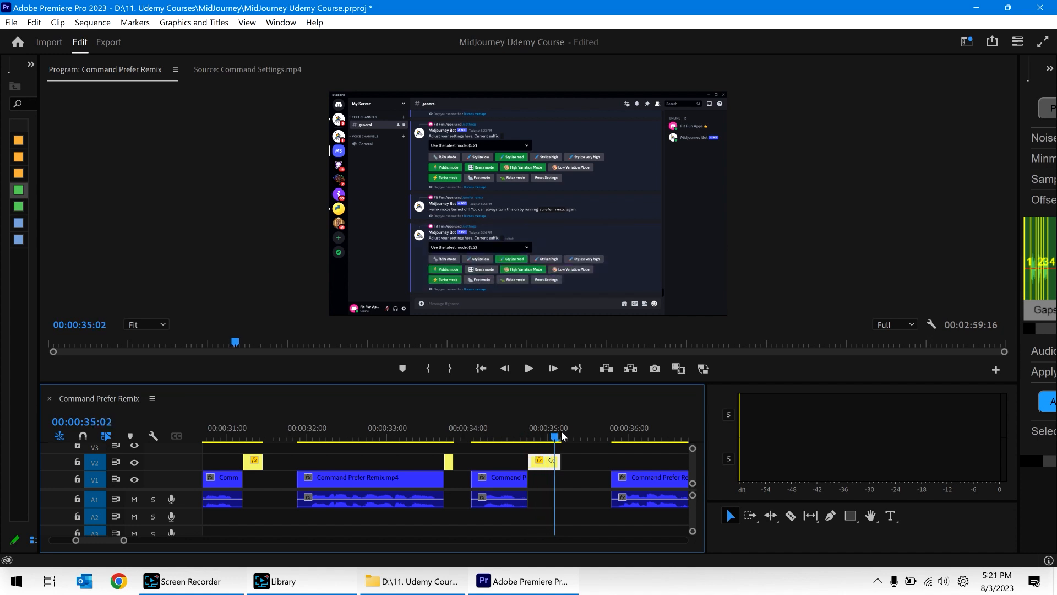
{"action": "key", "text": "Left"}
{"action": "key", "text": "Left"}
{"action": "key", "text": "Left"}
{"action": "key", "text": "Left"}
{"action": "key", "text": "Left"}
{"action": "key", "text": "Left"}
{"action": "key", "text": "Right"}
{"action": "key", "text": "Right"}
{"action": "key", "text": "Right"}
{"action": "key", "text": "Right"}
{"action": "key", "text": "Right"}
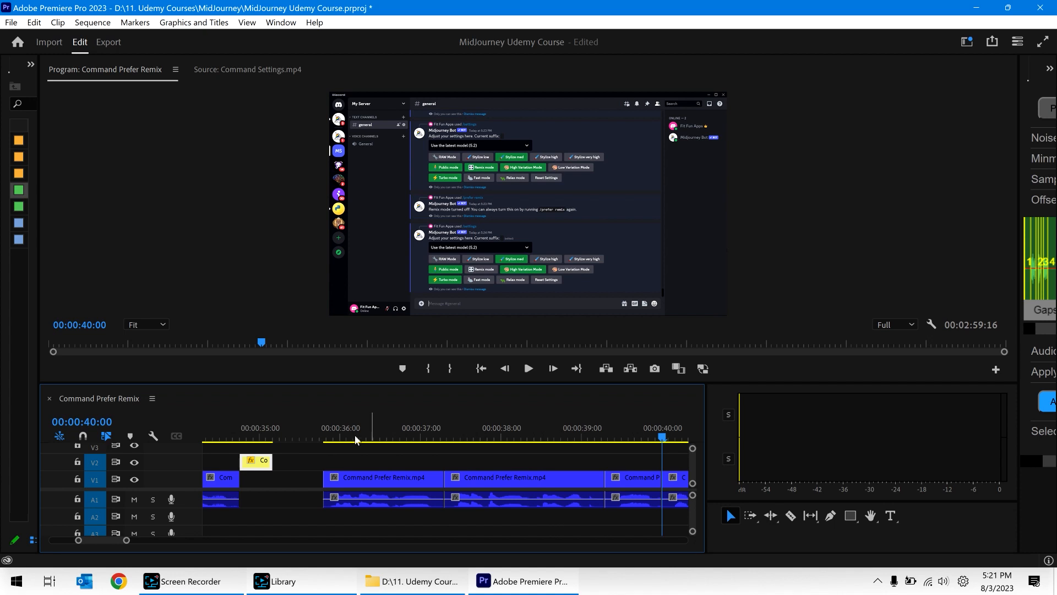
Review the yellow clip starting at 00:00:41:13 frame by frame and speed it up without shifting the trailing clips.
{"action": "key", "text": "Down"}
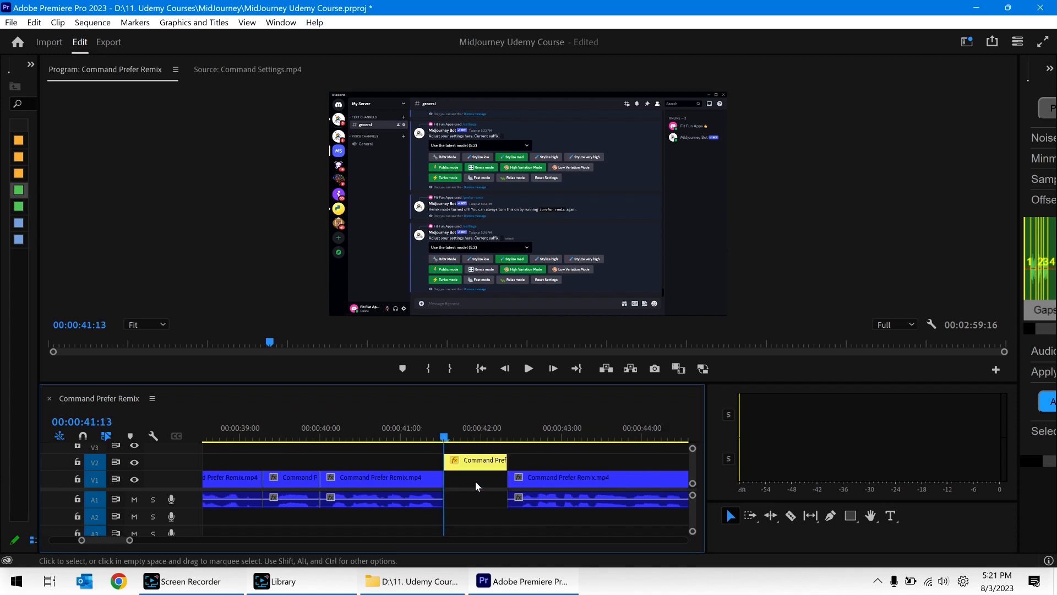
{"action": "key", "text": "Right"}
{"action": "key", "text": "Right"}
{"action": "key", "text": "Right"}
{"action": "key", "text": "Right"}
{"action": "key", "text": "Right"}
{"action": "key", "text": "Right"}
{"action": "key", "text": "Right"}
{"action": "key", "text": "Right"}
{"action": "key", "text": "Right"}
{"action": "key", "text": "Right"}
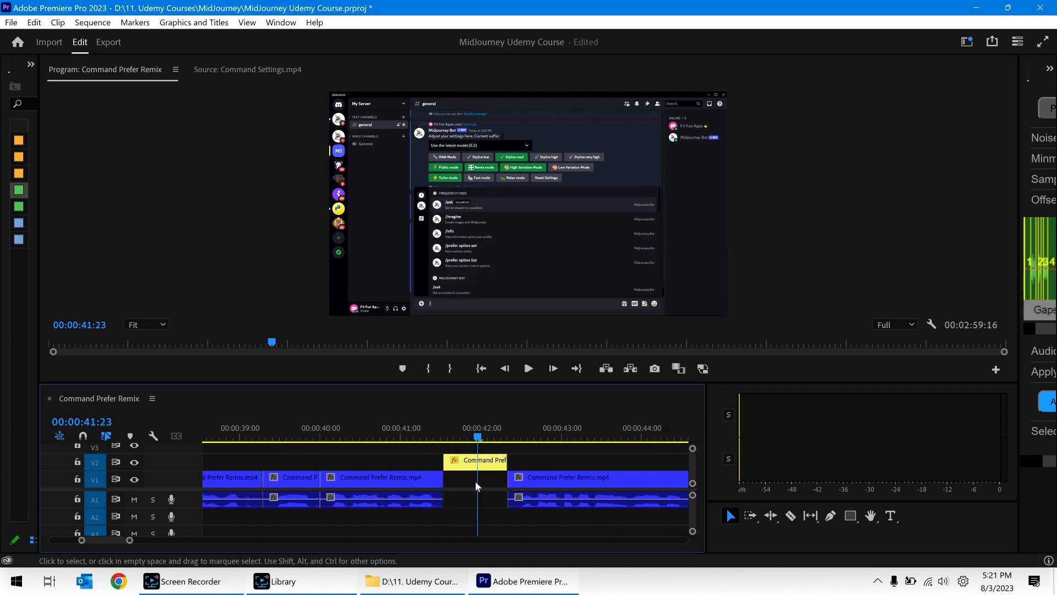
{"action": "key", "text": "Right"}
{"action": "key", "text": "Right"}
Play on to the short yellow clip starting at 00:00:45:13 and speed it up, leaving the trailing clips in place.
{"action": "key", "text": "Down"}
{"action": "key", "text": "space"}
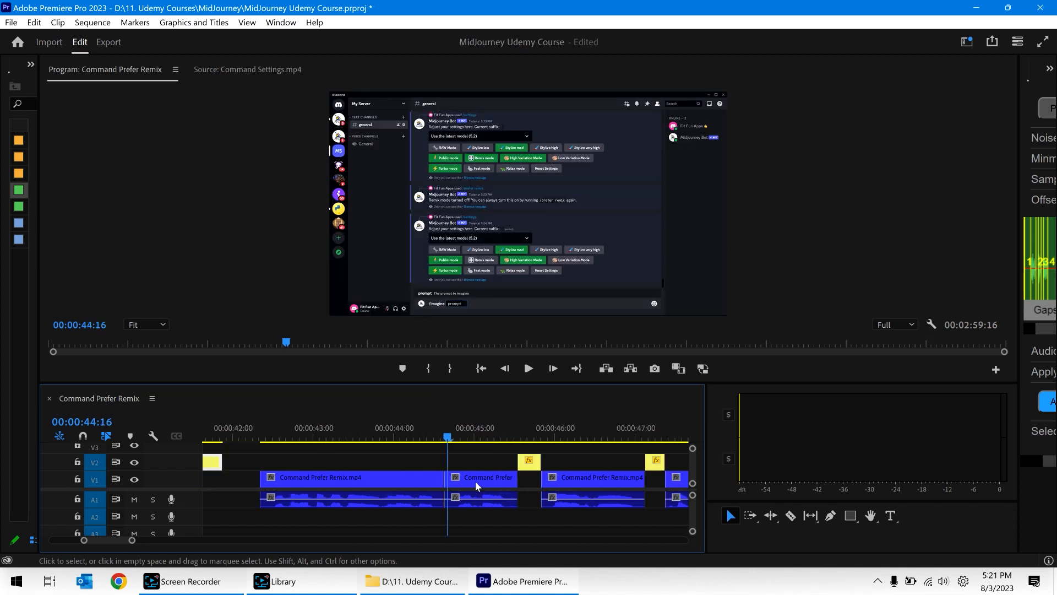
{"action": "key", "text": "Up"}
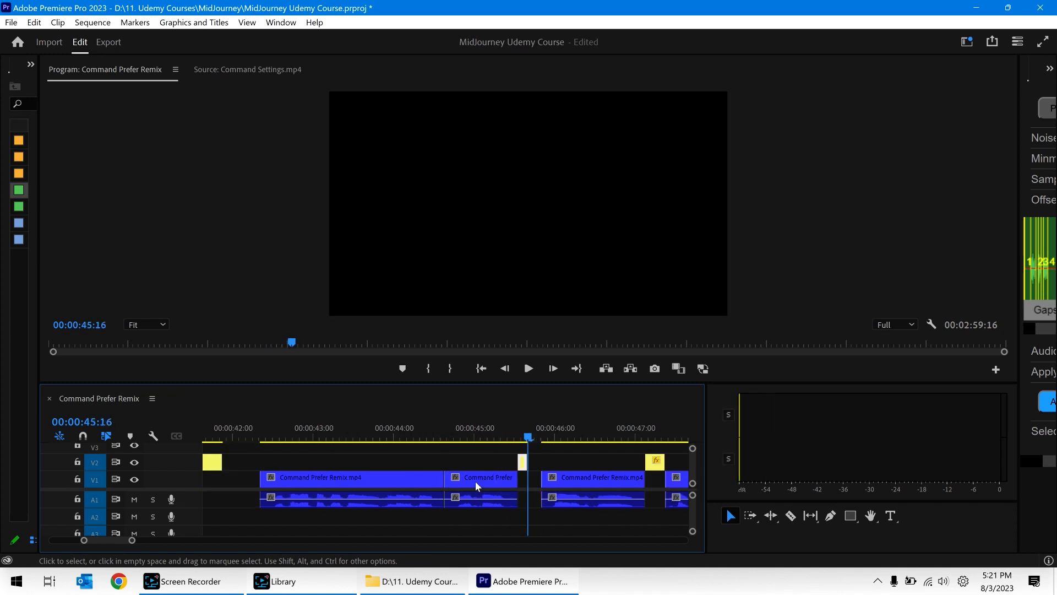
{"action": "left_click", "coordinate": [474, 482]}
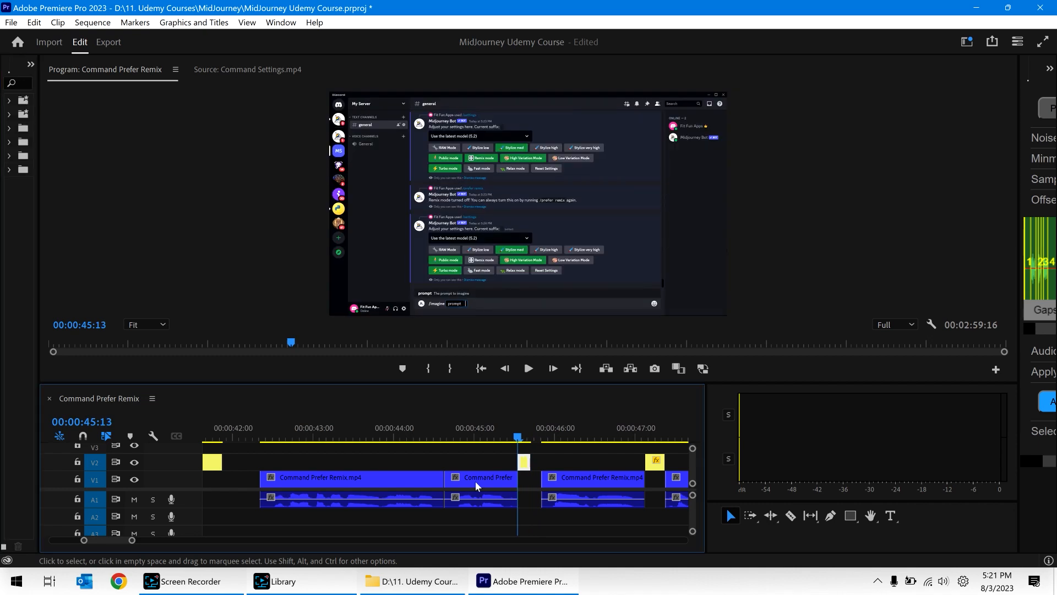
Check the frames of the sped-up yellow clip starting at 00:00:45:13 back and forth.
{"action": "key", "text": "Right"}
{"action": "key", "text": "Right"}
{"action": "key", "text": "Right"}
{"action": "key", "text": "Right"}
{"action": "key", "text": "Right"}
{"action": "key", "text": "Left"}
{"action": "key", "text": "Left"}
{"action": "key", "text": "Left"}
{"action": "key", "text": "Left"}
{"action": "key", "text": "Left"}
{"action": "key", "text": "Left"}
{"action": "key", "text": "Right"}
{"action": "key", "text": "Right"}
{"action": "key", "text": "Right"}
{"action": "key", "text": "Right"}
{"action": "key", "text": "Right"}
Play on to the short yellow clip just before 00:00:47:04 and speed it up without shifting the trailing clips.
{"action": "key", "text": "space"}
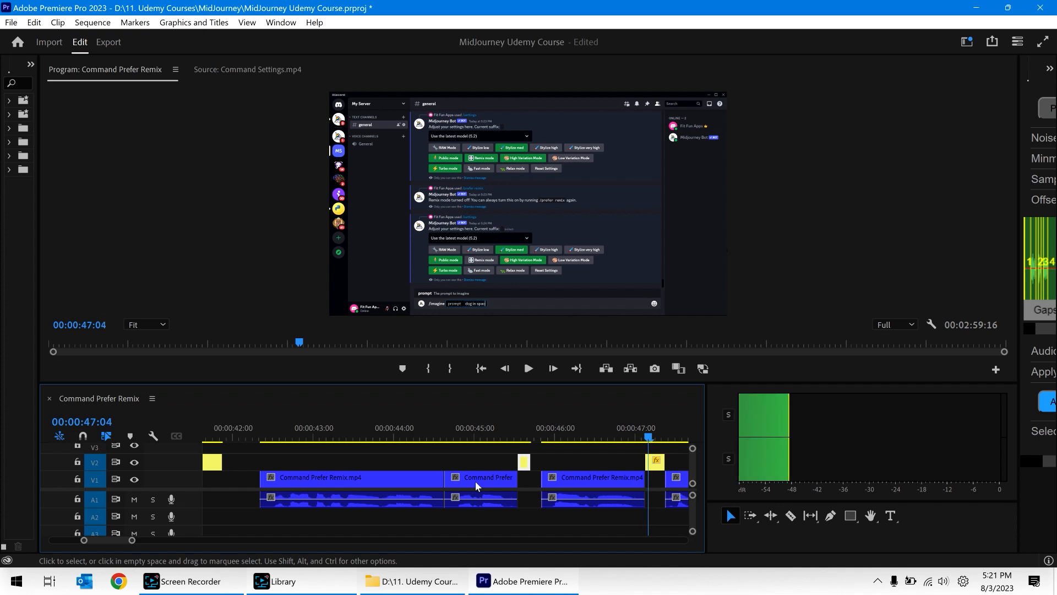
{"action": "key", "text": "Left"}
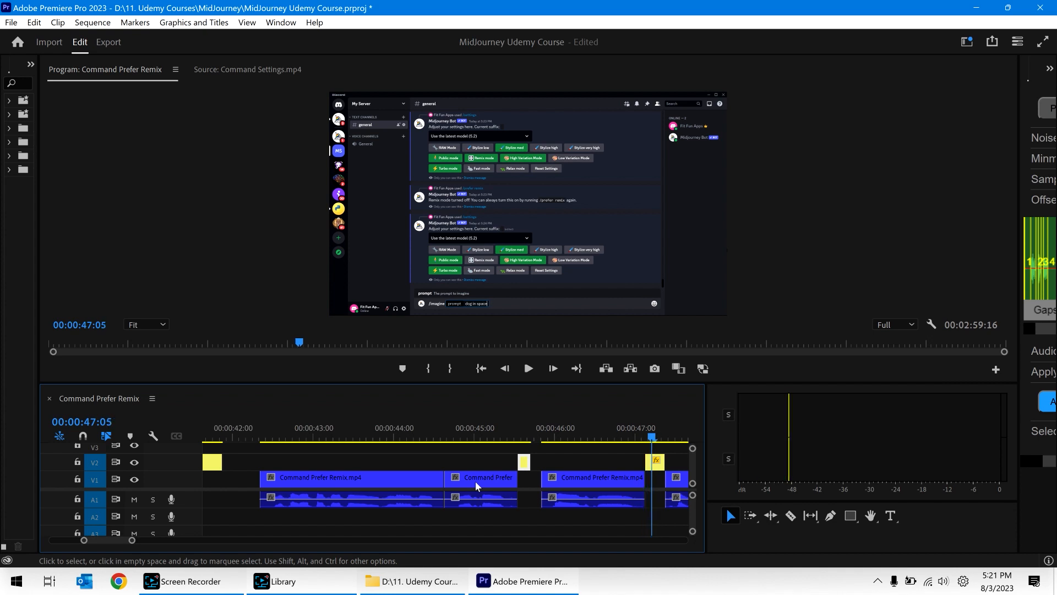
{"action": "key", "text": "ctrl+alt+w"}
{"action": "key", "text": "Left"}
{"action": "key", "text": "Left"}
{"action": "key", "text": "Down"}
{"action": "key", "text": "Down"}
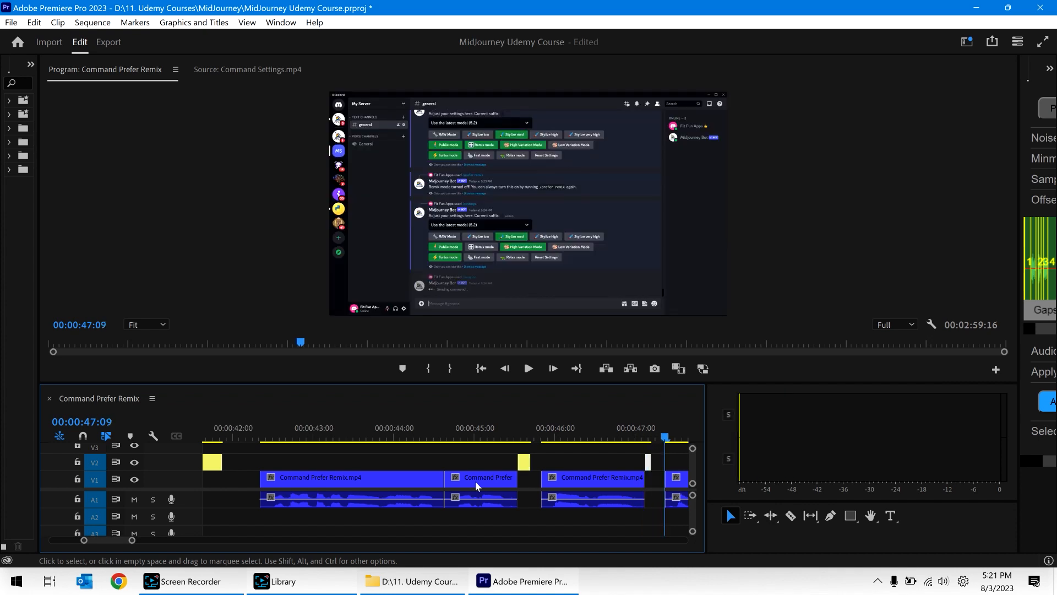
Review the footage from 00:00:47:09 into the long 200% yellow clip that starts at 00:00:47:23.
{"action": "key", "text": "Right"}
{"action": "key", "text": "Right"}
{"action": "key", "text": "Down"}
{"action": "key", "text": "space"}
{"action": "key", "text": "Up"}
{"action": "key", "text": "minus"}
{"action": "key", "text": "minus"}
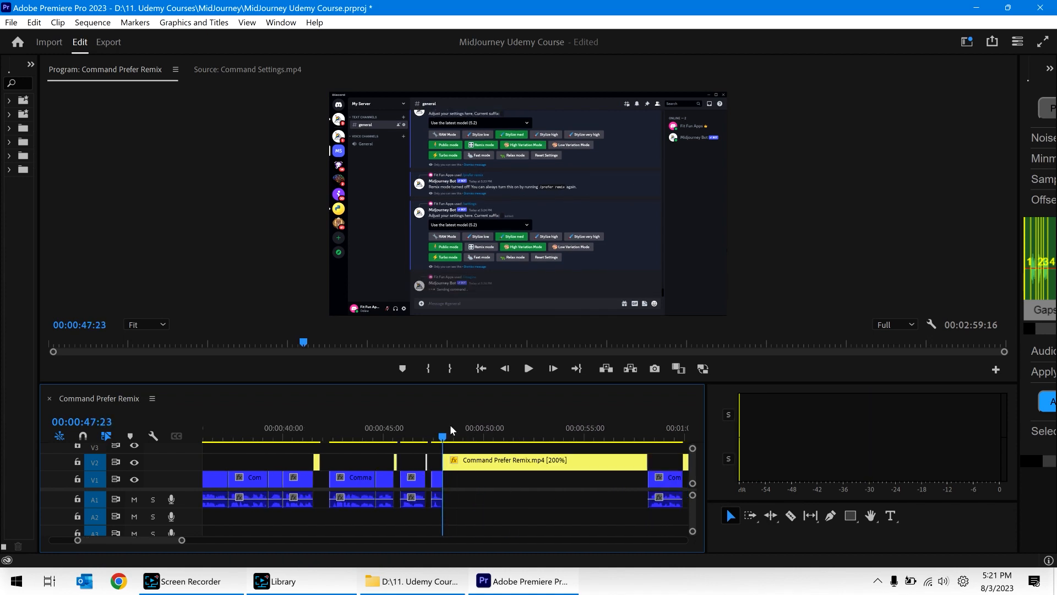
{"action": "mouse_move", "coordinate": [447, 428]}
{"action": "left_mouse_down"}
{"action": "mouse_move", "coordinate": [643, 430]}
{"action": "mouse_move", "coordinate": [440, 427]}
{"action": "left_mouse_up"}
{"action": "key", "text": "space"}
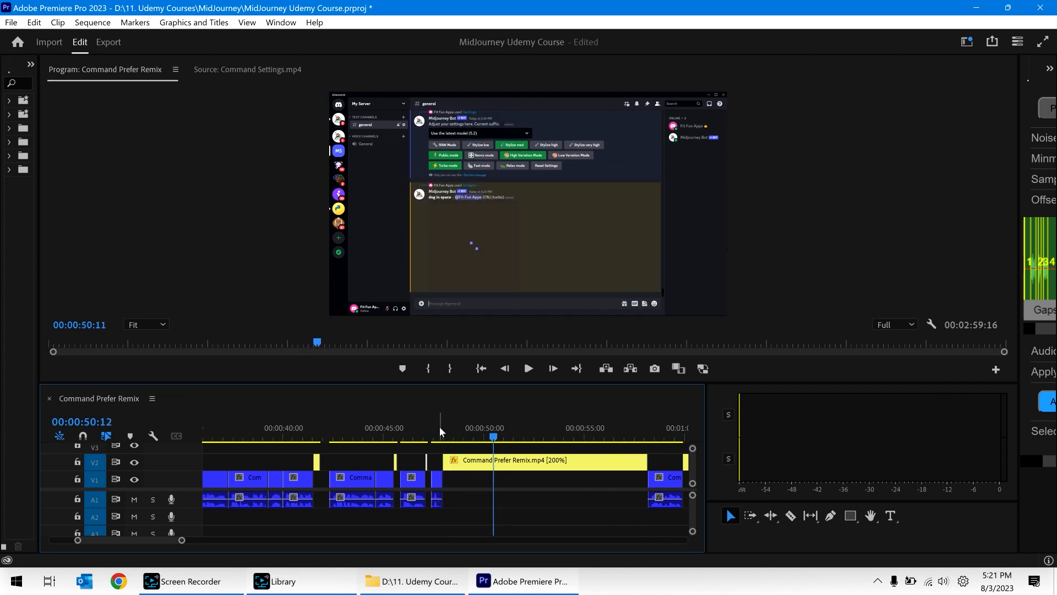
Replay the opening of the long 200% yellow clip and ripple trim an unneeded part near its start.
{"action": "left_click", "coordinate": [439, 427]}
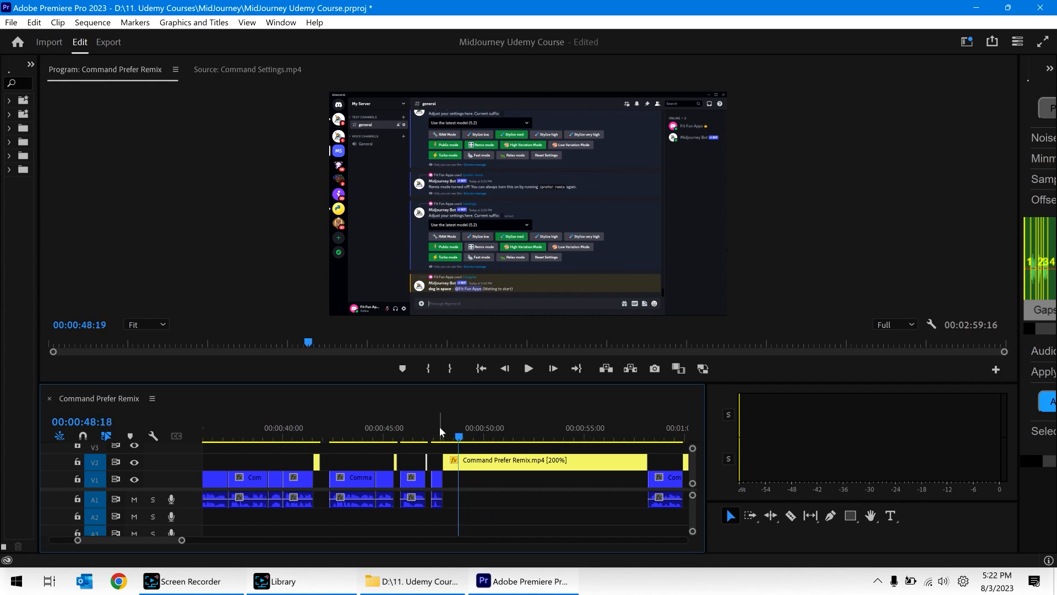
{"action": "key", "text": "space"}
{"action": "key", "text": "space"}
{"action": "key", "text": "q"}
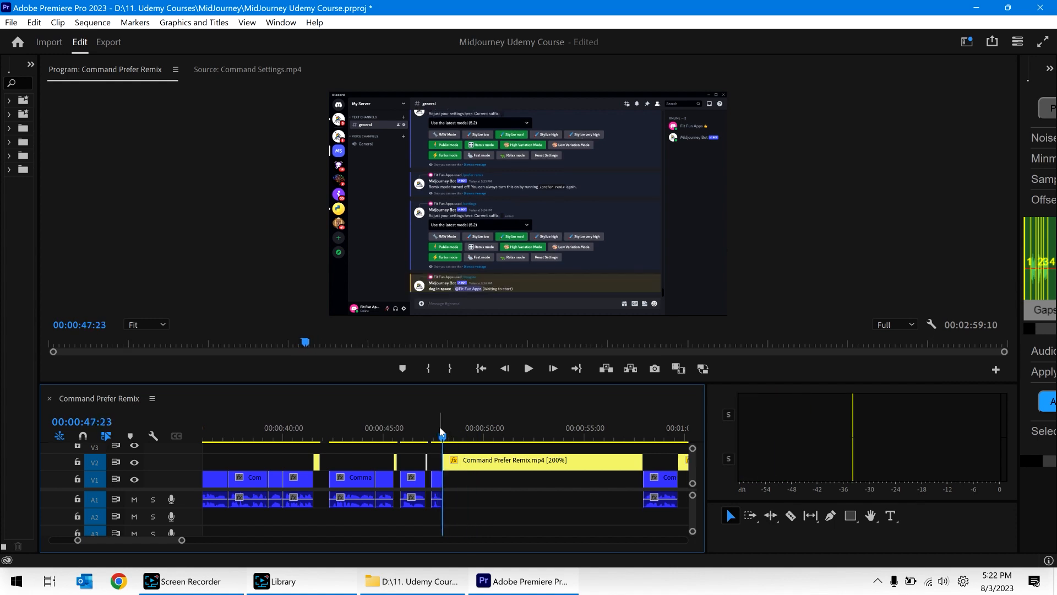
Go through the long 200% yellow clip frame by frame from 00:00:47:23 to 00:00:51:07, examining the image generation progress.
{"action": "key", "text": "Right"}
{"action": "key", "text": "Right"}
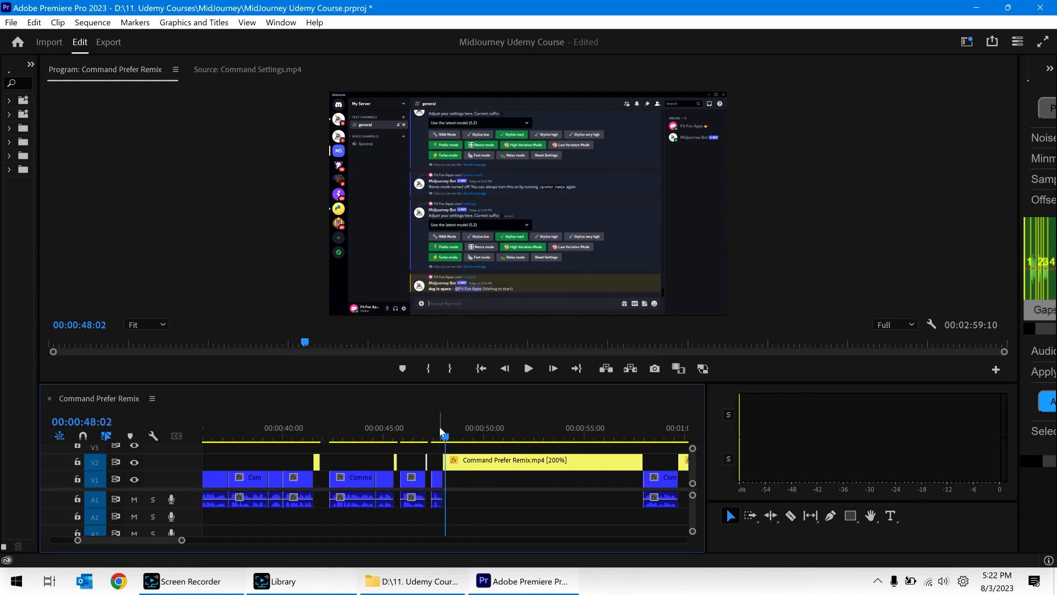
{"action": "key", "text": "Right"}
{"action": "key", "text": "Right"}
{"action": "key", "text": "Right"}
{"action": "key", "text": "Right"}
{"action": "key", "text": "Right"}
{"action": "key", "text": "Right"}
{"action": "key", "text": "Right"}
{"action": "key", "text": "Right"}
{"action": "key", "text": "Right"}
{"action": "key", "text": "Right"}
{"action": "key", "text": "Right"}
{"action": "key", "text": "Right"}
{"action": "key", "text": "Right"}
{"action": "key", "text": "Right"}
{"action": "key", "text": "Right"}
{"action": "key", "text": "Right"}
{"action": "key", "text": "Right"}
{"action": "key", "text": "Right"}
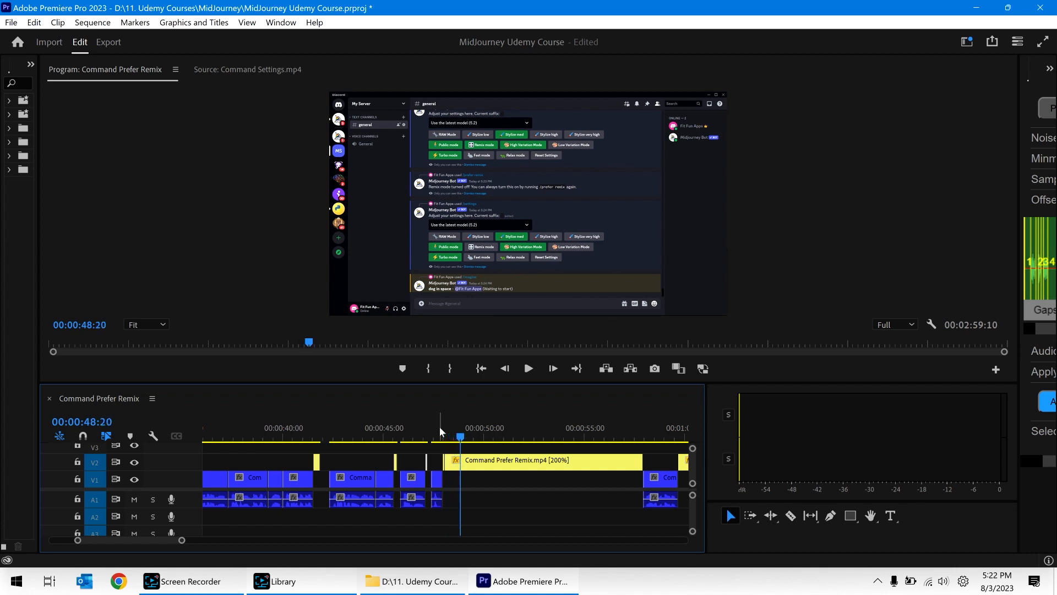
{"action": "key", "text": "Right"}
{"action": "key", "text": "Right"}
{"action": "key", "text": "Right"}
{"action": "key", "text": "Right"}
{"action": "key", "text": "Right"}
{"action": "key", "text": "Right"}
{"action": "key", "text": "Right"}
{"action": "key", "text": "Right"}
{"action": "key", "text": "Right"}
{"action": "key", "text": "Right"}
{"action": "key", "text": "Right"}
{"action": "key", "text": "Right"}
{"action": "key", "text": "Right"}
{"action": "key", "text": "Right"}
{"action": "key", "text": "Right"}
{"action": "key", "text": "Right"}
{"action": "key", "text": "Right"}
{"action": "key", "text": "Right"}
{"action": "key", "text": "="}
{"action": "key", "text": "Right"}
{"action": "key", "text": "Right"}
{"action": "key", "text": "Right"}
{"action": "key", "text": "Right"}
{"action": "key", "text": "Right"}
{"action": "key", "text": "Right"}
{"action": "key", "text": "Right"}
{"action": "key", "text": "Right"}
{"action": "key", "text": "Right"}
{"action": "key", "text": "Right"}
{"action": "key", "text": "Right"}
{"action": "key", "text": "Right"}
{"action": "key", "text": "Right"}
{"action": "key", "text": "Right"}
{"action": "key", "text": "Right"}
{"action": "key", "text": "Right"}
{"action": "key", "text": "Right"}
{"action": "key", "text": "Right"}
{"action": "key", "text": "Right"}
{"action": "key", "text": "Right"}
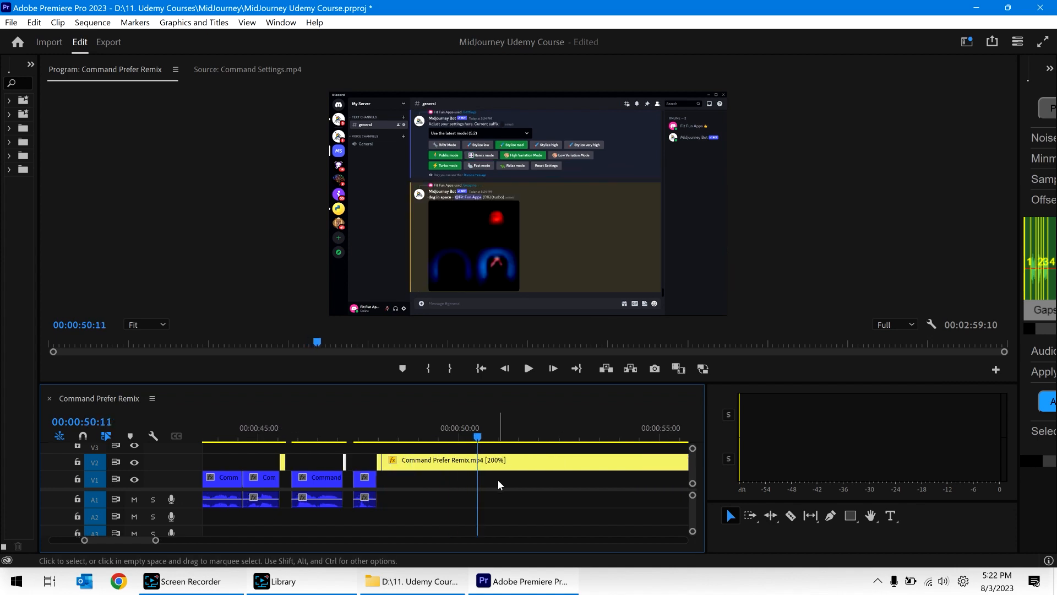
{"action": "key", "text": "Right"}
{"action": "key", "text": "Right"}
{"action": "key", "text": "Right"}
{"action": "key", "text": "Right"}
{"action": "key", "text": "Right"}
{"action": "key", "text": "Right"}
{"action": "key", "text": "Right"}
{"action": "key", "text": "Right"}
{"action": "key", "text": "Right"}
{"action": "key", "text": "Right"}
{"action": "key", "text": "Right"}
{"action": "key", "text": "Right"}
{"action": "key", "text": "Right"}
{"action": "key", "text": "Right"}
{"action": "key", "text": "Right"}
{"action": "key", "text": "Right"}
{"action": "key", "text": "Right"}
{"action": "key", "text": "Right"}
{"action": "key", "text": "Right"}
{"action": "key", "text": "Right"}
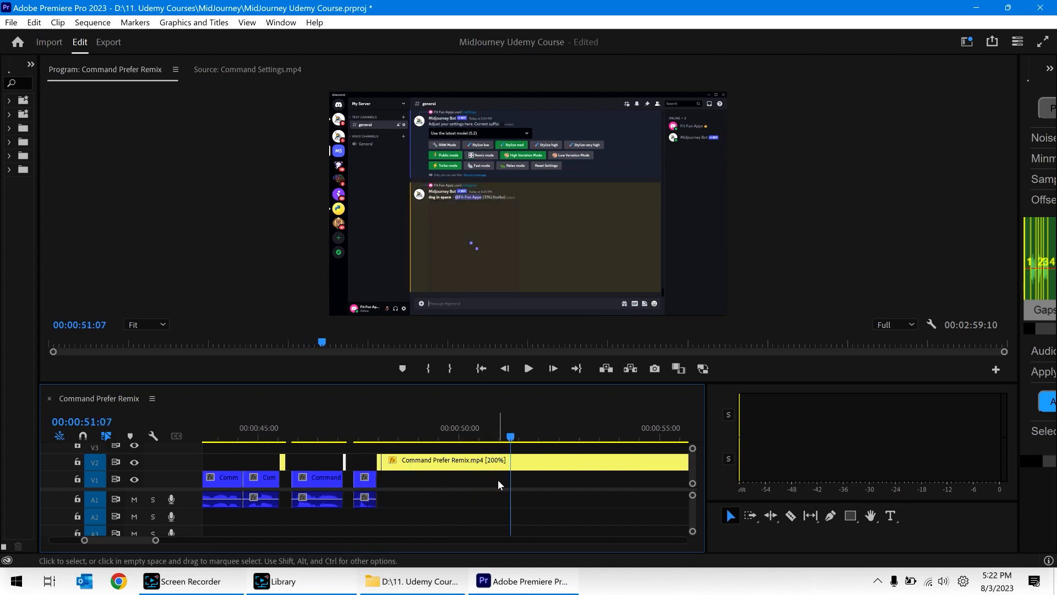
Find the frame around 00:00:52:20 where the four astronaut dog images show and ripple trim the clip's earlier waiting part.
{"action": "key", "text": "shift+Right"}
{"action": "key", "text": "shift+Right"}
{"action": "key", "text": "shift+Right"}
{"action": "key", "text": "shift+Right"}
{"action": "key", "text": "shift+Right"}
{"action": "key", "text": "shift+Right"}
{"action": "key", "text": "shift+Right"}
{"action": "key", "text": "shift+Right"}
{"action": "key", "text": "shift+Right"}
{"action": "key", "text": "Right"}
{"action": "key", "text": "Right"}
{"action": "key", "text": "Left"}
{"action": "key", "text": "Left"}
{"action": "key", "text": "Left"}
{"action": "key", "text": "Left"}
{"action": "key", "text": "Left"}
{"action": "key", "text": "Left"}
{"action": "key", "text": "Left"}
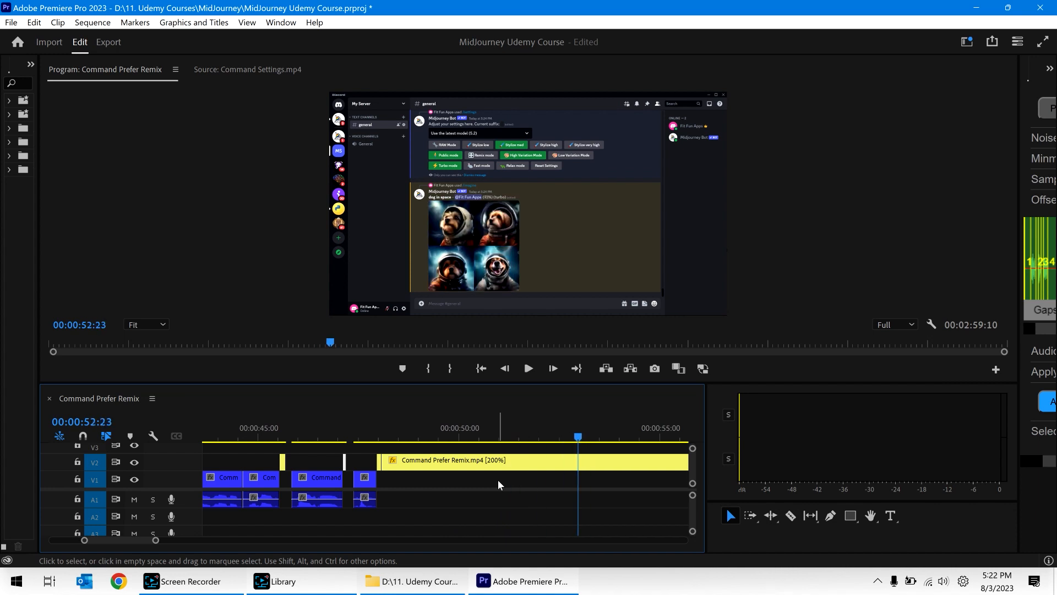
{"action": "key", "text": "Left"}
{"action": "key", "text": "Left"}
{"action": "key", "text": "Left"}
{"action": "key", "text": "q"}
Ripple trim the long 200% yellow clip's waiting part before the finished astronaut dog images and check the following frames to 00:00:48:18.
{"action": "key", "text": "Right"}
{"action": "key", "text": "Right"}
{"action": "key", "text": "Right"}
{"action": "key", "text": "Right"}
{"action": "key", "text": "Right"}
{"action": "key", "text": "Right"}
{"action": "key", "text": "Right"}
{"action": "key", "text": "Right"}
{"action": "key", "text": "Right"}
{"action": "key", "text": "Right"}
{"action": "key", "text": "Right"}
{"action": "key", "text": "Right"}
{"action": "key", "text": "Right"}
{"action": "key", "text": "Right"}
{"action": "key", "text": "Right"}
{"action": "key", "text": "Right"}
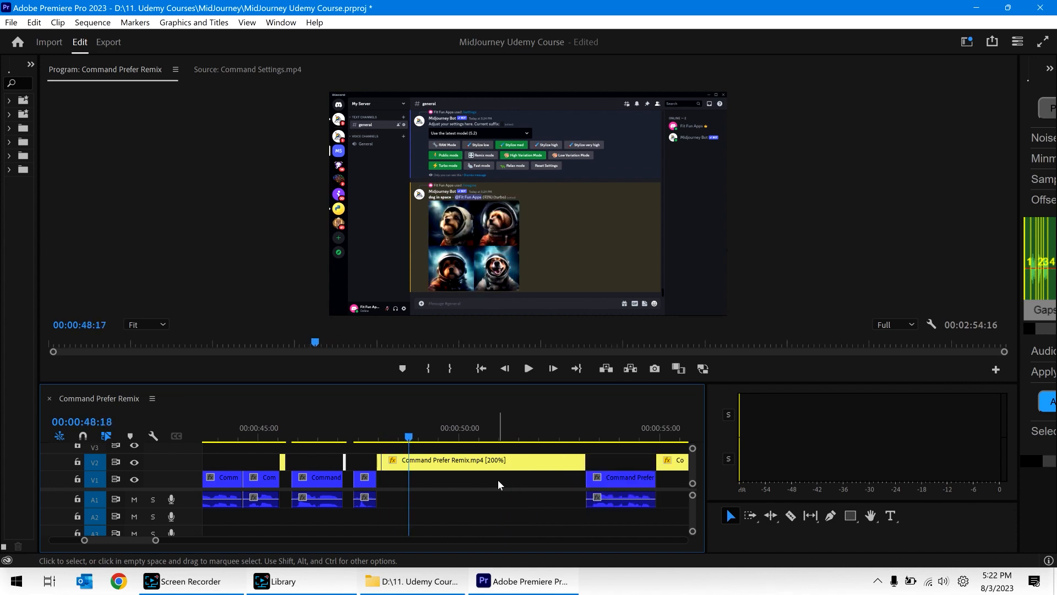
Find the last frame before the chat view scrolls to the loading dots and split the 200% yellow clip there at 00:00:49:18.
{"action": "key", "text": "shift+Right"}
{"action": "key", "text": "shift+Right"}
{"action": "key", "text": "shift+Right"}
{"action": "key", "text": "shift+Right"}
{"action": "key", "text": "shift+Right"}
{"action": "key", "text": "shift+Right"}
{"action": "key", "text": "shift+Right"}
{"action": "key", "text": "shift+Right"}
{"action": "key", "text": "shift+Right"}
{"action": "key", "text": "shift+Right"}
{"action": "key", "text": "shift+Right"}
{"action": "key", "text": "shift+Right"}
{"action": "key", "text": "shift+Right"}
{"action": "key", "text": "shift+Right"}
{"action": "key", "text": "shift+Right"}
{"action": "key", "text": "Left"}
{"action": "key", "text": "Left"}
{"action": "key", "text": "Left"}
{"action": "key", "text": "Left"}
{"action": "key", "text": "Left"}
{"action": "key", "text": "Left"}
{"action": "key", "text": "Left"}
{"action": "key", "text": "Left"}
{"action": "key", "text": "Left"}
{"action": "key", "text": "Left"}
{"action": "key", "text": "Left"}
{"action": "key", "text": "Left"}
{"action": "key", "text": "Left"}
{"action": "key", "text": "Left"}
{"action": "key", "text": "Left"}
{"action": "key", "text": "Left"}
{"action": "key", "text": "Left"}
{"action": "key", "text": "Left"}
{"action": "key", "text": "Left"}
{"action": "key", "text": "Left"}
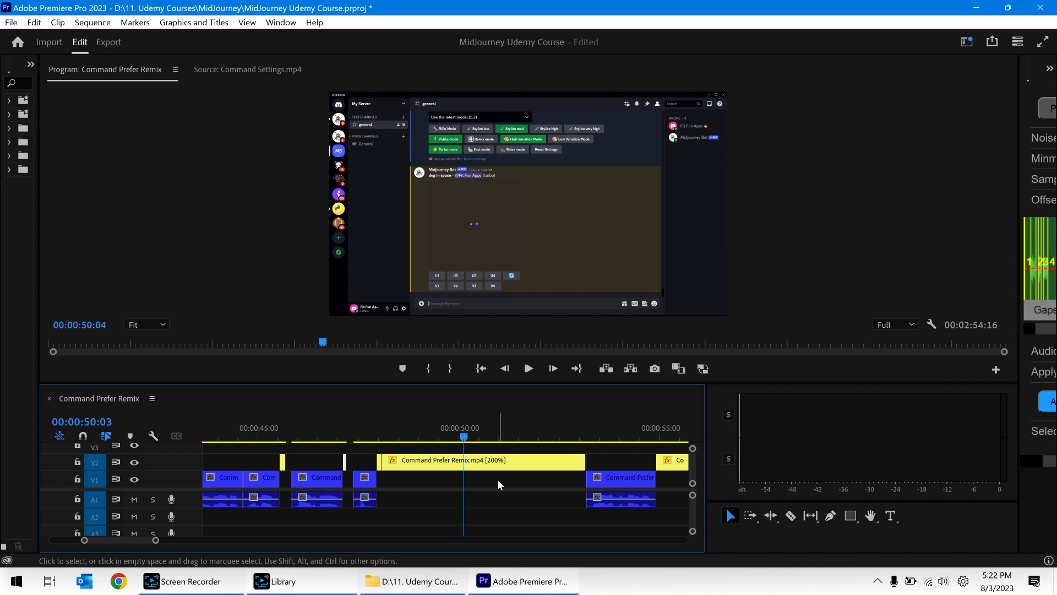
{"action": "key", "text": "Left"}
{"action": "key", "text": "Left"}
{"action": "key", "text": "Left"}
{"action": "key", "text": "Left"}
{"action": "key", "text": "Left"}
{"action": "key", "text": "Left"}
{"action": "key", "text": "Left"}
{"action": "key", "text": "Left"}
{"action": "key", "text": "Left"}
{"action": "key", "text": "Left"}
{"action": "key", "text": "Left"}
{"action": "key", "text": "Left"}
{"action": "key", "text": "Left"}
{"action": "key", "text": "Left"}
{"action": "key", "text": "Left"}
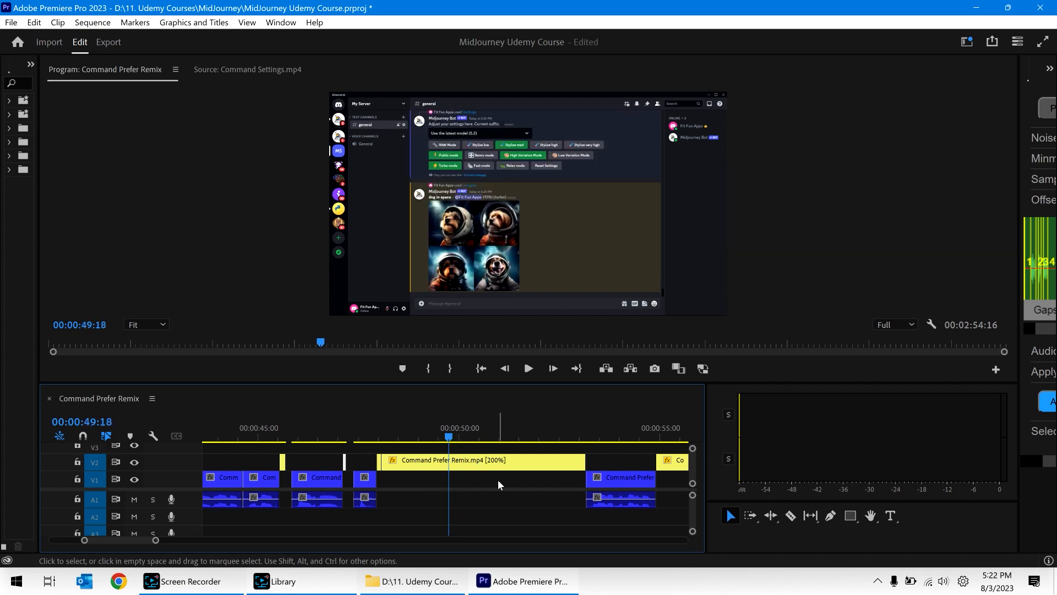
{"action": "key", "text": "ctrl+k"}
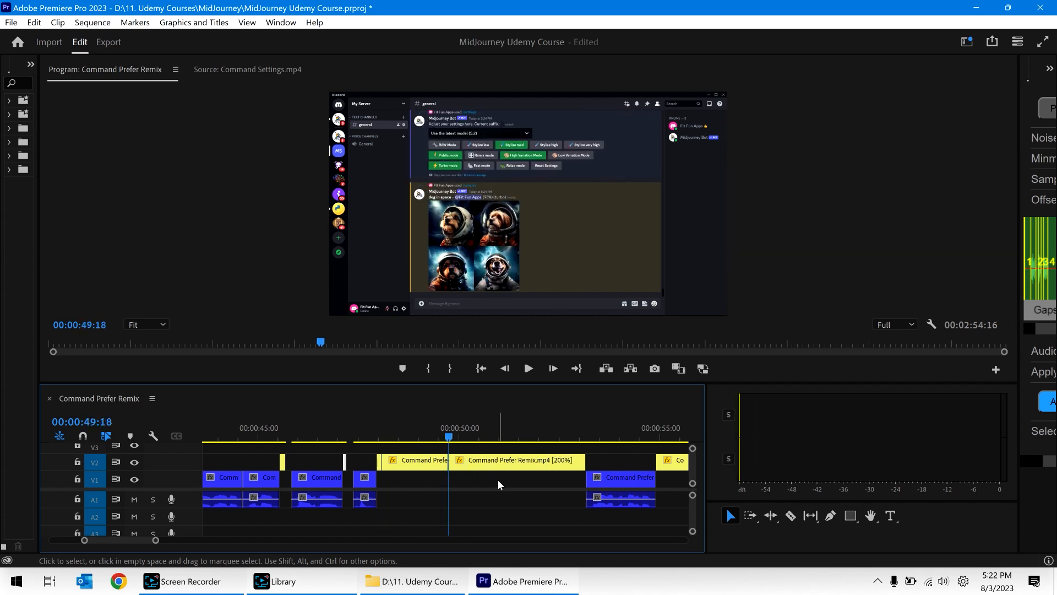
Ripple trim the static part of the 200% yellow clip between 00:00:48:04 and the split at 00:00:49:18.
{"action": "key", "text": "Left"}
{"action": "key", "text": "Left"}
{"action": "key", "text": "Left"}
{"action": "key", "text": "Left"}
{"action": "key", "text": "Left"}
{"action": "key", "text": "Left"}
{"action": "key", "text": "Left"}
{"action": "key", "text": "Left"}
{"action": "key", "text": "Left"}
{"action": "key", "text": "Left"}
{"action": "key", "text": "Left"}
{"action": "key", "text": "Left"}
{"action": "key", "text": "Left"}
{"action": "key", "text": "Left"}
{"action": "key", "text": "Left"}
{"action": "key", "text": "Left"}
{"action": "key", "text": "Left"}
{"action": "key", "text": "Left"}
{"action": "key", "text": "Left"}
{"action": "key", "text": "Left"}
{"action": "key", "text": "w"}
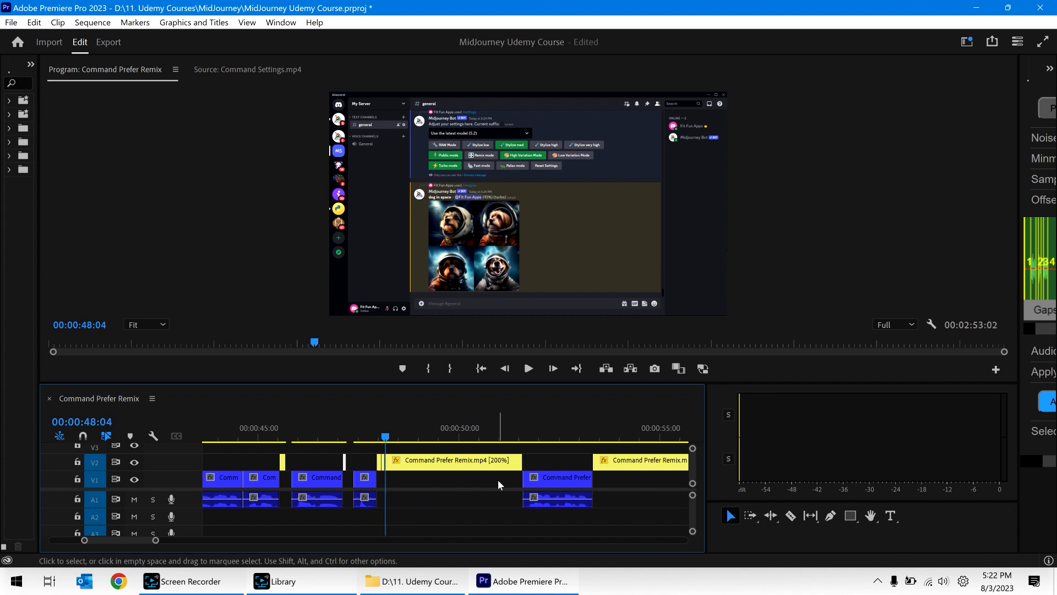
Split the 200% yellow clip a few frames after 00:00:48:04, where the chat has scrolled to the loading dots.
{"action": "key", "text": "Right"}
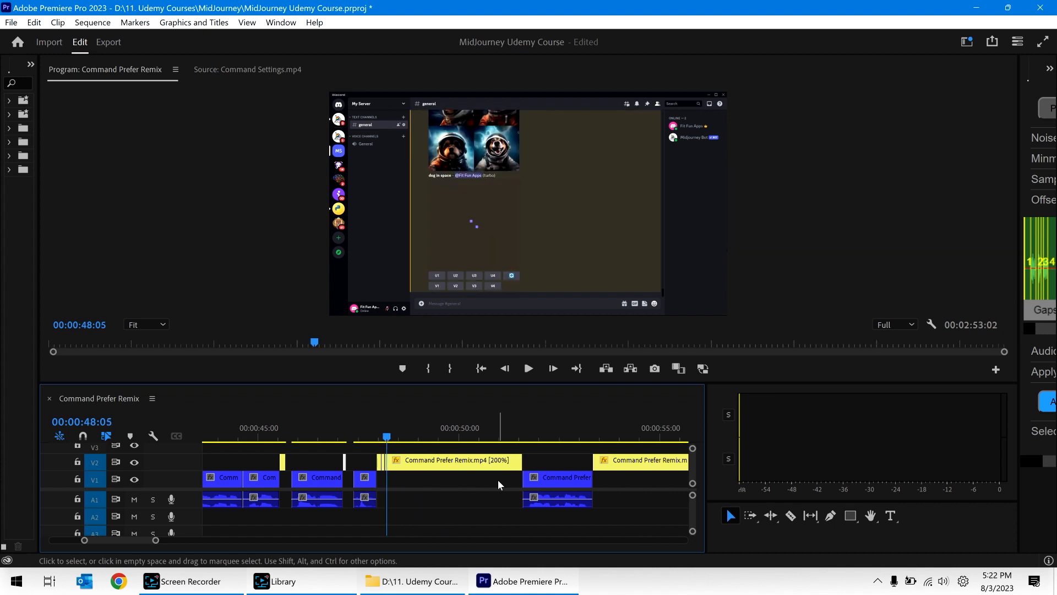
{"action": "key", "text": "Right"}
{"action": "key", "text": "Right"}
{"action": "key", "text": "Right"}
{"action": "key", "text": "Right"}
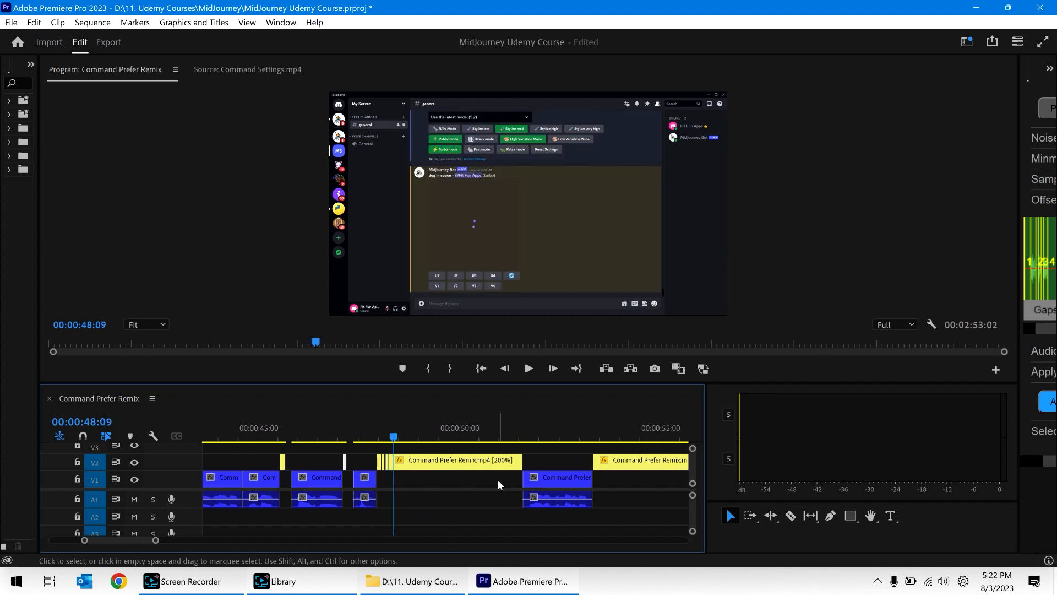
Locate where the new dog images replace the loading dots and ripple trim the waiting frames before about 00:00:48:18.
{"action": "key", "text": "Right"}
{"action": "key", "text": "Right"}
{"action": "key", "text": "Right"}
{"action": "key", "text": "Right"}
{"action": "key", "text": "Right"}
{"action": "key", "text": "Right"}
{"action": "key", "text": "Right"}
{"action": "key", "text": "Right"}
{"action": "key", "text": "Right"}
{"action": "key", "text": "Right"}
{"action": "key", "text": "Right"}
{"action": "key", "text": "Right"}
{"action": "key", "text": "Right"}
{"action": "key", "text": "Right"}
{"action": "key", "text": "Right"}
{"action": "key", "text": "Right"}
{"action": "key", "text": "Right"}
{"action": "key", "text": "Right"}
{"action": "key", "text": "Right"}
{"action": "key", "text": "Right"}
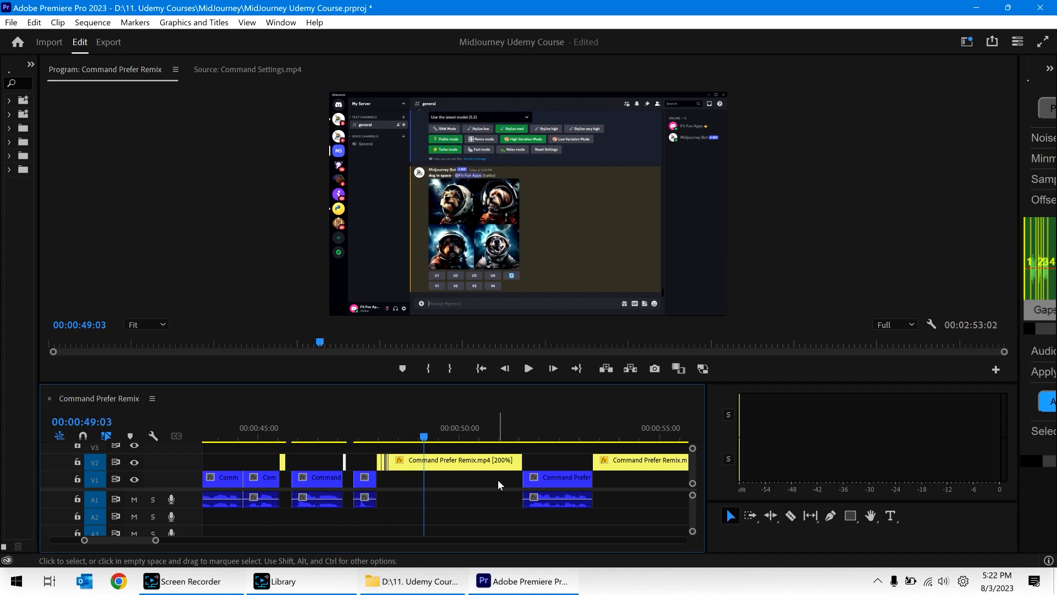
{"action": "key", "text": "Left"}
{"action": "key", "text": "Left"}
{"action": "key", "text": "Left"}
{"action": "key", "text": "Left"}
{"action": "key", "text": "Left"}
{"action": "key", "text": "Left"}
{"action": "key", "text": "Left"}
{"action": "key", "text": "Left"}
{"action": "key", "text": "Left"}
{"action": "key", "text": "Left"}
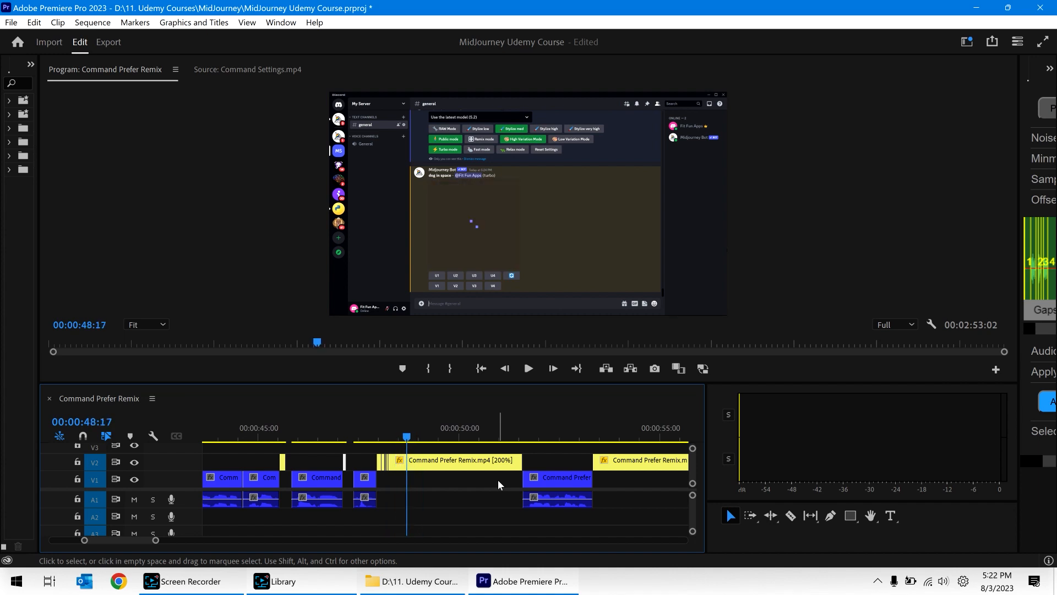
{"action": "key", "text": "Right"}
{"action": "key", "text": "q"}
Review the shortened 200% yellow clip from the latest trim to its end near 00:00:51:00, examining the new dog images.
{"action": "key", "text": "Left"}
{"action": "key", "text": "Right"}
{"action": "key", "text": "Right"}
{"action": "key", "text": "Right"}
{"action": "key", "text": "Right"}
{"action": "key", "text": "Right"}
{"action": "key", "text": "Right"}
{"action": "key", "text": "Right"}
{"action": "key", "text": "Right"}
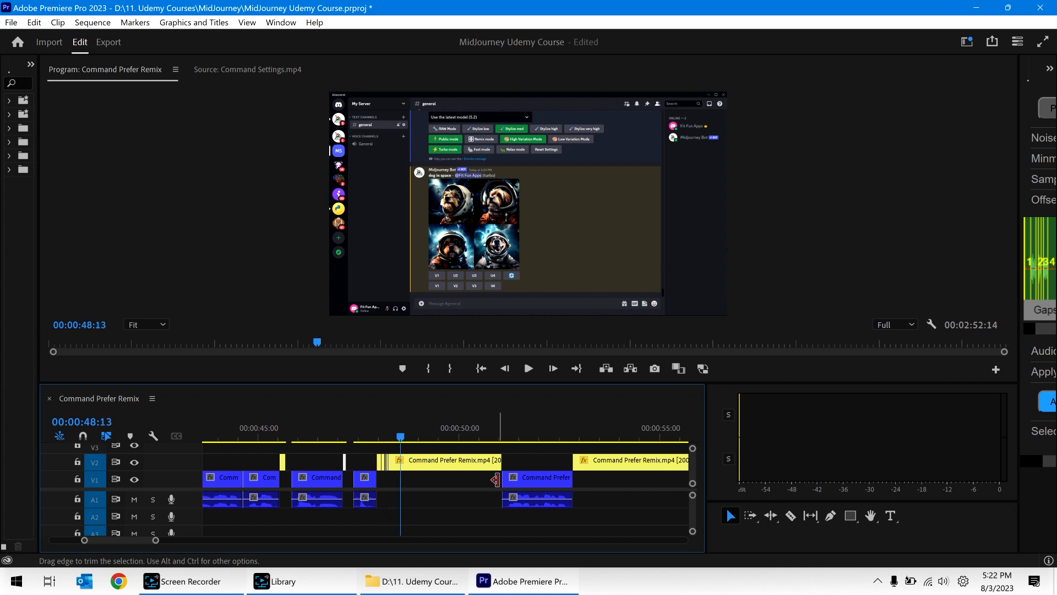
{"action": "key", "text": "Down"}
{"action": "key", "text": "Right"}
{"action": "key", "text": "Right"}
{"action": "key", "text": "Left"}
{"action": "key", "text": "Left"}
{"action": "key", "text": "Left"}
{"action": "key", "text": "Left"}
{"action": "key", "text": "Left"}
{"action": "key", "text": "Left"}
{"action": "key", "text": "Left"}
{"action": "key", "text": "Left"}
{"action": "key", "text": "Left"}
{"action": "key", "text": "Left"}
{"action": "key", "text": "Left"}
{"action": "key", "text": "Left"}
{"action": "key", "text": "Right"}
{"action": "key", "text": "Right"}
{"action": "key", "text": "Right"}
{"action": "key", "text": "Right"}
{"action": "key", "text": "Right"}
{"action": "key", "text": "Right"}
{"action": "key", "text": "Right"}
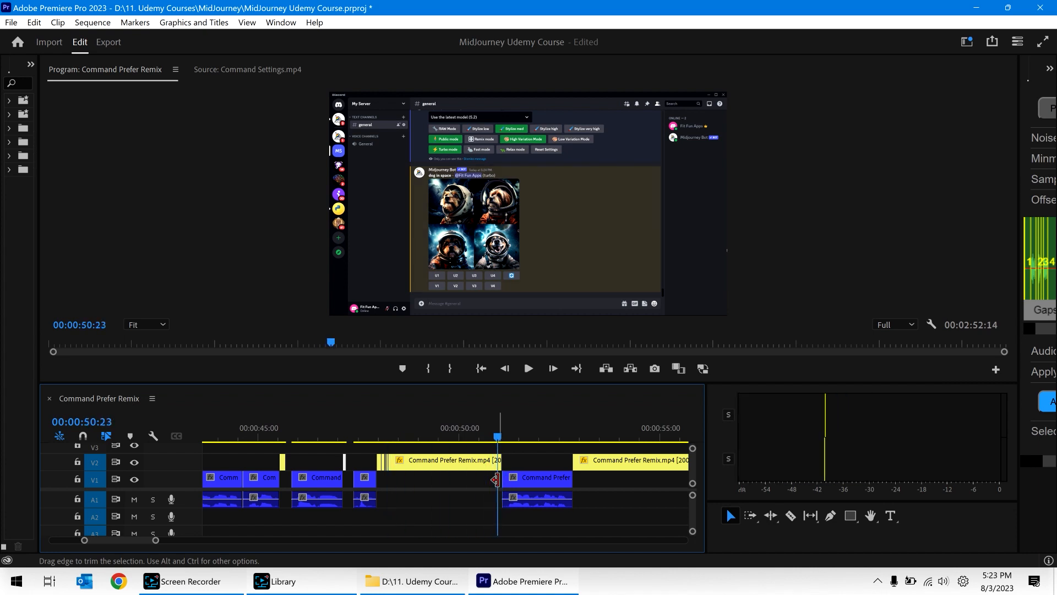
Try a speed of 2000% on the yellow dog-images clip that ends just before 00:00:51:00.
{"action": "key", "text": "Left"}
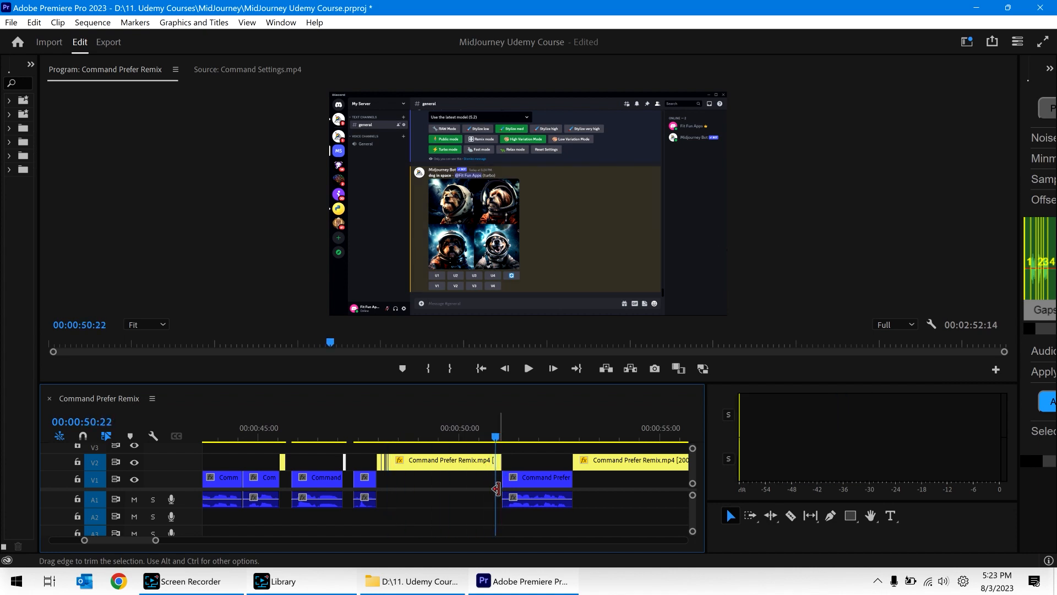
{"action": "left_click", "coordinate": [441, 414]}
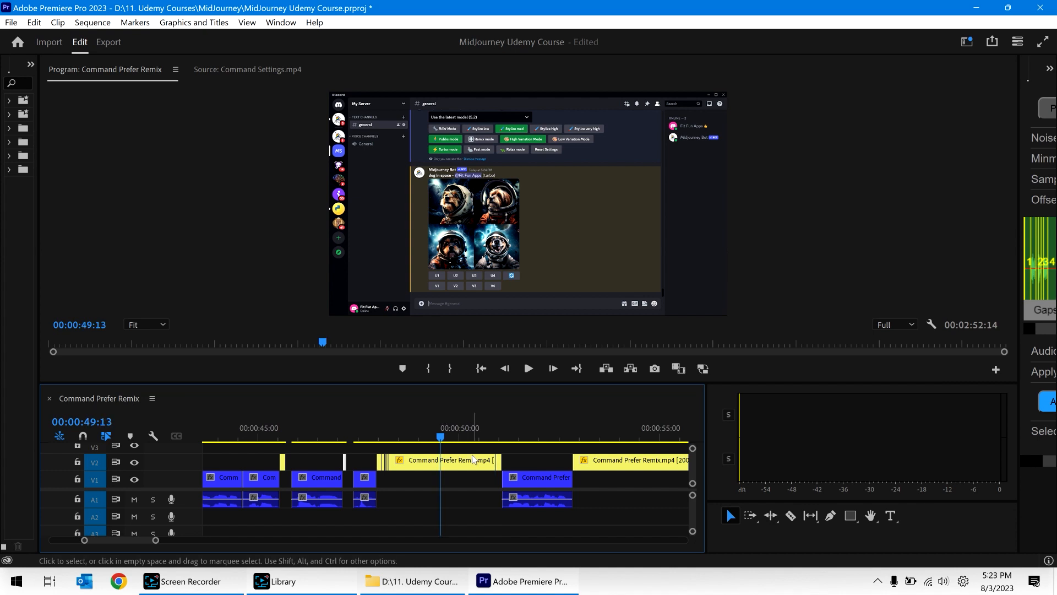
{"action": "key", "text": "ctrl+r"}
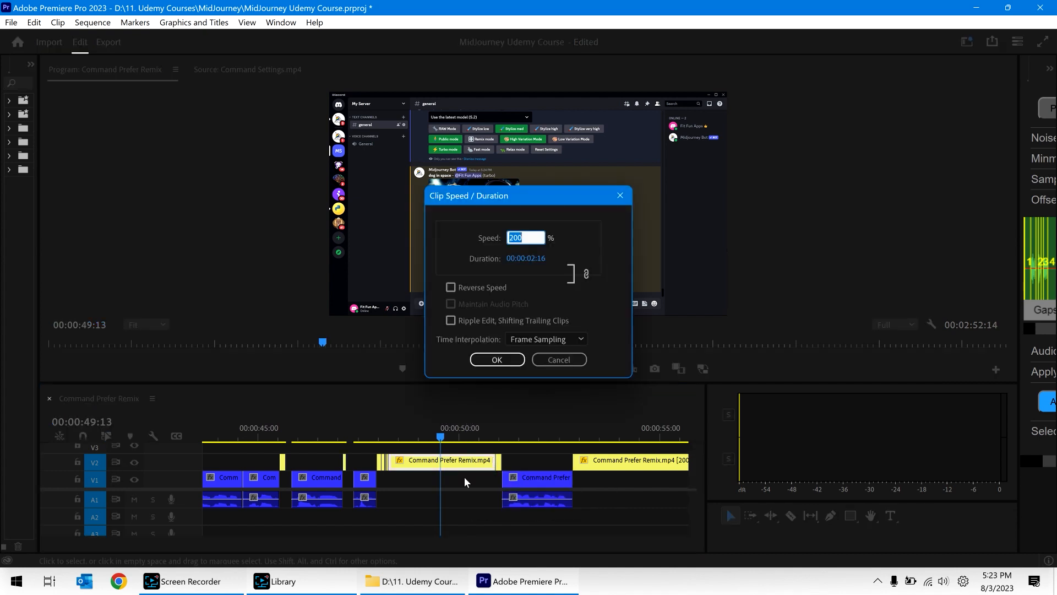
{"action": "type", "text": "2000"}
{"action": "key", "text": "Return"}
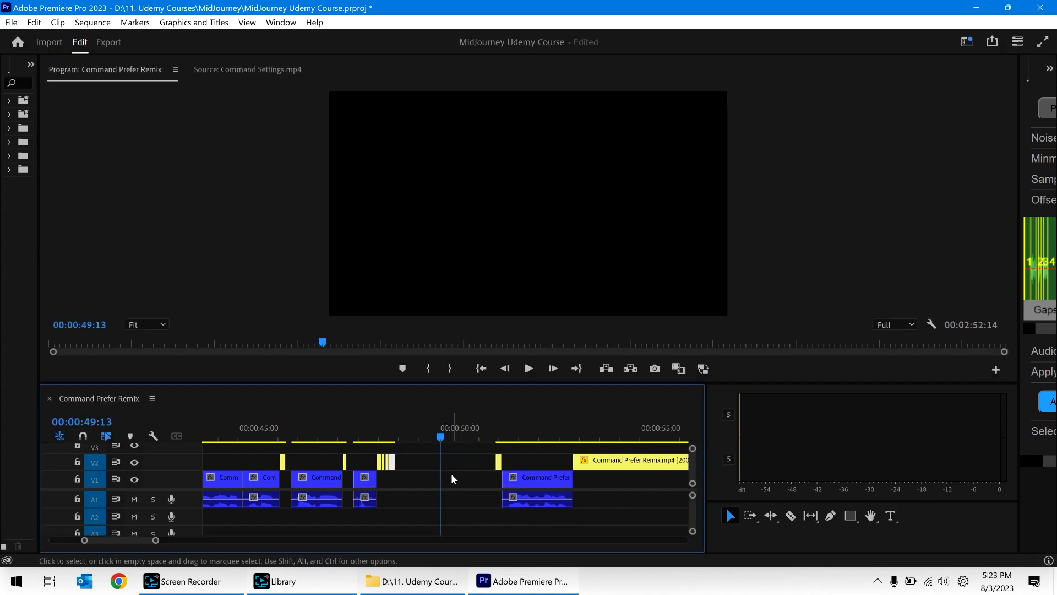
Set the yellow dog-images clip's speed to 1000% and ripple delete the empty space before the next blue clip.
{"action": "key", "text": "ctrl+r"}
{"action": "type", "text": "1000"}
{"action": "key", "text": "Return"}
{"action": "left_click", "coordinate": [451, 478]}
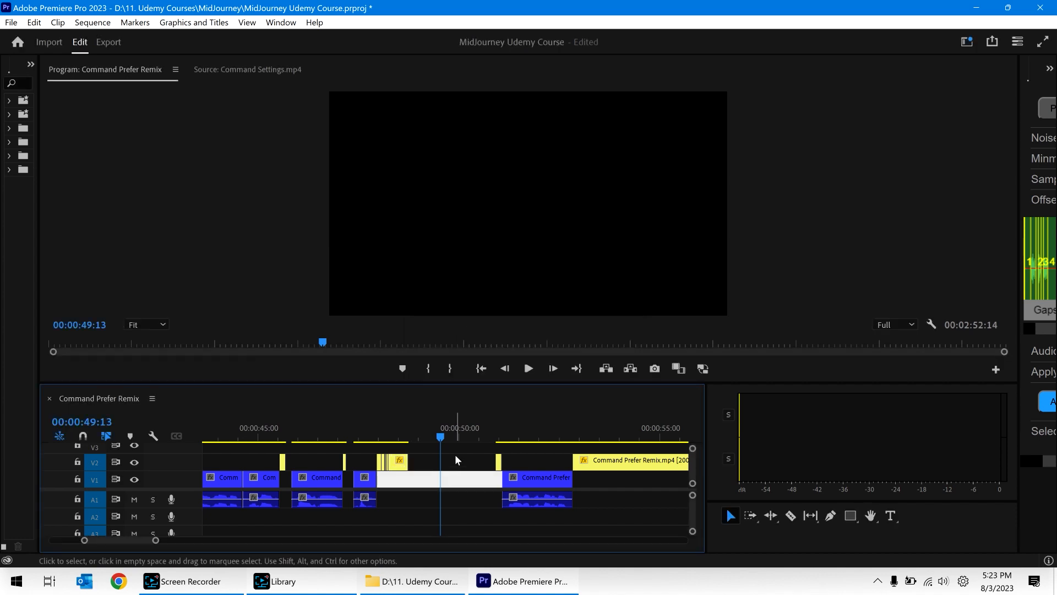
{"action": "key", "text": "Delete"}
Play back the section from about 00:00:47:08 into the next blue clip, examining the pace of the sped-up dog images.
{"action": "left_click", "coordinate": [389, 435]}
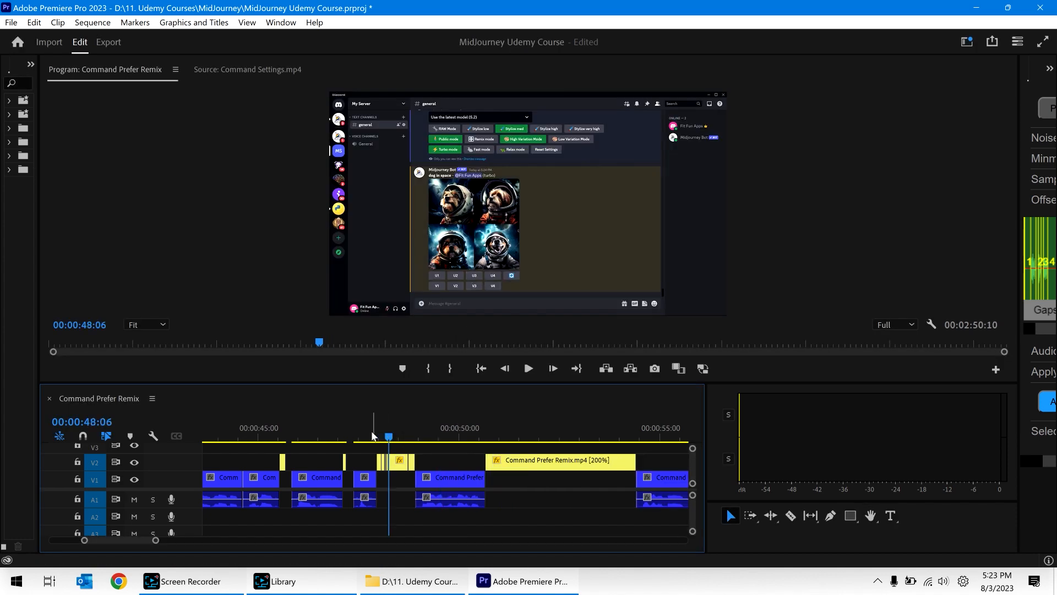
{"action": "left_click", "coordinate": [358, 437]}
{"action": "key", "text": "space"}
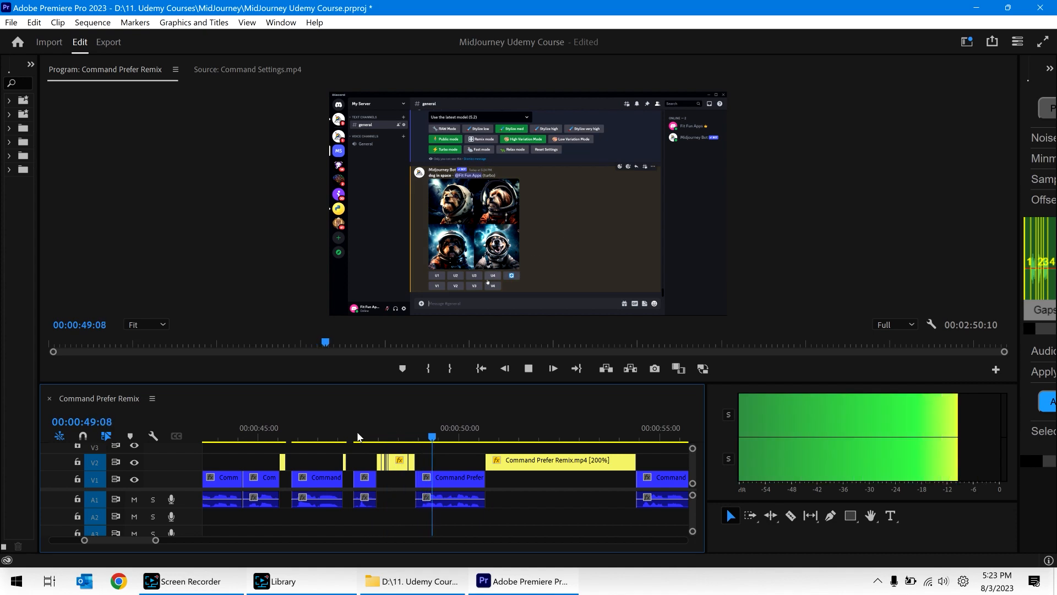
{"action": "key", "text": "space"}
{"action": "key", "text": "Up"}
{"action": "key", "text": "Up"}
{"action": "key", "text": "Up"}
{"action": "key", "text": "Up"}
{"action": "key", "text": "Up"}
{"action": "key", "text": "Up"}
{"action": "key", "text": "Up"}
{"action": "mouse_move", "coordinate": [358, 436]}
{"action": "left_mouse_down"}
{"action": "mouse_move", "coordinate": [410, 435]}
{"action": "mouse_move", "coordinate": [354, 436]}
{"action": "left_mouse_up"}
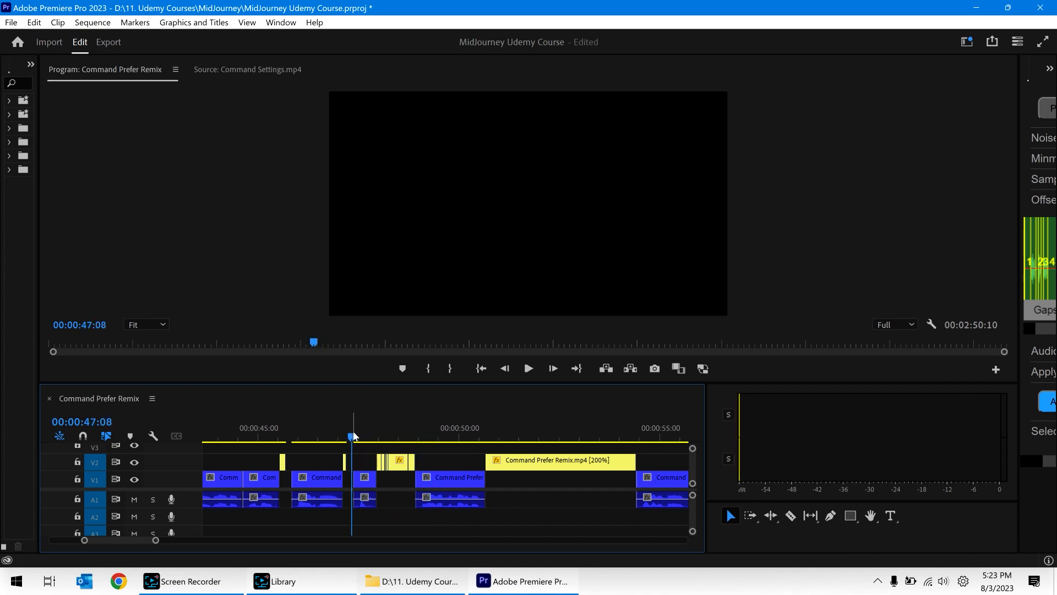
{"action": "key", "text": "space"}
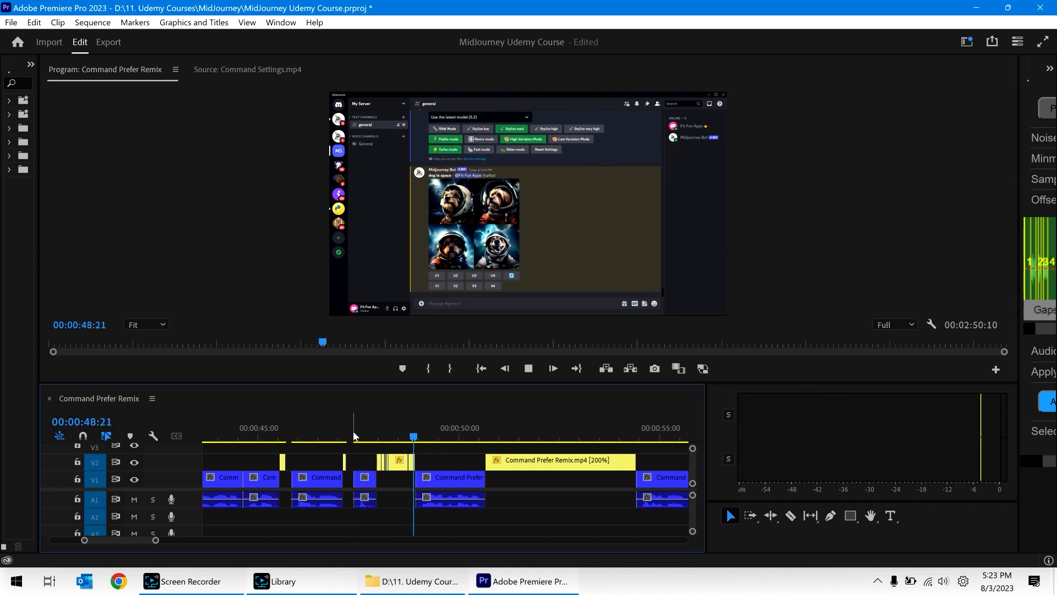
{"action": "left_click_drag", "start_coordinate": [354, 436], "coordinate": [450, 435]}
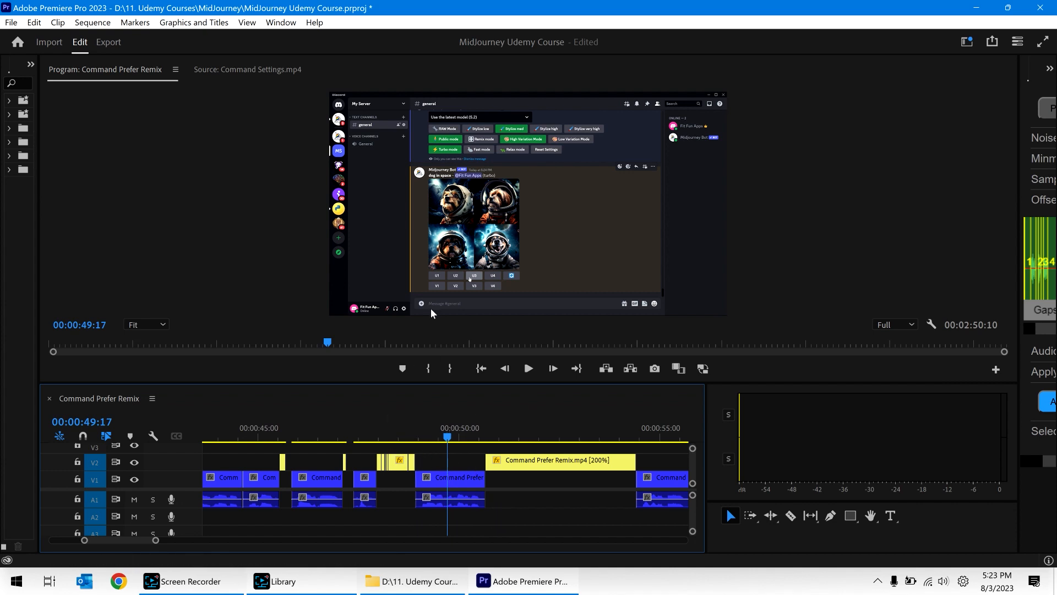
Review the yellow waiting clip starting near 00:00:50:16 and speed it up to 500%.
{"action": "left_click_drag", "start_coordinate": [498, 435], "coordinate": [528, 432]}
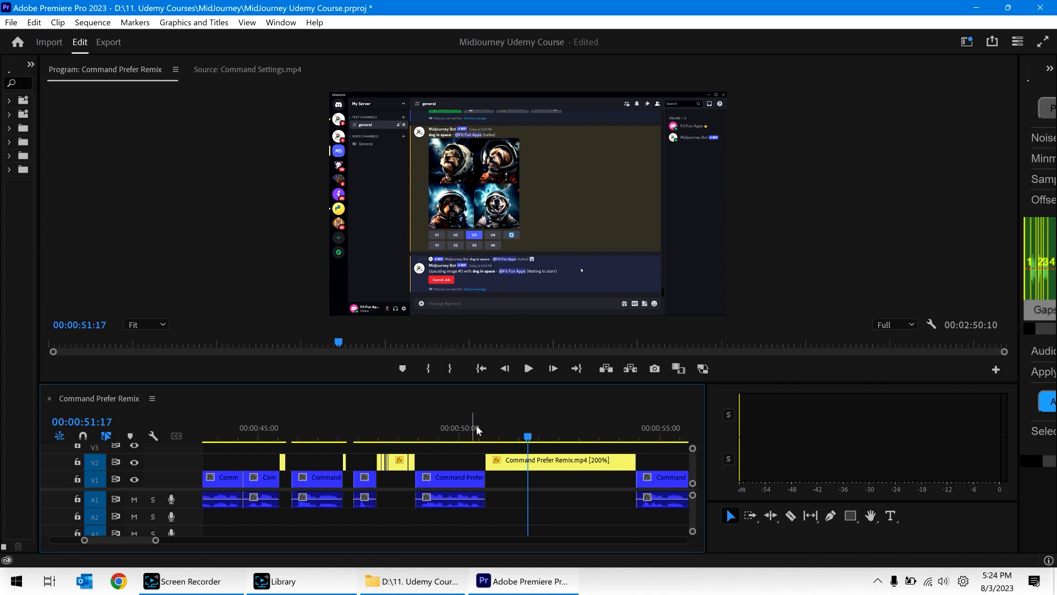
{"action": "left_click", "coordinate": [539, 431]}
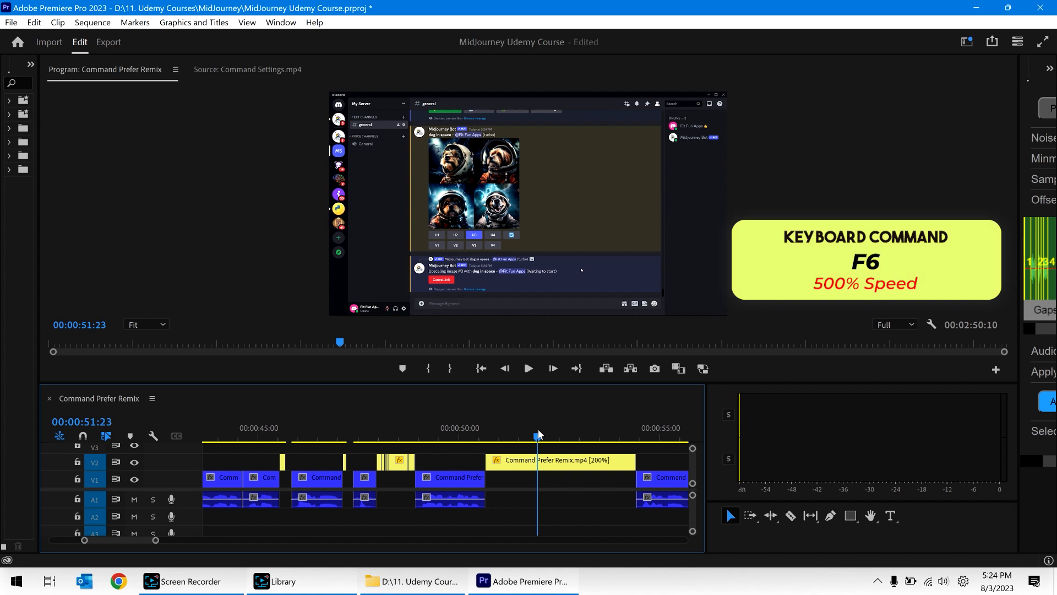
{"action": "key", "text": "F6"}
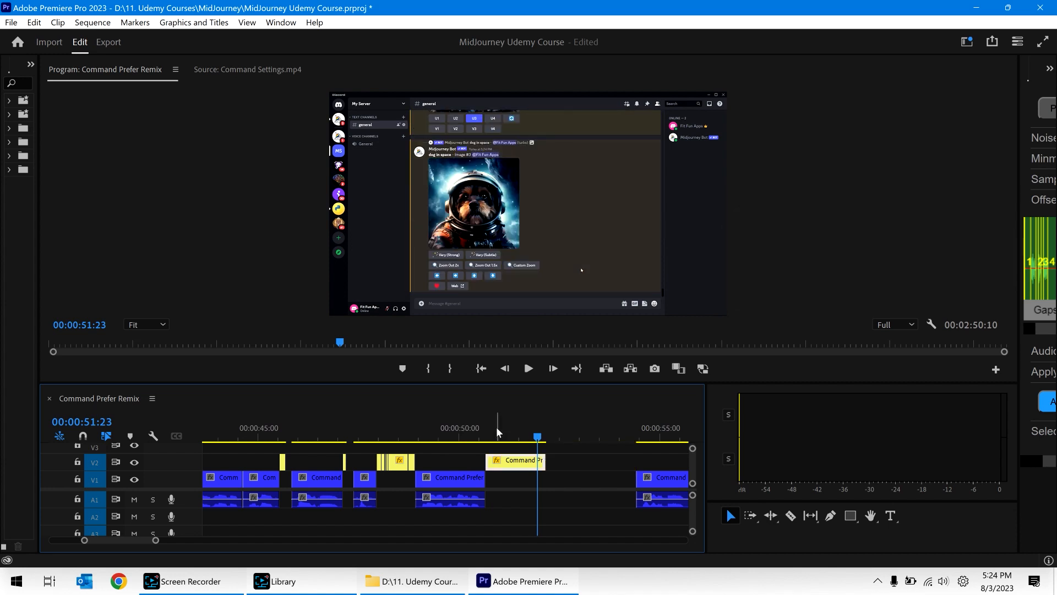
Play back the transition into the clip sped up to 500%, and return the playhead to the start of the sequence.
{"action": "left_click_drag", "start_coordinate": [497, 427], "coordinate": [341, 430]}
{"action": "key", "text": "space"}
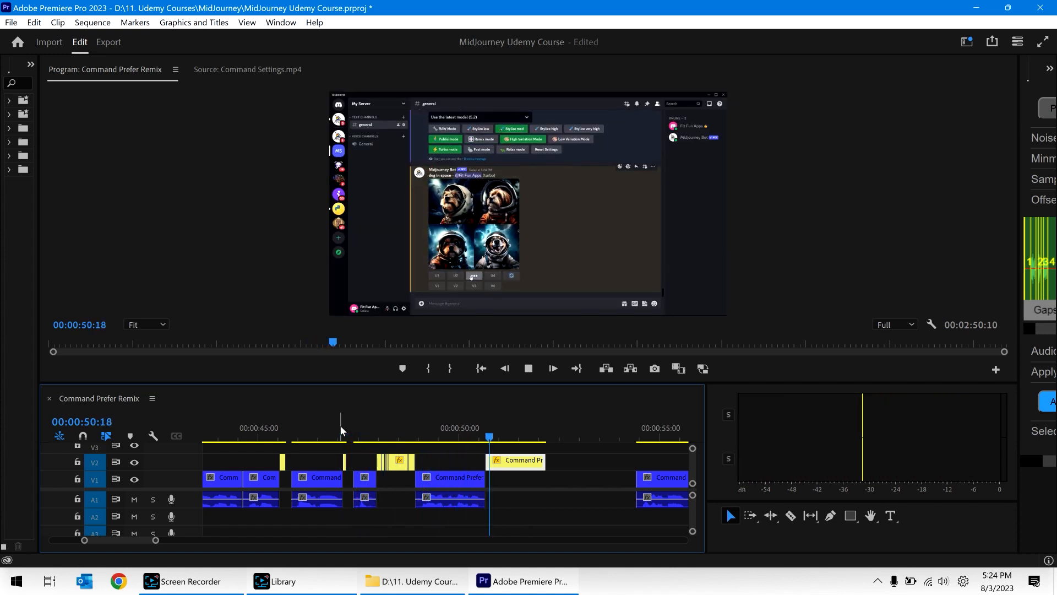
{"action": "left_click_drag", "start_coordinate": [558, 430], "coordinate": [566, 430]}
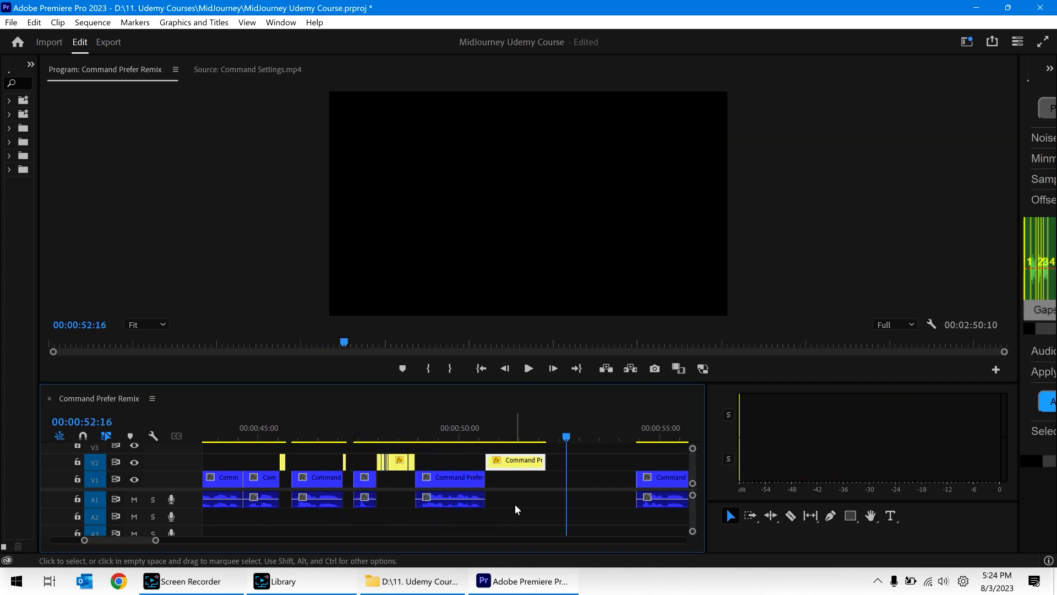
{"action": "key", "text": "Home"}
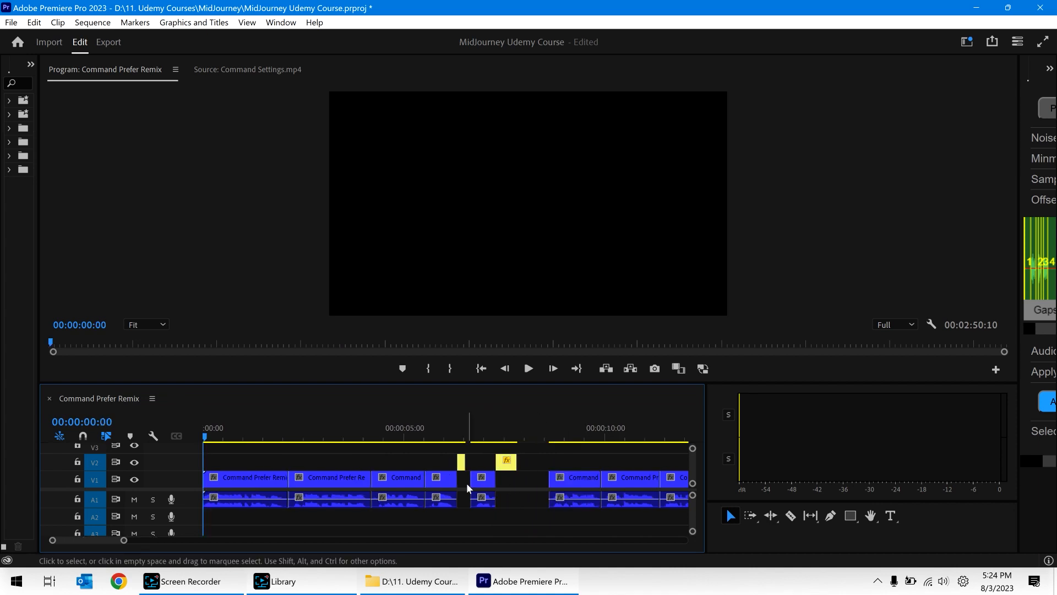
Try ripple deleting the gap after the first short yellow clip near 00:00:06 on V1 and on V2.
{"action": "key", "text": "Delete"}
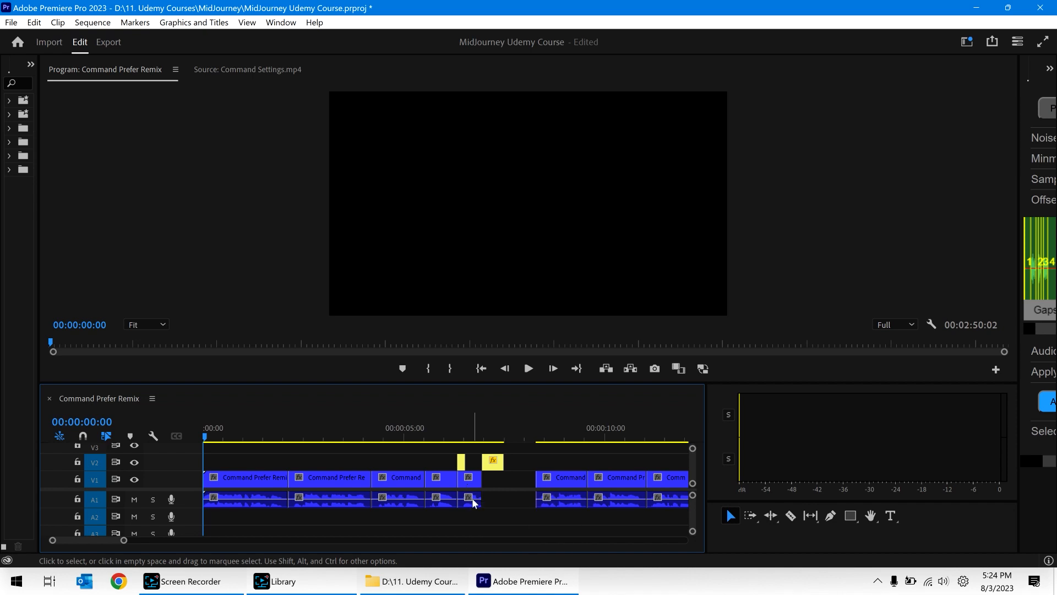
{"action": "key", "text": "ctrl+z"}
{"action": "left_click", "coordinate": [480, 464]}
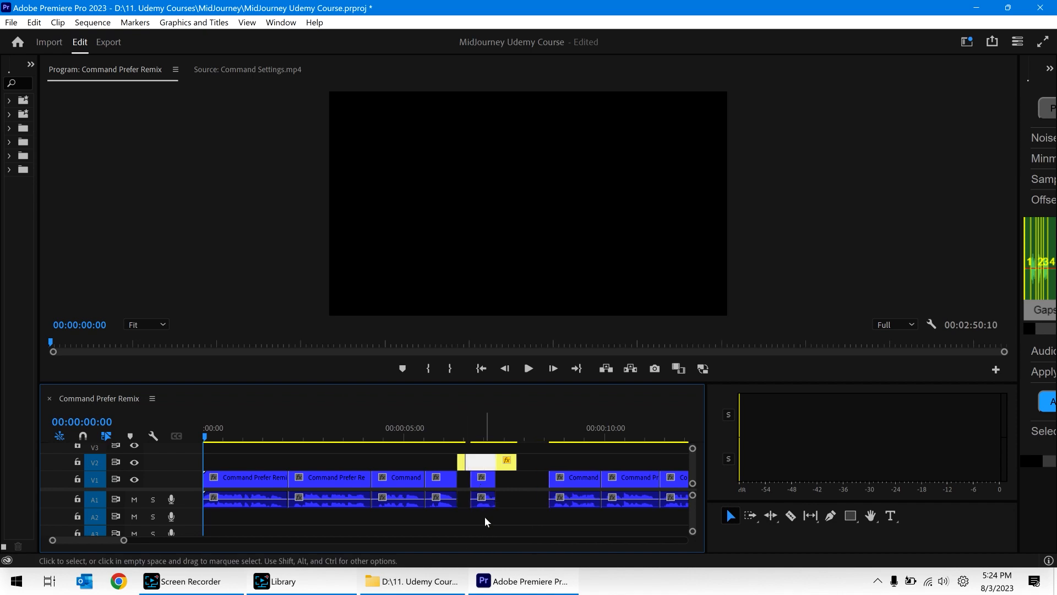
{"action": "key", "text": "Delete"}
{"action": "key", "text": "ctrl+z"}
Move the first two yellow clips from V2 down to V1 and ripple delete the empty gap after each one.
{"action": "left_click_drag", "start_coordinate": [460, 461], "coordinate": [463, 483]}
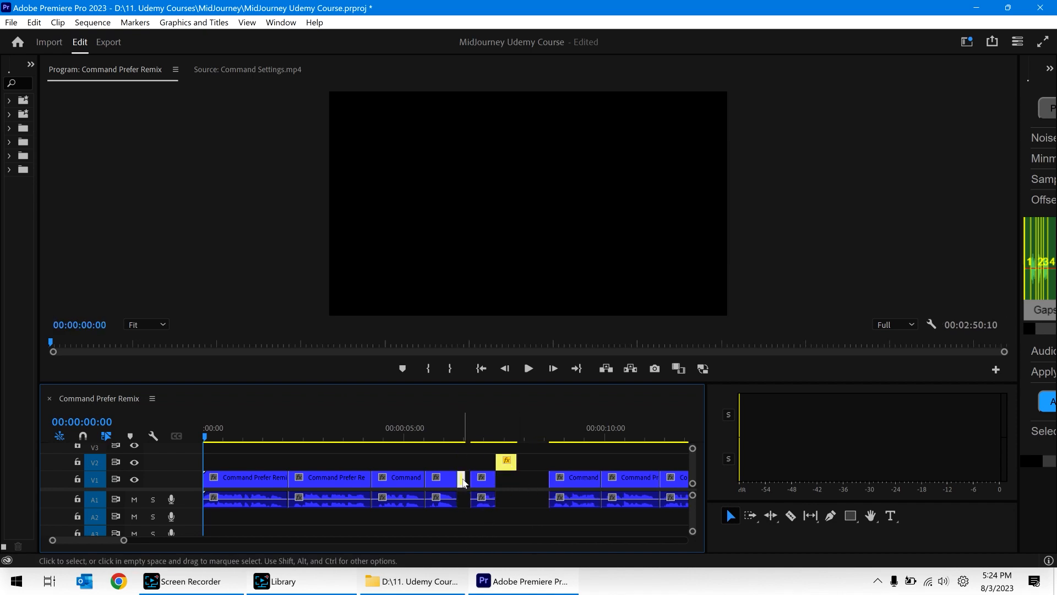
{"action": "left_click", "coordinate": [469, 481]}
{"action": "key", "text": "Delete"}
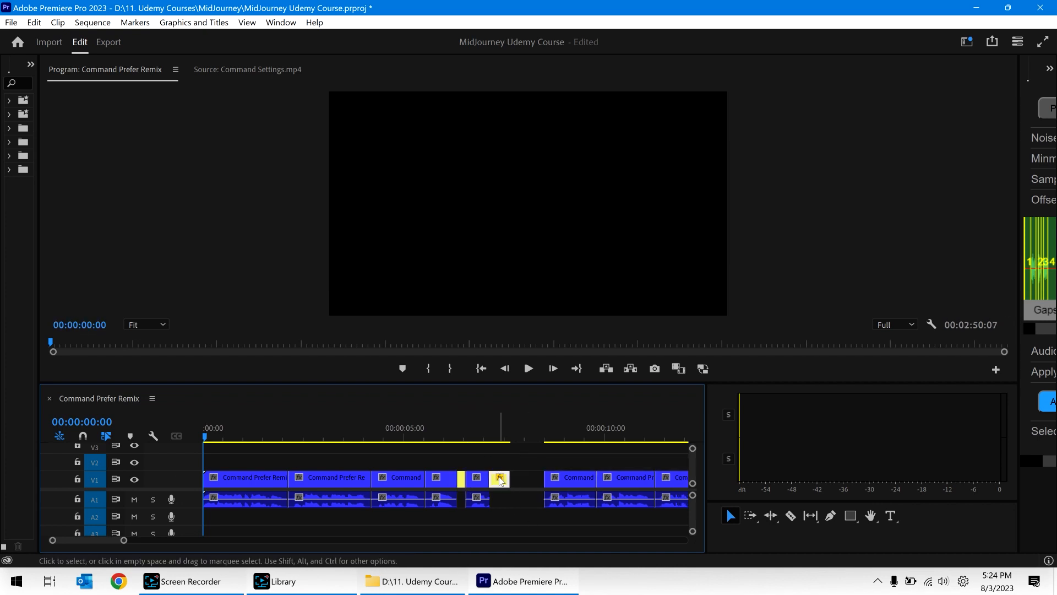
{"action": "left_click_drag", "start_coordinate": [501, 466], "coordinate": [502, 478]}
{"action": "left_click", "coordinate": [529, 477]}
{"action": "key", "text": "Delete"}
Run the Close Gap command to remove all remaining gaps throughout the sequence.
{"action": "scroll", "coordinate": [500, 520], "scroll_direction": "down", "scroll_amount": 5}
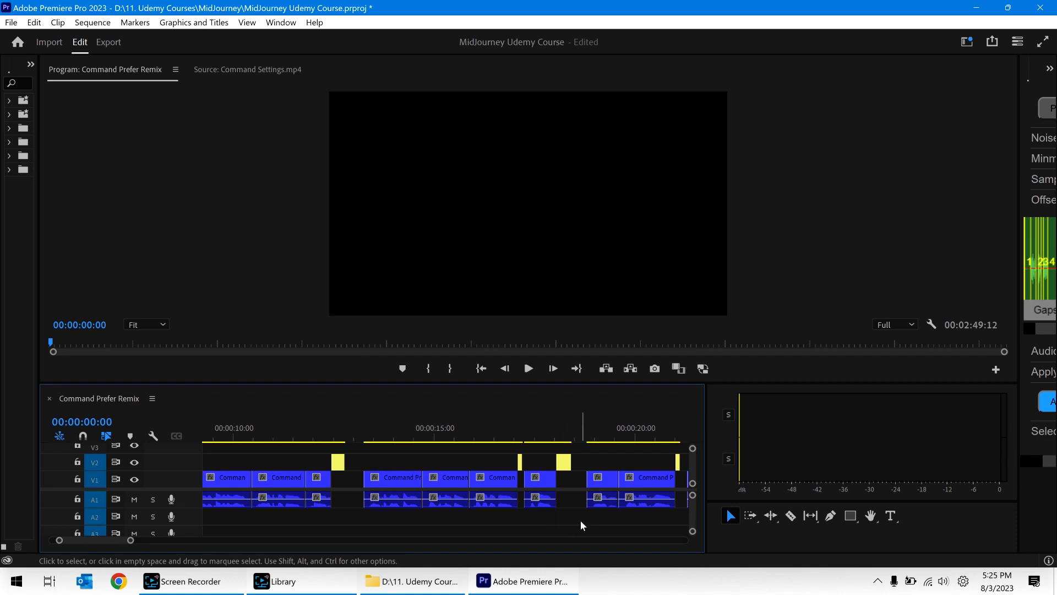
{"action": "key", "text": "g"}
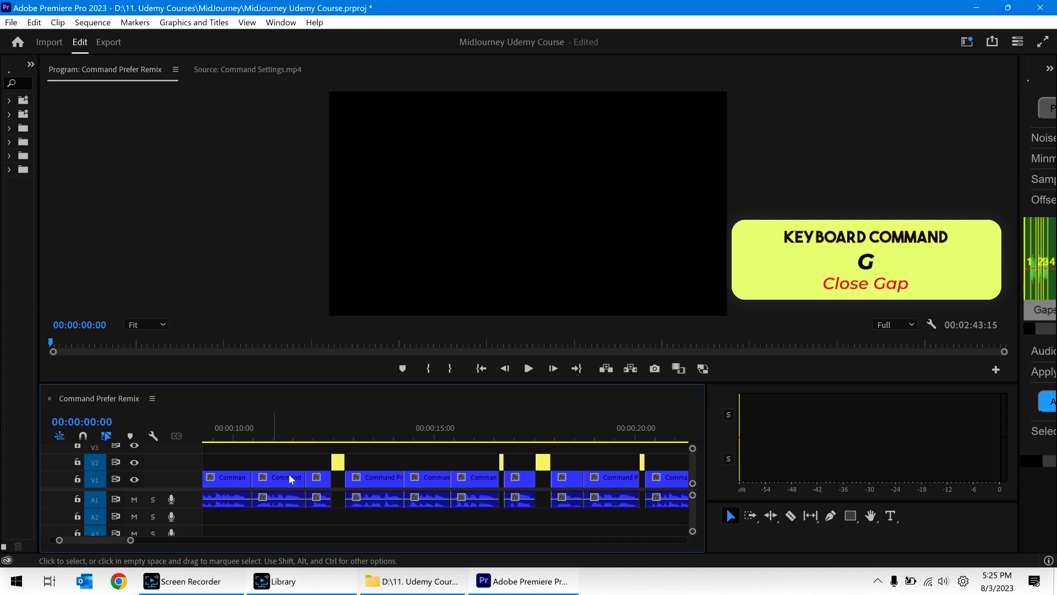
{"action": "scroll", "coordinate": [647, 484], "scroll_direction": "down", "scroll_amount": 5}
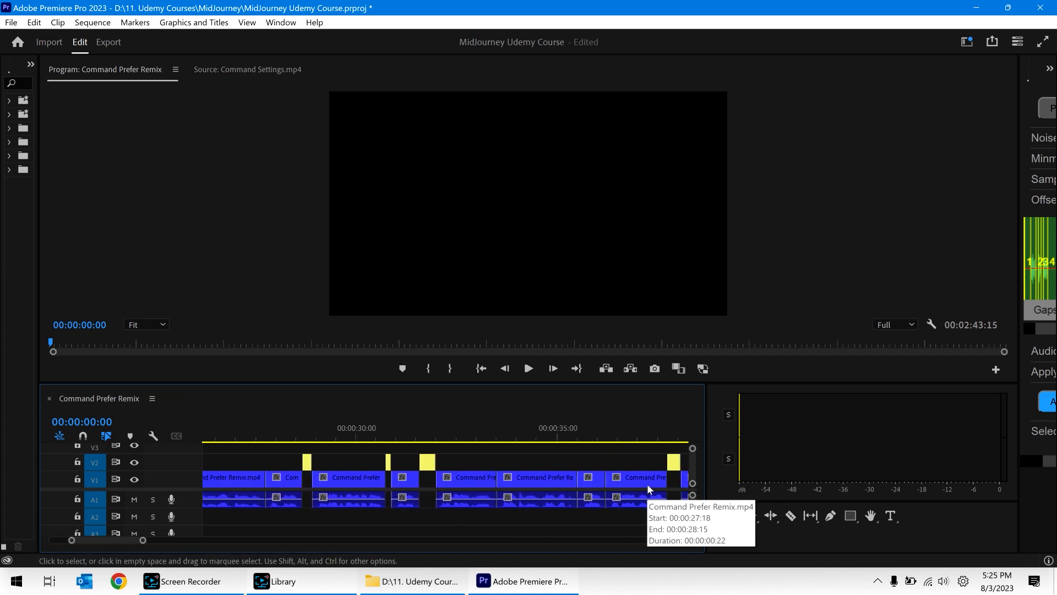
Show the whole sequence in the timeline and place the playhead at its end to check the total length.
{"action": "key", "text": "minus"}
{"action": "key", "text": "minus"}
{"action": "key", "text": "minus"}
{"action": "key", "text": "minus"}
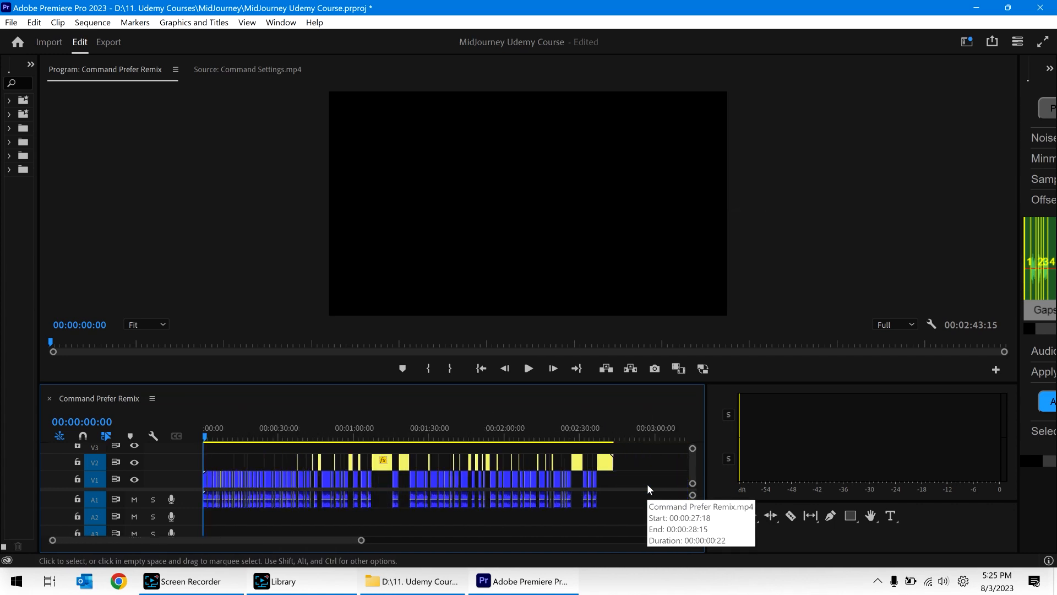
{"action": "left_click", "coordinate": [640, 430]}
{"action": "key", "text": "Up"}
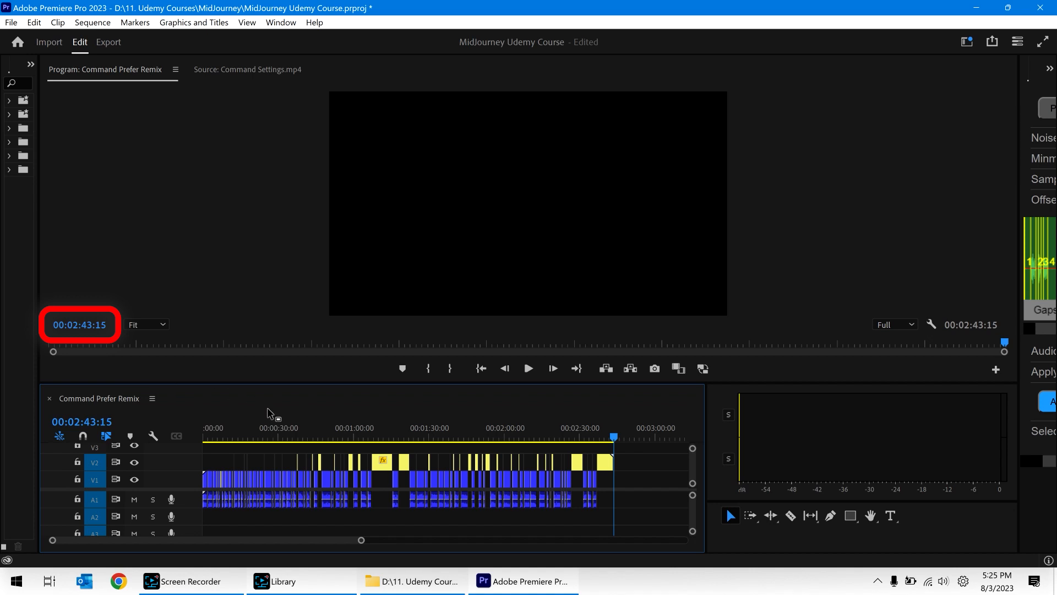
Scrub from the start of the sequence to about 00:00:46:13 and preview the edited result.
{"action": "key", "text": "Home"}
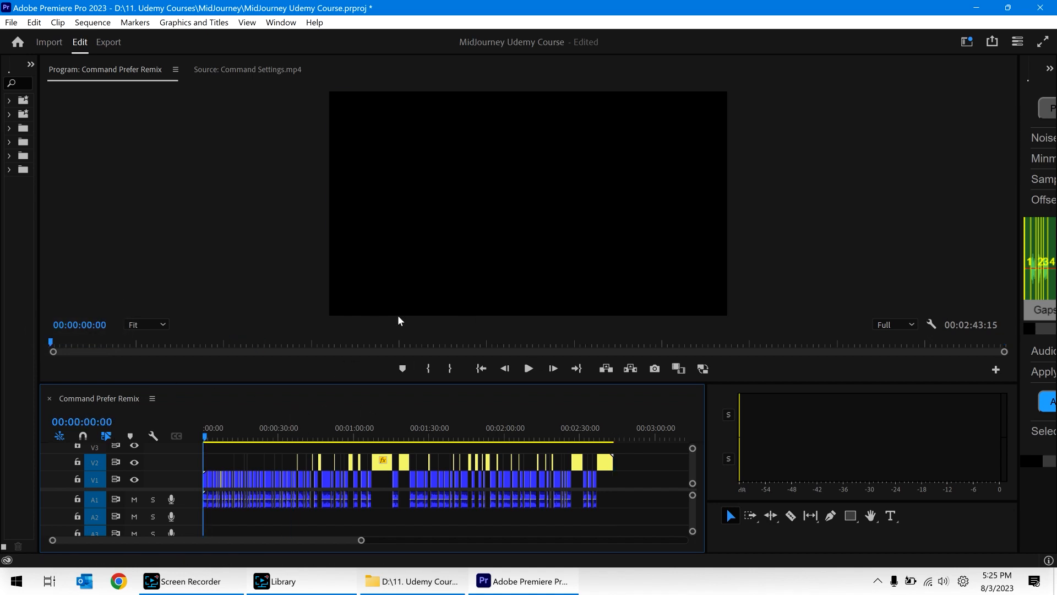
{"action": "left_click_drag", "start_coordinate": [296, 438], "coordinate": [323, 442]}
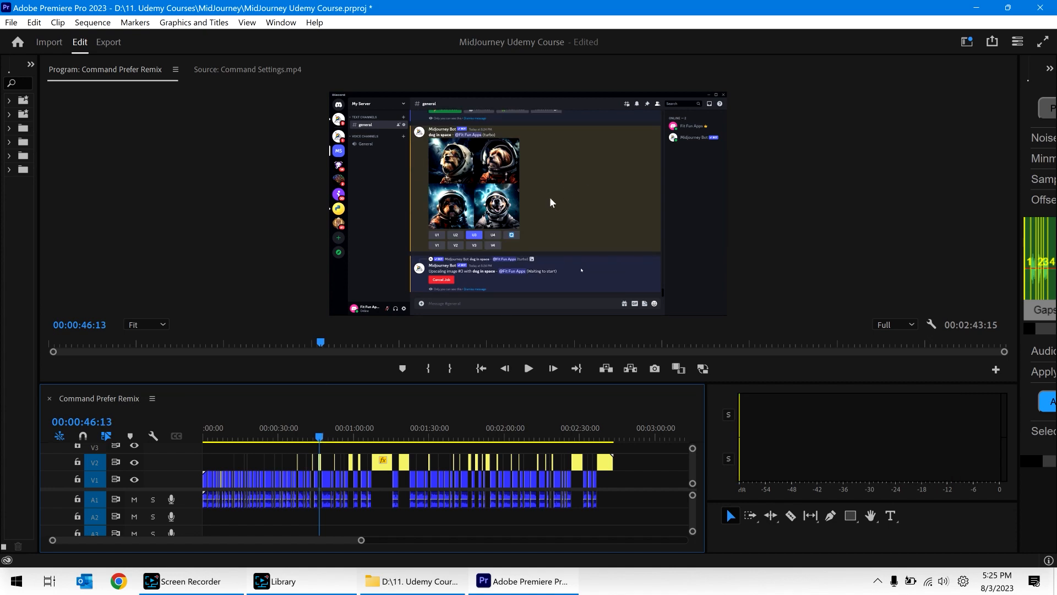
{"action": "key", "text": "space"}
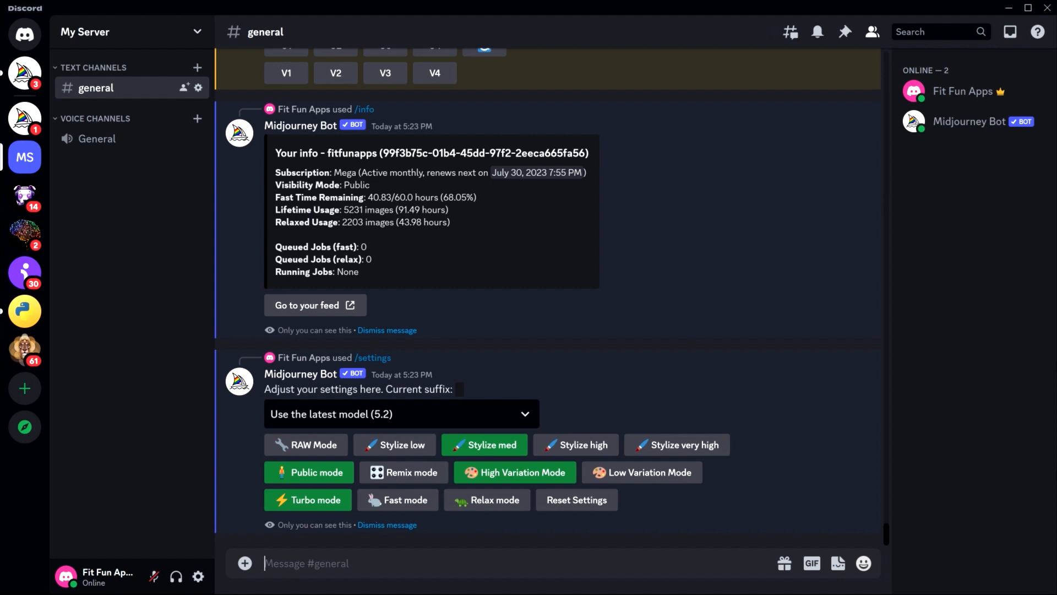
Switch to Discord and run /prefer remix in the general channel to turn remix mode on.
{"action": "type", "text": "/prefer"}
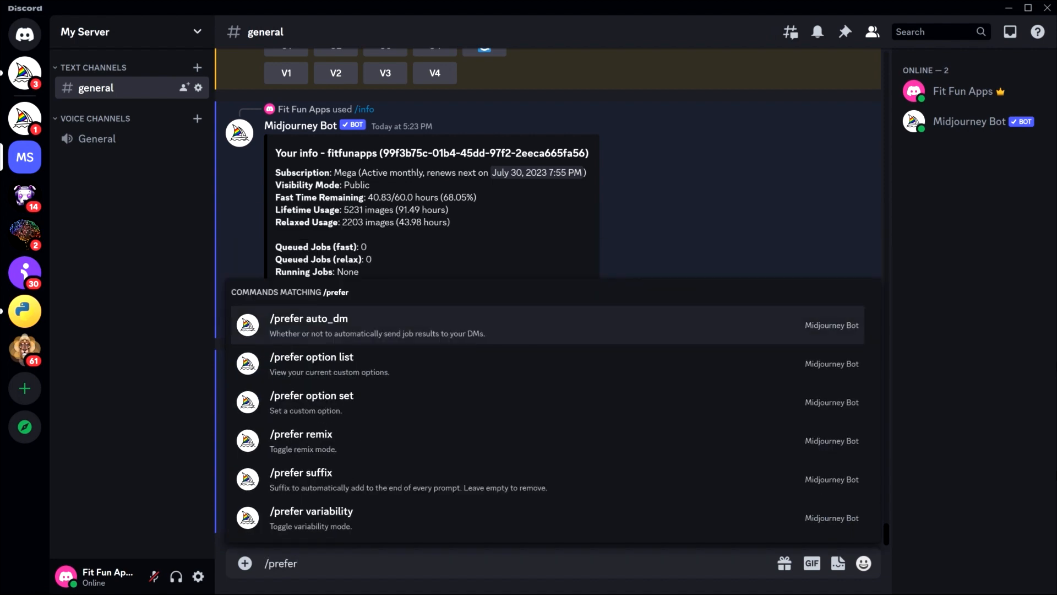
{"action": "type", "text": " remix"}
{"action": "key", "text": "Return"}
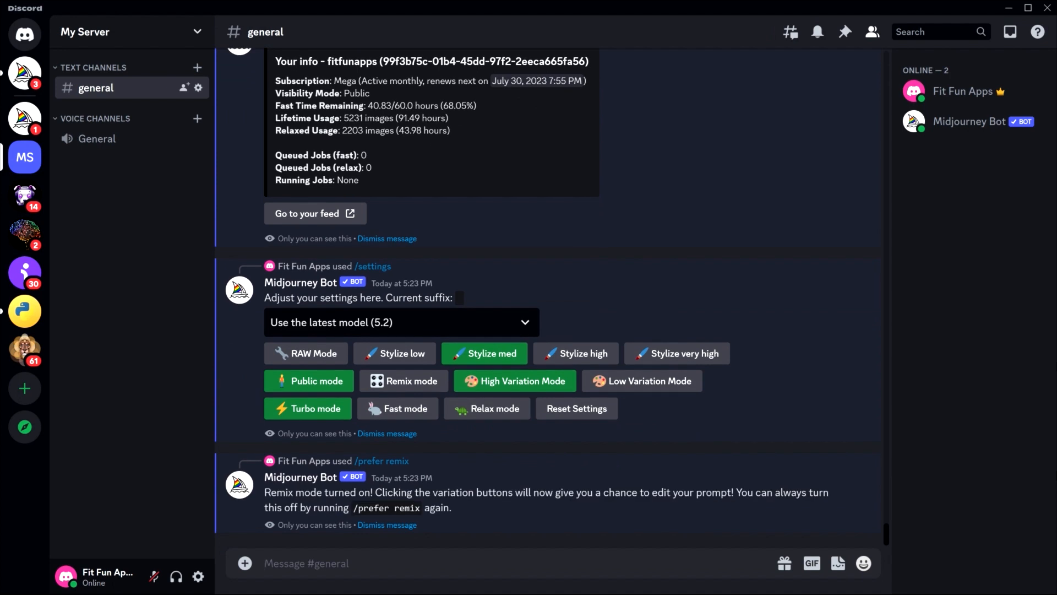
Send the /settings command to display the current Midjourney settings.
{"action": "type", "text": "/settings"}
{"action": "key", "text": "Return"}
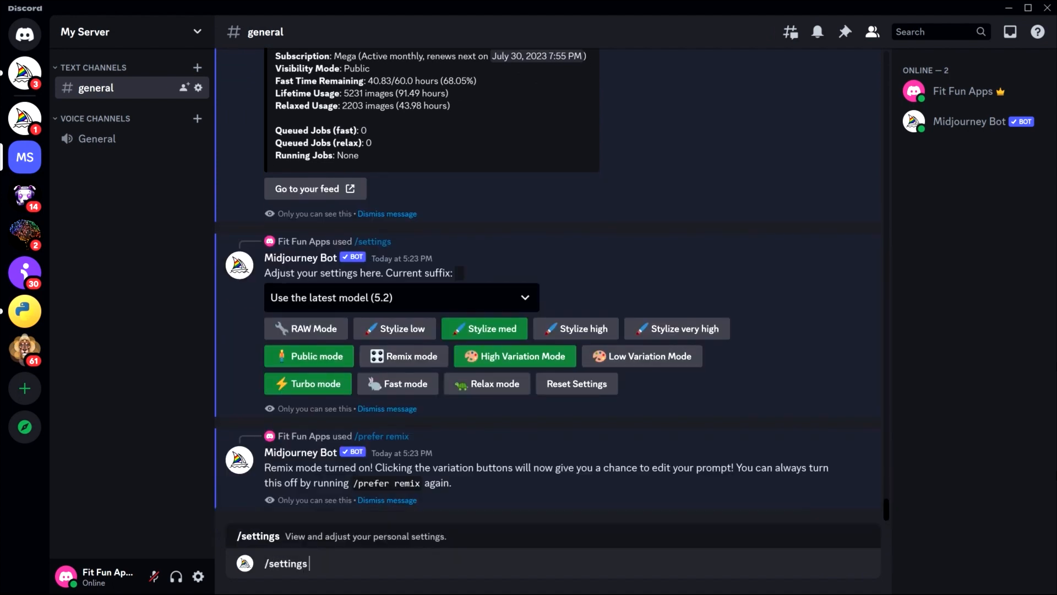
{"action": "key", "text": "Return"}
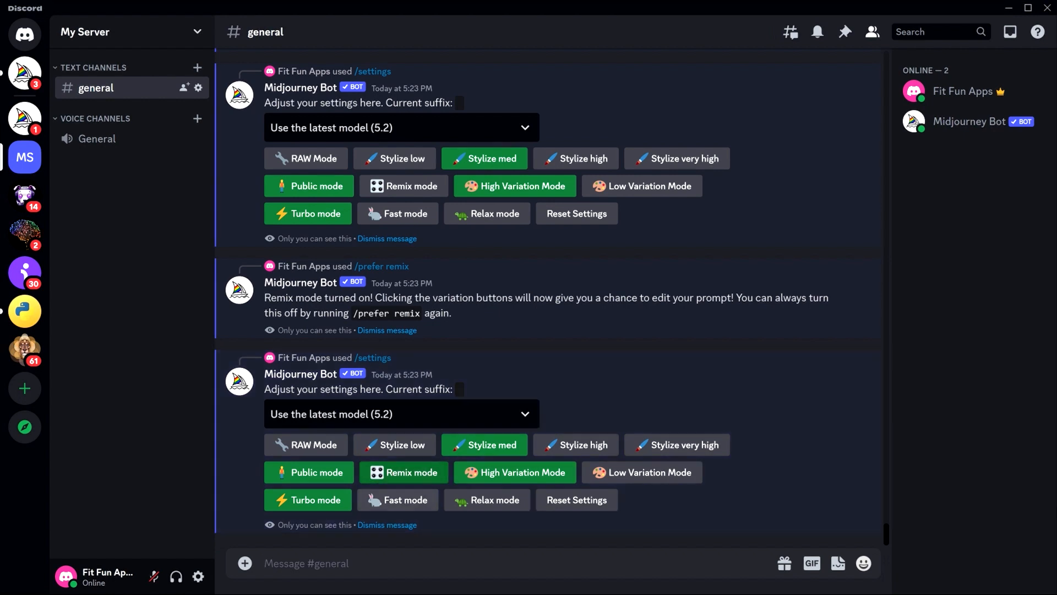
Run /prefer remix again to turn remix mode off.
{"action": "type", "text": "/prefer"}
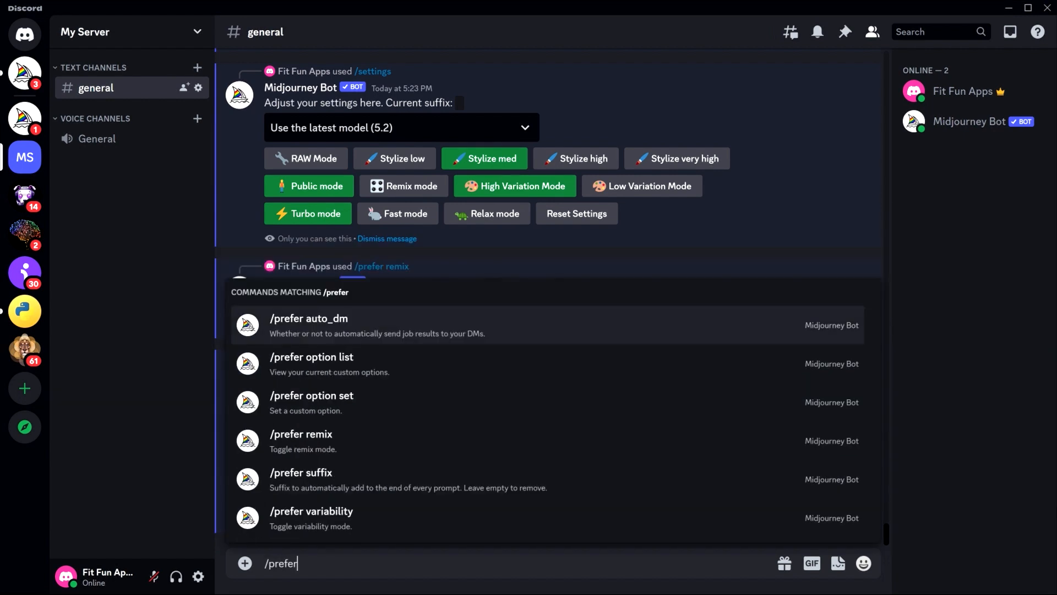
{"action": "type", "text": " remix"}
{"action": "key", "text": "Return"}
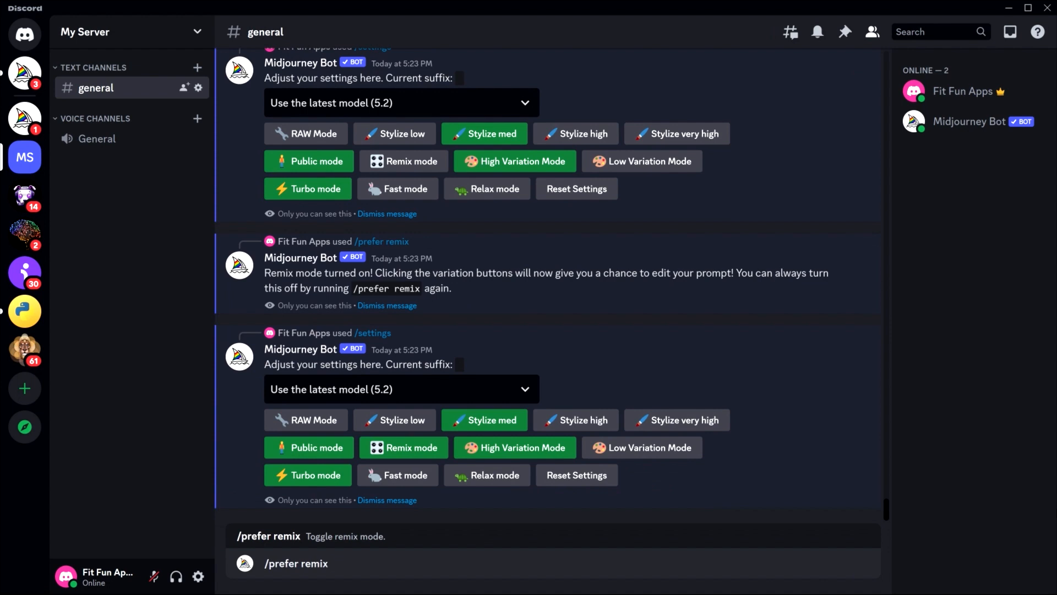
{"action": "key", "text": "Return"}
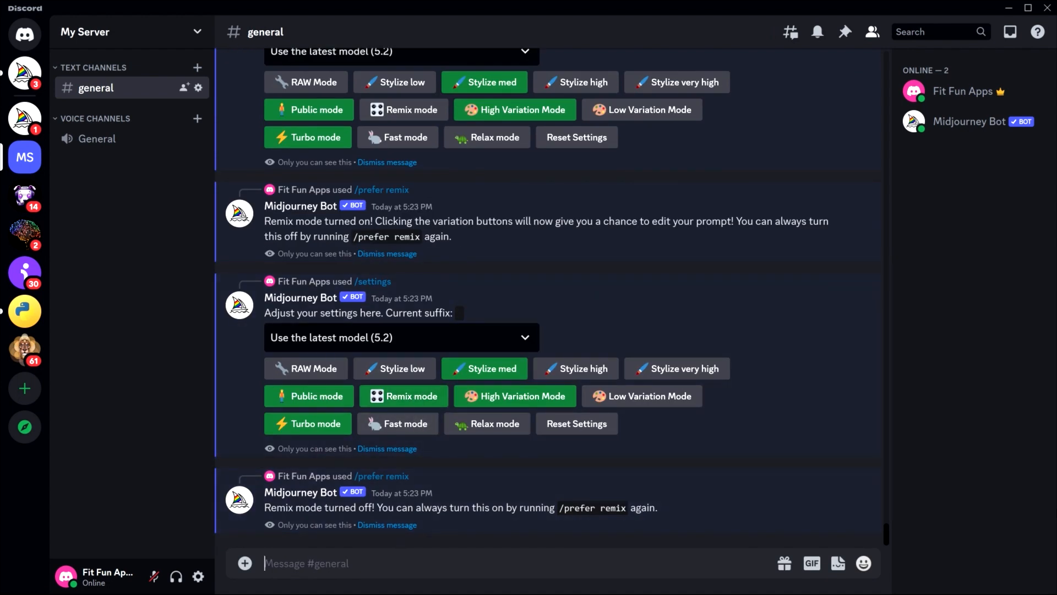
Send the /settings command and toggle Remix mode on and back off in the settings it displays.
{"action": "type", "text": "/setti"}
{"action": "key", "text": "Return"}
{"action": "key", "text": "Return"}
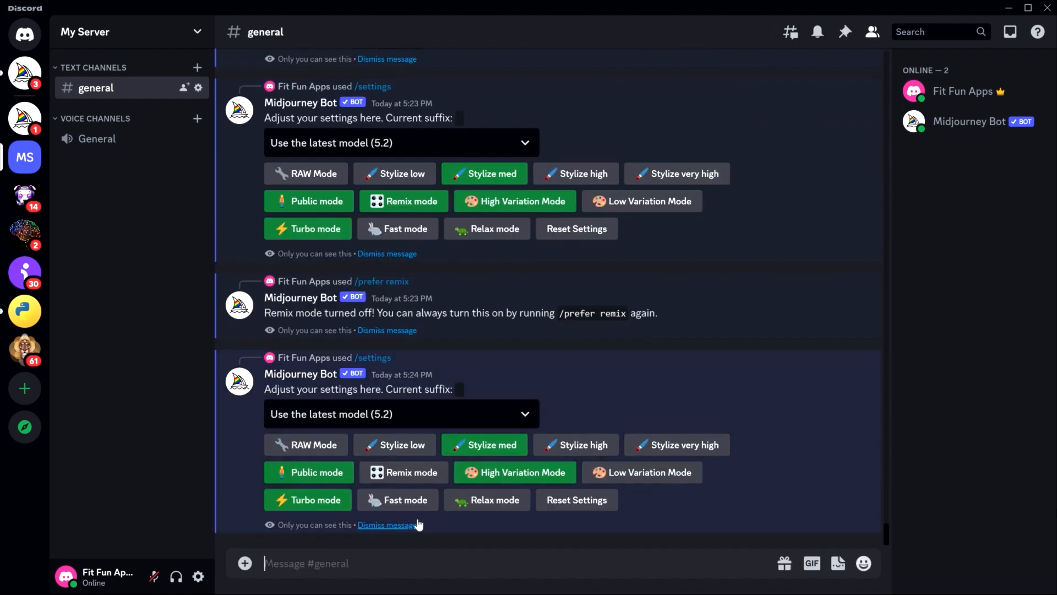
{"action": "left_click", "coordinate": [439, 477]}
{"action": "left_click", "coordinate": [434, 474]}
Run /imagine with the prompt "dog in space" and upscale the third image of the resulting grid.
{"action": "type", "text": "/imagine prompt"}
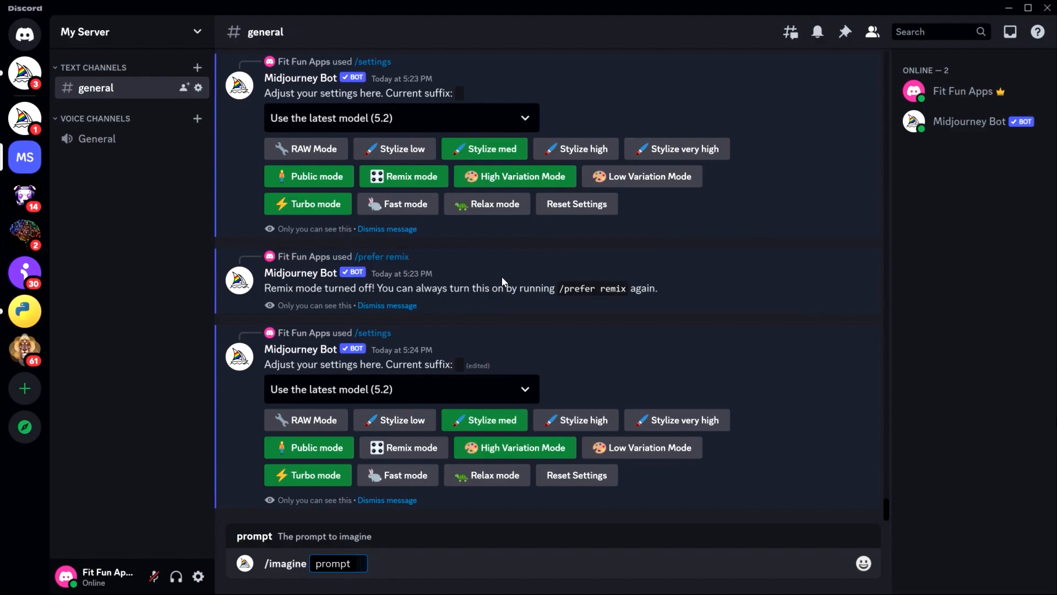
{"action": "type", "text": "dog in car"}
{"action": "key", "text": "Return"}
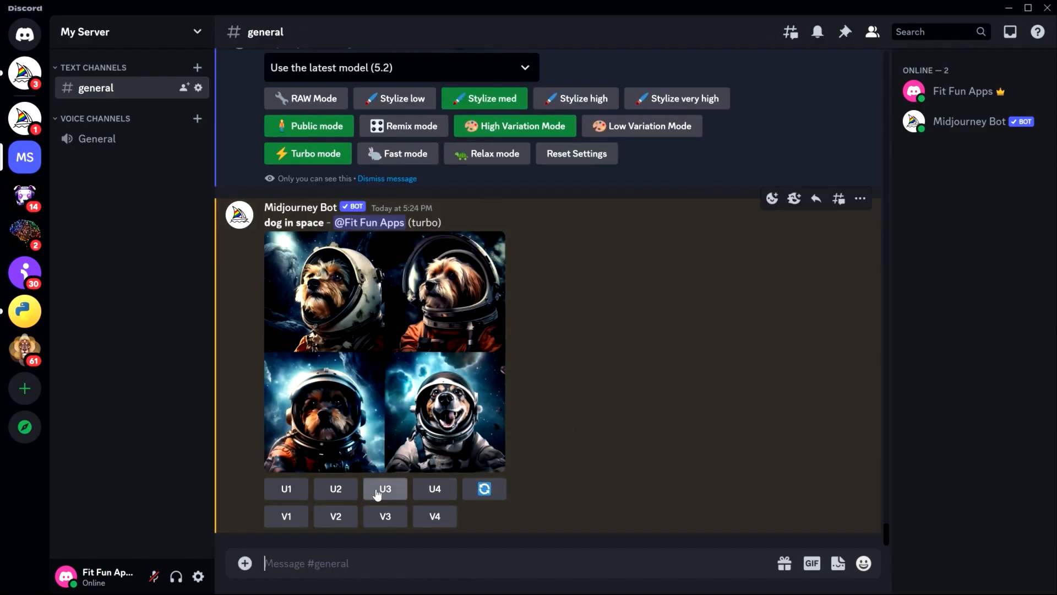
{"action": "left_click", "coordinate": [377, 491]}
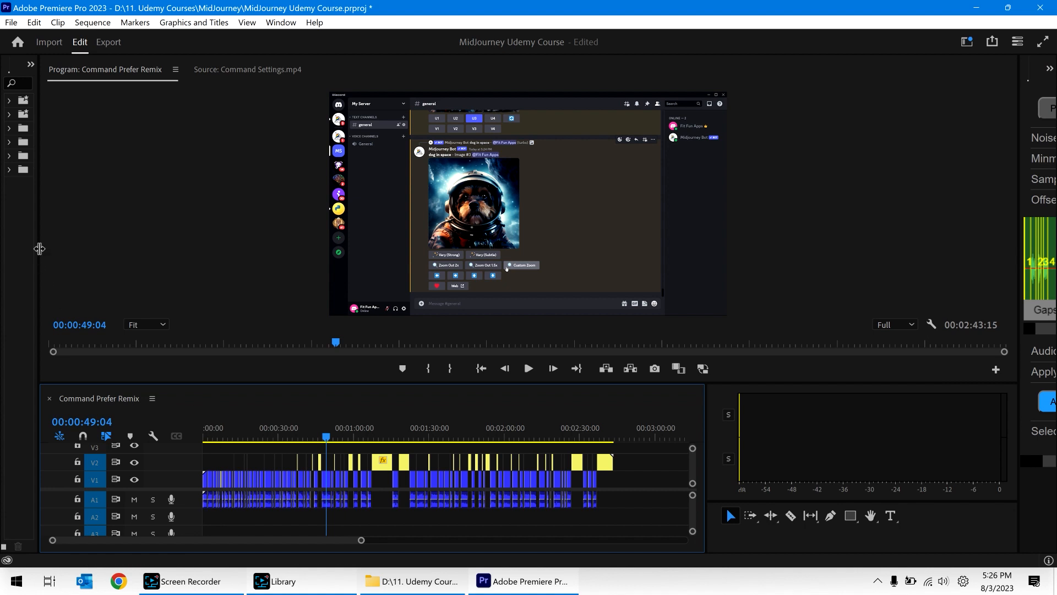
Return to Premiere Pro, widen the project area and create a new sequence from Command Prefer Remix.mp4.
{"action": "left_click_drag", "start_coordinate": [39, 249], "coordinate": [164, 249]}
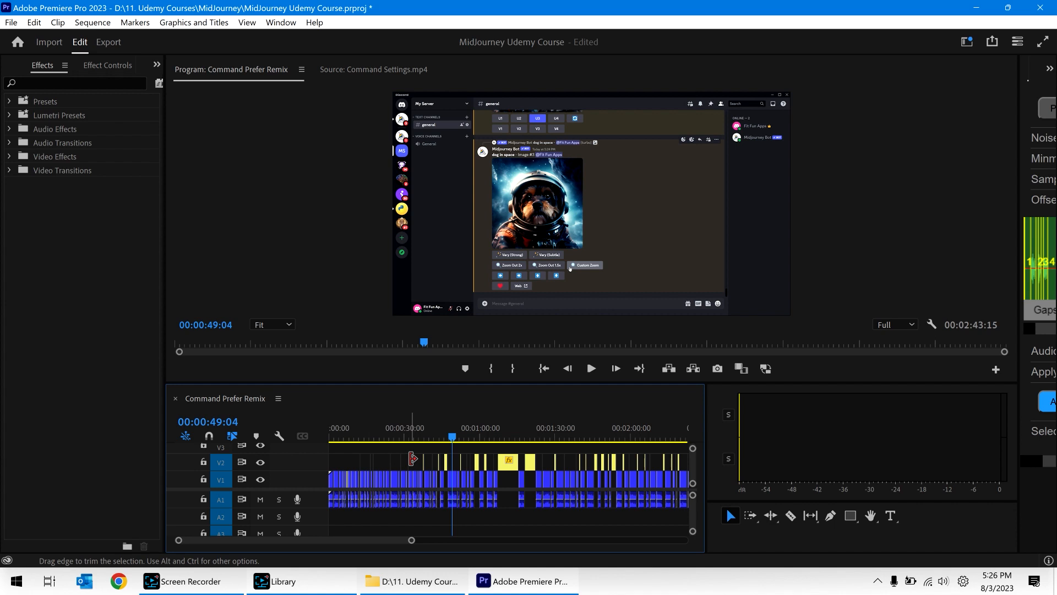
{"action": "left_click", "coordinate": [10, 171]}
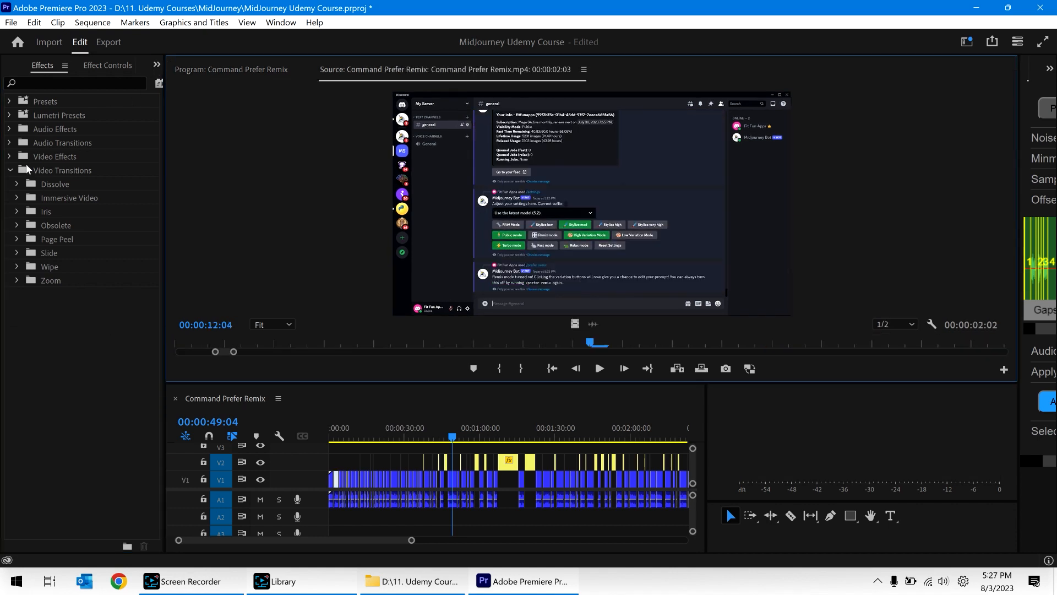
{"action": "left_click", "coordinate": [157, 65]}
{"action": "left_click", "coordinate": [224, 82]}
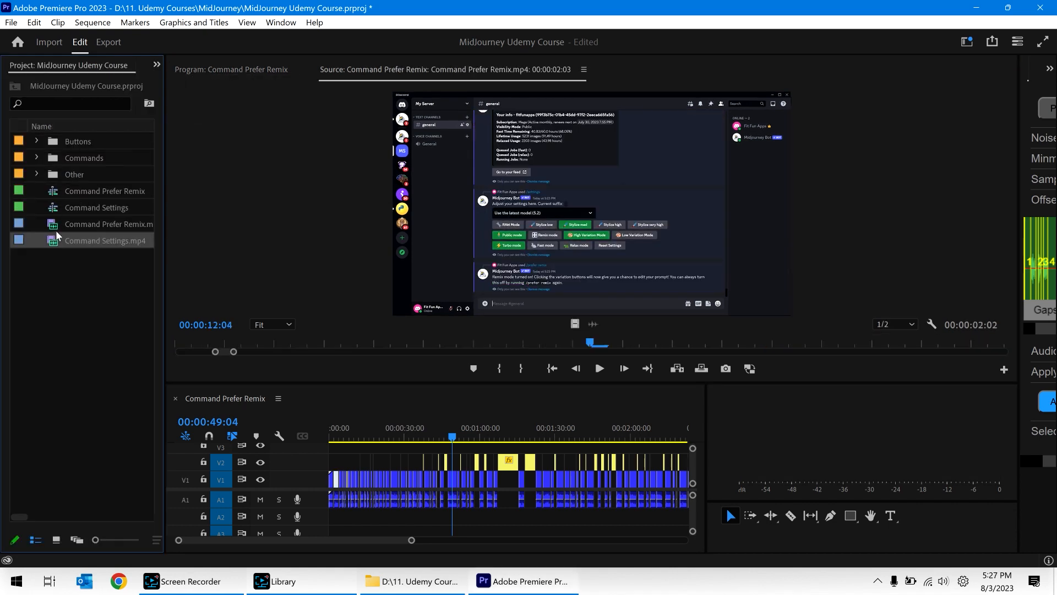
{"action": "right_click", "coordinate": [52, 223]}
{"action": "left_click", "coordinate": [102, 373]}
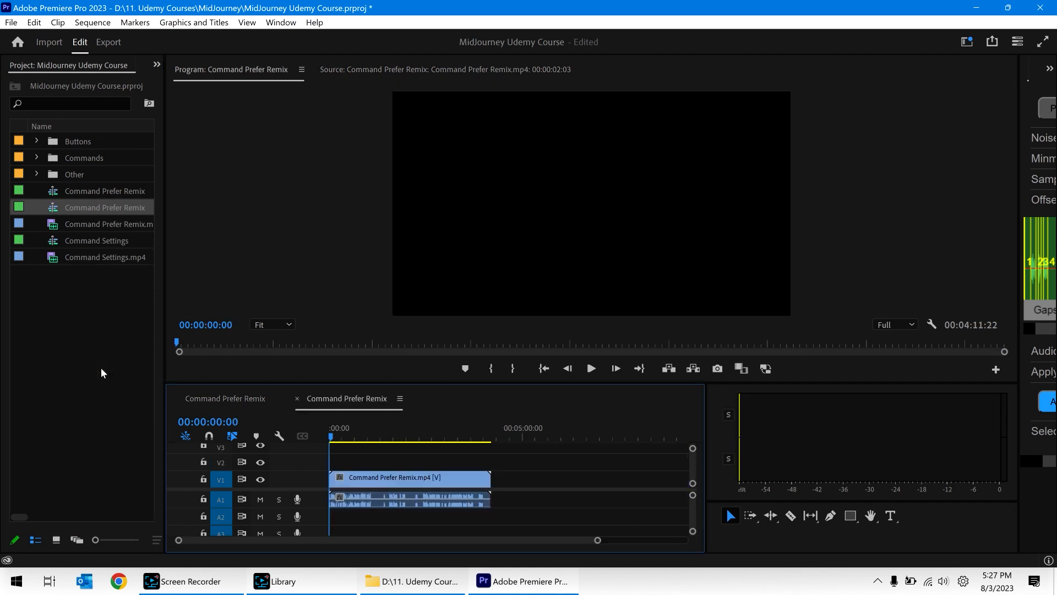
Trim the end of the clip in the new unedited sequence back to 00:01:38:05.
{"action": "left_click", "coordinate": [356, 427]}
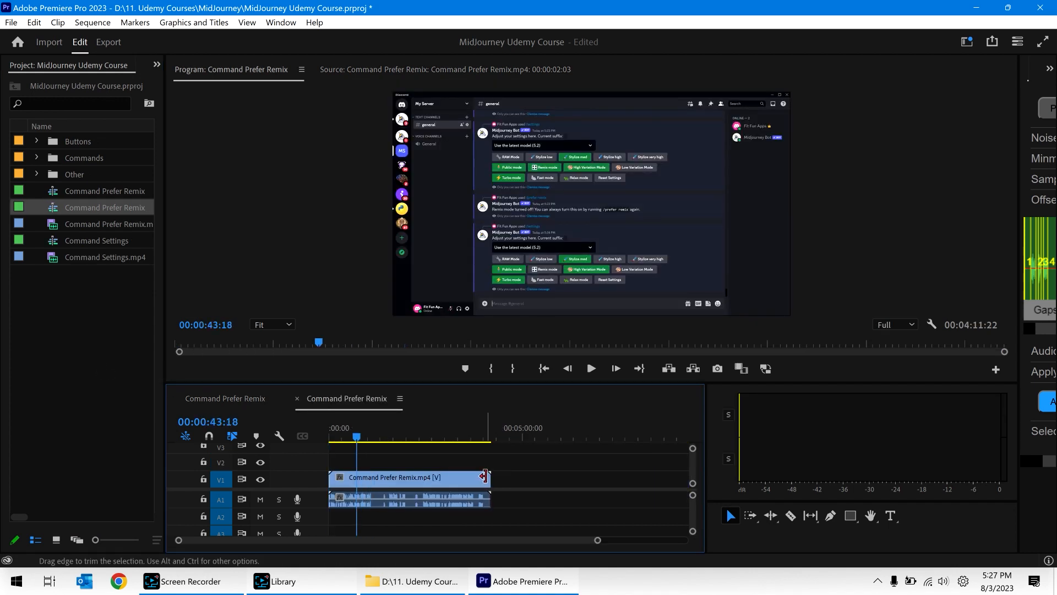
{"action": "left_click_drag", "start_coordinate": [378, 427], "coordinate": [393, 435]}
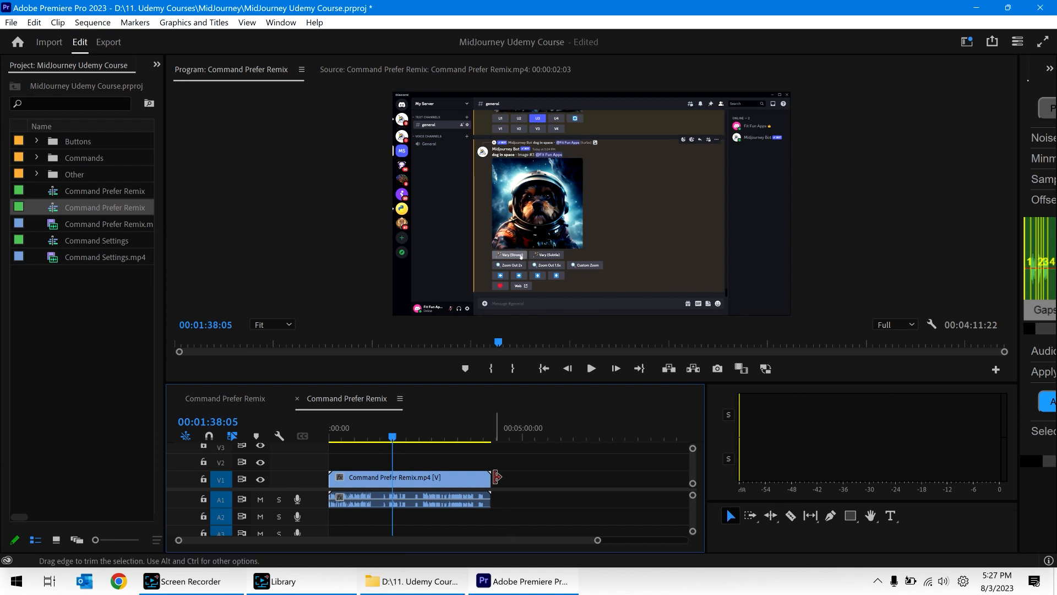
{"action": "left_click_drag", "start_coordinate": [495, 479], "coordinate": [392, 479]}
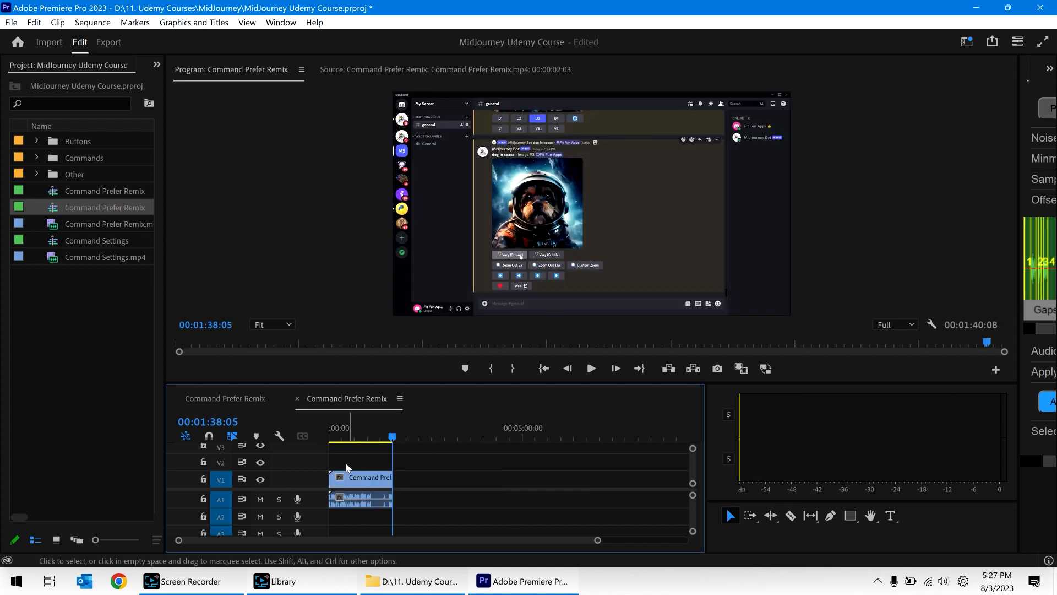
Locate the matching frame at 00:00:47:14 in the edited sequence and trim the end of the unedited sequence to 00:01:32:00.
{"action": "left_click", "coordinate": [232, 400]}
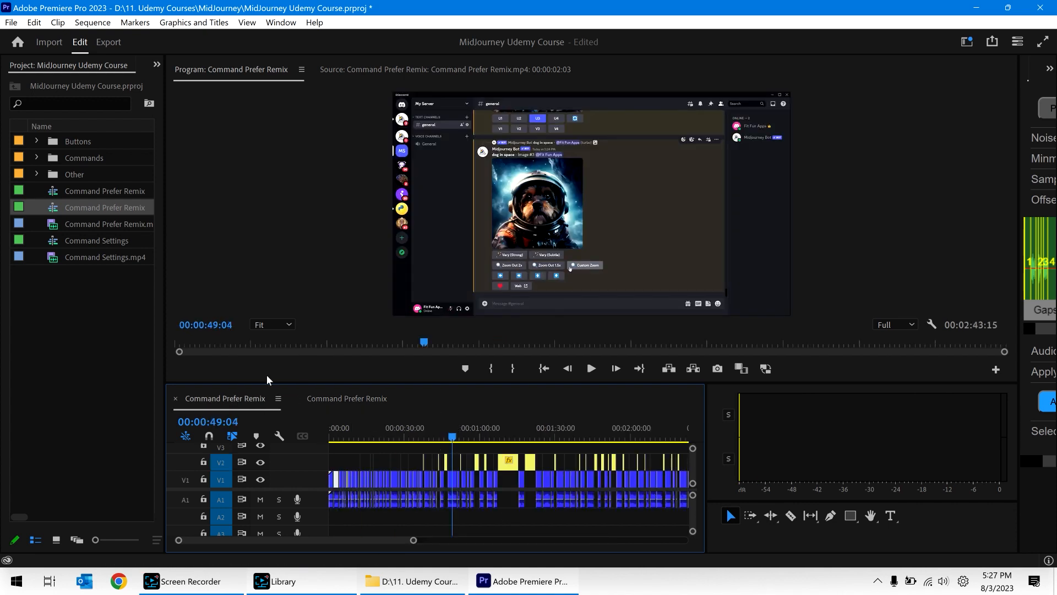
{"action": "left_click_drag", "start_coordinate": [454, 430], "coordinate": [447, 441]}
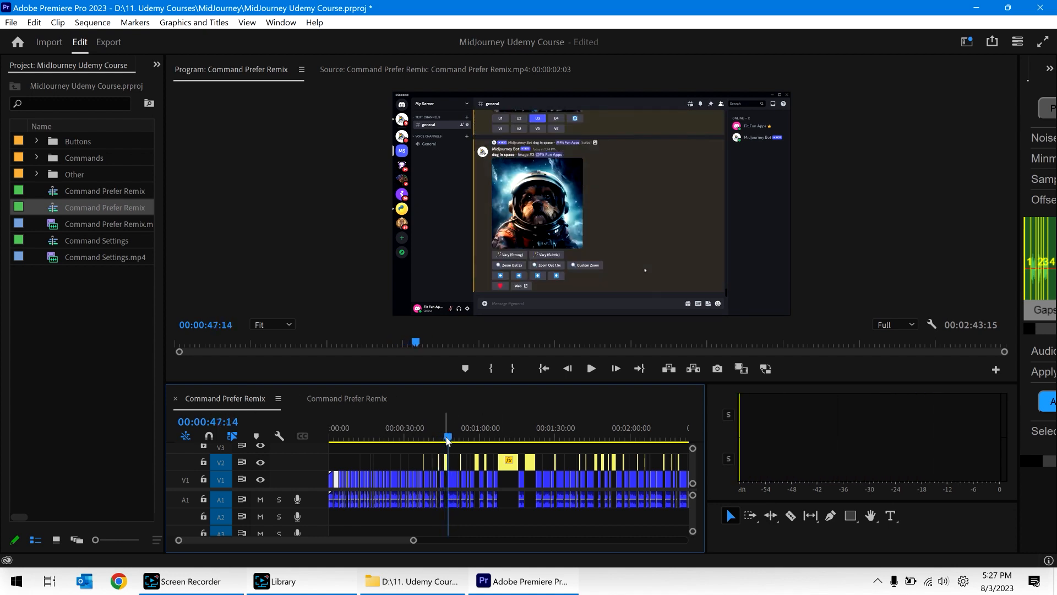
{"action": "left_click", "coordinate": [338, 402]}
{"action": "left_click_drag", "start_coordinate": [380, 436], "coordinate": [388, 437]}
{"action": "key", "text": "w"}
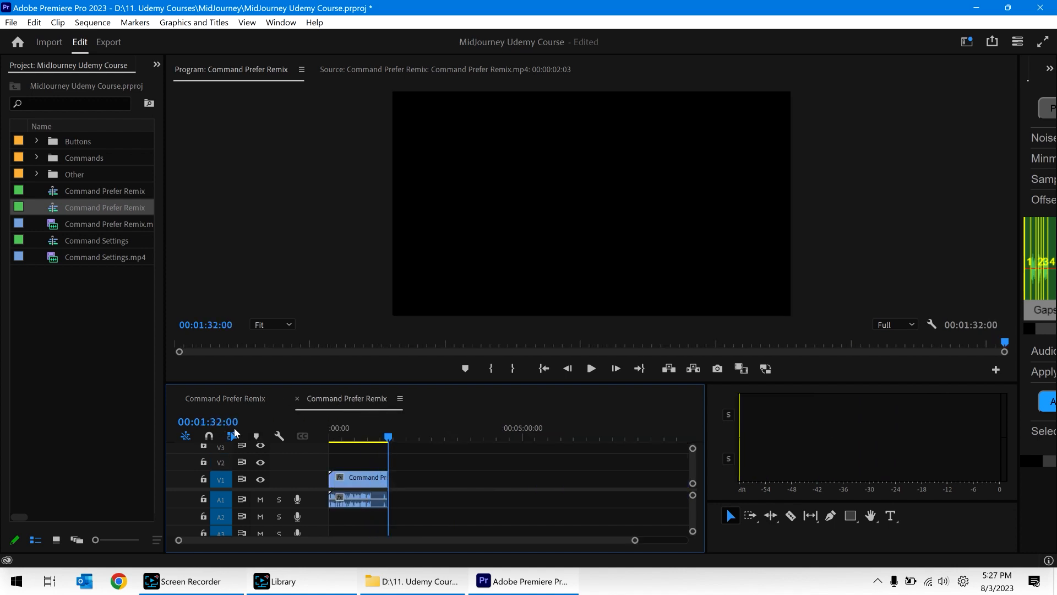
Return the unedited sequence to its start, switch to Discord and run /prefer remix to turn remix mode on.
{"action": "left_click_drag", "start_coordinate": [358, 426], "coordinate": [270, 417]}
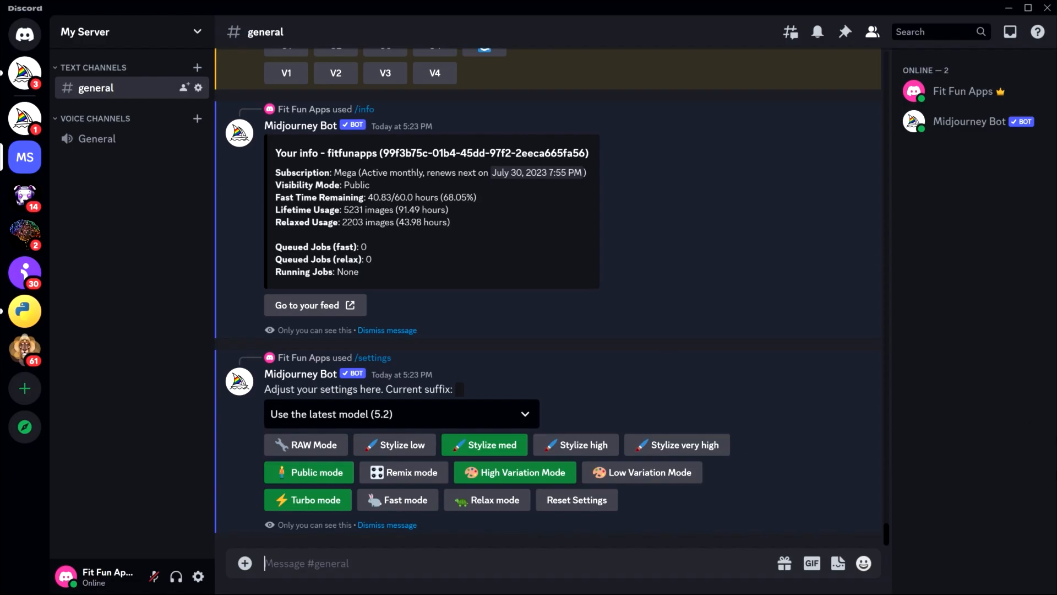
{"action": "type", "text": "/prefer "}
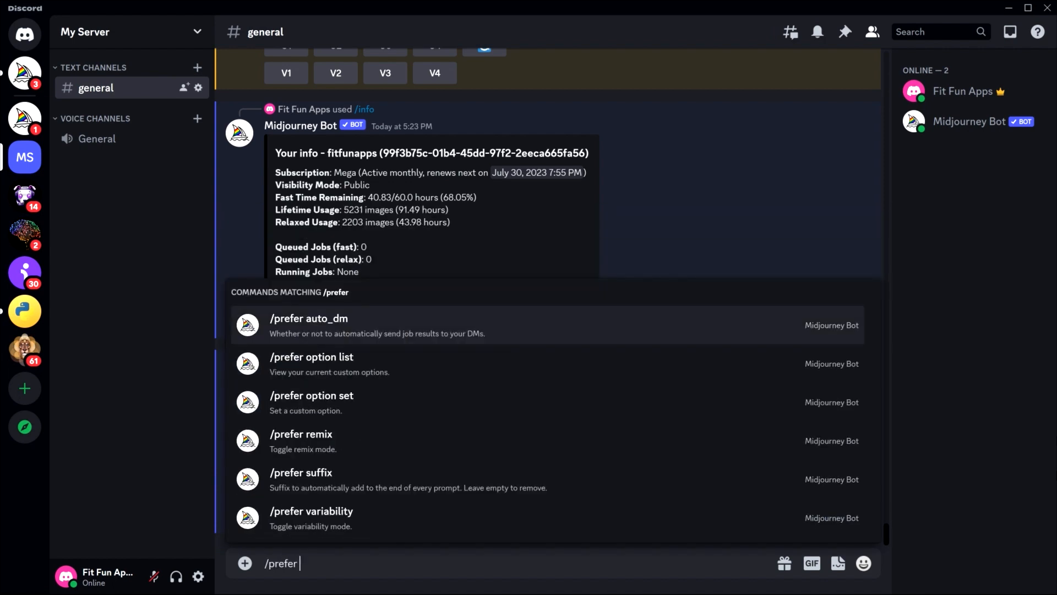
{"action": "type", "text": "remix"}
{"action": "key", "text": "Return"}
{"action": "key", "text": "Return"}
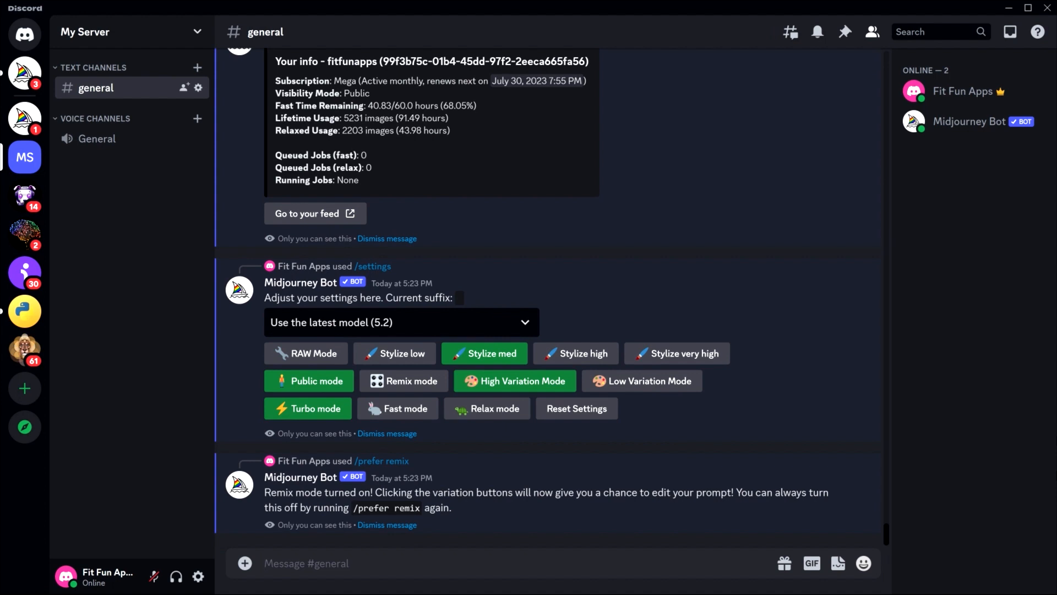
Send the /settings command to display the settings with remix mode on.
{"action": "type", "text": "/sett"}
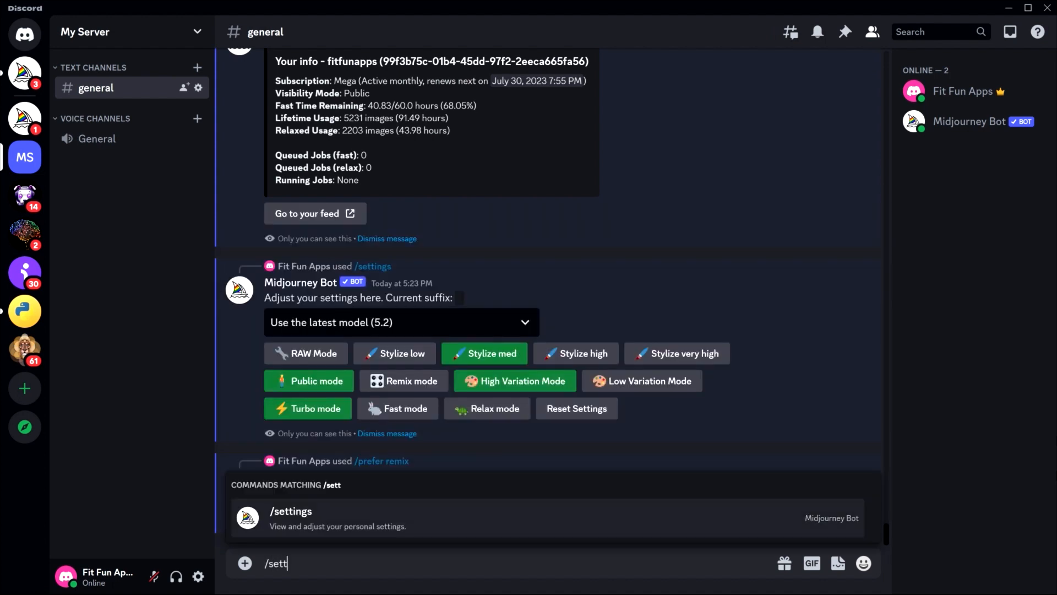
{"action": "key", "text": "Return"}
{"action": "key", "text": "Return"}
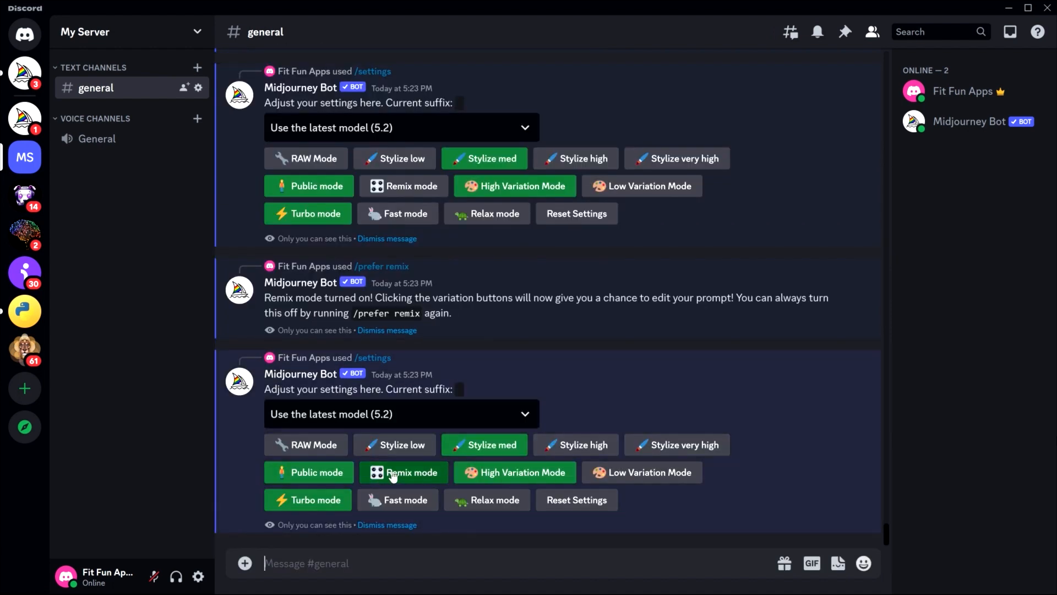
Run /prefer remix again to turn remix mode off.
{"action": "type", "text": "/"}
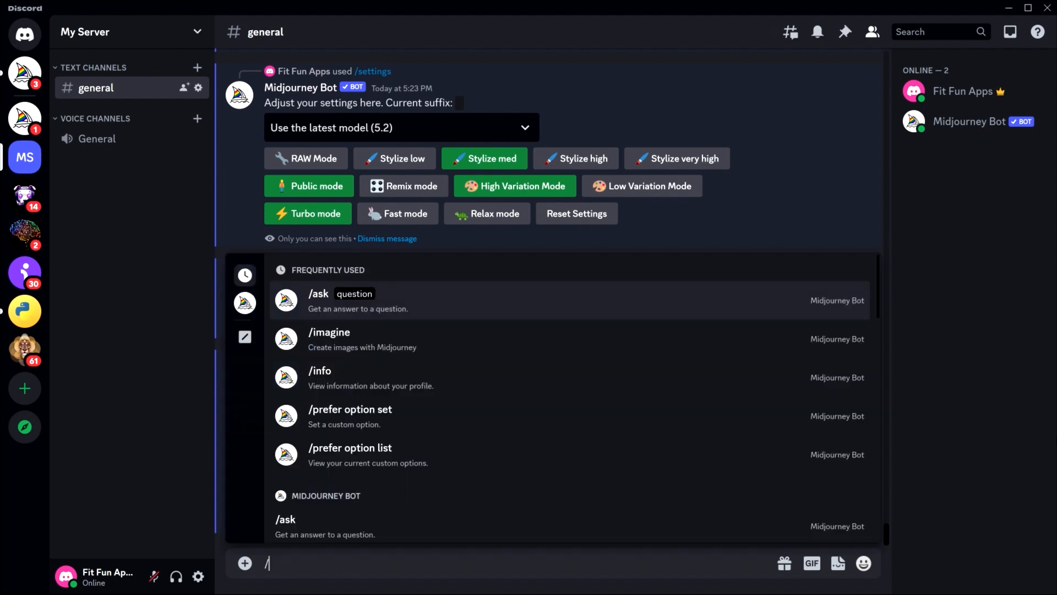
{"action": "type", "text": "prefer remix"}
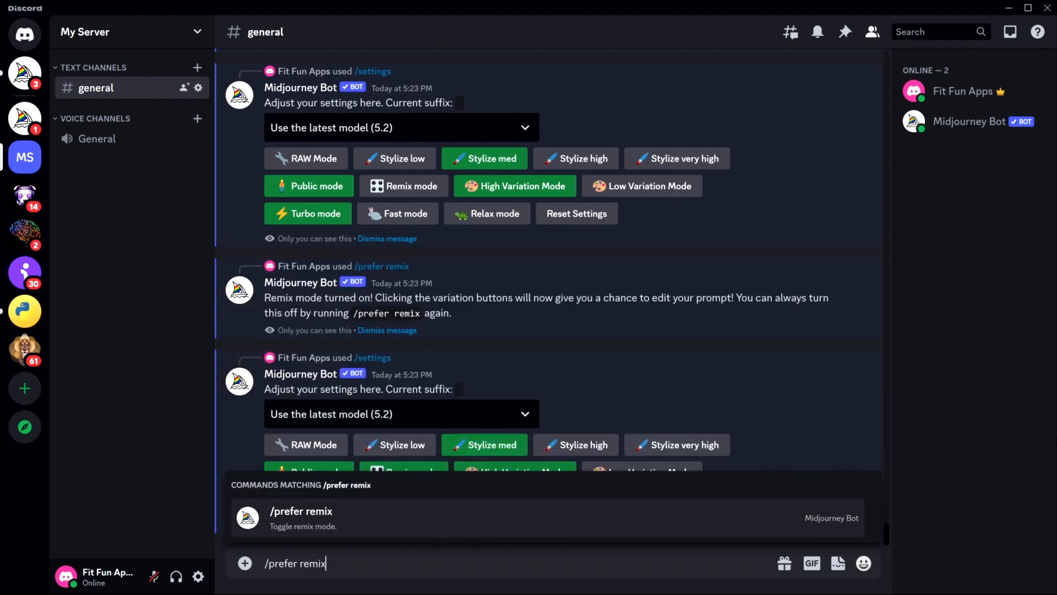
{"action": "key", "text": "Return"}
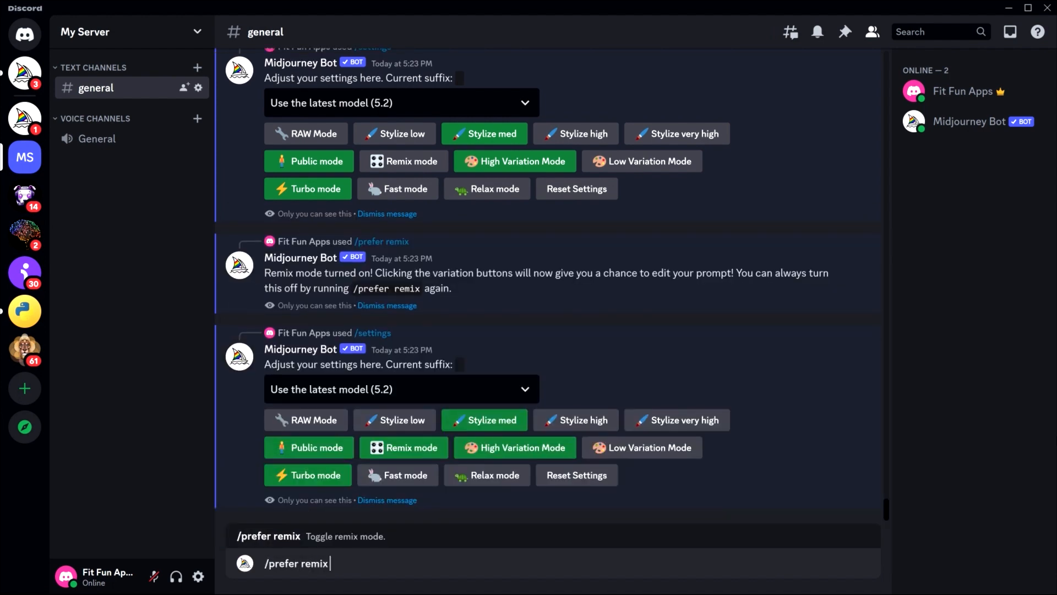
{"action": "key", "text": "Return"}
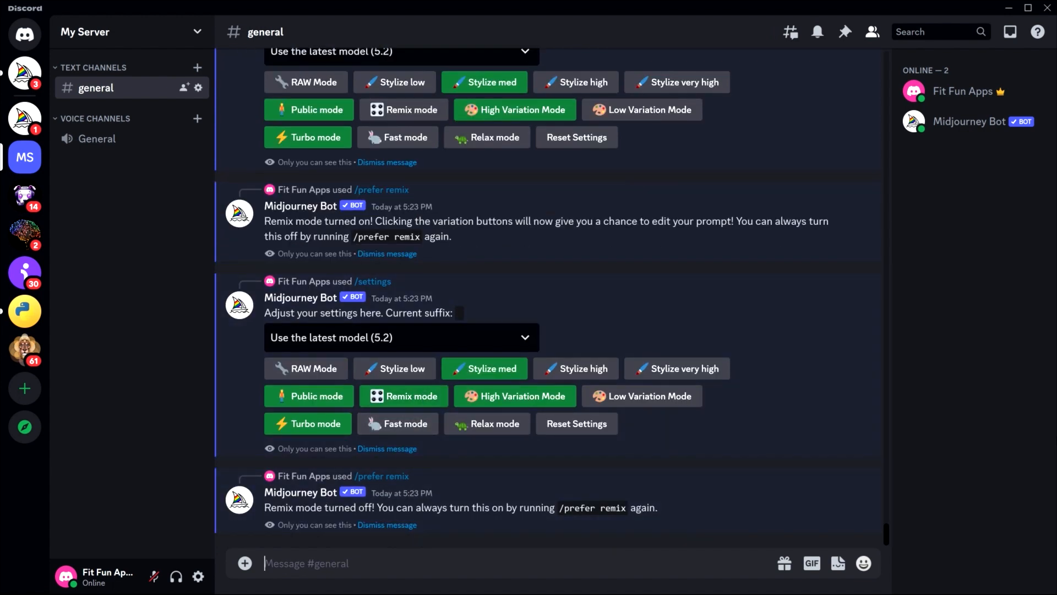
Send the /settings command once more to check the Remix mode setting.
{"action": "type", "text": "/settings"}
{"action": "key", "text": "Return"}
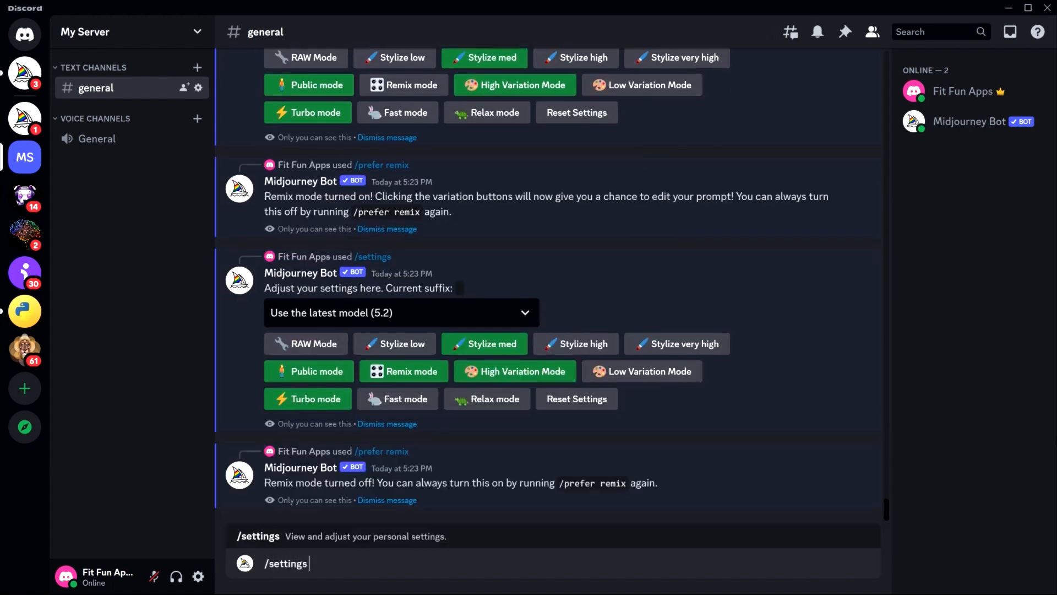
{"action": "key", "text": "Return"}
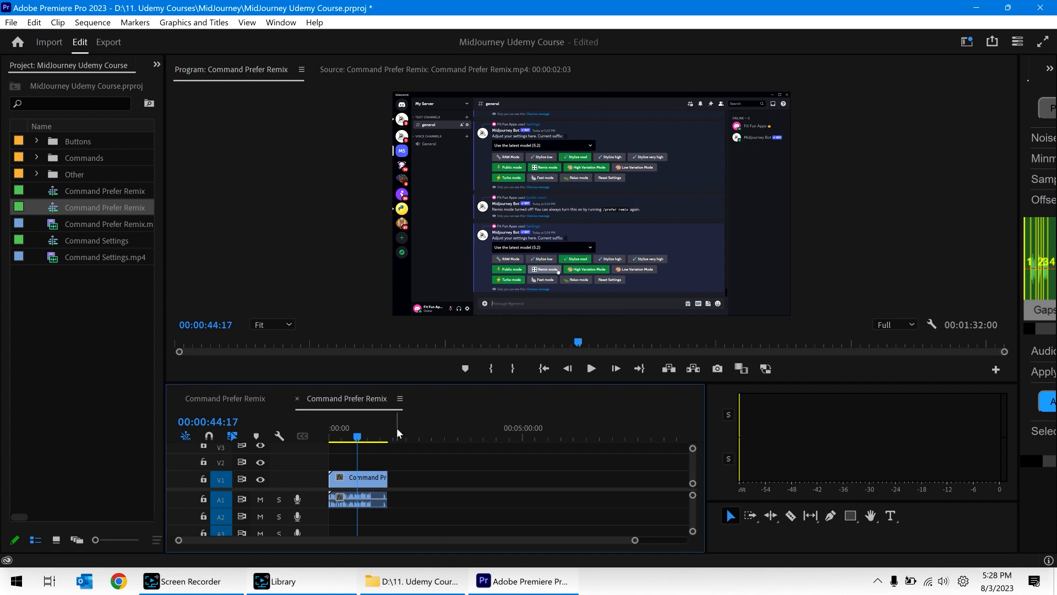
In Premiere Pro, compare the unedited sequence at 00:01:28:14 with the edited sequence at 00:01:11:18.
{"action": "left_click_drag", "start_coordinate": [396, 427], "coordinate": [386, 428]}
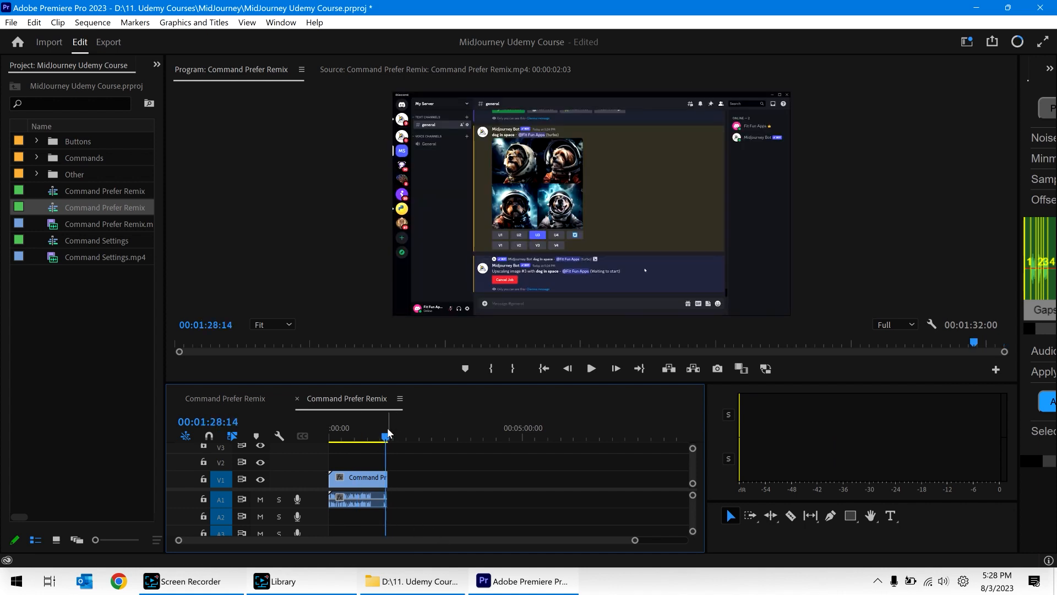
{"action": "left_click", "coordinate": [208, 398]}
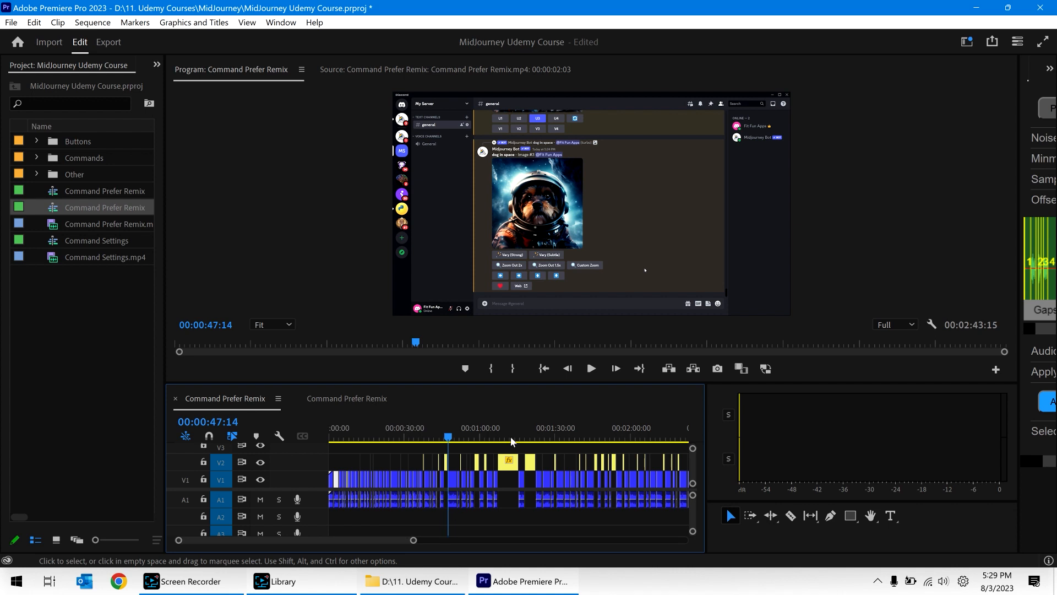
{"action": "left_click", "coordinate": [519, 417]}
{"action": "left_click", "coordinate": [510, 418]}
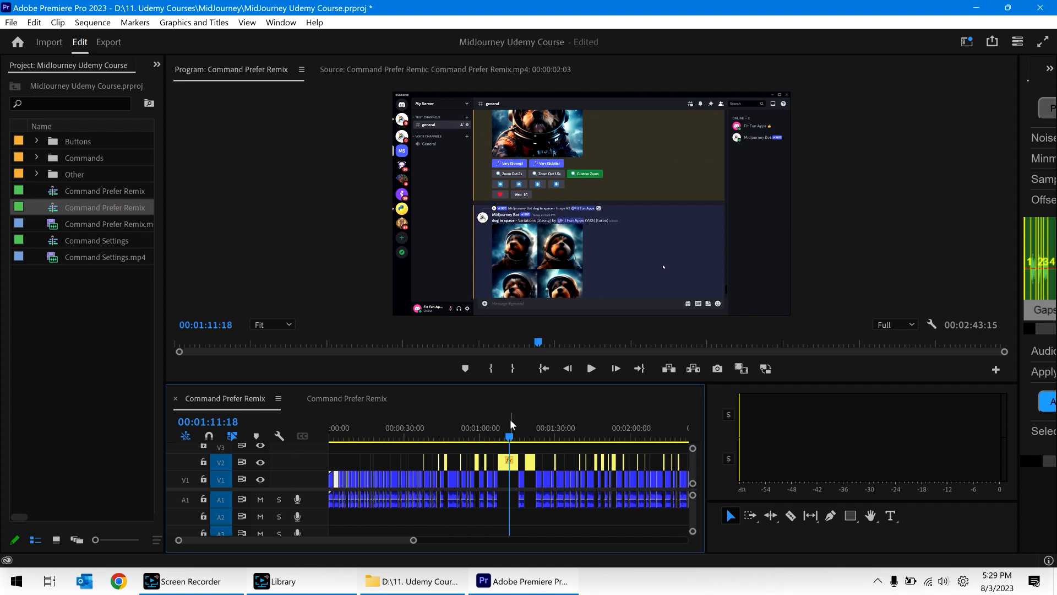
Inspect the long 200% speed clip in the edited sequence and scrub past it to 00:01:23:14.
{"action": "key", "text": "equal"}
{"action": "key", "text": "equal"}
{"action": "key", "text": "equal"}
{"action": "key", "text": "equal"}
{"action": "scroll", "coordinate": [510, 419], "scroll_direction": "down", "scroll_amount": 8}
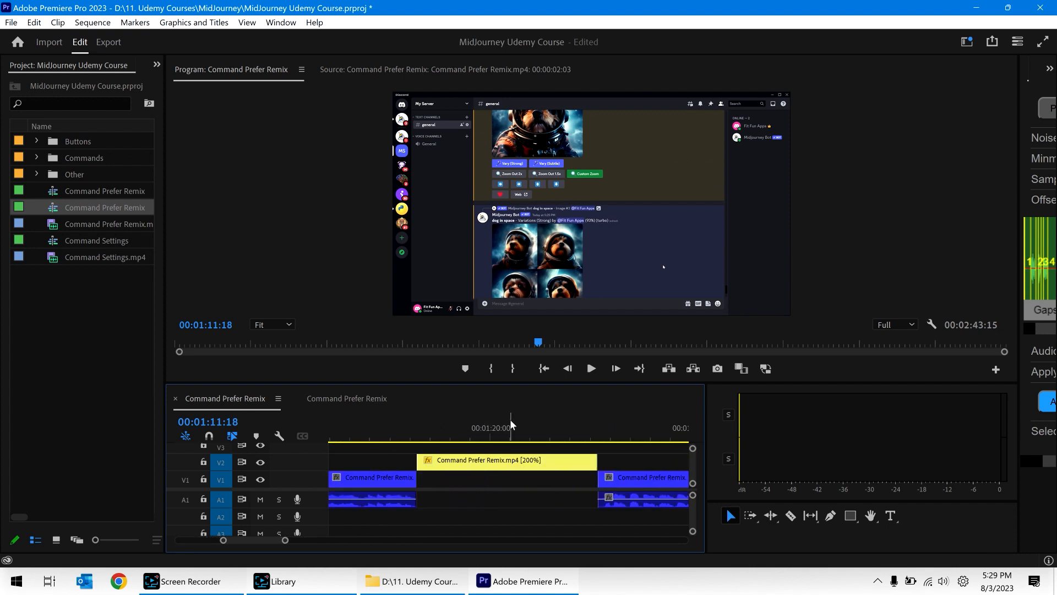
{"action": "left_click", "coordinate": [510, 418]}
{"action": "left_click_drag", "start_coordinate": [545, 422], "coordinate": [636, 419]}
{"action": "key", "text": "backslash"}
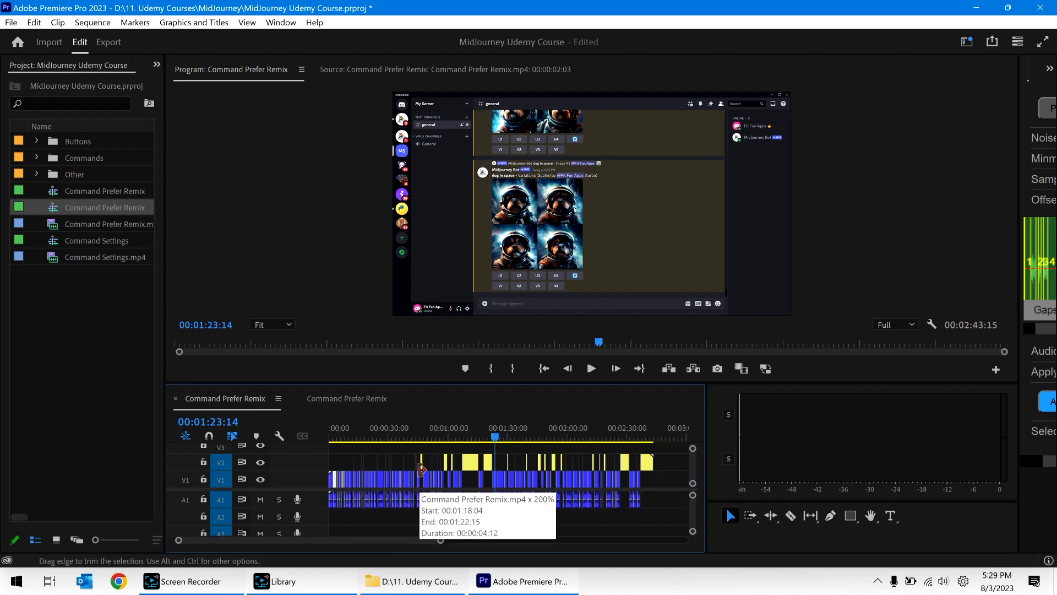
Scrub the edited sequence back to 00:00:40:13, inspect the cuts that follow and play the section around 00:00:47.
{"action": "left_click_drag", "start_coordinate": [630, 428], "coordinate": [410, 418]}
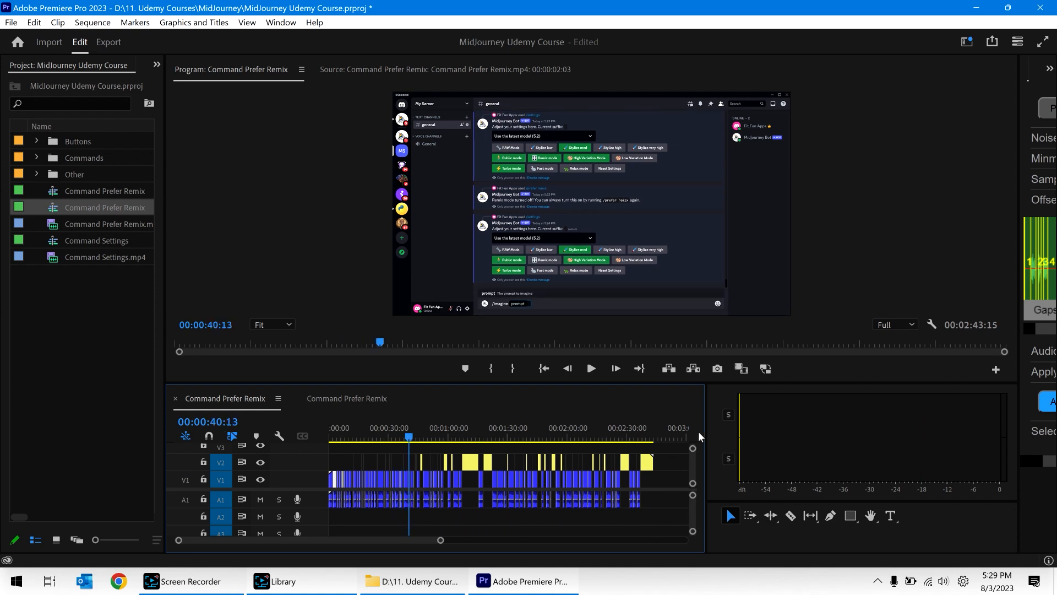
{"action": "key", "text": "equal"}
{"action": "key", "text": "equal"}
{"action": "key", "text": "equal"}
{"action": "key", "text": "equal"}
{"action": "key", "text": "equal"}
{"action": "scroll", "coordinate": [566, 456], "scroll_direction": "down", "scroll_amount": 4}
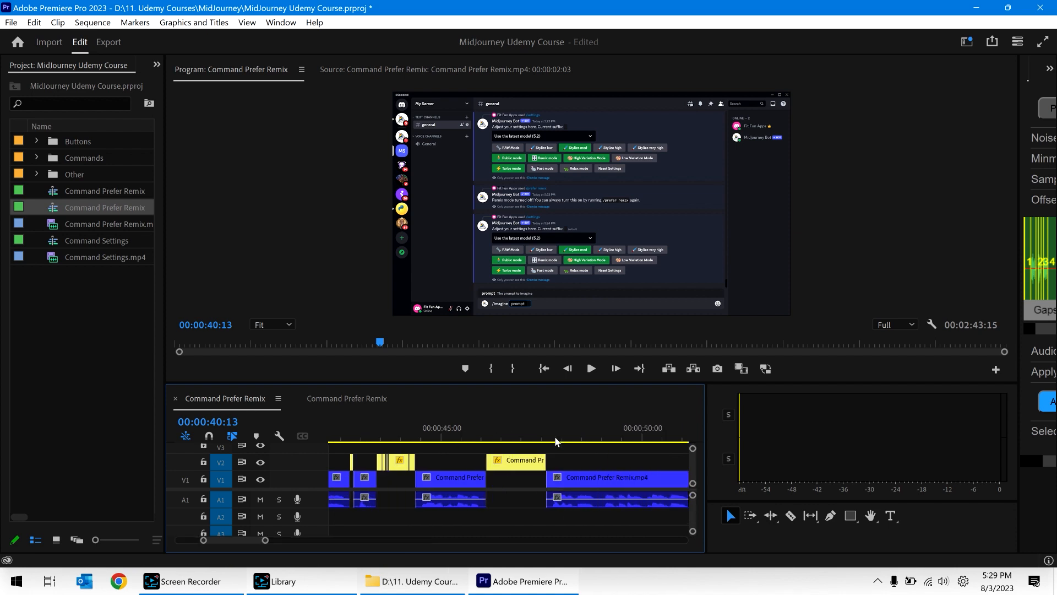
{"action": "left_click_drag", "start_coordinate": [402, 425], "coordinate": [525, 427]}
{"action": "key", "text": "Up"}
{"action": "key", "text": "space"}
{"action": "key", "text": "space"}
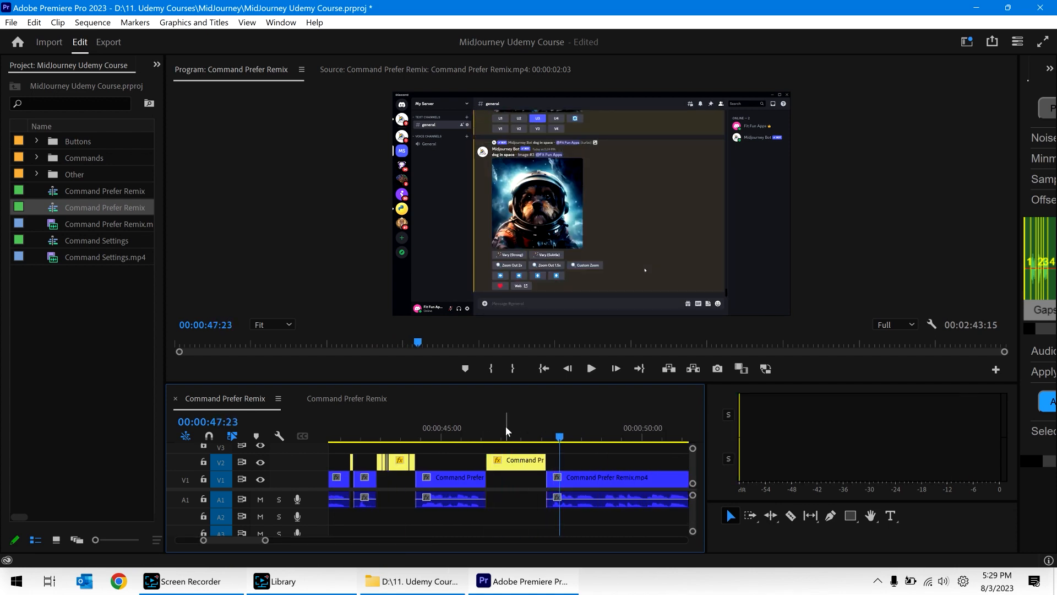
Ripple trim the short leftover stretch near 00:00:51 in the edited sequence and close the unedited sequence.
{"action": "key", "text": "Down"}
{"action": "key", "text": "space"}
{"action": "key", "text": "space"}
{"action": "key", "text": "Up"}
{"action": "key", "text": "Up"}
{"action": "key", "text": "w"}
{"action": "key", "text": "Down"}
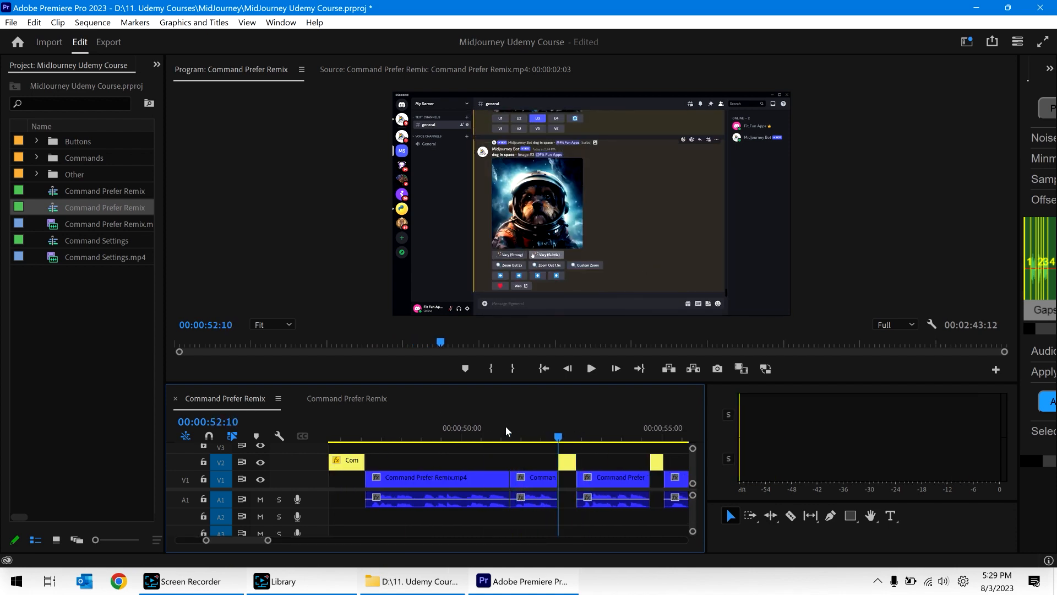
{"action": "left_click", "coordinate": [175, 398]}
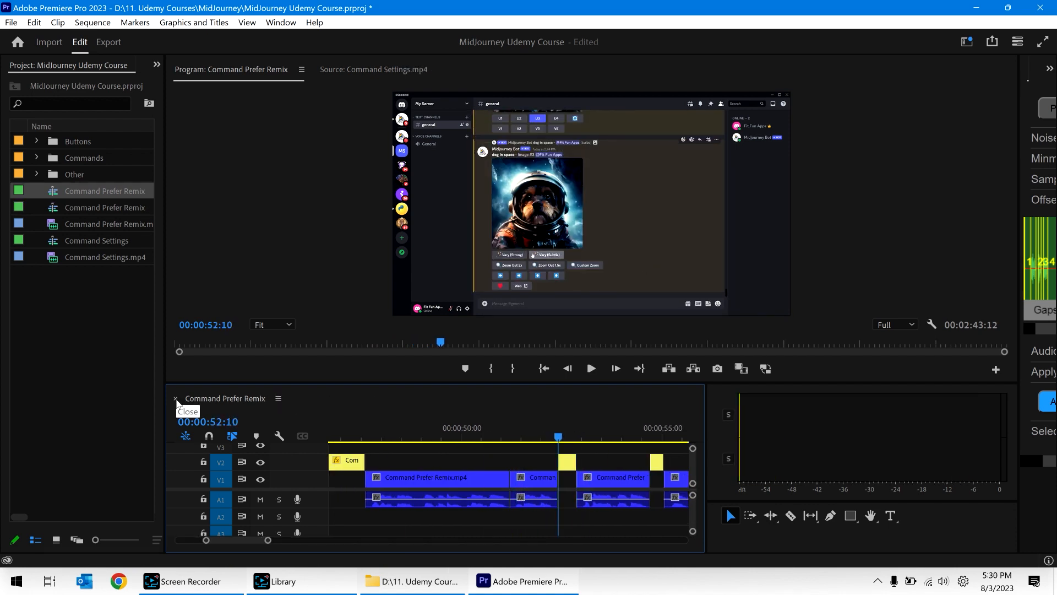
Scrub the edited sequence on from 00:00:52:10 and check the cuts up to about 00:00:54:17.
{"action": "left_click", "coordinate": [494, 427]}
{"action": "left_click_drag", "start_coordinate": [494, 427], "coordinate": [564, 423]}
{"action": "key", "text": "Up"}
{"action": "key", "text": "Down"}
{"action": "key", "text": "Down"}
{"action": "key", "text": "Down"}
{"action": "key", "text": "Down"}
{"action": "key", "text": "Up"}
{"action": "key", "text": "Up"}
{"action": "key", "text": "space"}
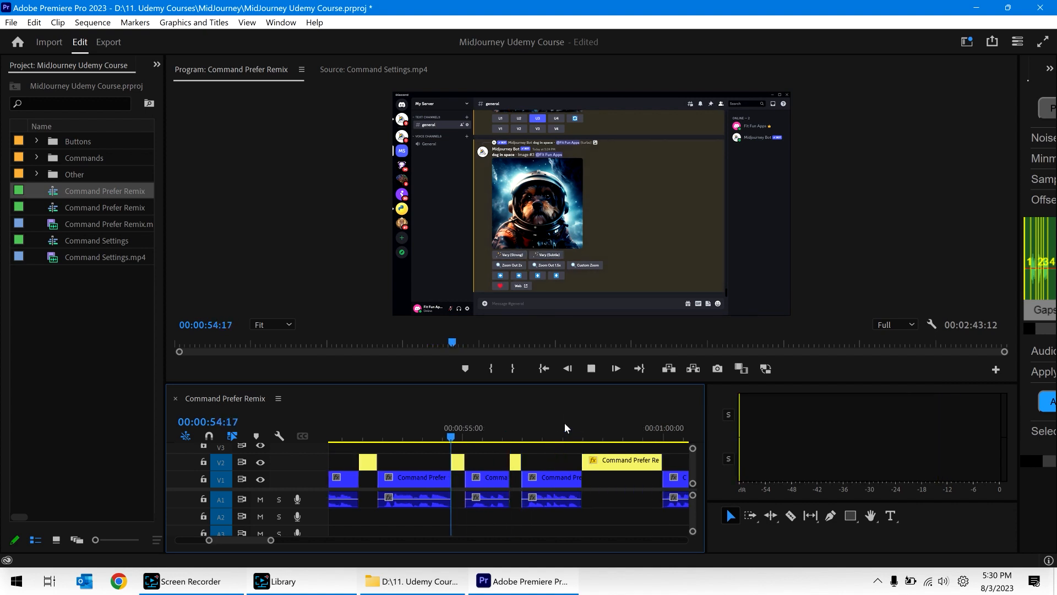
Ripple trim away the short leftover V2 clip at about 00:00:54:17 and play across the joined cut.
{"action": "key", "text": "space"}
{"action": "key", "text": "Up"}
{"action": "key", "text": "space"}
{"action": "key", "text": "space"}
{"action": "key", "text": "Up"}
{"action": "key", "text": "w"}
{"action": "key", "text": "Down"}
{"action": "key", "text": "space"}
{"action": "key", "text": "space"}
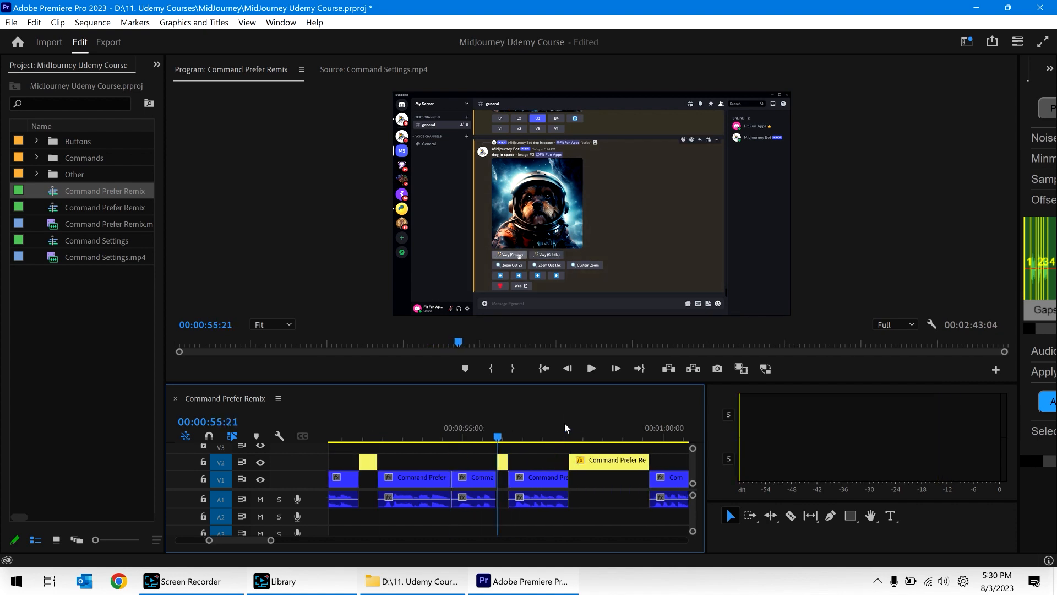
Ripple trim away the leftover V2 clips at 00:00:55:21 and near 00:00:57.
{"action": "key", "text": "Up"}
{"action": "key", "text": "w"}
{"action": "key", "text": "Down"}
{"action": "key", "text": "space"}
{"action": "key", "text": "space"}
{"action": "key", "text": "Up"}
{"action": "key", "text": "w"}
{"action": "key", "text": "Down"}
{"action": "key", "text": "space"}
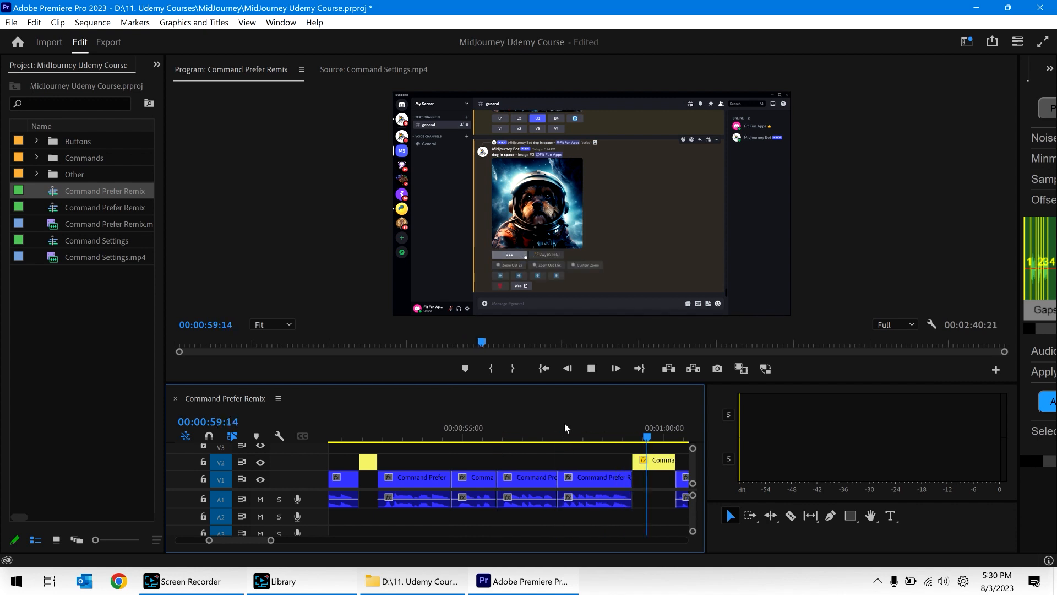
Speed up the leftover V2 clip around 00:00:59:14.
{"action": "key", "text": "space"}
{"action": "key", "text": "Up"}
{"action": "key", "text": "Down"}
{"action": "key", "text": "Down"}
{"action": "key", "text": "Down"}
{"action": "key", "text": "Down"}
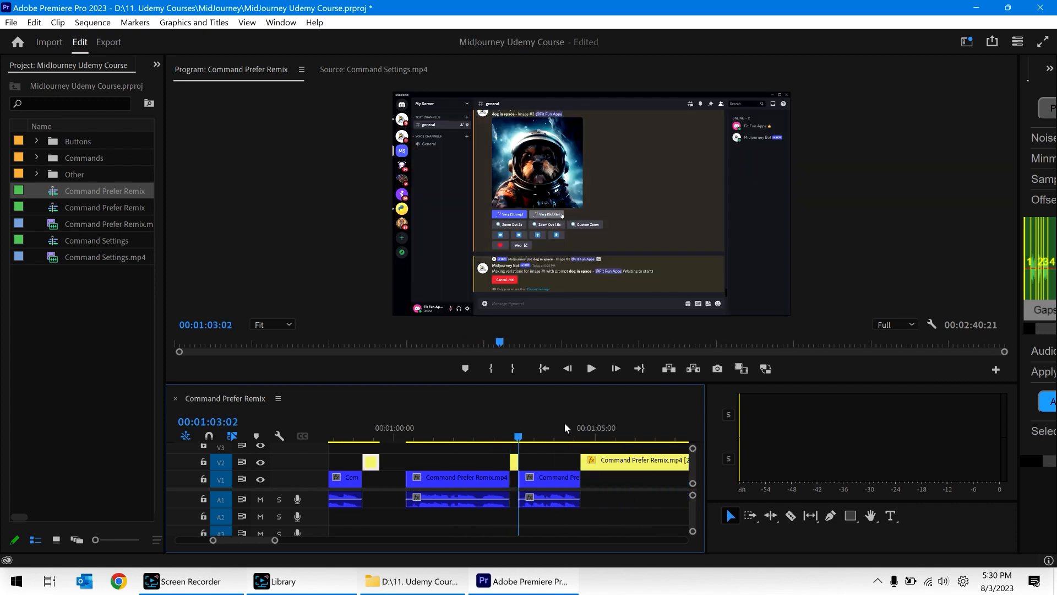
Speed up the short V2 clip just before 00:01:03:02 and continue into the long 200% clip.
{"action": "key", "text": "Up"}
{"action": "key", "text": "w"}
{"action": "key", "text": "Down"}
{"action": "key", "text": "Down"}
{"action": "key", "text": "space"}
{"action": "key", "text": "Down"}
{"action": "key", "text": "space"}
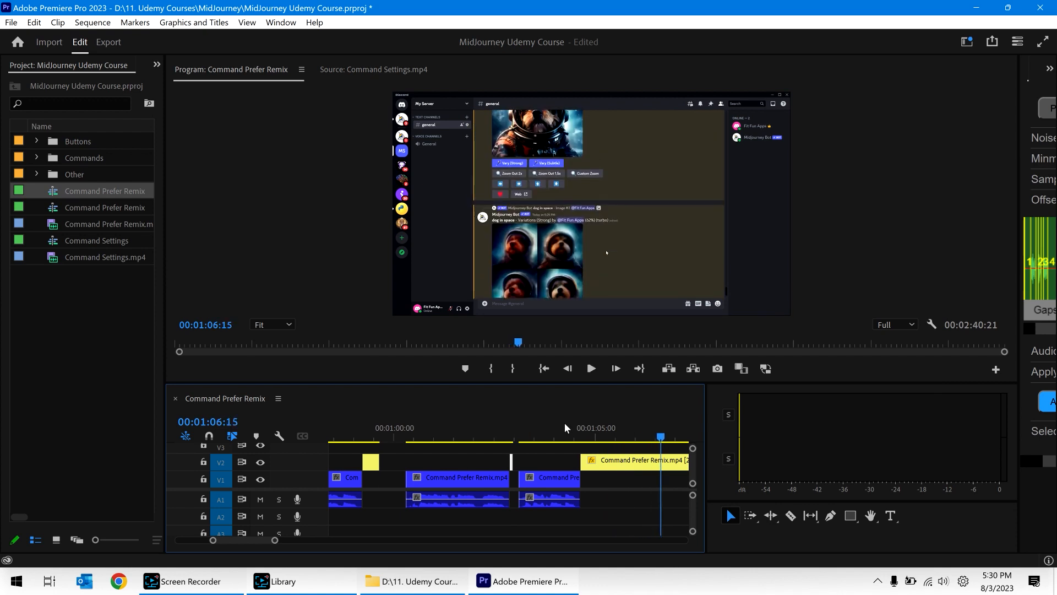
Play the long 200% V2 clip and ripple trim its tail so it ends near 00:01:09:13.
{"action": "key", "text": "Up"}
{"action": "key", "text": "space"}
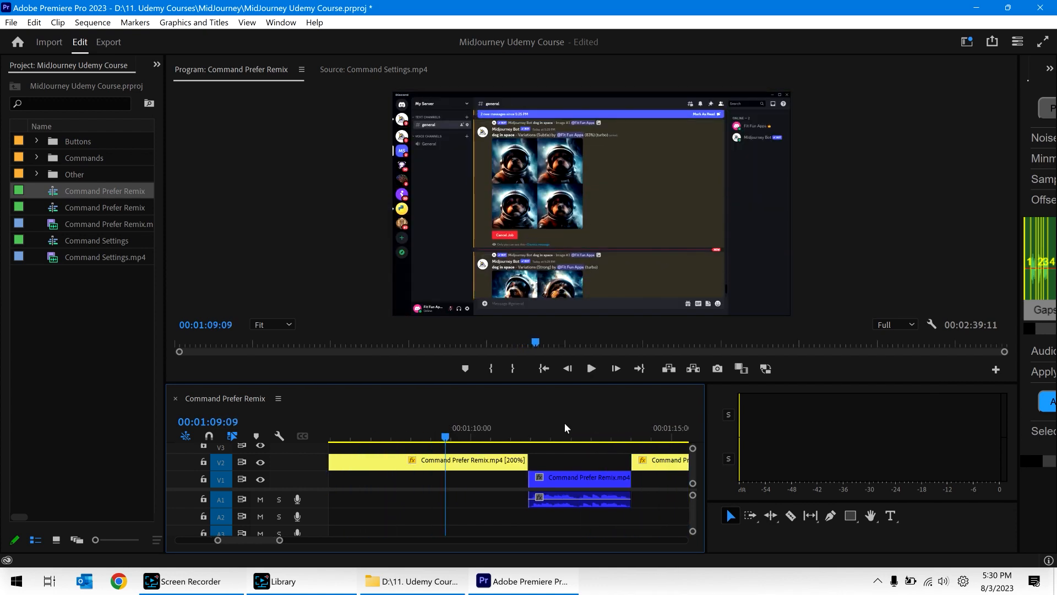
{"action": "key", "text": "space"}
{"action": "key", "text": "shift+Left"}
{"action": "key", "text": "shift+Left"}
{"action": "key", "text": "shift+Left"}
{"action": "key", "text": "shift+Left"}
{"action": "key", "text": "shift+Left"}
{"action": "key", "text": "shift+Left"}
{"action": "key", "text": "shift+Left"}
{"action": "key", "text": "shift+Left"}
{"action": "key", "text": "shift+Left"}
{"action": "key", "text": "w"}
{"action": "key", "text": "shift+Left"}
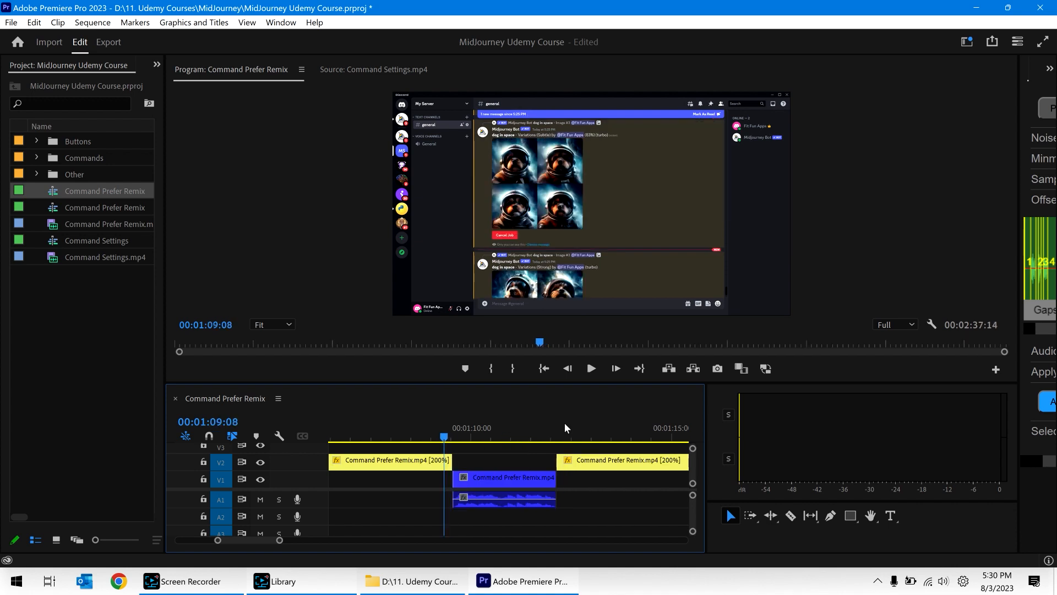
{"action": "key", "text": "Up"}
{"action": "key", "text": "w"}
{"action": "key", "text": "Down"}
{"action": "key", "text": "ctrl+z"}
{"action": "key", "text": "Up"}
{"action": "key", "text": "Down"}
{"action": "key", "text": "Up"}
{"action": "key", "text": "w"}
{"action": "key", "text": "Down"}
{"action": "key", "text": "ctrl+z"}
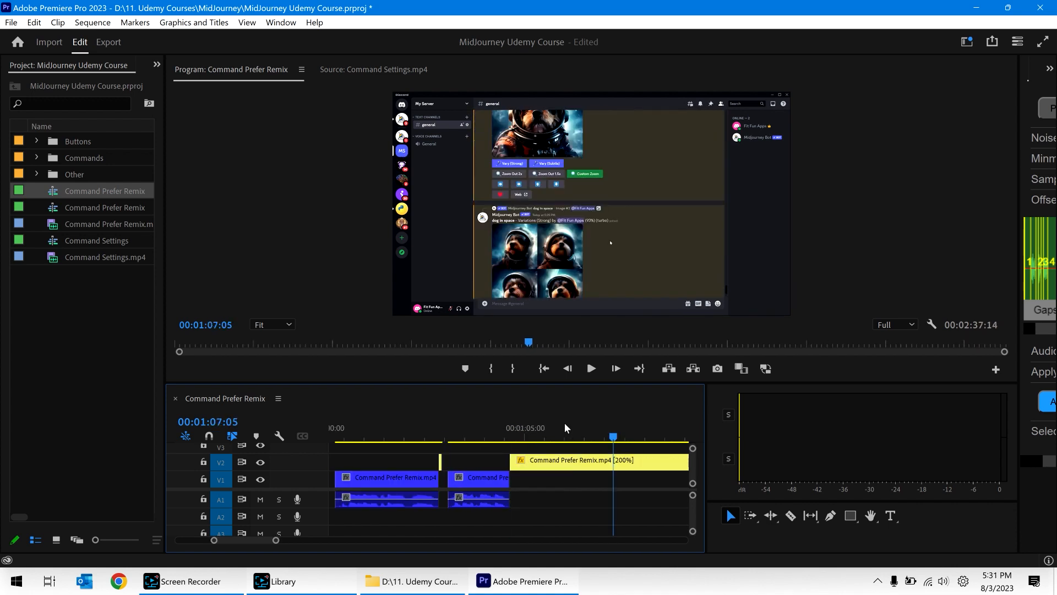
Set the speed of the long 200% V2 clip around 00:01:07:05 to 500%.
{"action": "key", "text": "Up"}
{"action": "key", "text": "d"}
{"action": "key", "text": "ctrl+r"}
{"action": "type", "text": "500"}
{"action": "key", "text": "Return"}
Preview the next 200% V2 clip, which starts near 00:01:12, and speed it up as well.
{"action": "key", "text": "Down"}
{"action": "key", "text": "Down"}
{"action": "key", "text": "Down"}
{"action": "key", "text": "space"}
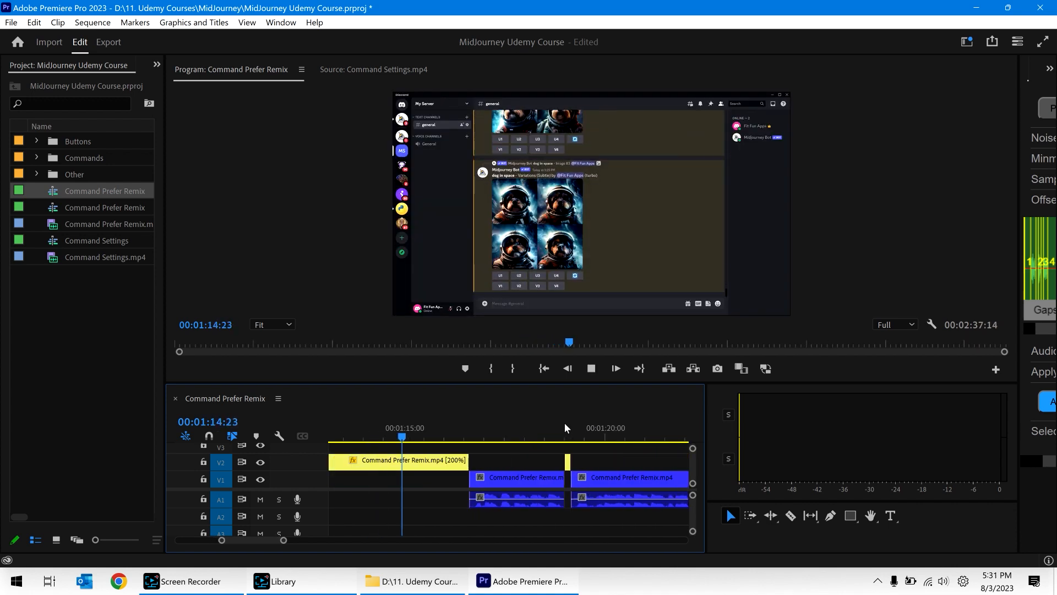
{"action": "key", "text": "space"}
{"action": "key", "text": "space"}
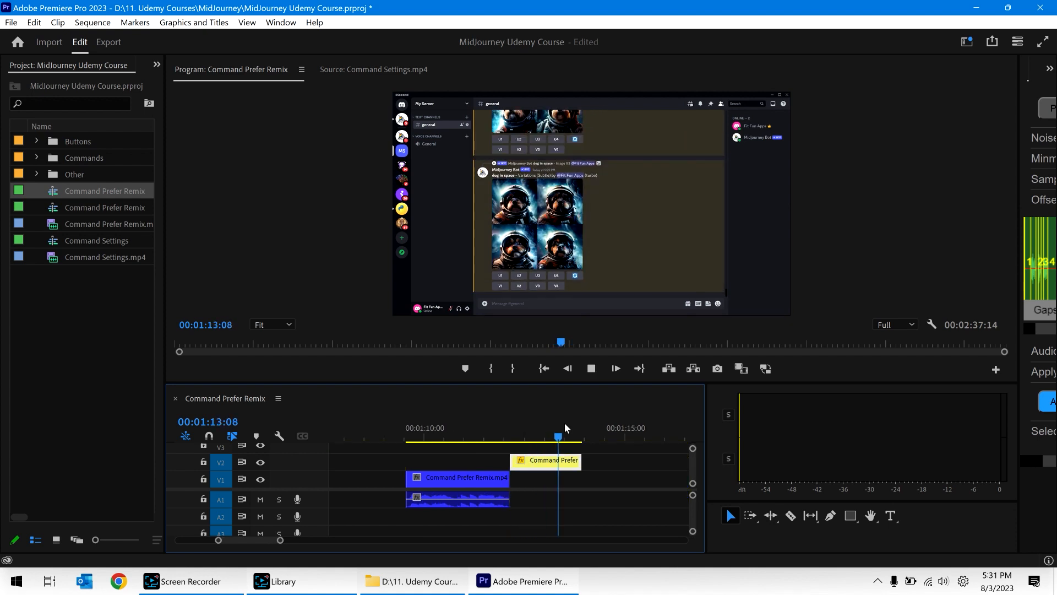
Ripple trim away the two short leftover stretches near 00:01:19 and 00:01:22.
{"action": "key", "text": "Down"}
{"action": "key", "text": "w"}
{"action": "key", "text": "Down"}
{"action": "key", "text": "w"}
{"action": "key", "text": "Down"}
{"action": "key", "text": "space"}
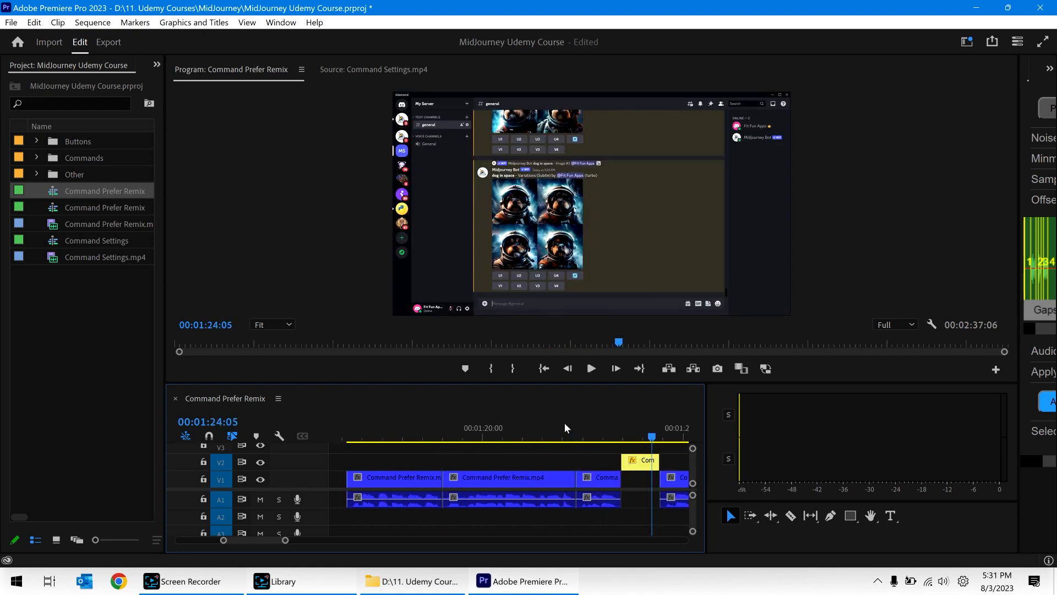
Ripple trim away the three leftover stretches between about 00:01:23 and 00:01:29.
{"action": "key", "text": "Up"}
{"action": "key", "text": "w"}
{"action": "key", "text": "Down"}
{"action": "key", "text": "w"}
{"action": "key", "text": "Down"}
{"action": "key", "text": "w"}
{"action": "key", "text": "Down"}
{"action": "key", "text": "Down"}
{"action": "key", "text": "Up"}
{"action": "key", "text": "space"}
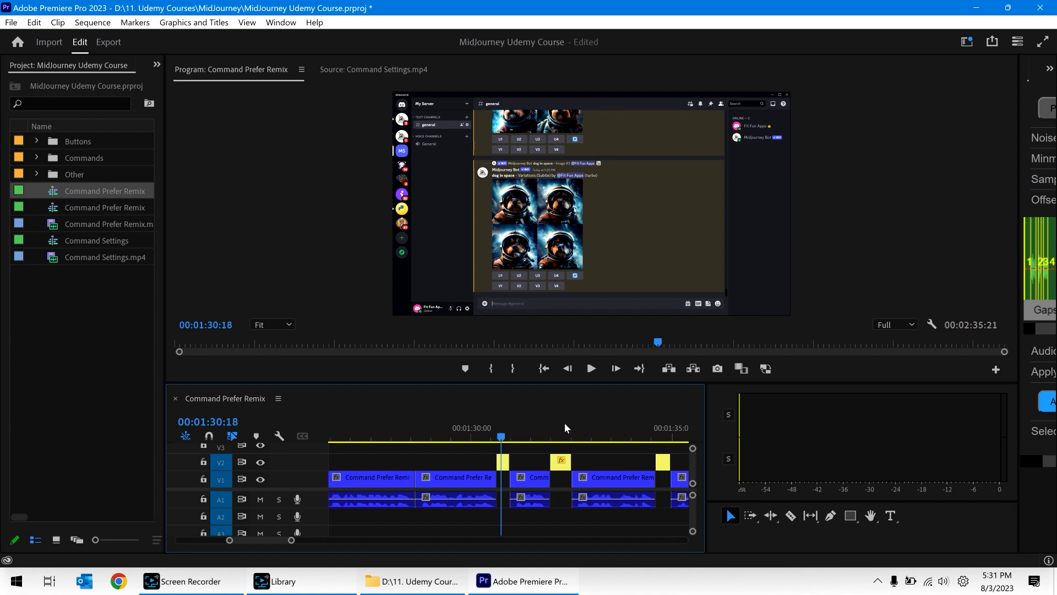
Ripple trim away the three leftover V2 clips between about 00:01:30 and 00:01:34, playing the cuts in between.
{"action": "key", "text": "Up"}
{"action": "key", "text": "w"}
{"action": "key", "text": "Down"}
{"action": "key", "text": "space"}
{"action": "key", "text": "Up"}
{"action": "key", "text": "w"}
{"action": "key", "text": "Down"}
{"action": "key", "text": "w"}
{"action": "key", "text": "Down"}
{"action": "key", "text": "space"}
{"action": "key", "text": "space"}
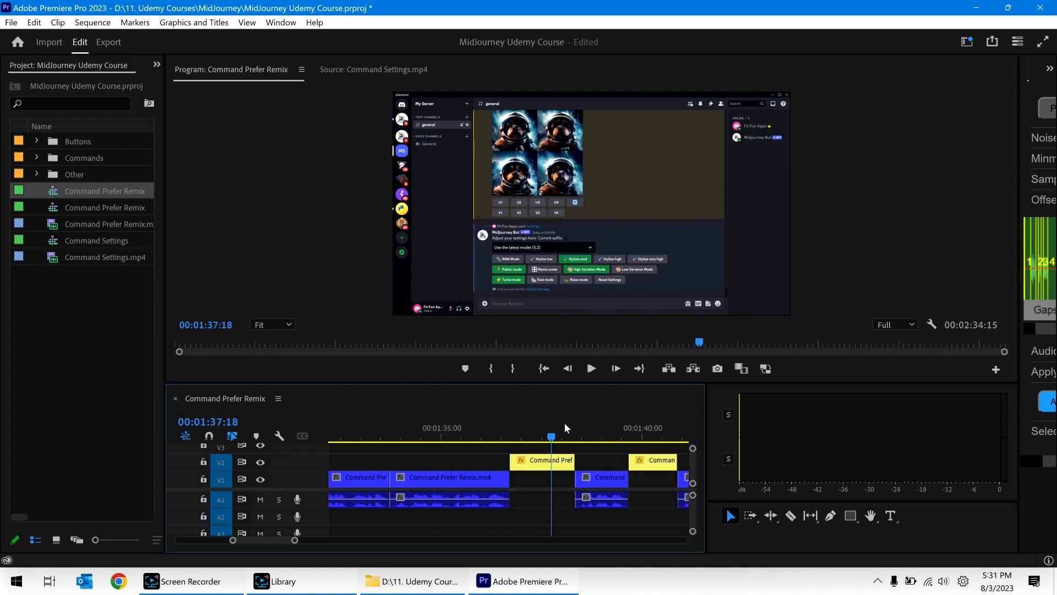
Speed up the V2 clips near 00:01:37, 00:01:40 and 00:01:42.
{"action": "key", "text": "d"}
{"action": "key", "text": "ctrl+r"}
{"action": "key", "text": "Down"}
{"action": "key", "text": "Down"}
{"action": "key", "text": "space"}
{"action": "key", "text": "space"}
{"action": "key", "text": "d"}
{"action": "key", "text": "ctrl+r"}
{"action": "key", "text": "Down"}
{"action": "key", "text": "Down"}
{"action": "key", "text": "Down"}
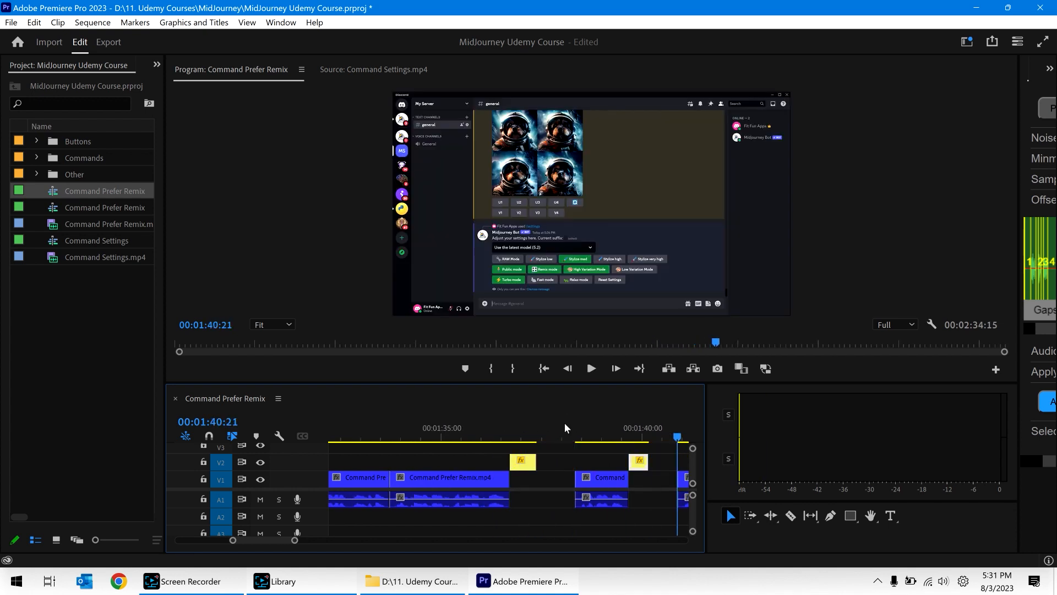
{"action": "key", "text": "space"}
{"action": "key", "text": "space"}
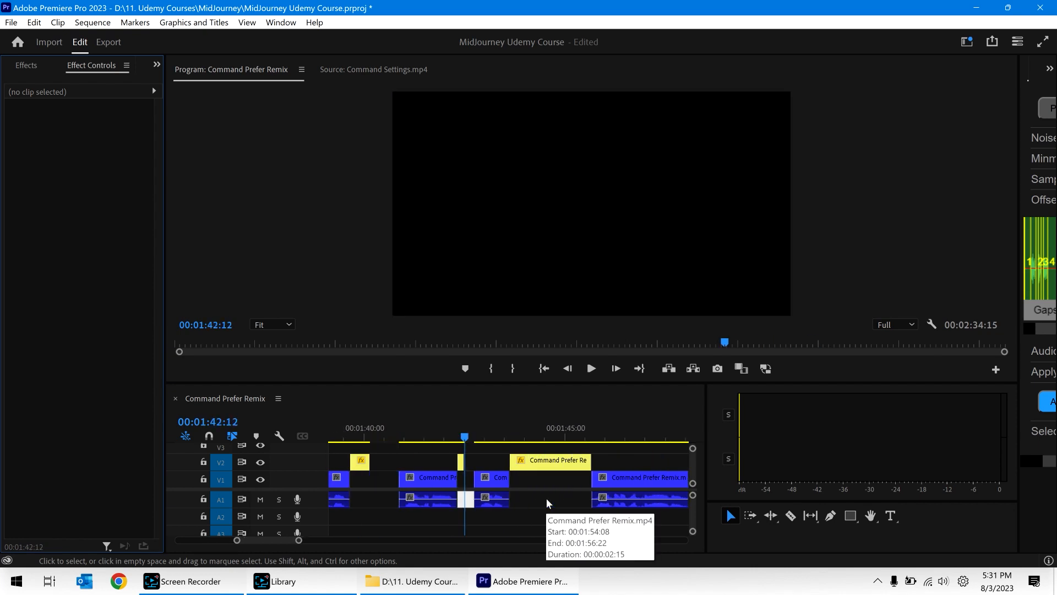
Play the V2 clip starting at 00:01:43:15 and ripple trim away its opening stretch.
{"action": "key", "text": "Up"}
{"action": "key", "text": "Down"}
{"action": "key", "text": "Down"}
{"action": "key", "text": "Down"}
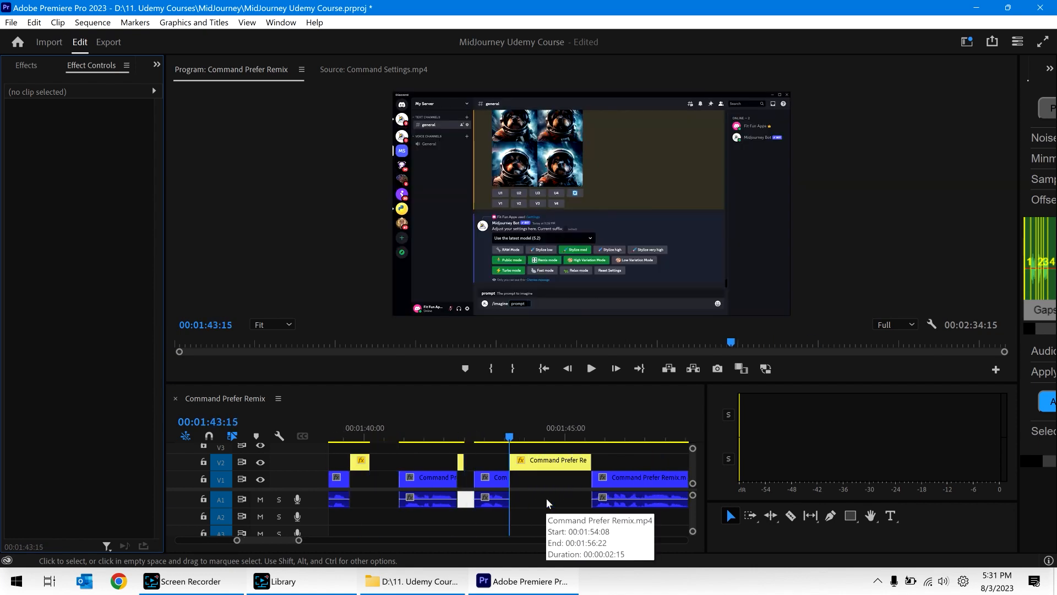
{"action": "key", "text": "space"}
{"action": "key", "text": "space"}
{"action": "key", "text": "Up"}
{"action": "key", "text": "space"}
{"action": "key", "text": "space"}
{"action": "key", "text": "space"}
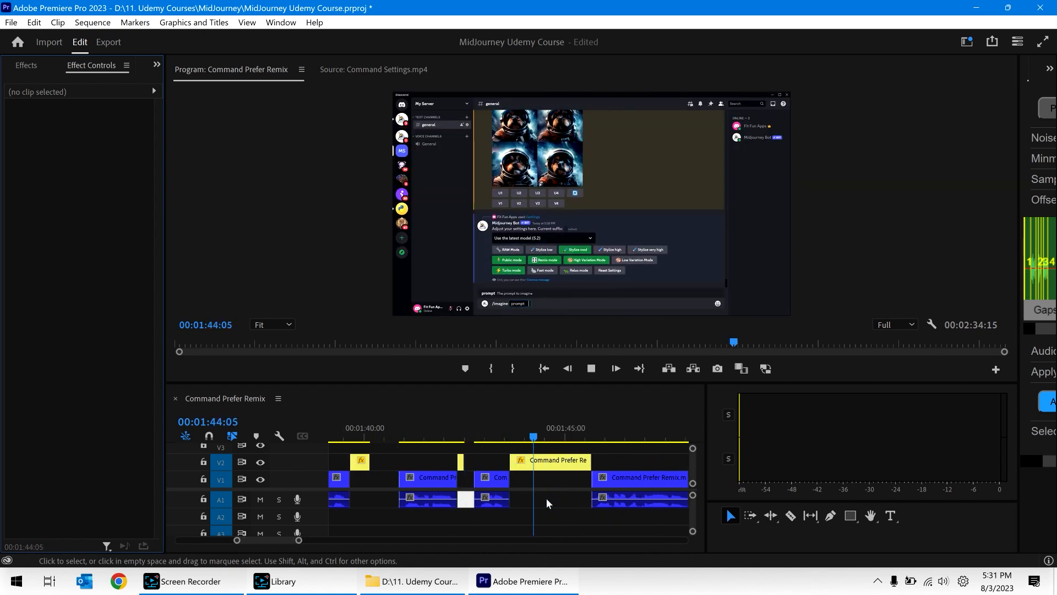
{"action": "key", "text": "space"}
{"action": "key", "text": "q"}
{"action": "key", "text": "space"}
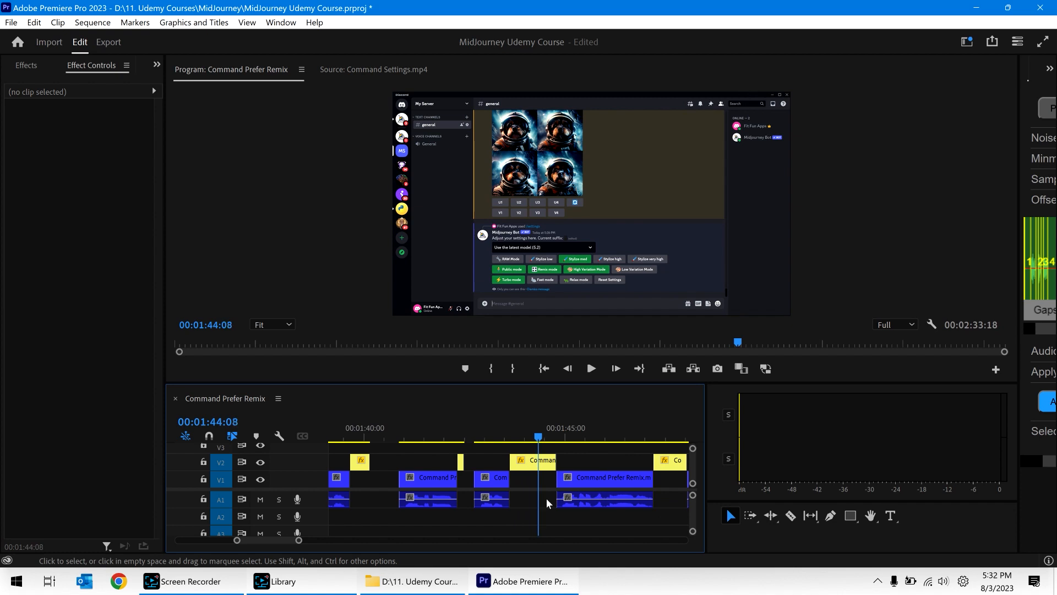
Play the V2 clip around 00:01:47:21 and speed it up.
{"action": "key", "text": "Down"}
{"action": "key", "text": "Down"}
{"action": "key", "text": "space"}
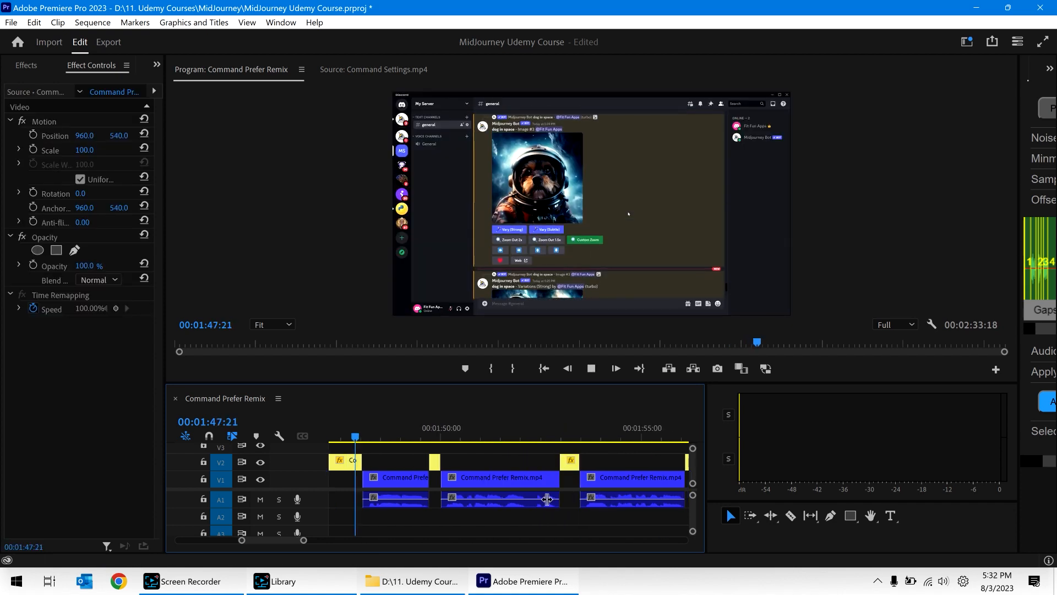
{"action": "key", "text": "space"}
{"action": "key", "text": "Up"}
{"action": "key", "text": "Up"}
{"action": "key", "text": "Down"}
{"action": "key", "text": "Up"}
{"action": "key", "text": "space"}
{"action": "key", "text": "w"}
{"action": "key", "text": "Down"}
{"action": "key", "text": "Down"}
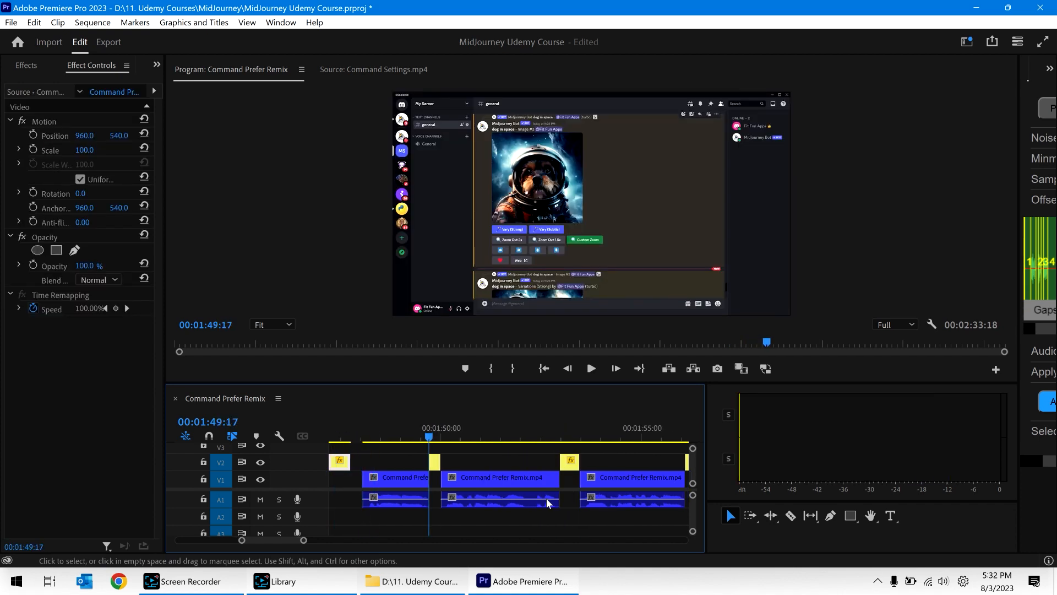
Speed up the short V2 clips at 00:01:49:17 and 00:01:53:02.
{"action": "key", "text": "space"}
{"action": "key", "text": "w"}
{"action": "key", "text": "Down"}
{"action": "key", "text": "Down"}
{"action": "key", "text": "space"}
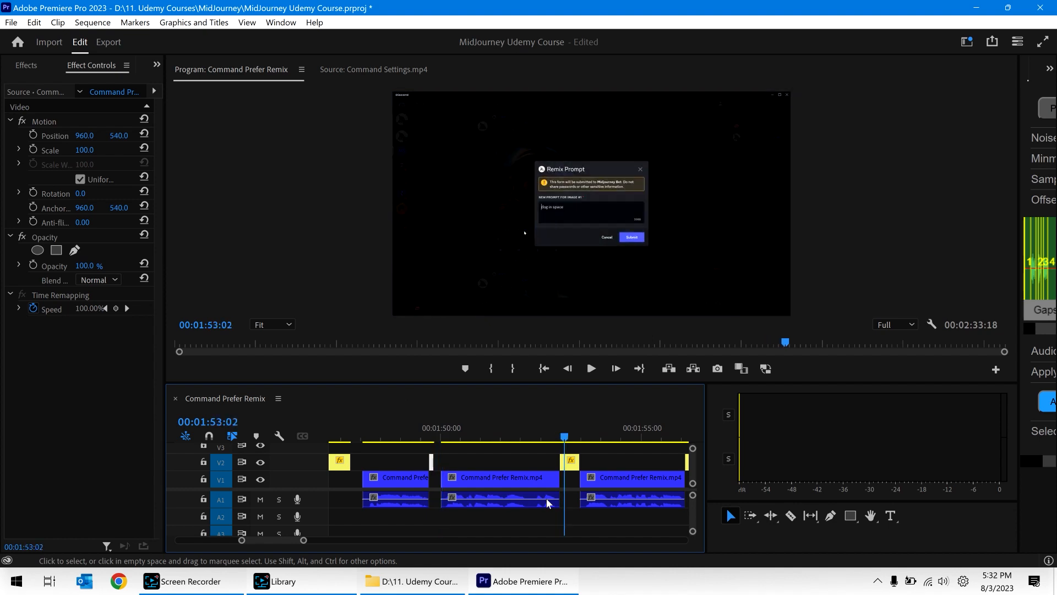
{"action": "key", "text": "w"}
{"action": "key", "text": "Down"}
{"action": "key", "text": "Down"}
{"action": "key", "text": "space"}
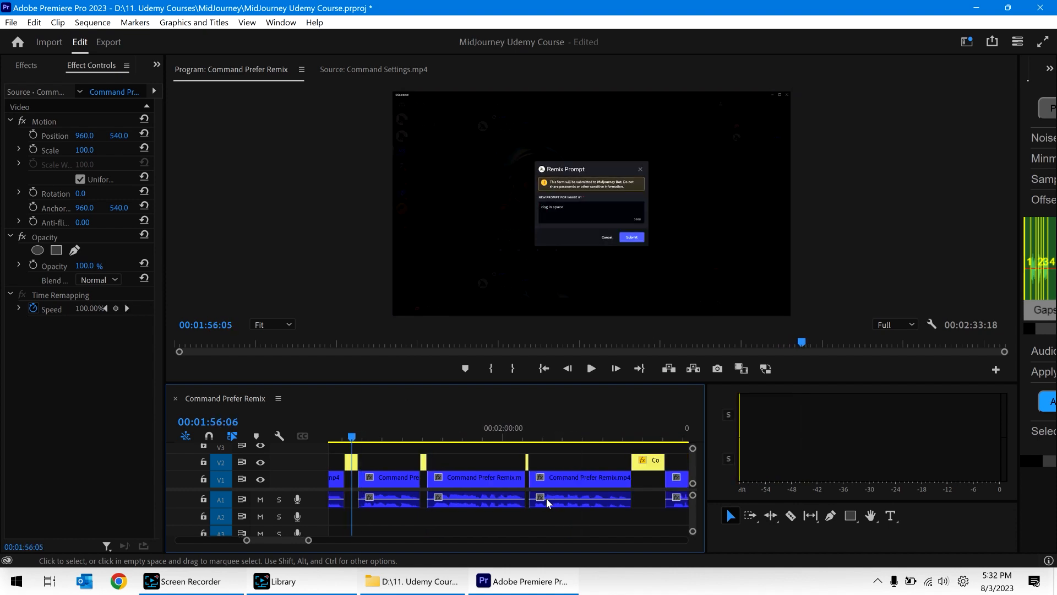
Ripple trim away the three short leftover V2 clips between about 00:01:56 and 00:02:01.
{"action": "key", "text": "w"}
{"action": "key", "text": "Down"}
{"action": "key", "text": "Down"}
{"action": "key", "text": "w"}
{"action": "key", "text": "Down"}
{"action": "key", "text": "space"}
{"action": "key", "text": "Up"}
{"action": "key", "text": "space"}
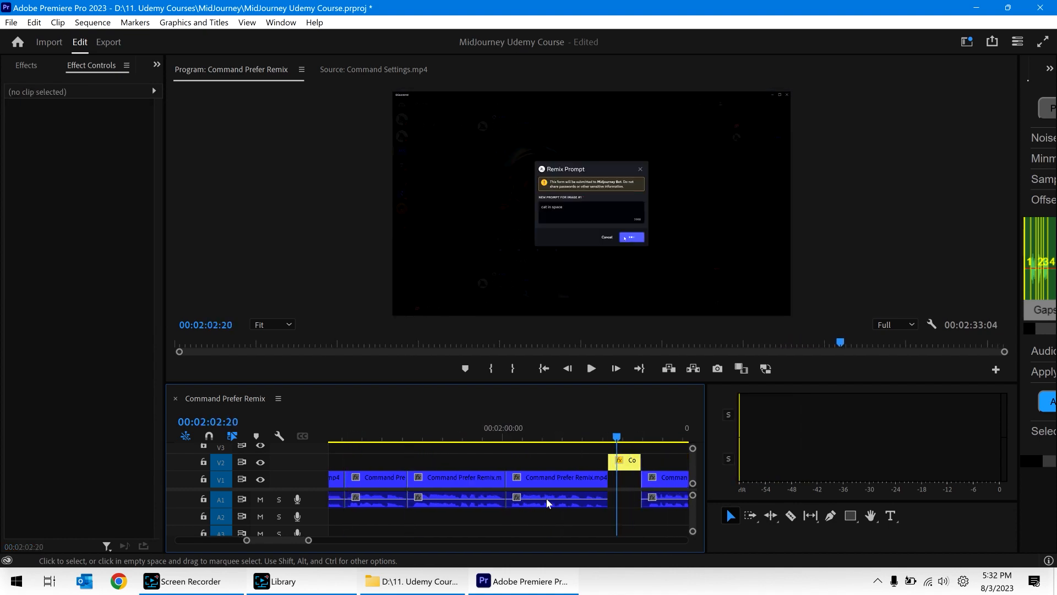
Trim off the end of the V2 clip at 00:02:02:20 and go to the following silent clip.
{"action": "key", "text": "w"}
{"action": "key", "text": "Down"}
{"action": "key", "text": "Down"}
Play the V2 clips between about 00:02:07:19 and 00:02:09 and trim off their ends.
{"action": "key", "text": "space"}
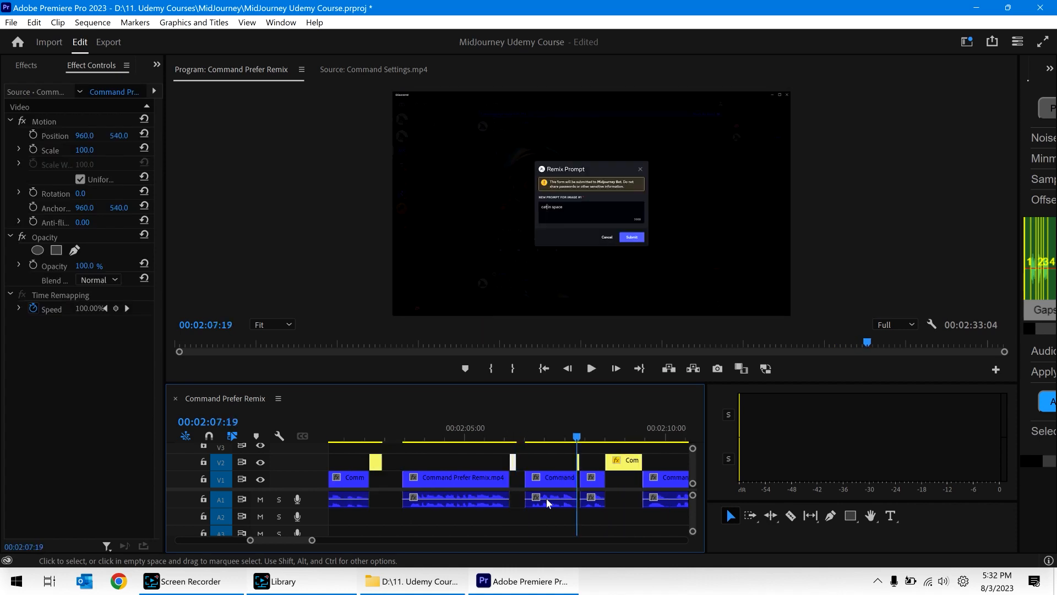
{"action": "key", "text": "w"}
{"action": "key", "text": "space"}
{"action": "key", "text": "w"}
{"action": "key", "text": "Down"}
{"action": "key", "text": "Down"}
{"action": "key", "text": "space"}
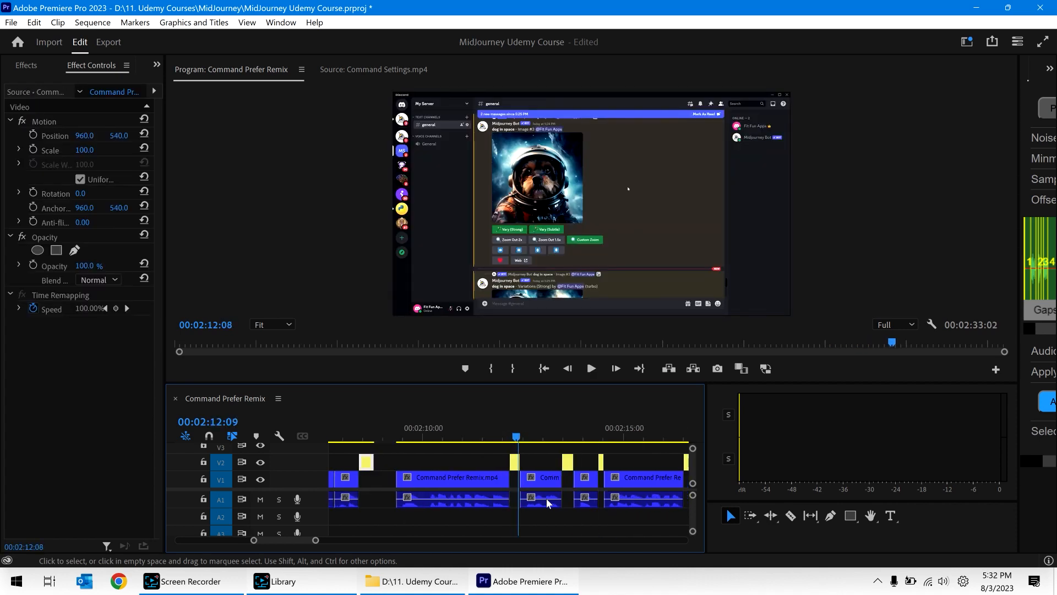
Ripple delete the short V2 clips between about 00:02:12 and 00:02:15.
{"action": "key", "text": "shift+Delete"}
{"action": "key", "text": "Down"}
{"action": "key", "text": "shift+Delete"}
{"action": "key", "text": "Down"}
Play the long 200% V2 clip starting at about 00:02:15:20 and trim its end to 00:02:17:15.
{"action": "key", "text": "space"}
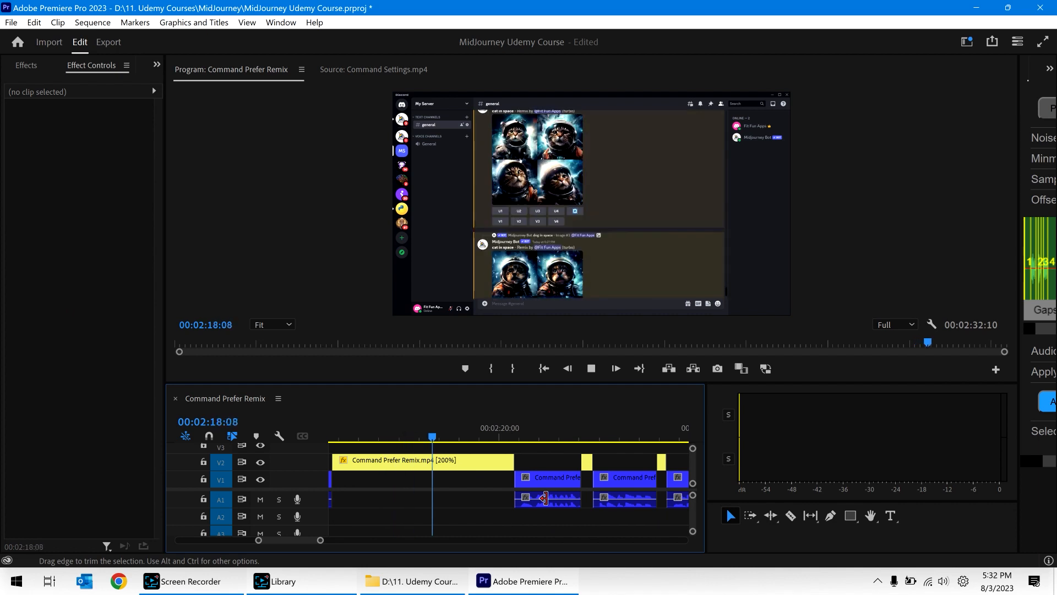
{"action": "key", "text": "space"}
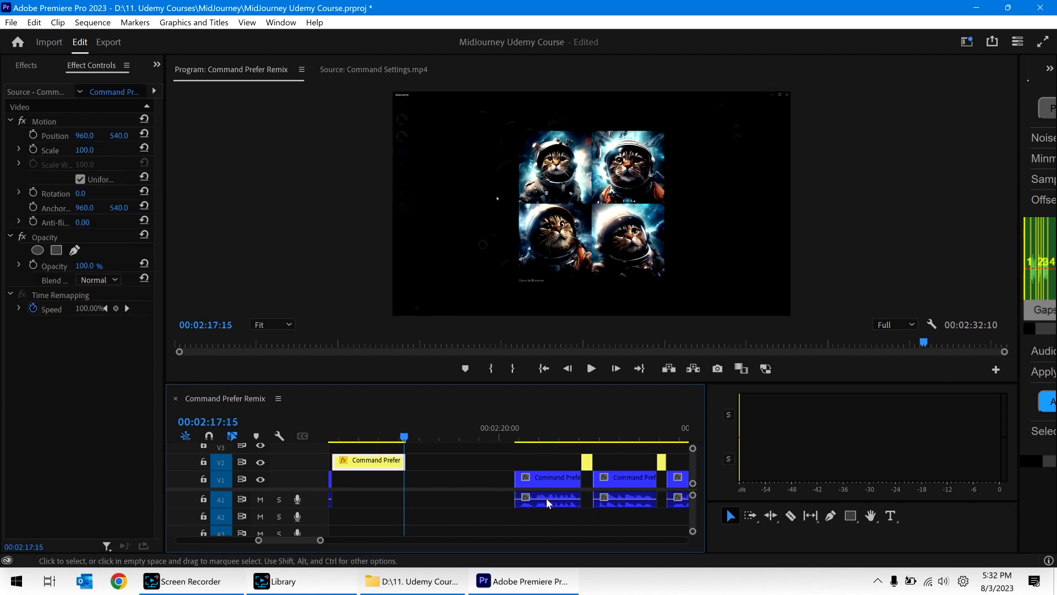
{"action": "key", "text": "Left"}
{"action": "key", "text": "w"}
Trim off the ends of the two short V2 clips at about 00:02:22 and 00:02:24.
{"action": "key", "text": "Down"}
{"action": "key", "text": "Down"}
{"action": "key", "text": "space"}
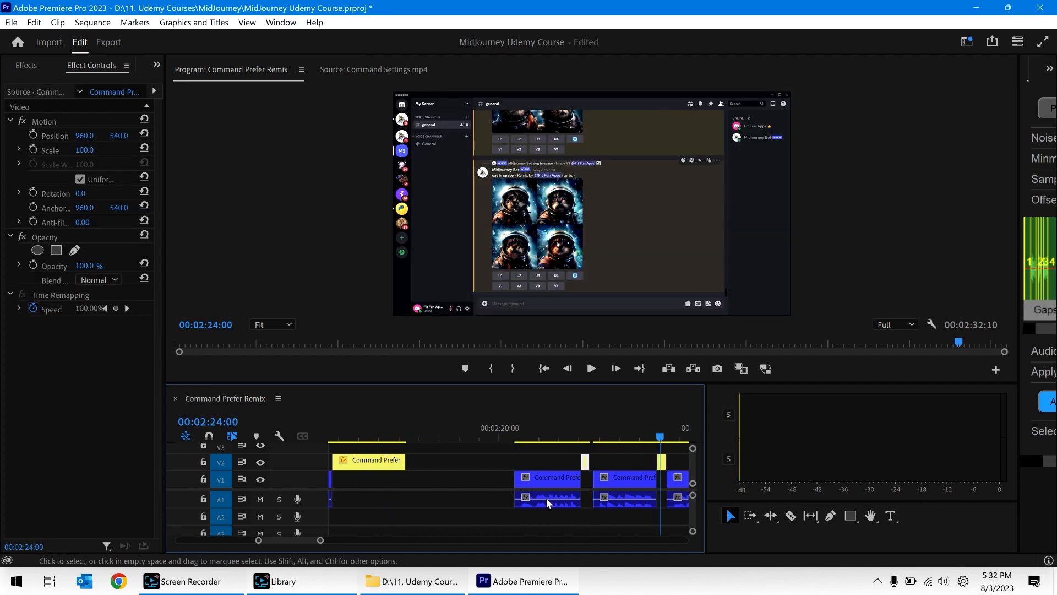
{"action": "key", "text": "space"}
Play the last V2 clip from 00:02:25:20 and trim its end to 00:02:26:18.
{"action": "key", "text": "space"}
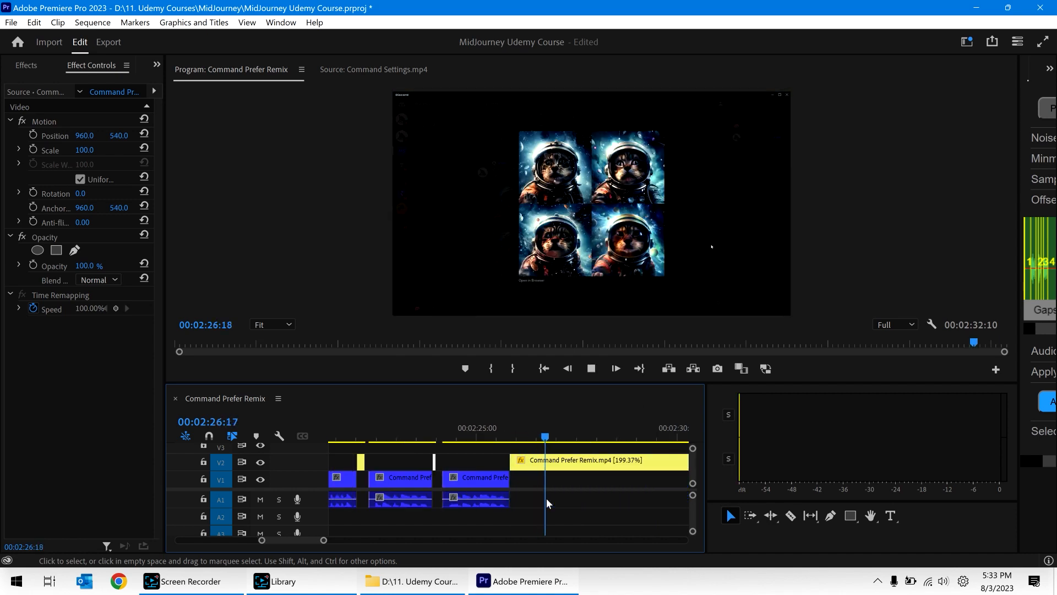
{"action": "key", "text": "Up"}
{"action": "key", "text": "Up"}
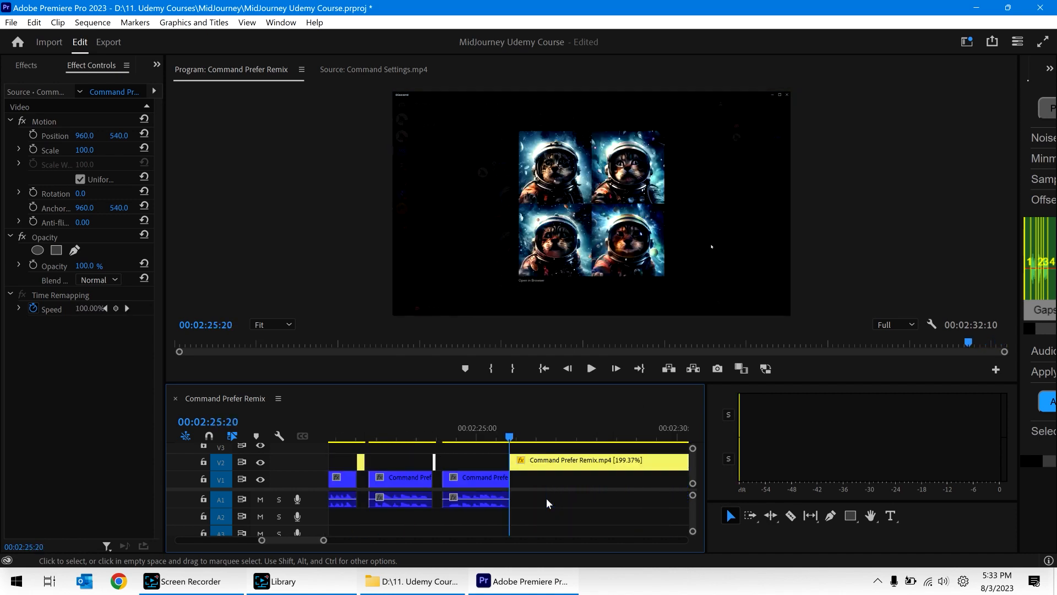
{"action": "key", "text": "space"}
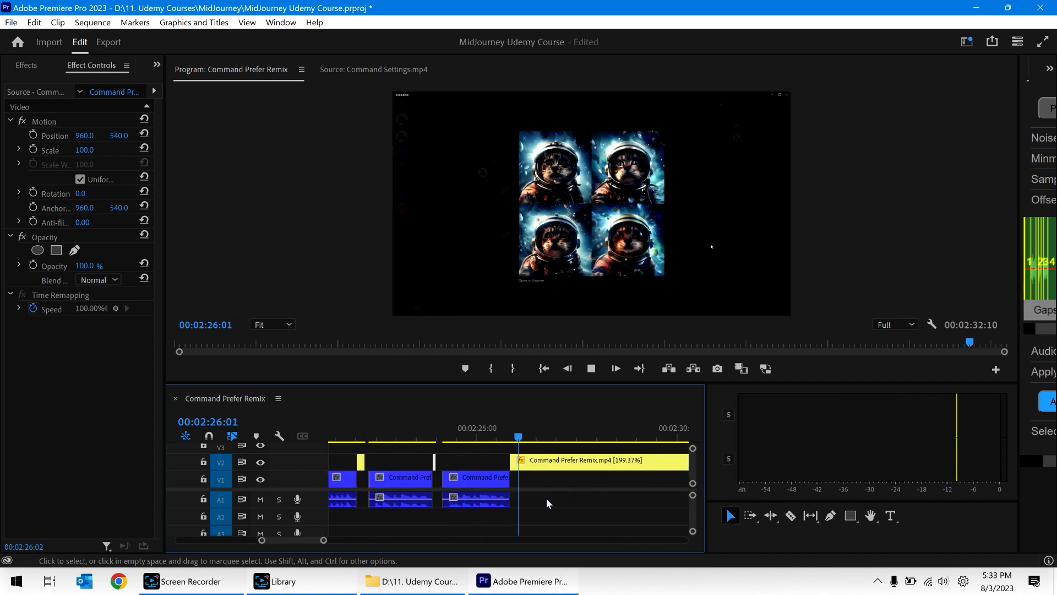
{"action": "key", "text": "space"}
{"action": "key", "text": "Up"}
{"action": "key", "text": "space"}
{"action": "key", "text": "space"}
{"action": "key", "text": "w"}
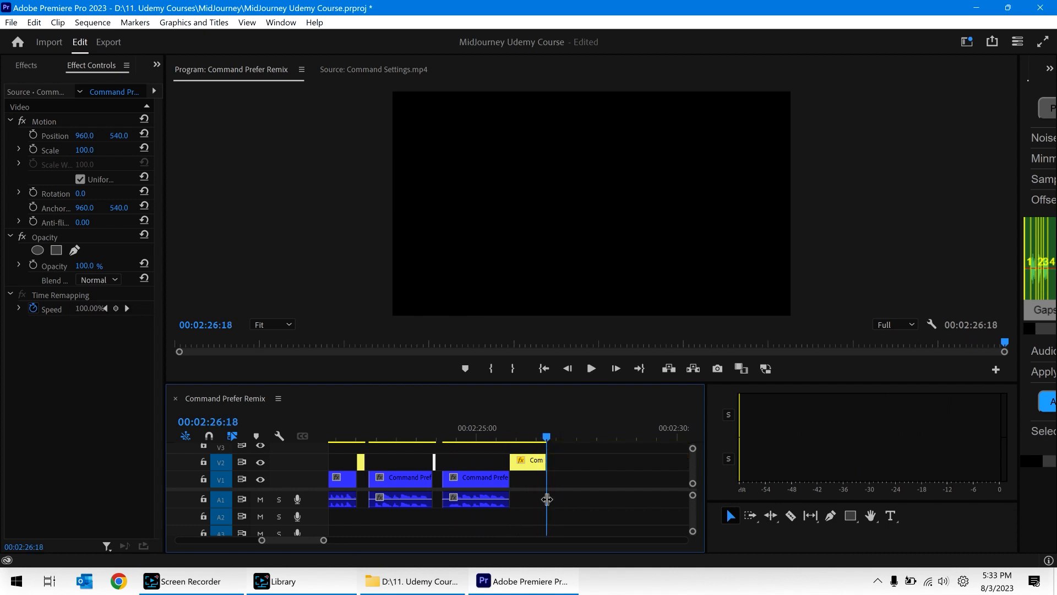
Close all gaps in the sequence and save the project.
{"action": "key", "text": "g"}
{"action": "key", "text": "Home"}
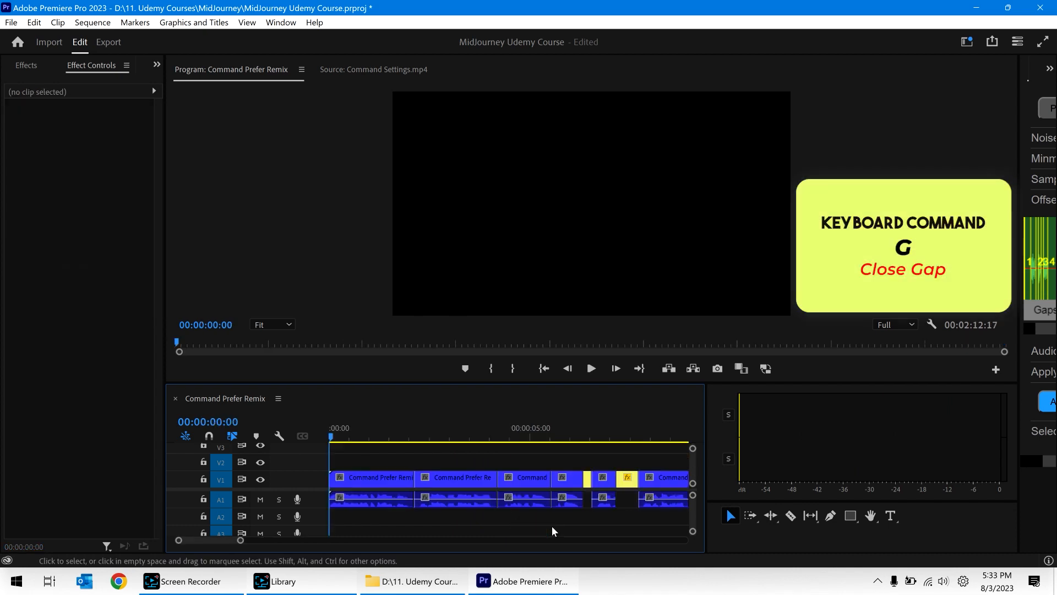
{"action": "key", "text": "space"}
{"action": "key", "text": "End"}
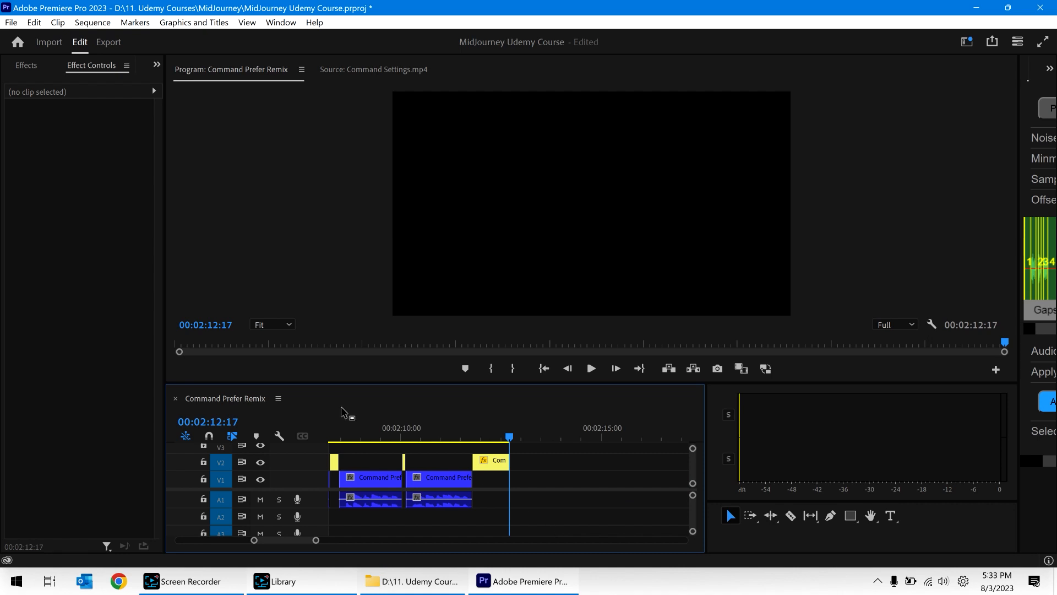
{"action": "key", "text": "ctrl+s"}
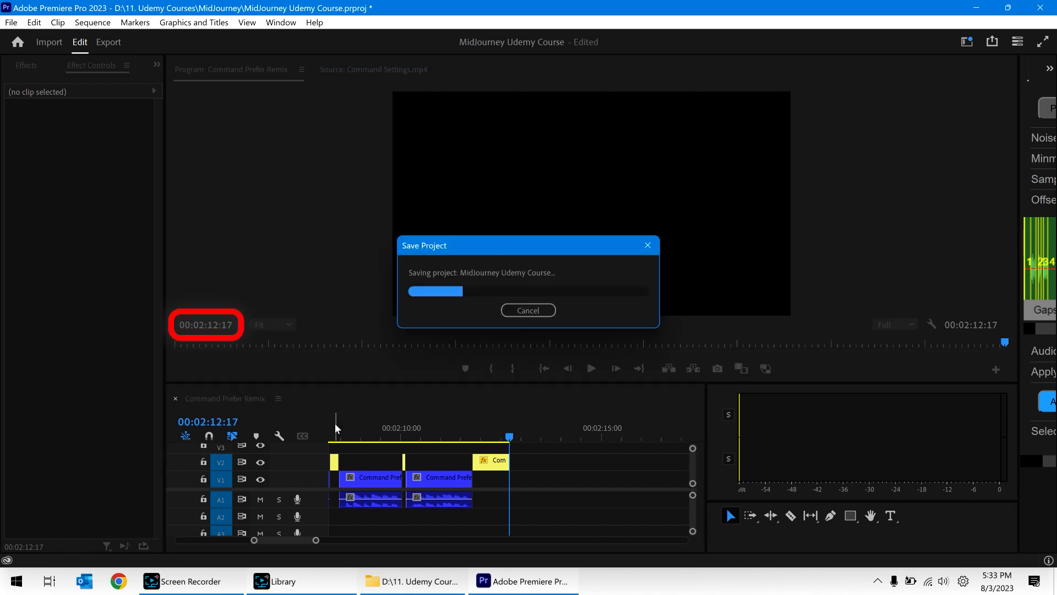
{"action": "key", "text": "backslash"}
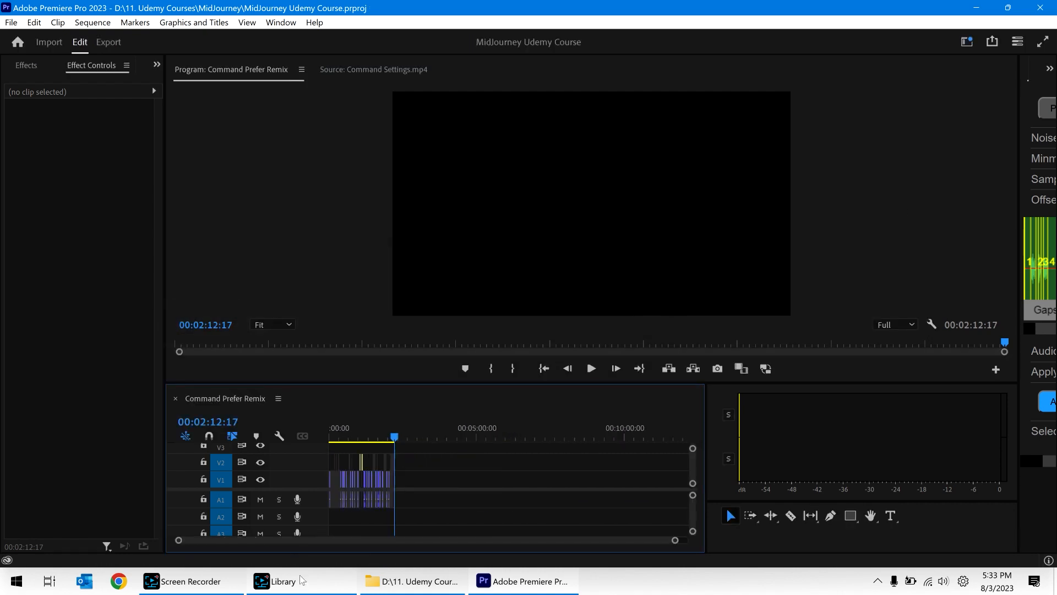